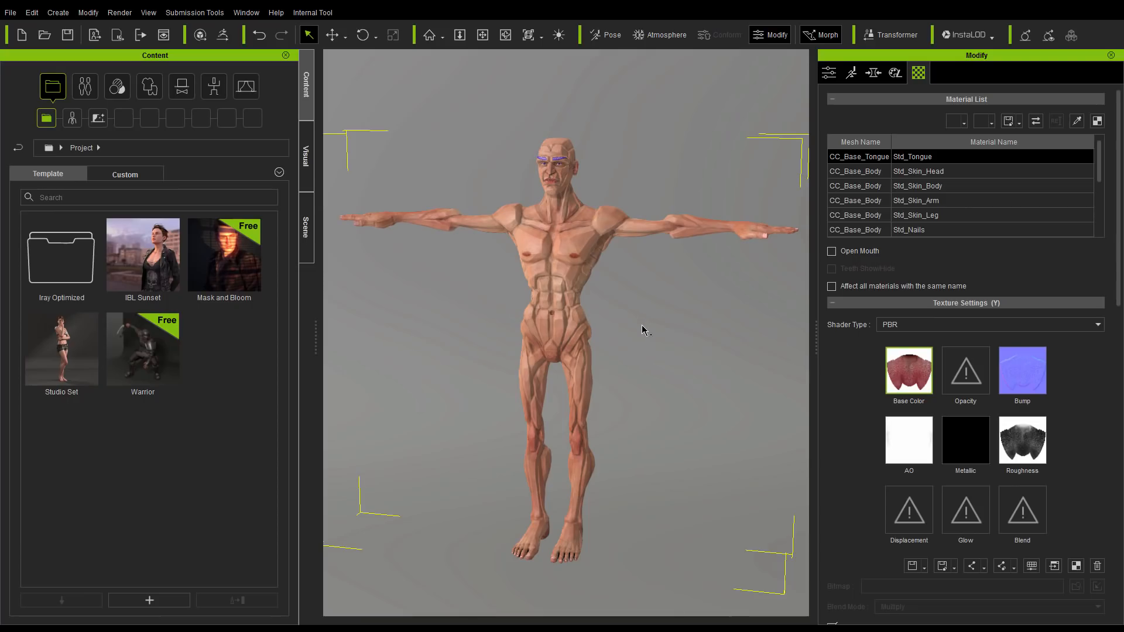
# Send the CC_Base character to ZBrush through GoZ with the Create action, accepting the T-pose
pyautogui.click(223, 37)
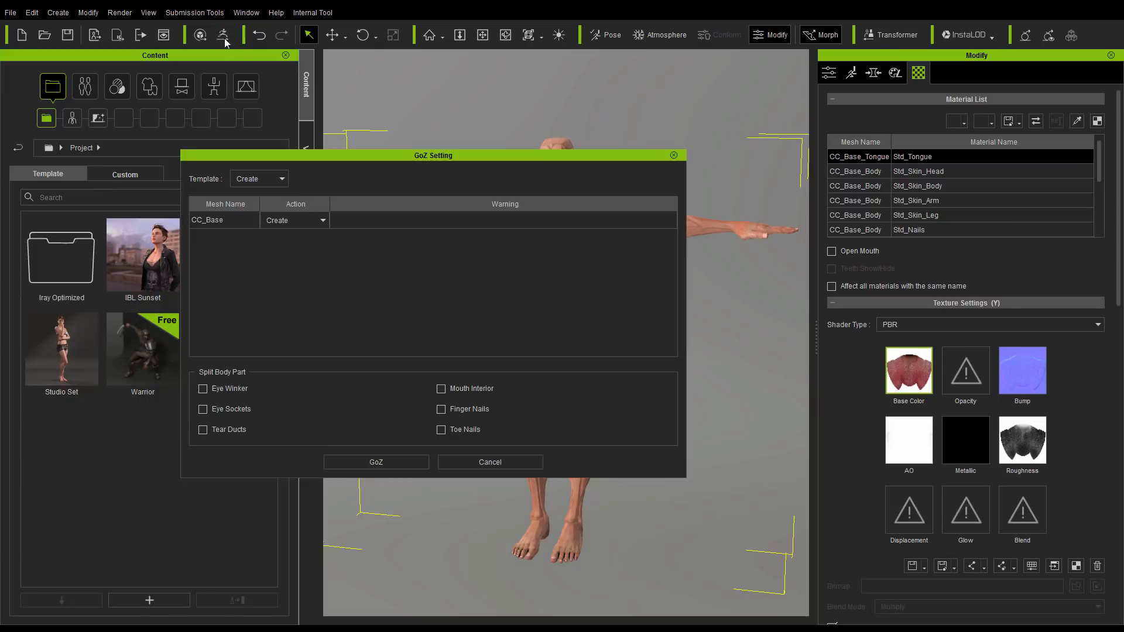
pyautogui.click(282, 180)
pyautogui.click(300, 183)
pyautogui.click(378, 462)
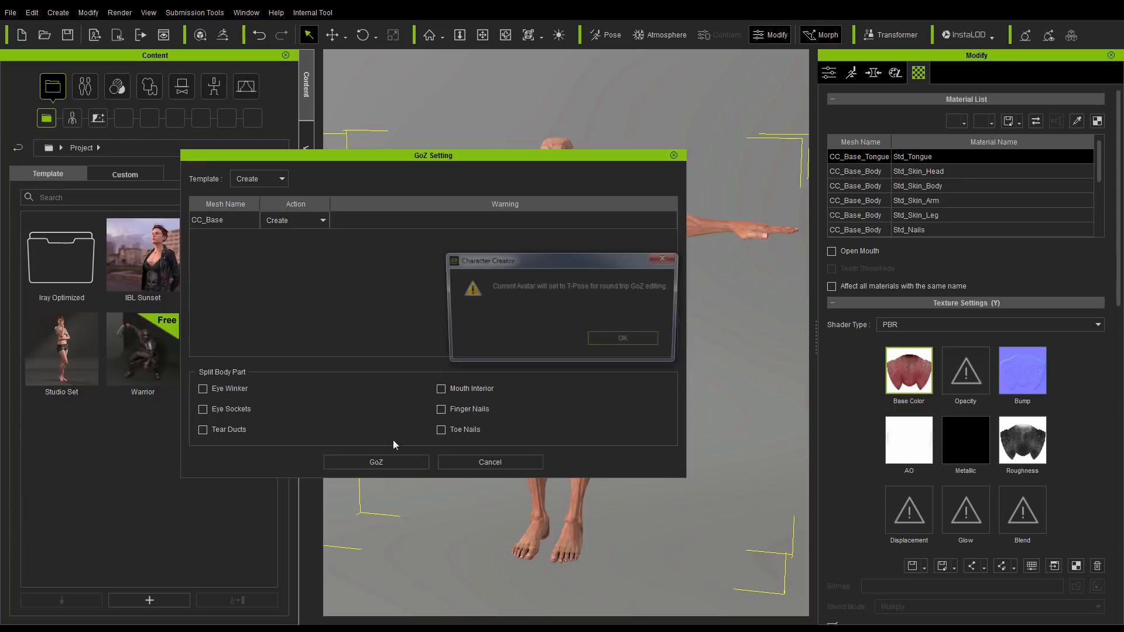
pyautogui.click(623, 338)
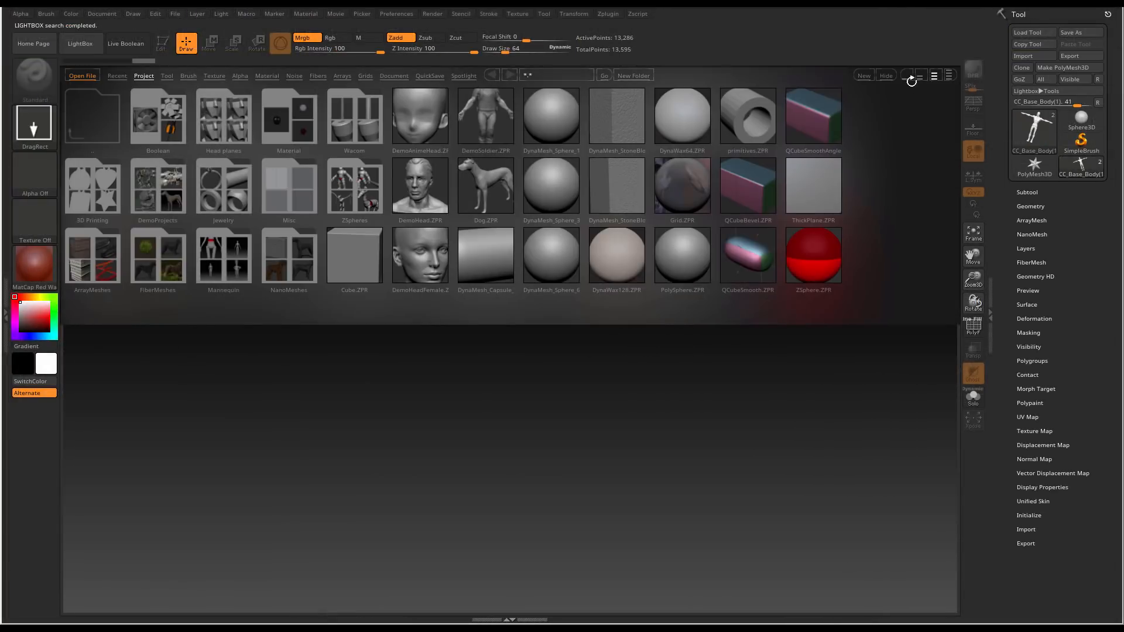
# Hide LightBox, enter Edit mode, and frame the imported body with perspective view on
pyautogui.click(886, 75)
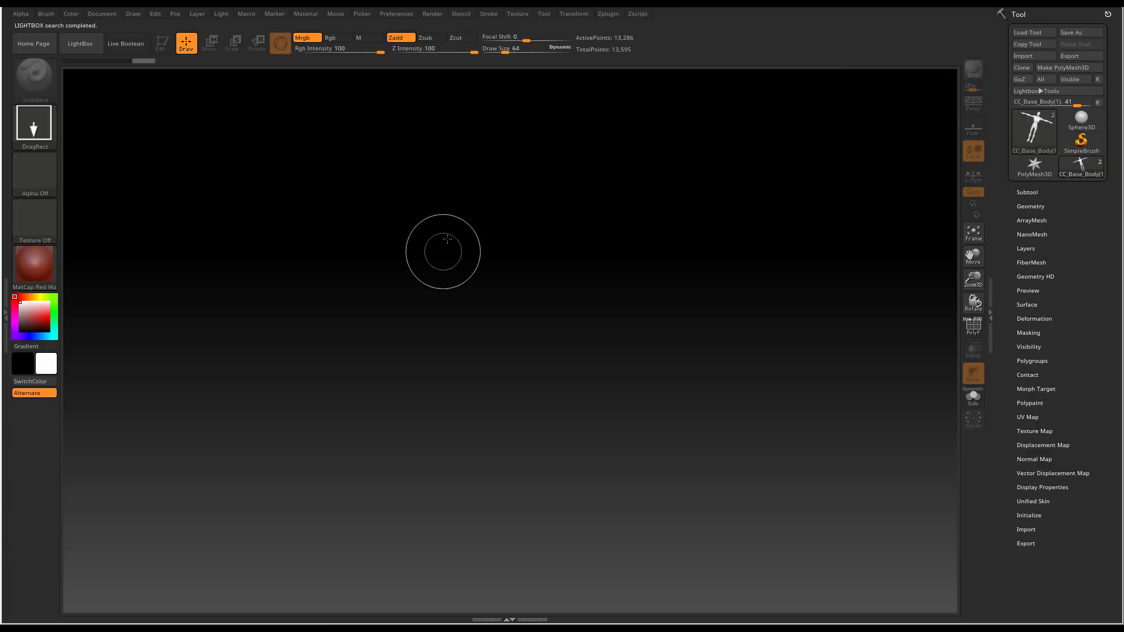
pyautogui.click(162, 43)
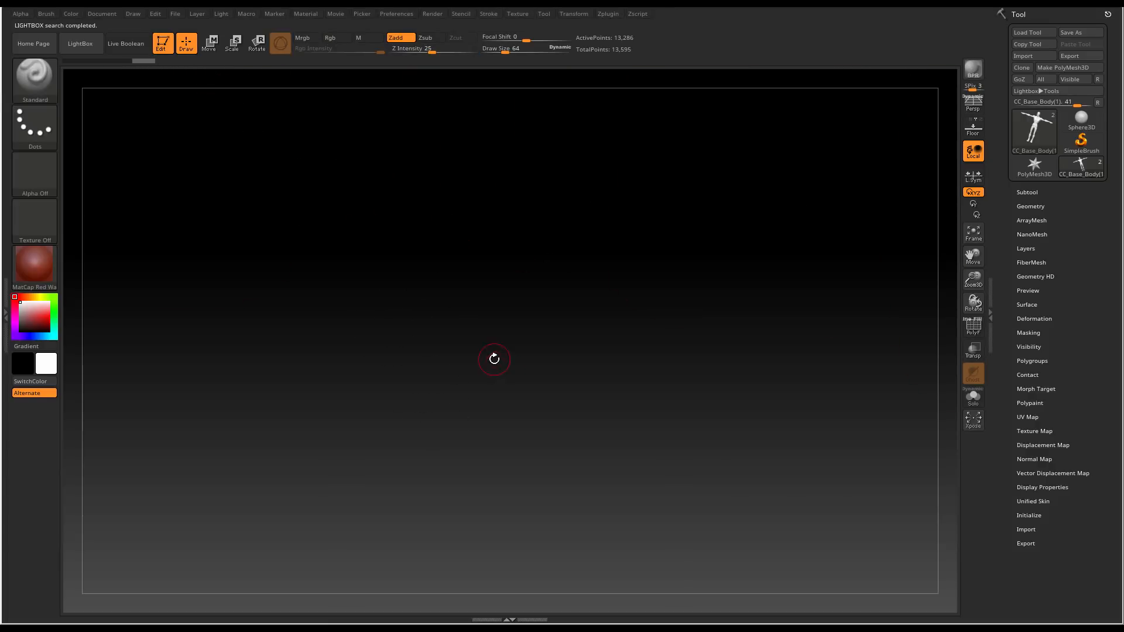
pyautogui.press('f')
pyautogui.moveTo(688, 366); pyautogui.dragTo(665, 409)
pyautogui.press('p')
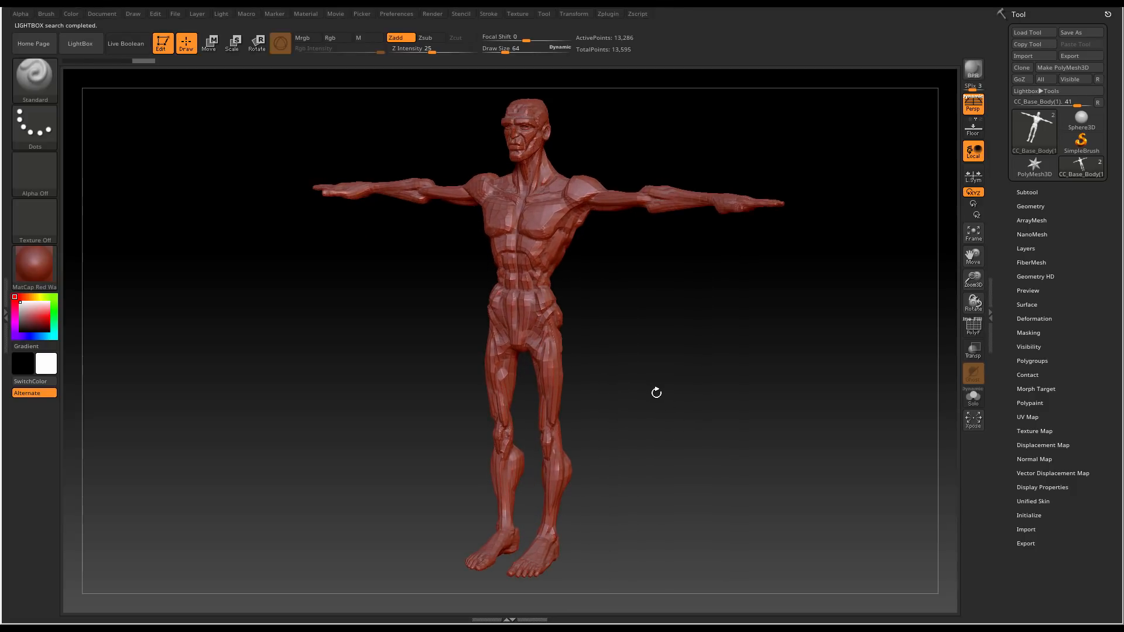
# Raise the brush's draw size to 1000
pyautogui.moveTo(651, 392); pyautogui.dragTo(651, 382)
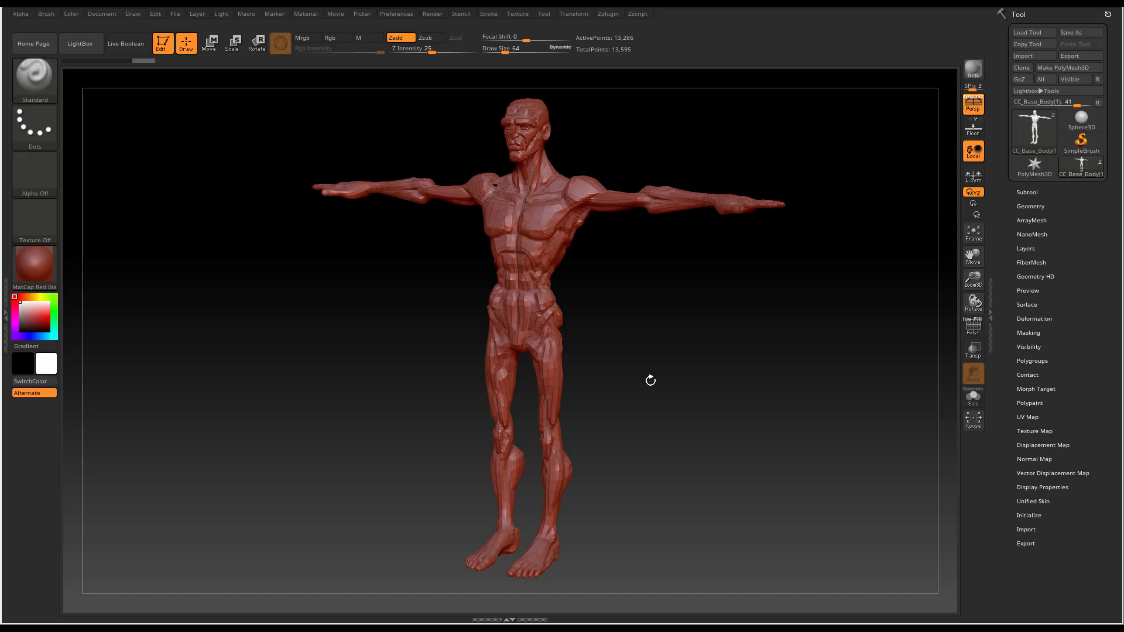
pyautogui.rightClick(529, 227)
pyautogui.moveTo(544, 245); pyautogui.dragTo(606, 248)
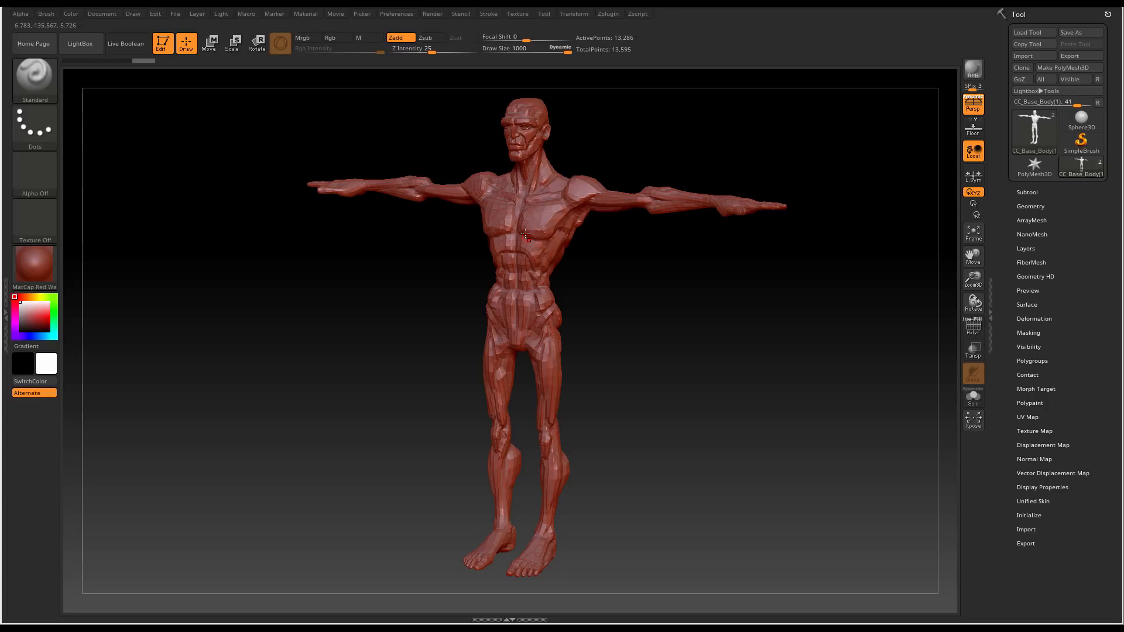
# Set the maximum brush size to 5000 and the dynamic brush scale to 10 in the drawing preferences
pyautogui.click(396, 14)
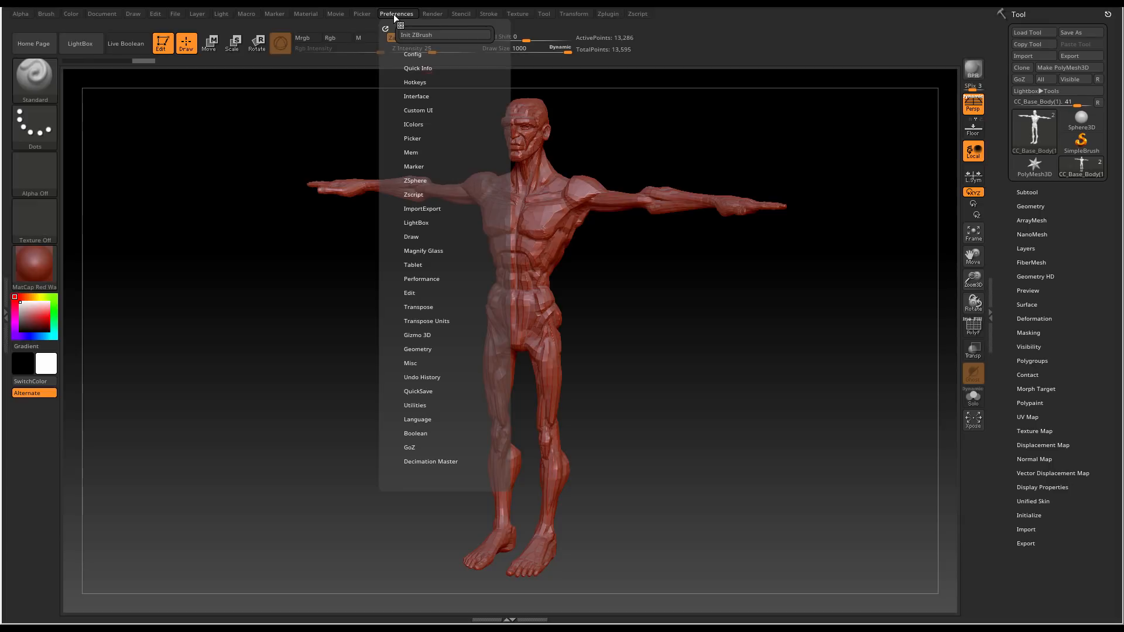
pyautogui.click(413, 236)
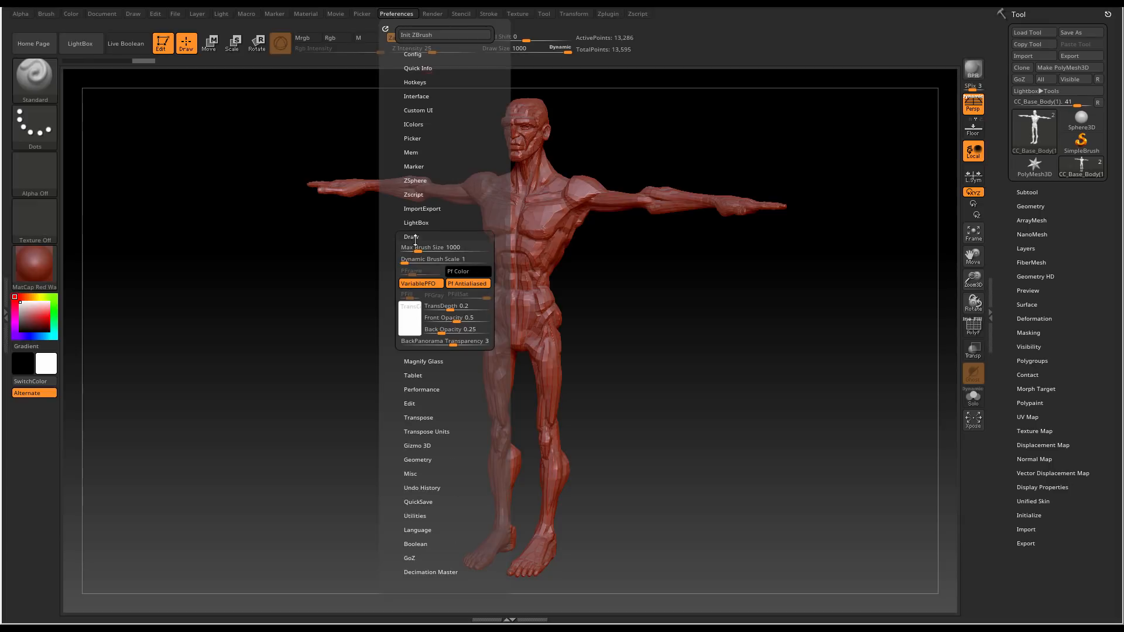
pyautogui.moveTo(417, 249); pyautogui.dragTo(492, 245)
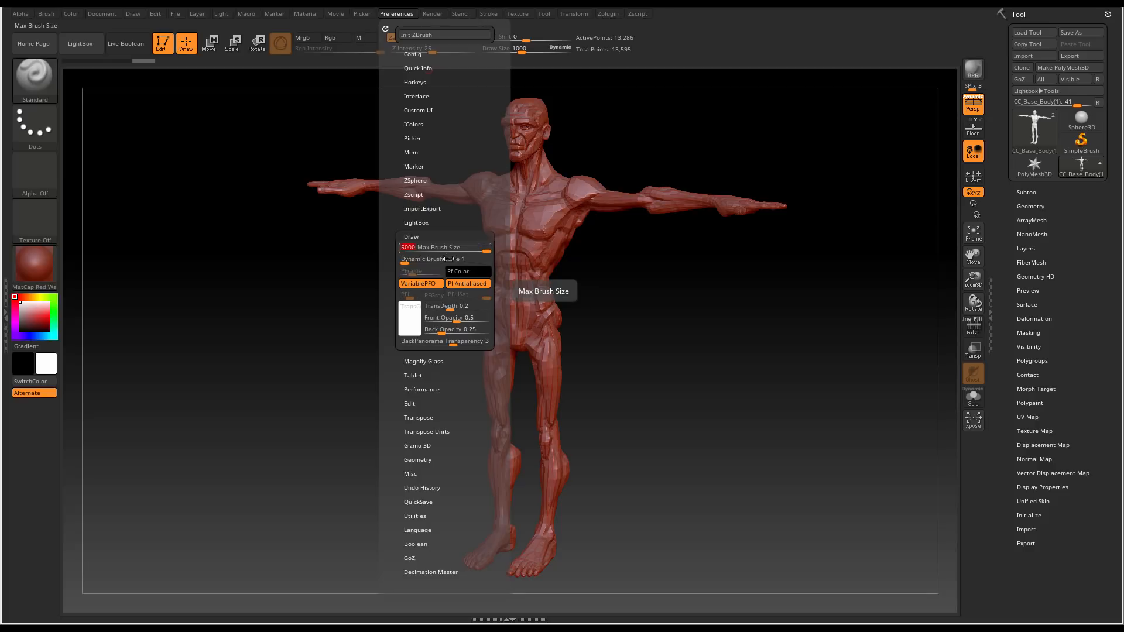
pyautogui.click(445, 259)
pyautogui.write('10')
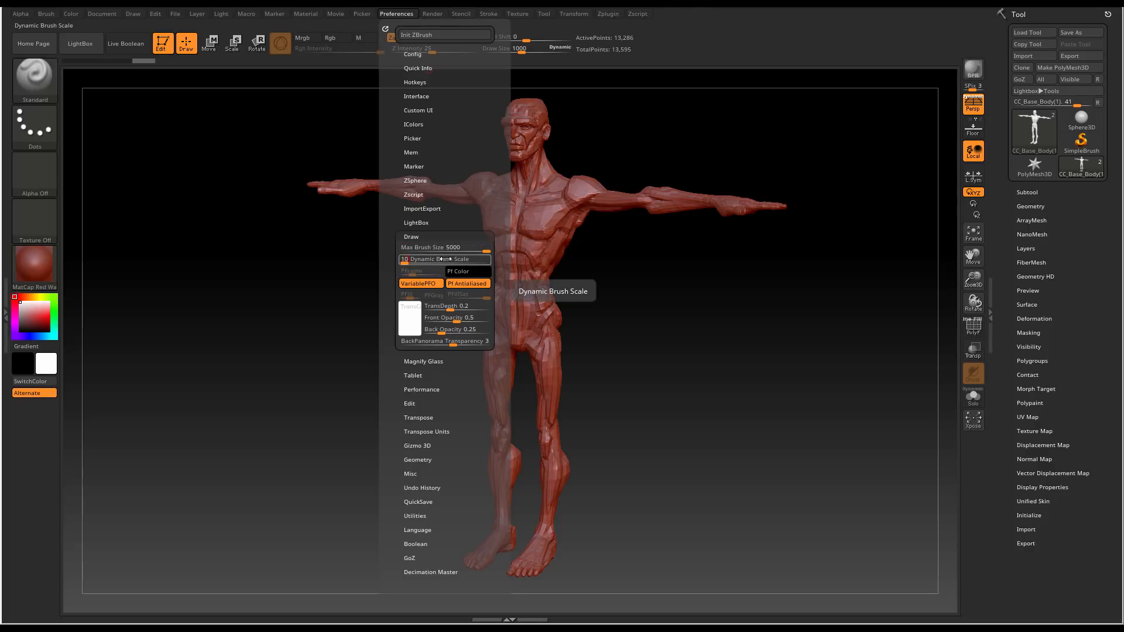
pyautogui.press('Return')
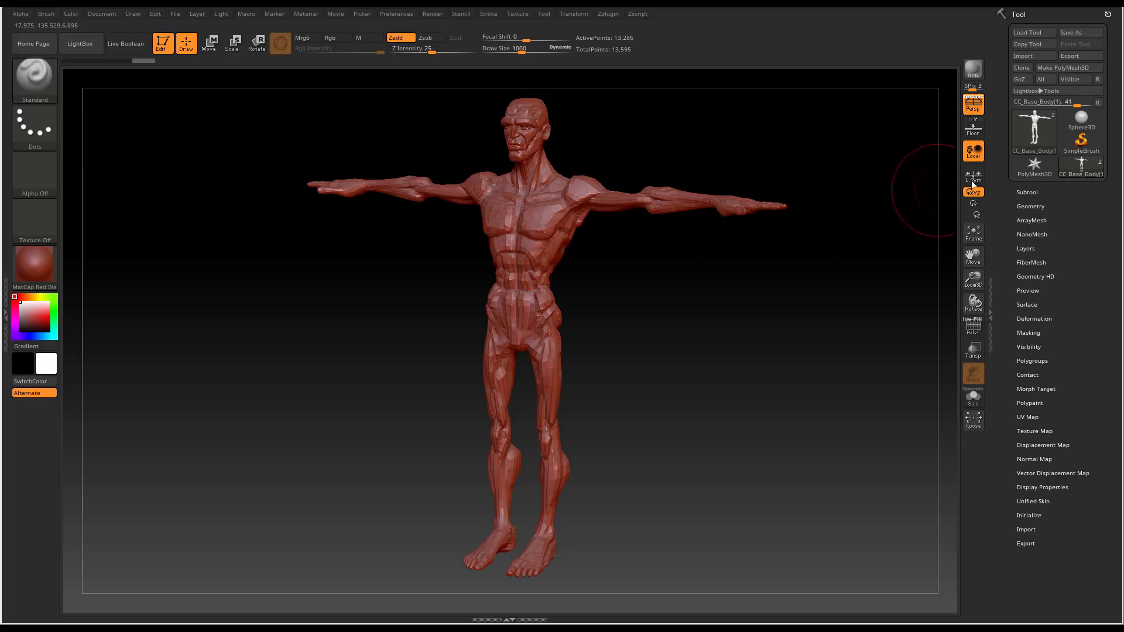
# Check which subtools the imported character has and inspect the body subtool's mesh details
pyautogui.click(1028, 192)
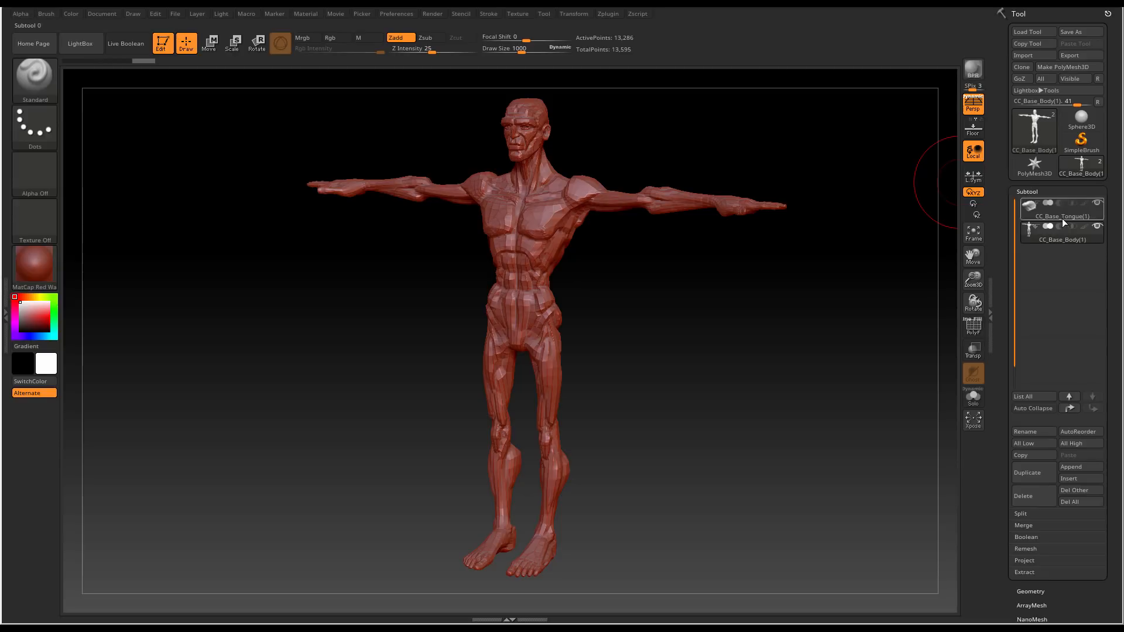
pyautogui.moveTo(1027, 212)
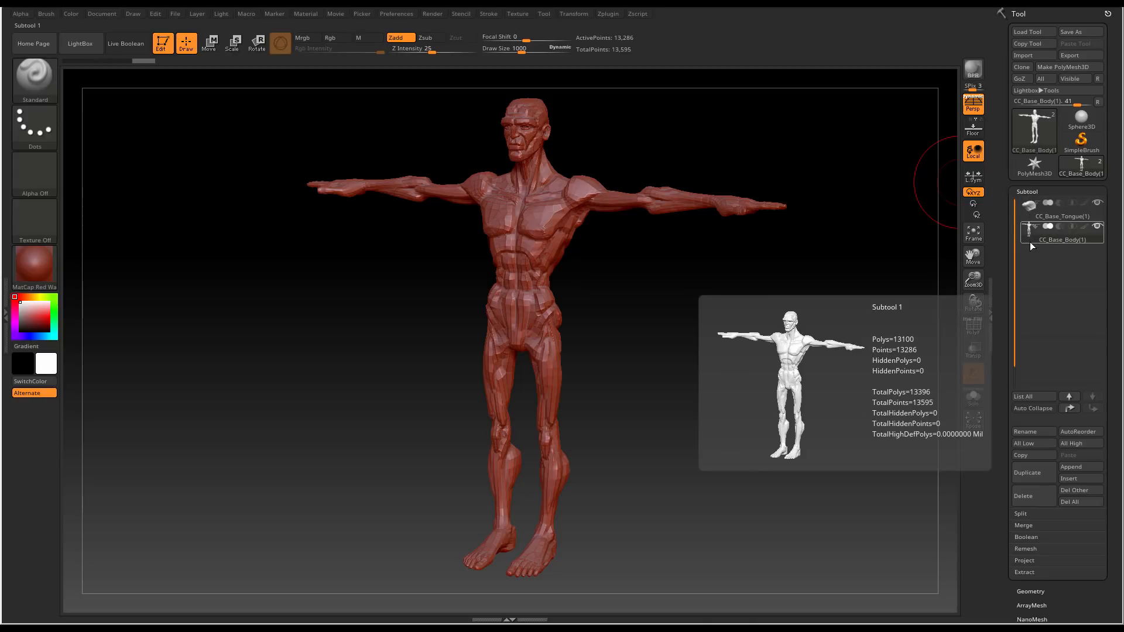
pyautogui.click(1029, 191)
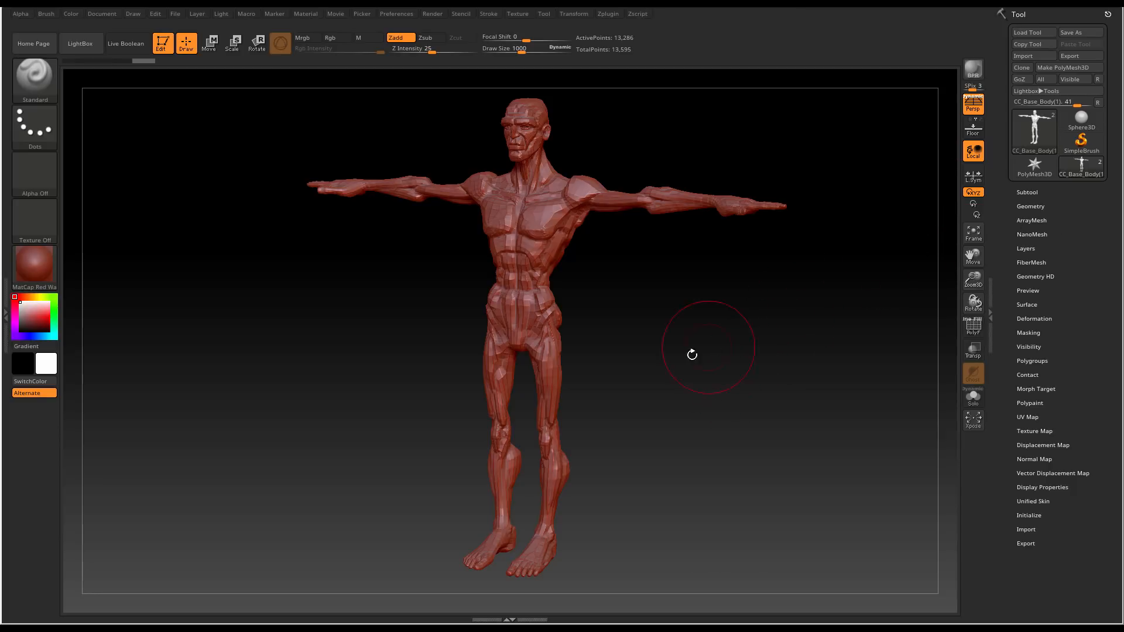
# Set the draw size to 271 and subdivide the body mesh once
pyautogui.moveTo(679, 375)
pyautogui.keyDown('shift'); pyautogui.mouseDown()
pyautogui.moveTo(826, 459)
pyautogui.moveTo(728, 326)
pyautogui.moveTo(770, 71)
pyautogui.mouseUp(); pyautogui.keyUp('shift')
pyautogui.press('space')
pyautogui.moveTo(579, 240); pyautogui.dragTo(562, 241)
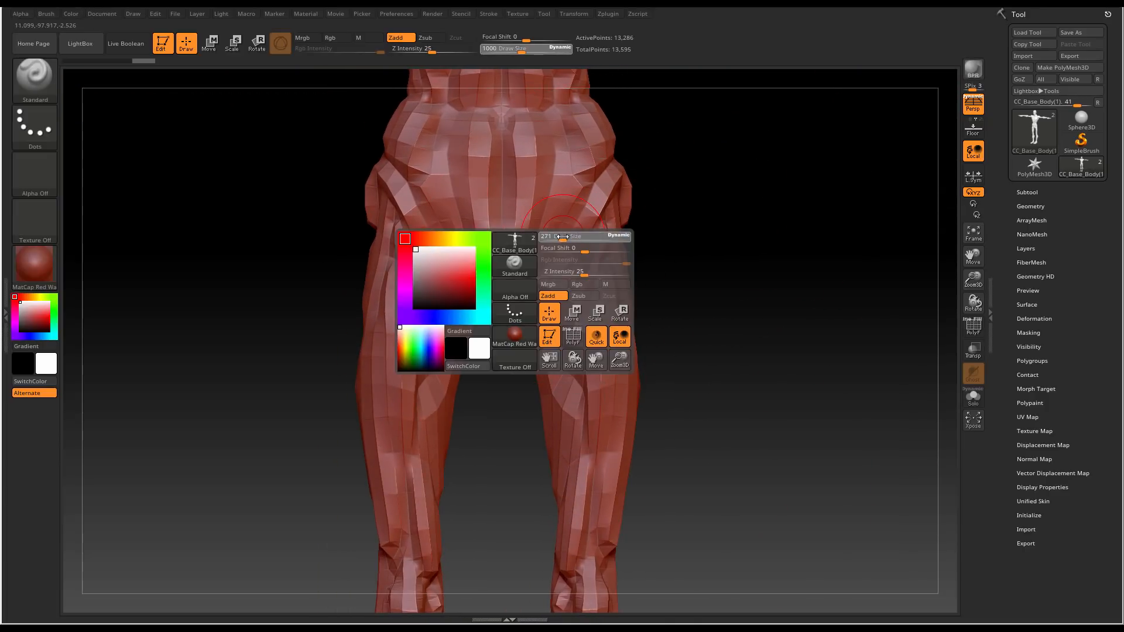
pyautogui.hotkey('ctrl', 'd')
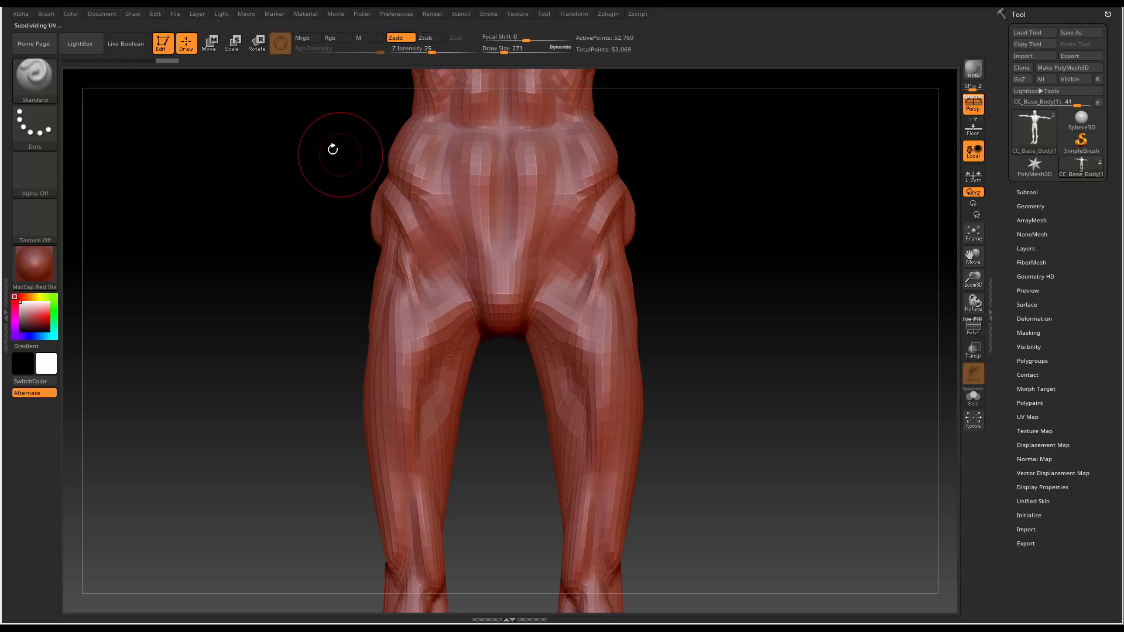
# Mask the body from the hips to the lower thighs with a rectangular mask
pyautogui.moveTo(308, 156)
pyautogui.keyDown('ctrl'); pyautogui.mouseDown()
pyautogui.moveTo(589, 323)
pyautogui.moveTo(702, 461)
pyautogui.mouseUp(); pyautogui.keyUp('ctrl')
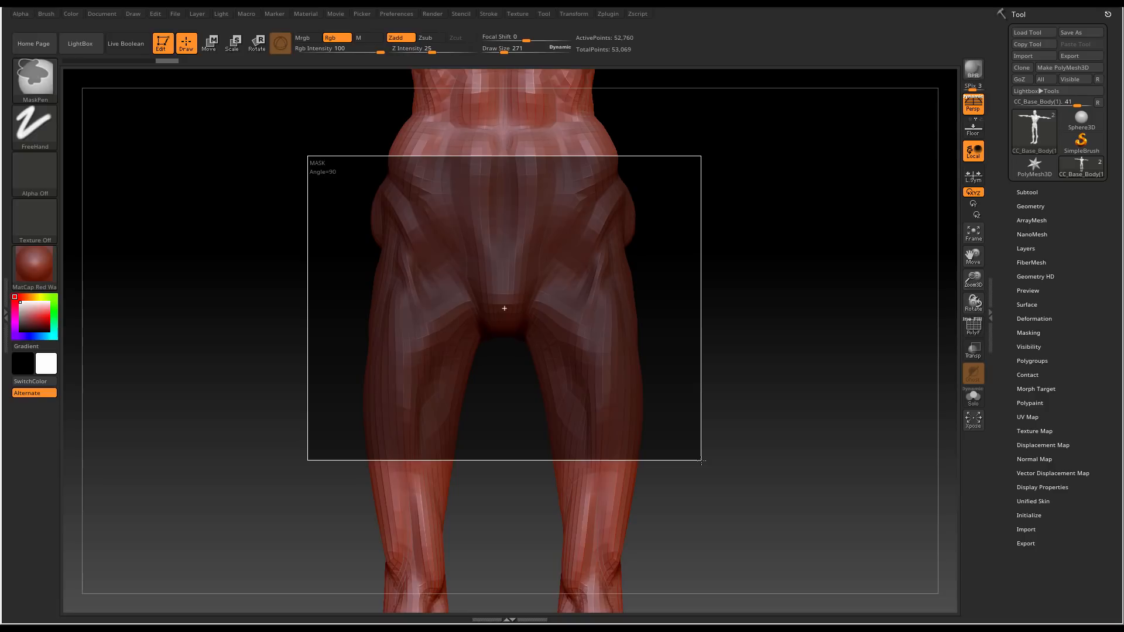
pyautogui.keyDown('ctrl'); pyautogui.moveTo(703, 461); pyautogui.dragTo(703, 461); pyautogui.keyUp('ctrl')
pyautogui.moveTo(793, 405)
pyautogui.mouseDown()
pyautogui.moveTo(760, 361)
pyautogui.moveTo(743, 458)
pyautogui.moveTo(756, 441)
pyautogui.moveTo(765, 447)
pyautogui.mouseUp()
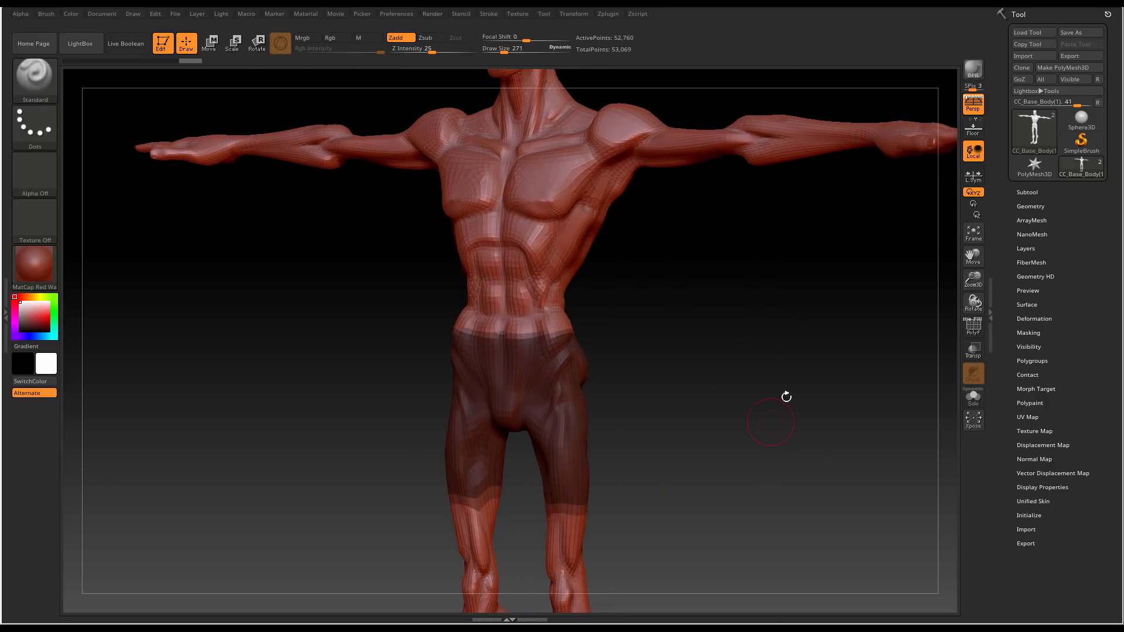
# Preview an extraction of the masked hip and thigh area at the default thickness
pyautogui.click(1027, 192)
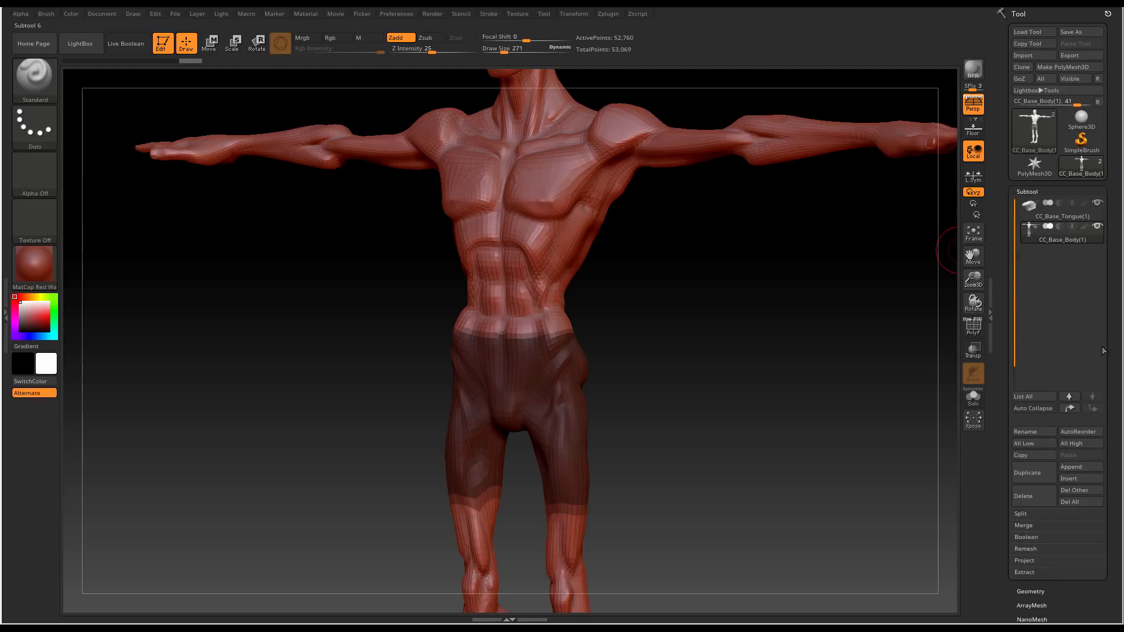
pyautogui.scroll(-5, 1104, 351)
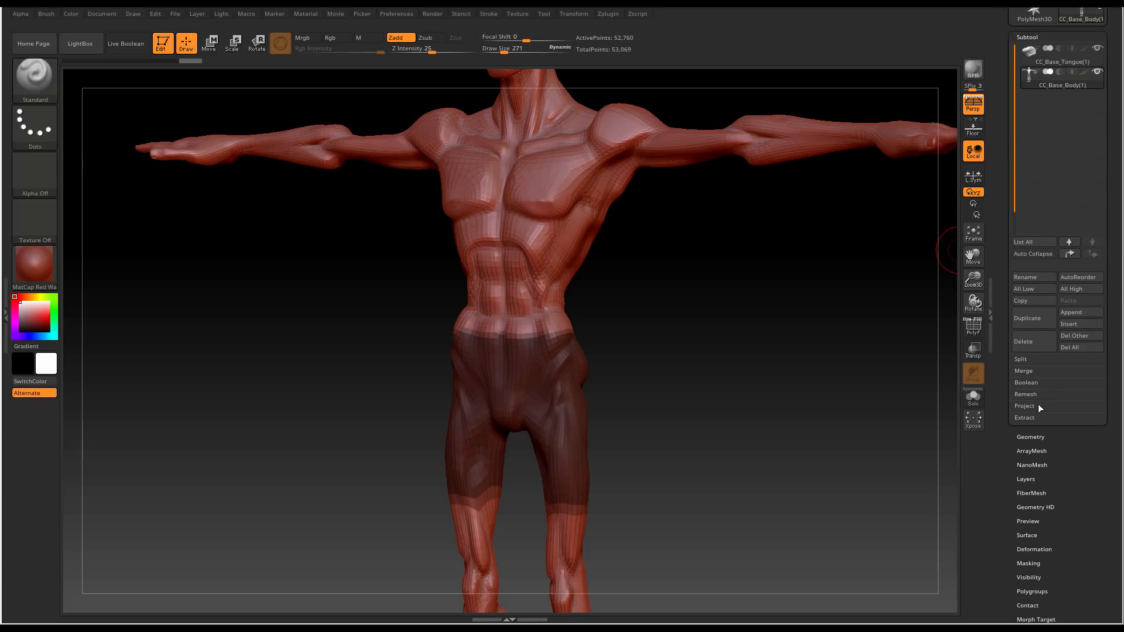
pyautogui.click(1027, 417)
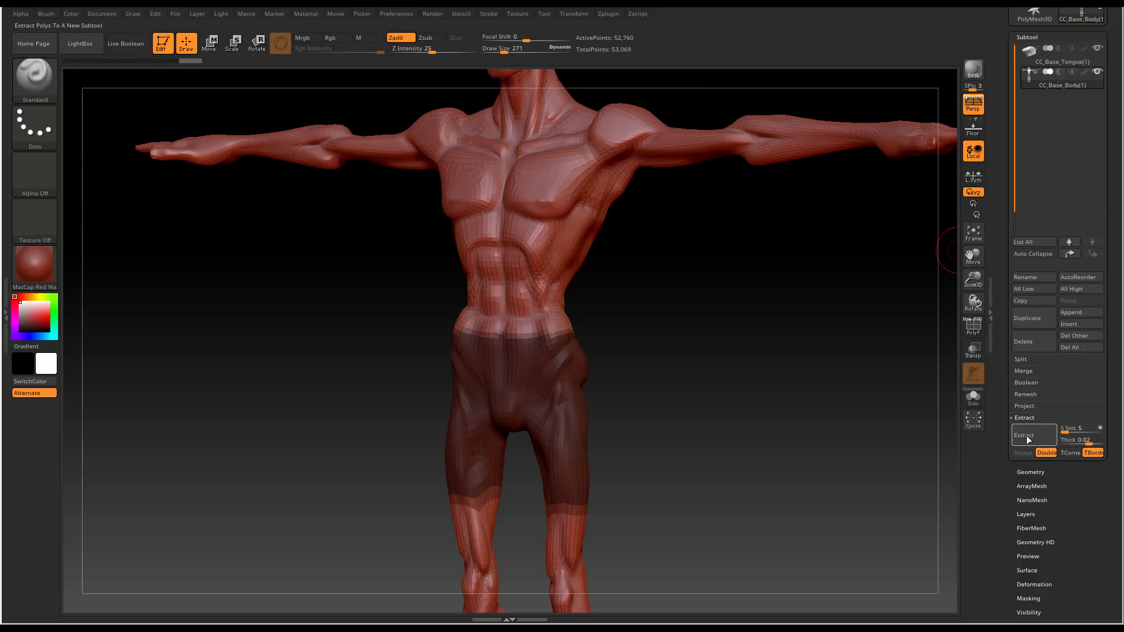
pyautogui.click(1028, 437)
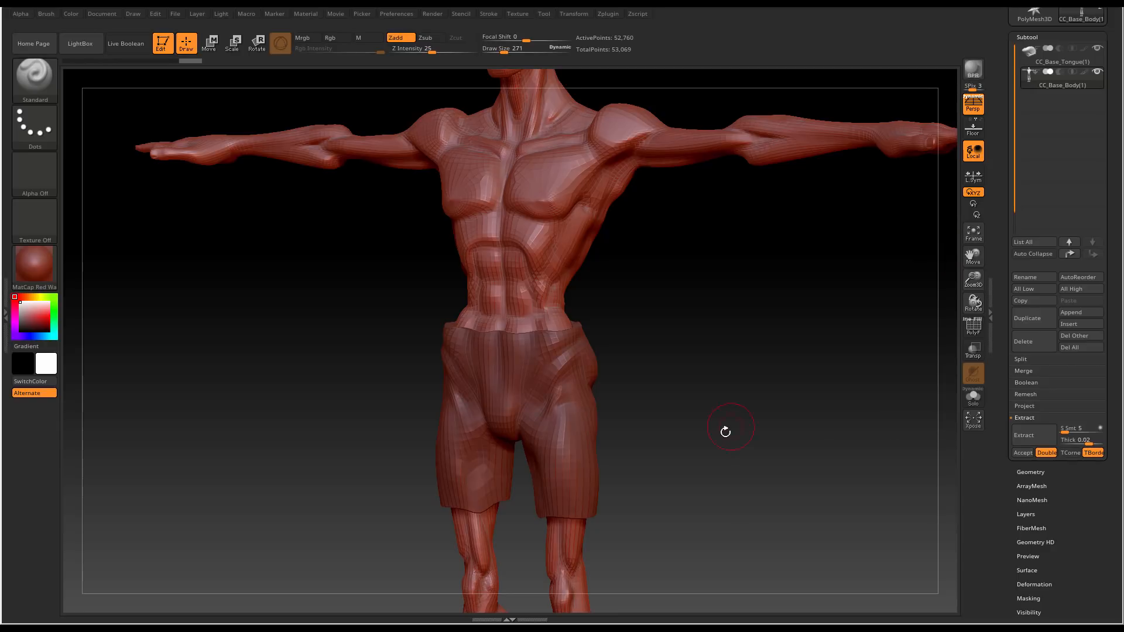
pyautogui.moveTo(726, 432); pyautogui.dragTo(796, 397)
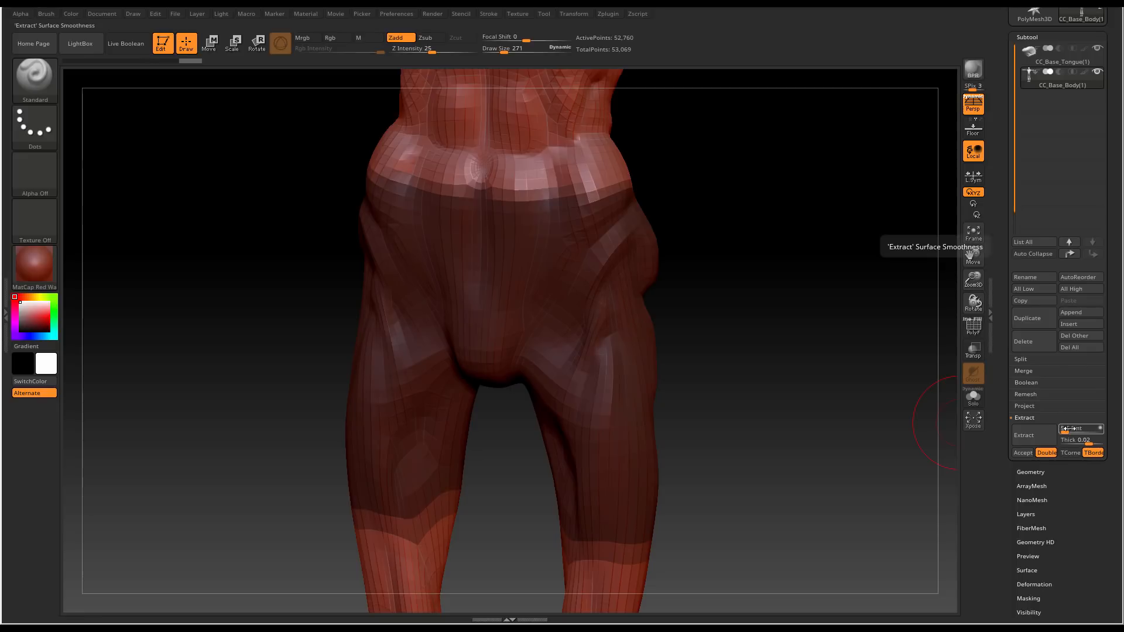
# Set the extract thickness to 0.005, extract the masked area again and accept it as a new subtool
pyautogui.click(1083, 440)
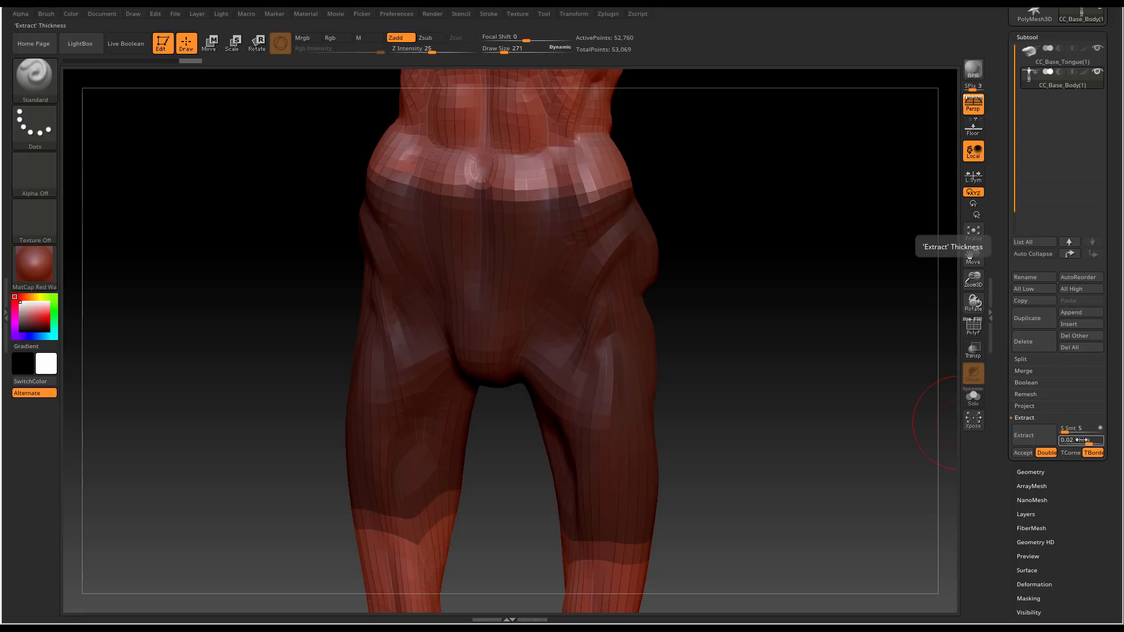
pyautogui.click(1082, 440)
pyautogui.press('Return')
pyautogui.click(1037, 435)
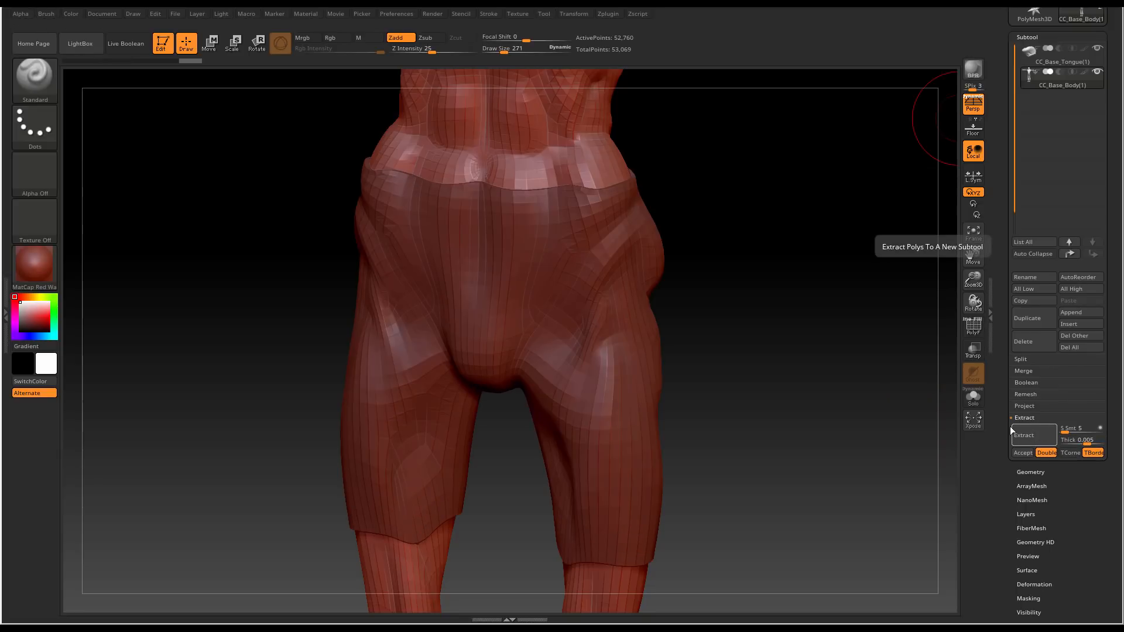
pyautogui.moveTo(788, 384); pyautogui.dragTo(958, 401)
pyautogui.click(1024, 438)
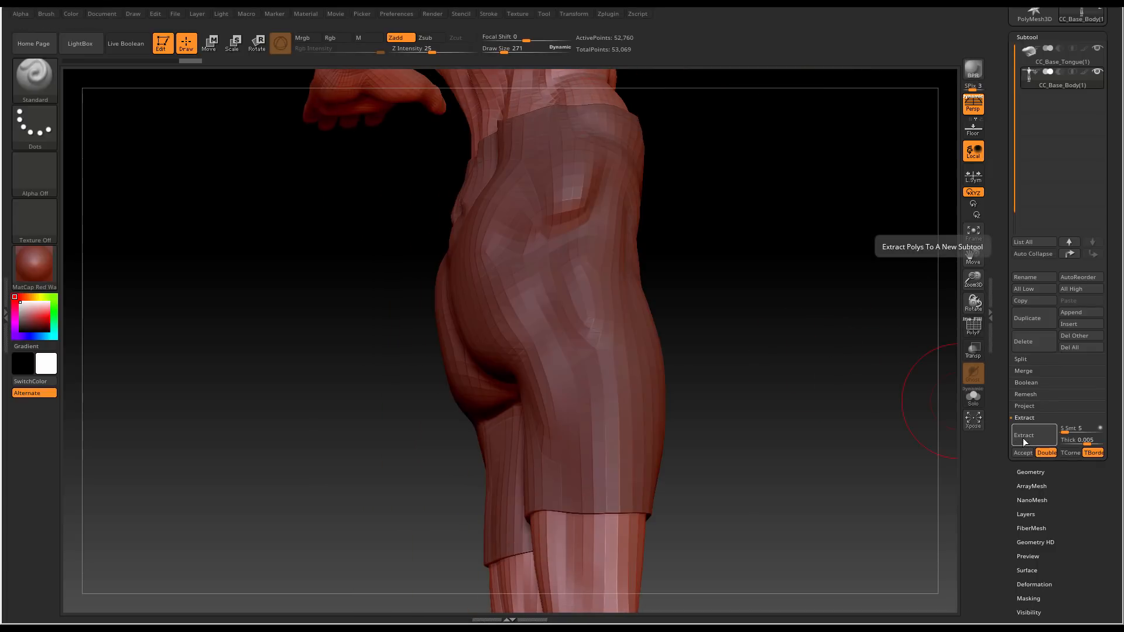
pyautogui.click(1020, 453)
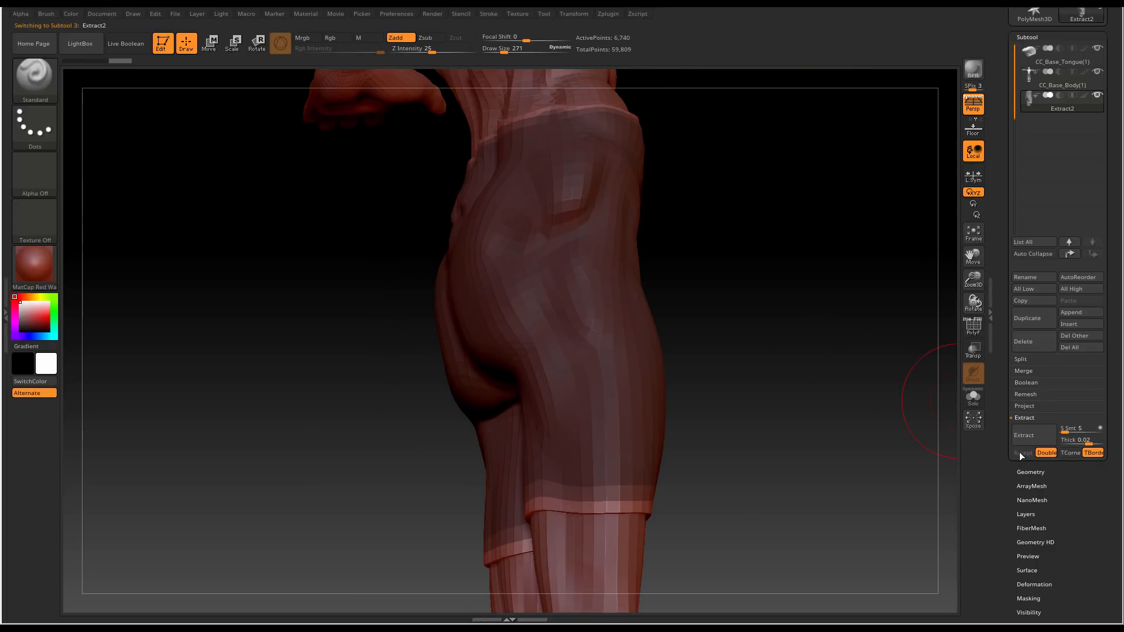
# Clear the mask on the extracted shorts subtool
pyautogui.moveTo(821, 281); pyautogui.dragTo(779, 359)
pyautogui.moveTo(1120, 264); pyautogui.dragTo(1116, 324)
pyautogui.moveTo(1030, 216)
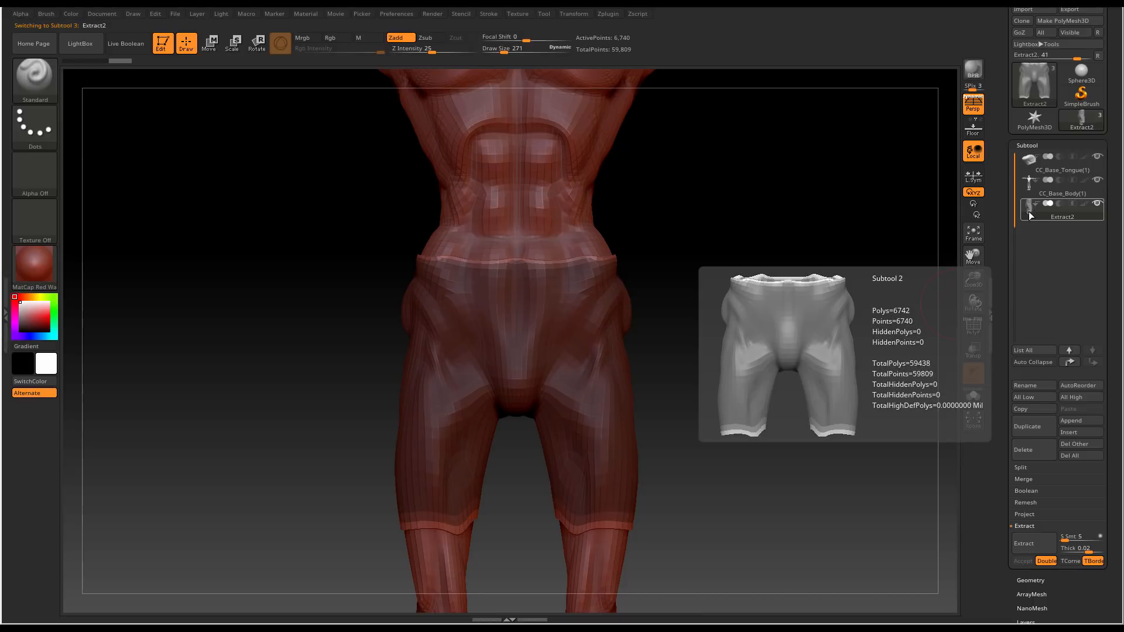
pyautogui.moveTo(782, 288); pyautogui.dragTo(723, 288)
pyautogui.moveTo(753, 286)
pyautogui.keyDown('ctrl'); pyautogui.mouseDown()
pyautogui.moveTo(787, 322)
pyautogui.moveTo(773, 339)
pyautogui.moveTo(794, 351)
pyautogui.moveTo(761, 344)
pyautogui.moveTo(869, 372)
pyautogui.moveTo(848, 387)
pyautogui.moveTo(846, 504)
pyautogui.mouseUp(); pyautogui.keyUp('ctrl')
# Set the draw size to 73 for working on the shorts' waistband
pyautogui.press('space')
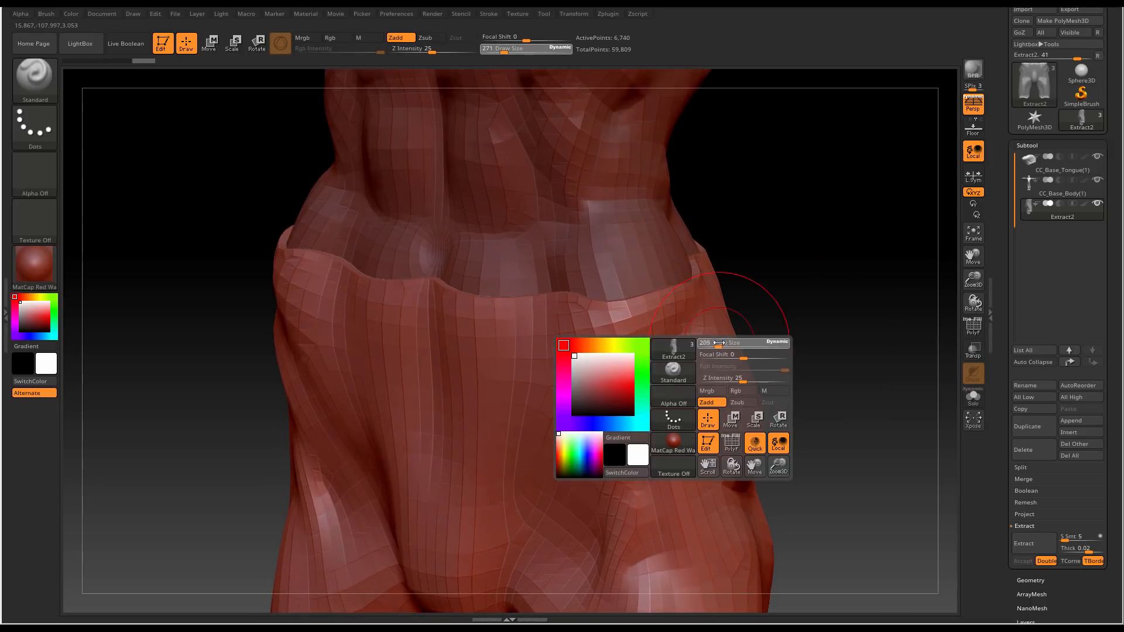
pyautogui.click(713, 345)
pyautogui.moveTo(783, 269); pyautogui.dragTo(630, 283)
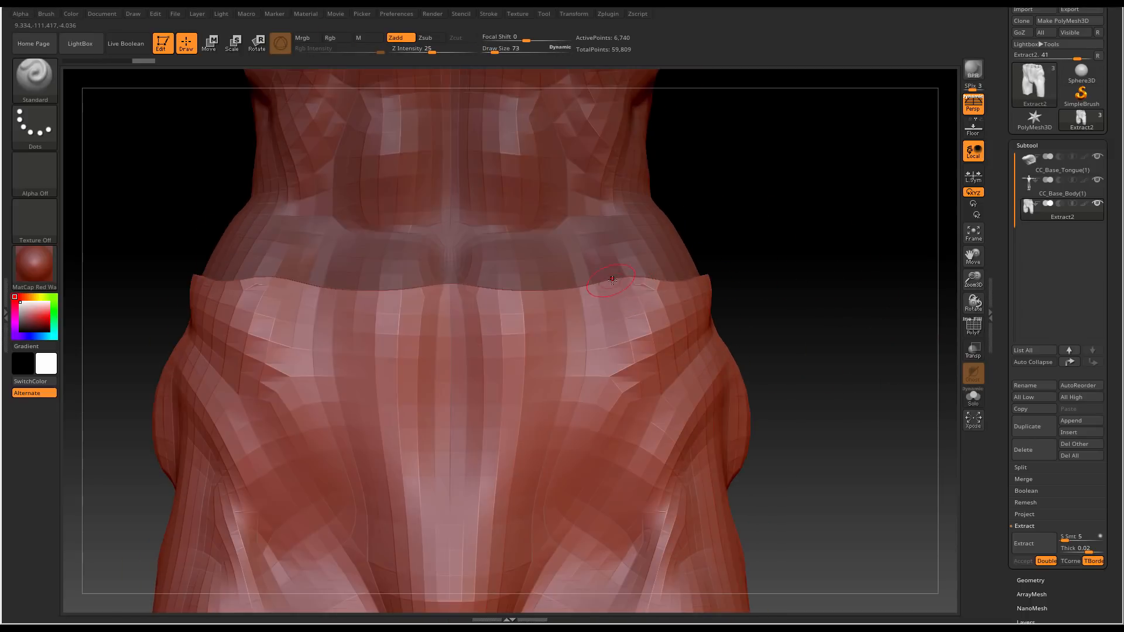
# Switch to the Move brush, set its draw size to 224 and enable symmetry for reshaping the shorts
pyautogui.click(49, 95)
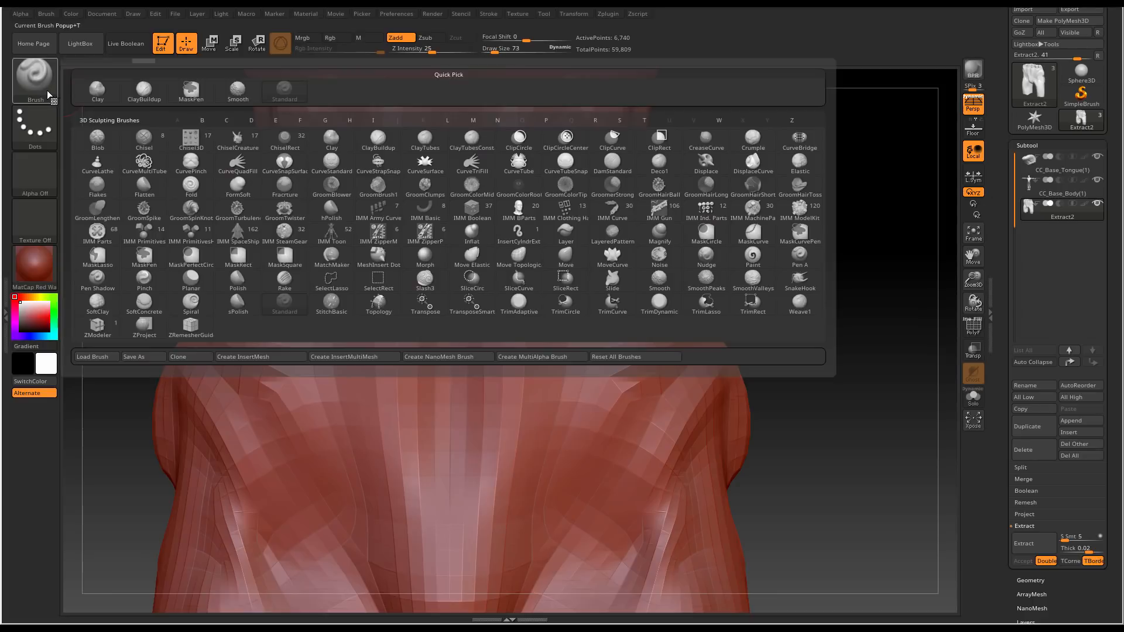
pyautogui.press('p')
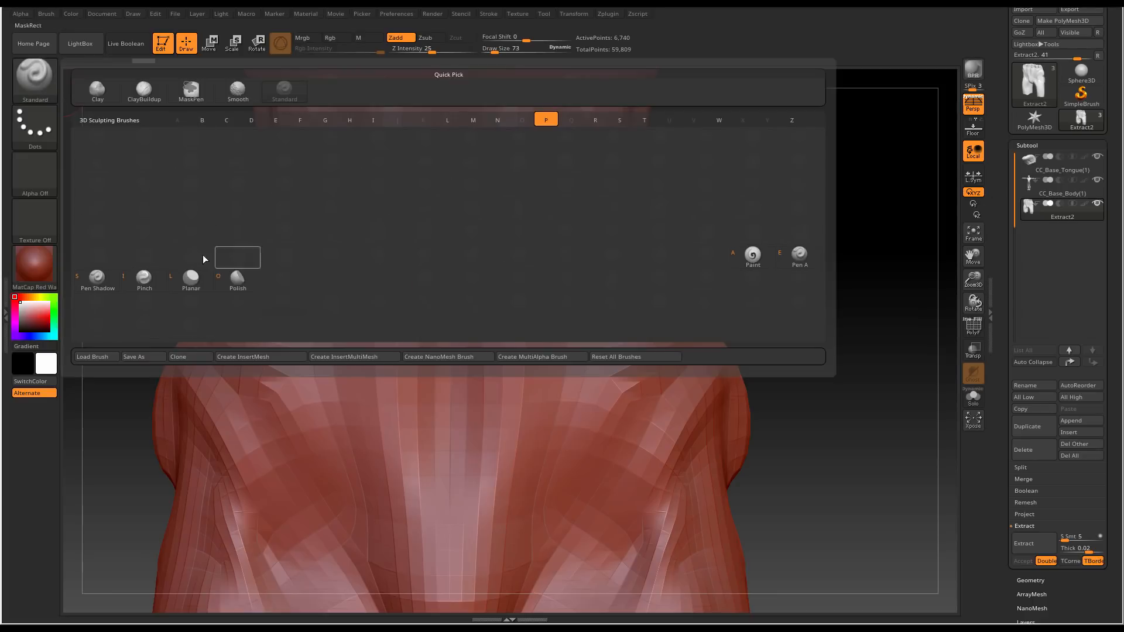
pyautogui.moveTo(176, 261)
pyautogui.press('p')
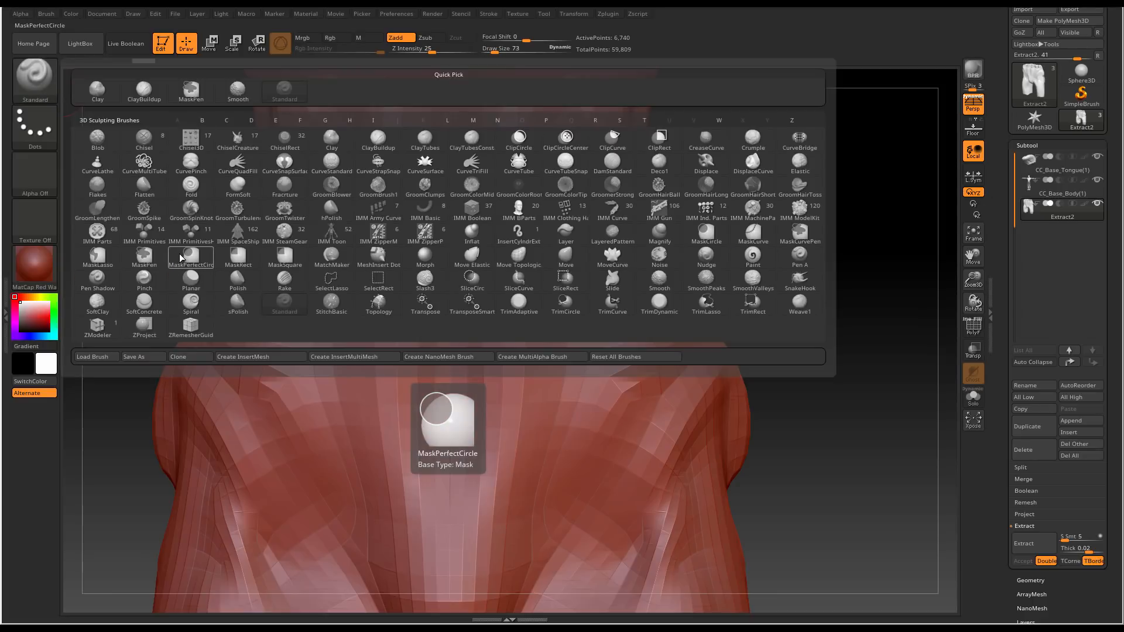
pyautogui.press('m')
pyautogui.click(567, 262)
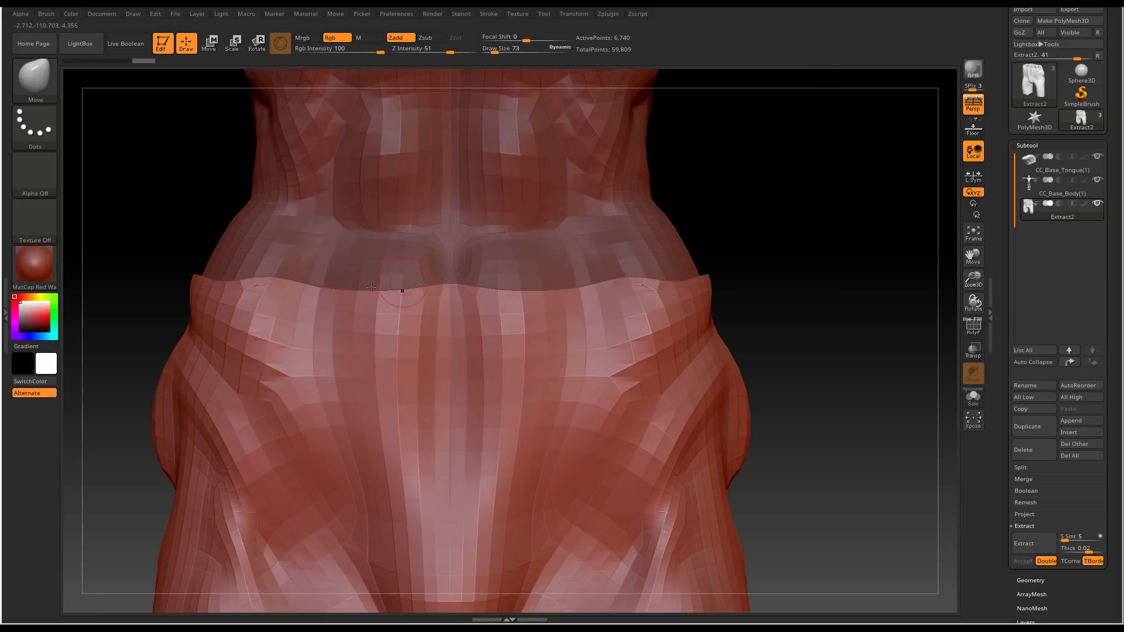
pyautogui.rightClick(319, 301)
pyautogui.moveTo(317, 301); pyautogui.dragTo(275, 303)
pyautogui.hotkey('ctrl', 'z')
pyautogui.press('x')
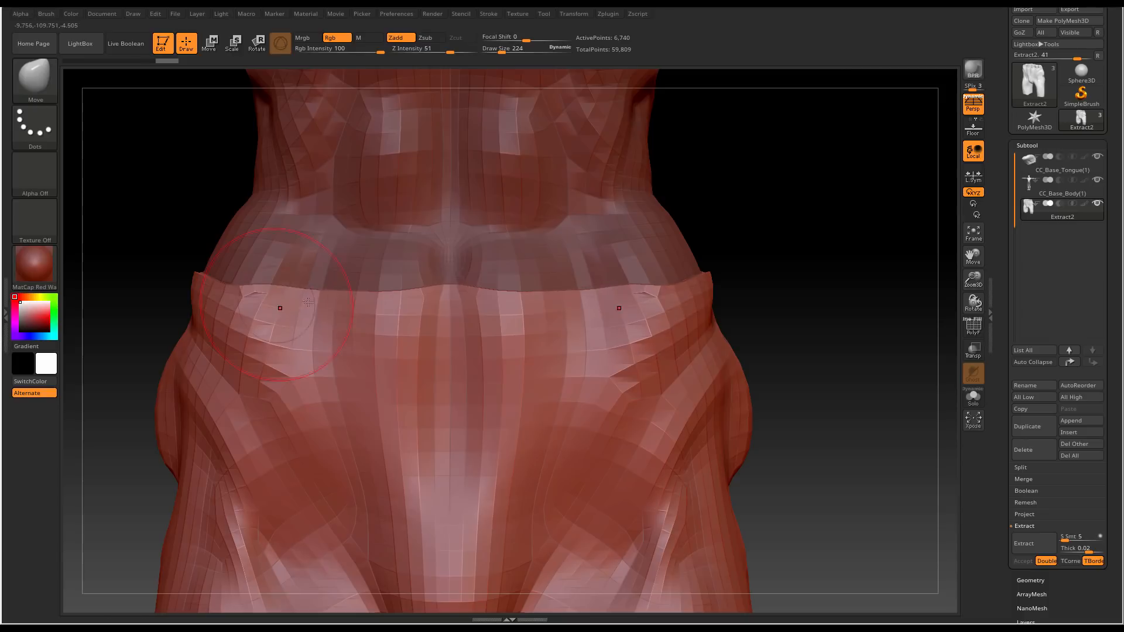
# Even out the shorts' waistband at the front, side and back, and straighten the leg hem with the Move brush
pyautogui.moveTo(447, 289); pyautogui.dragTo(448, 310)
pyautogui.moveTo(766, 289); pyautogui.dragTo(642, 297)
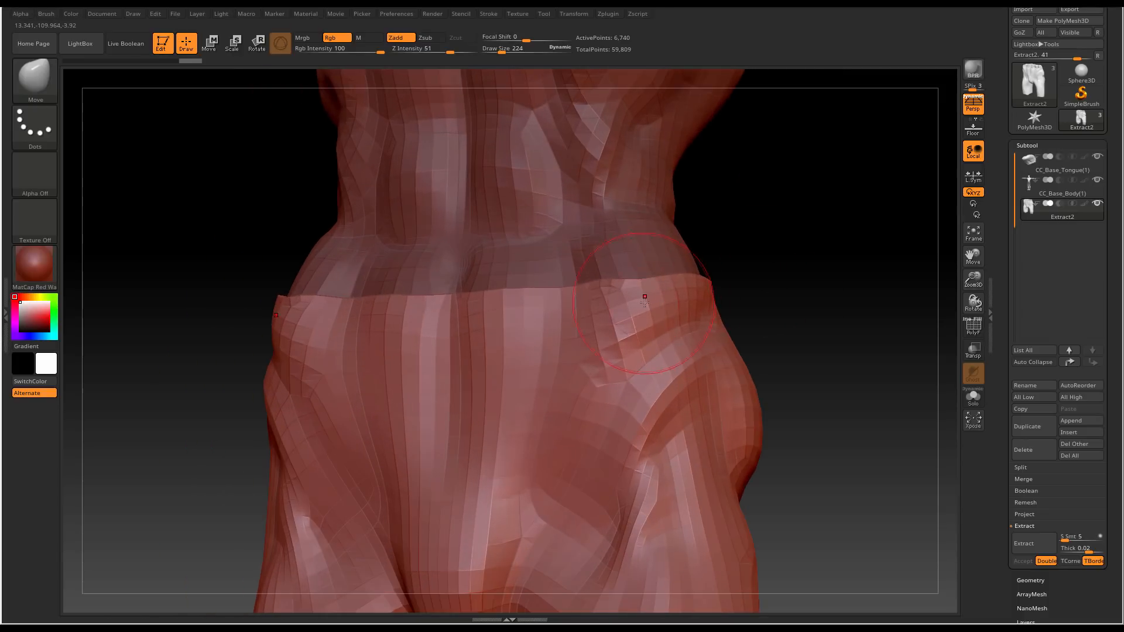
pyautogui.moveTo(739, 304)
pyautogui.keyDown('alt'); pyautogui.mouseDown()
pyautogui.moveTo(712, 258)
pyautogui.moveTo(494, 261)
pyautogui.moveTo(305, 383)
pyautogui.mouseUp(); pyautogui.keyUp('alt')
pyautogui.moveTo(529, 247)
pyautogui.mouseDown()
pyautogui.moveTo(531, 260)
pyautogui.moveTo(513, 263)
pyautogui.mouseUp()
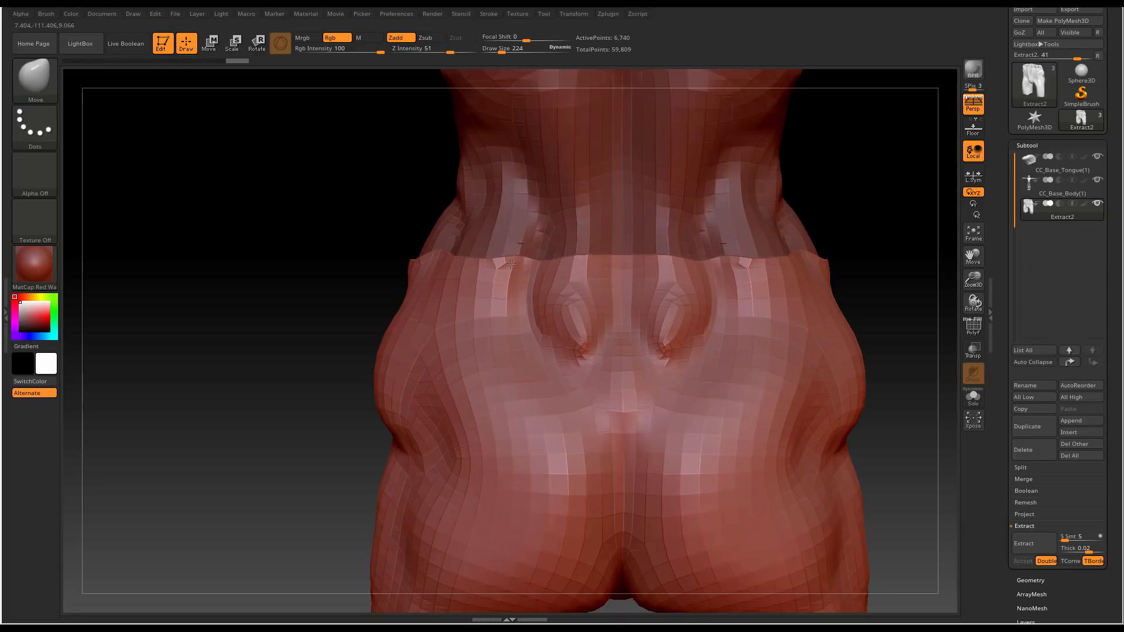
pyautogui.moveTo(357, 266); pyautogui.dragTo(476, 263)
pyautogui.moveTo(450, 250); pyautogui.dragTo(470, 263)
pyautogui.moveTo(743, 314)
pyautogui.mouseDown()
pyautogui.moveTo(761, 326)
pyautogui.moveTo(564, 339)
pyautogui.moveTo(513, 417)
pyautogui.moveTo(385, 443)
pyautogui.mouseUp()
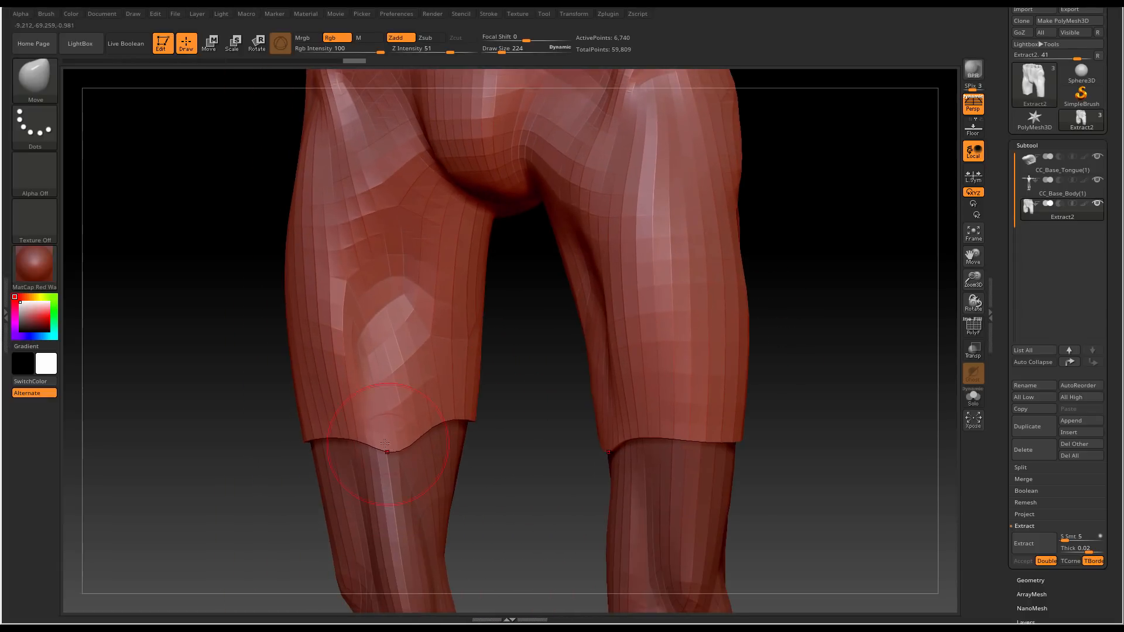
pyautogui.moveTo(462, 423)
pyautogui.mouseDown()
pyautogui.moveTo(530, 408)
pyautogui.moveTo(414, 500)
pyautogui.moveTo(289, 502)
pyautogui.moveTo(246, 432)
pyautogui.mouseUp()
# Switch to the Standard brush and set the draw size to 169
pyautogui.click(35, 79)
pyautogui.press('s')
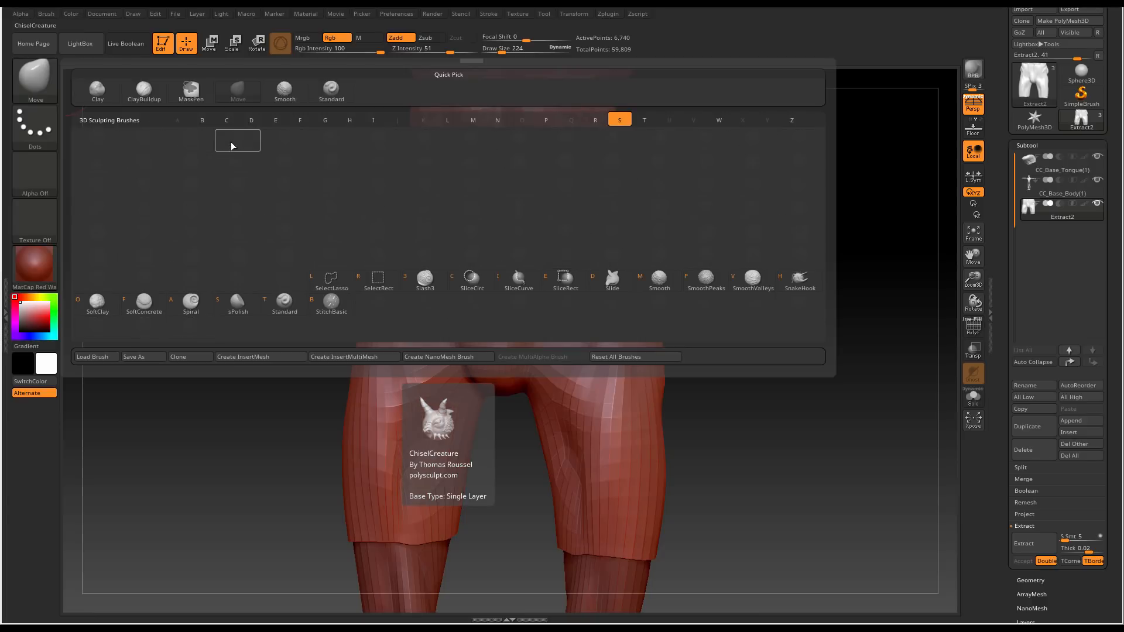
pyautogui.press('t')
pyautogui.press('space')
pyautogui.moveTo(432, 375); pyautogui.dragTo(429, 376)
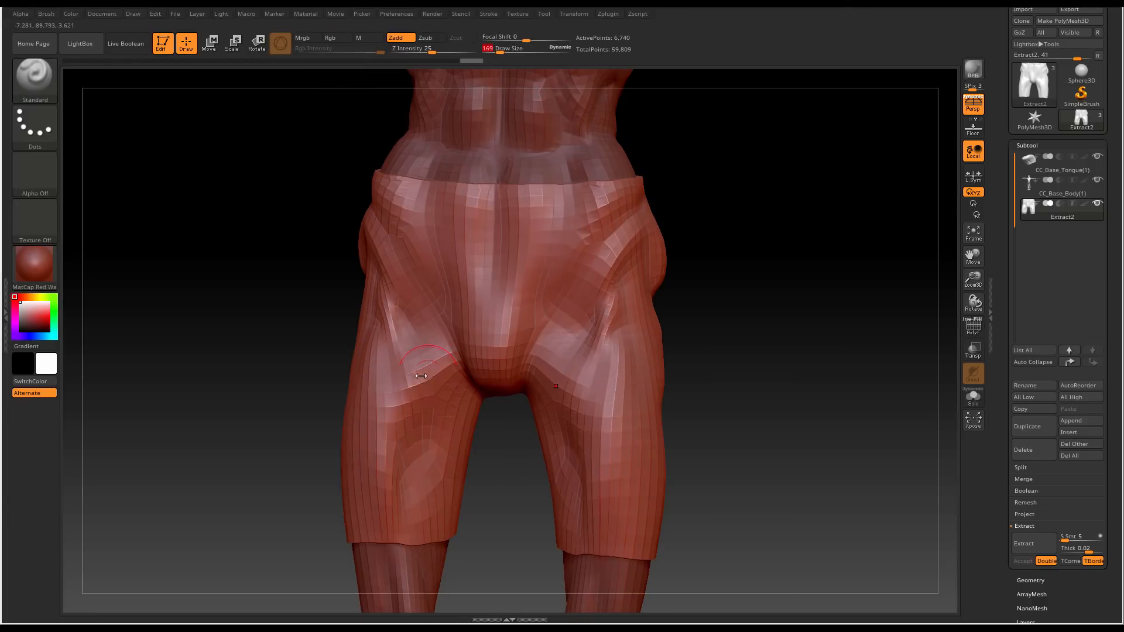
# Smooth the groin and front thighs of the shorts and build up the spots where the body pokes through
pyautogui.keyDown('shift'); pyautogui.moveTo(305, 379); pyautogui.dragTo(288, 380); pyautogui.keyUp('shift')
pyautogui.moveTo(422, 295)
pyautogui.keyDown('shift'); pyautogui.mouseDown()
pyautogui.moveTo(404, 320)
pyautogui.moveTo(387, 413)
pyautogui.moveTo(456, 371)
pyautogui.moveTo(449, 351)
pyautogui.moveTo(412, 398)
pyautogui.moveTo(492, 363)
pyautogui.moveTo(473, 415)
pyautogui.mouseUp(); pyautogui.keyUp('shift')
pyautogui.keyDown('shift'); pyautogui.moveTo(467, 362); pyautogui.dragTo(474, 382); pyautogui.keyUp('shift')
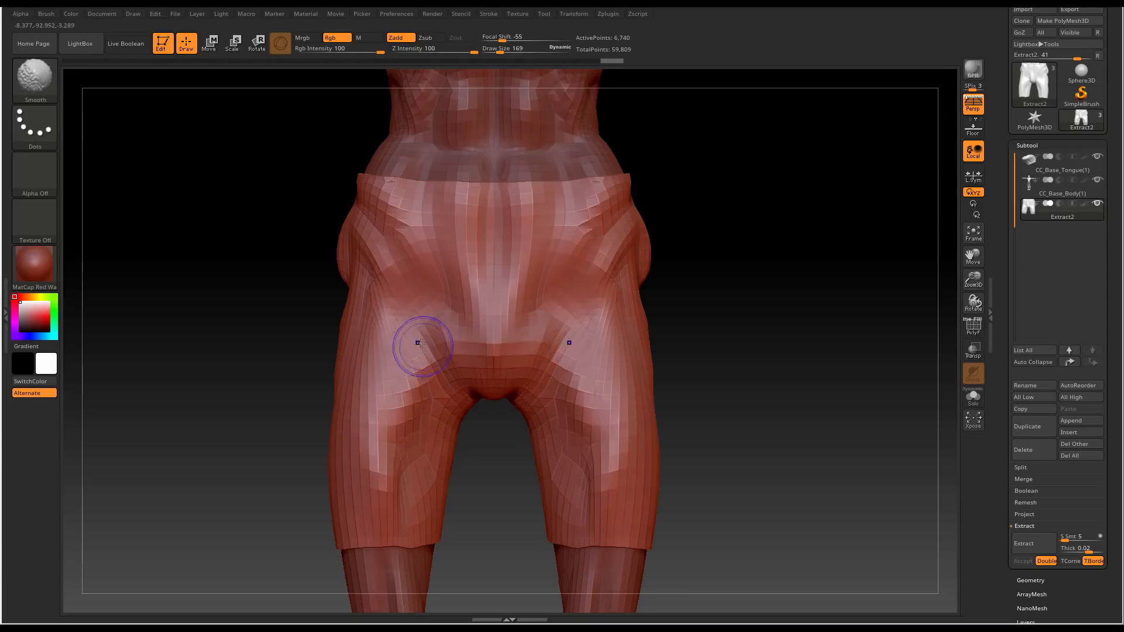
pyautogui.moveTo(418, 452)
pyautogui.keyDown('shift'); pyautogui.mouseDown()
pyautogui.moveTo(416, 480)
pyautogui.moveTo(412, 425)
pyautogui.moveTo(384, 422)
pyautogui.mouseUp(); pyautogui.keyUp('shift')
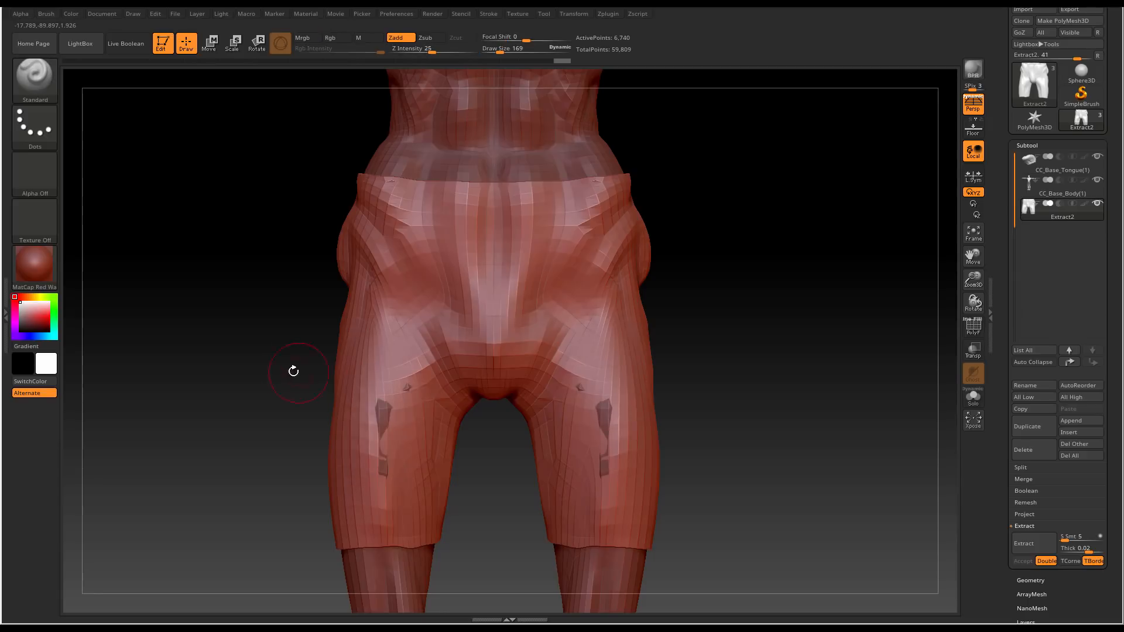
pyautogui.moveTo(293, 371); pyautogui.dragTo(262, 373)
pyautogui.moveTo(591, 492)
pyautogui.mouseDown()
pyautogui.moveTo(579, 405)
pyautogui.moveTo(601, 454)
pyautogui.mouseUp()
# Smooth away the muscle folds on the side of the hip and across the front of the shorts
pyautogui.moveTo(229, 328); pyautogui.dragTo(322, 310)
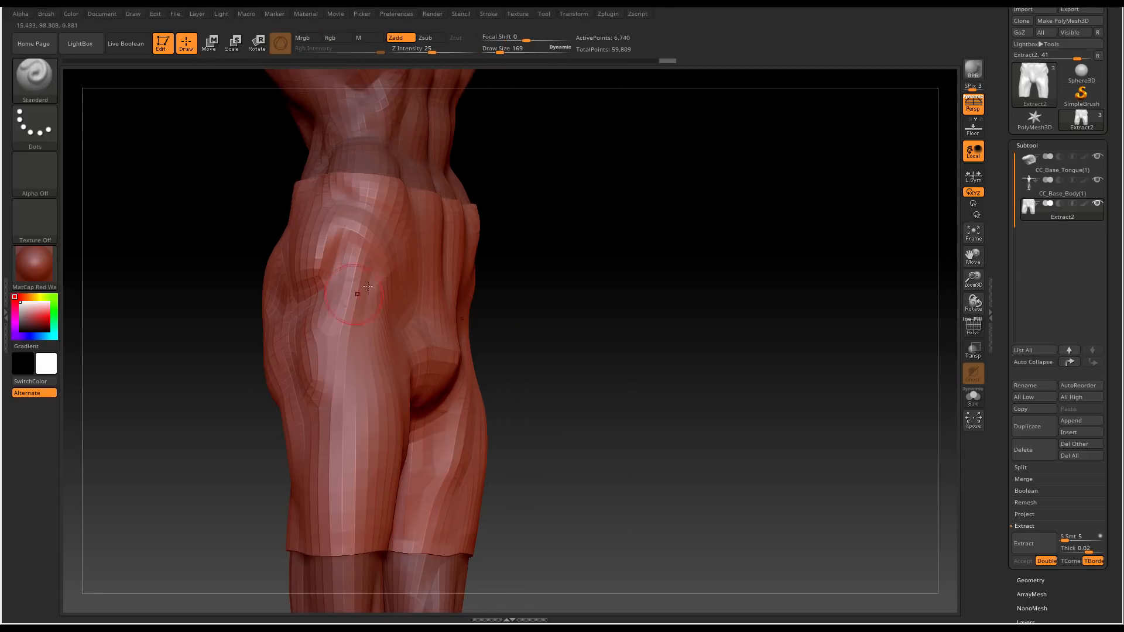
pyautogui.press('shift')
pyautogui.moveTo(314, 257)
pyautogui.keyDown('shift'); pyautogui.mouseDown()
pyautogui.moveTo(337, 252)
pyautogui.moveTo(328, 293)
pyautogui.moveTo(375, 246)
pyautogui.moveTo(382, 327)
pyautogui.moveTo(427, 313)
pyautogui.moveTo(451, 325)
pyautogui.mouseUp(); pyautogui.keyUp('shift')
pyautogui.moveTo(557, 316)
pyautogui.mouseDown()
pyautogui.moveTo(468, 304)
pyautogui.moveTo(451, 255)
pyautogui.mouseUp()
pyautogui.moveTo(504, 223)
pyautogui.keyDown('shift'); pyautogui.mouseDown()
pyautogui.moveTo(486, 293)
pyautogui.moveTo(493, 233)
pyautogui.mouseUp(); pyautogui.keyUp('shift')
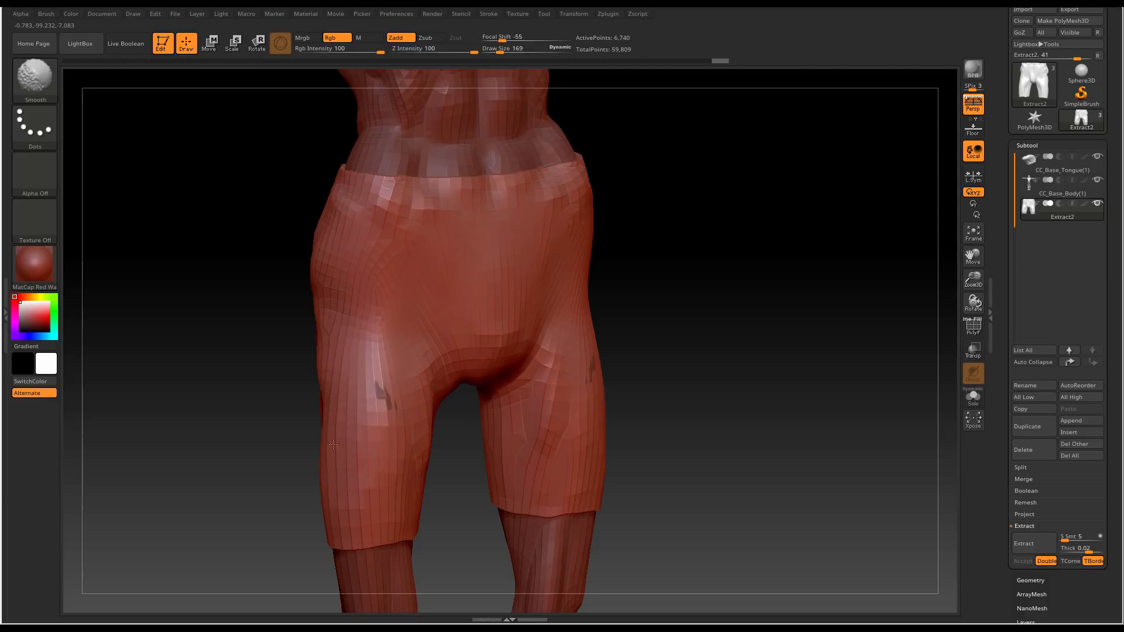
# Smooth the front of the thigh and build up the shorts over the exposed patches of the body
pyautogui.keyDown('shift'); pyautogui.moveTo(333, 444); pyautogui.dragTo(375, 431); pyautogui.keyUp('shift')
pyautogui.moveTo(369, 334); pyautogui.dragTo(363, 451)
pyautogui.moveTo(383, 380); pyautogui.dragTo(384, 433)
# Smooth the seat and lower-back dimples of the shorts and cover the exposed body spots on the rear hips
pyautogui.moveTo(205, 410); pyautogui.dragTo(421, 387)
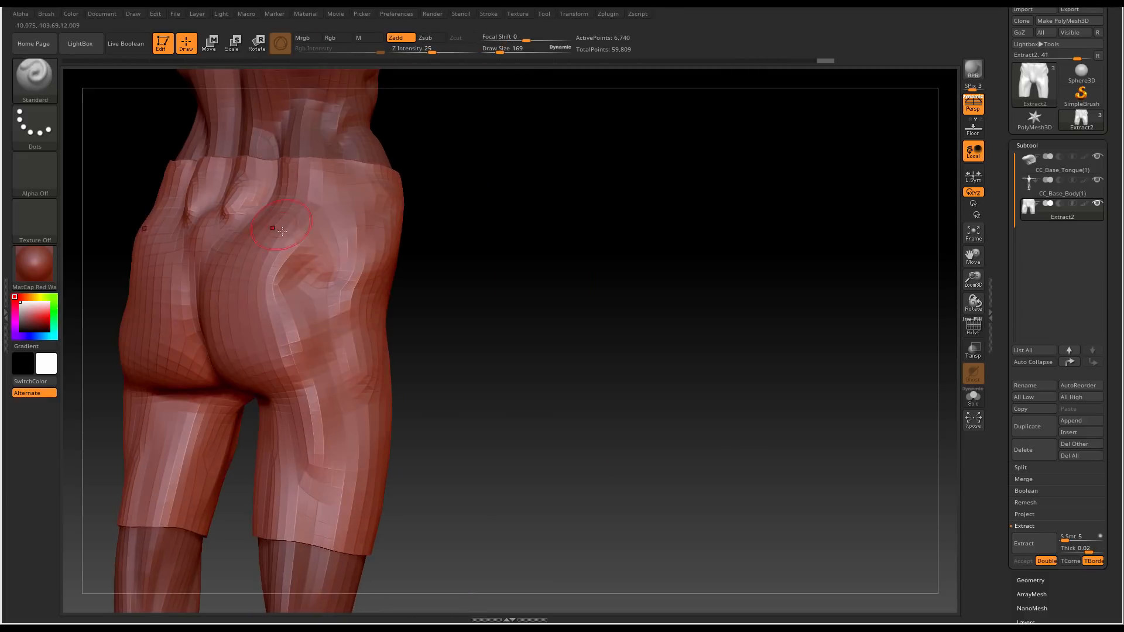
pyautogui.moveTo(314, 411)
pyautogui.mouseDown()
pyautogui.moveTo(313, 513)
pyautogui.moveTo(308, 463)
pyautogui.moveTo(329, 373)
pyautogui.moveTo(311, 463)
pyautogui.moveTo(300, 257)
pyautogui.moveTo(333, 394)
pyautogui.moveTo(276, 323)
pyautogui.mouseUp()
pyautogui.moveTo(421, 275)
pyautogui.mouseDown()
pyautogui.moveTo(484, 296)
pyautogui.moveTo(564, 261)
pyautogui.mouseUp()
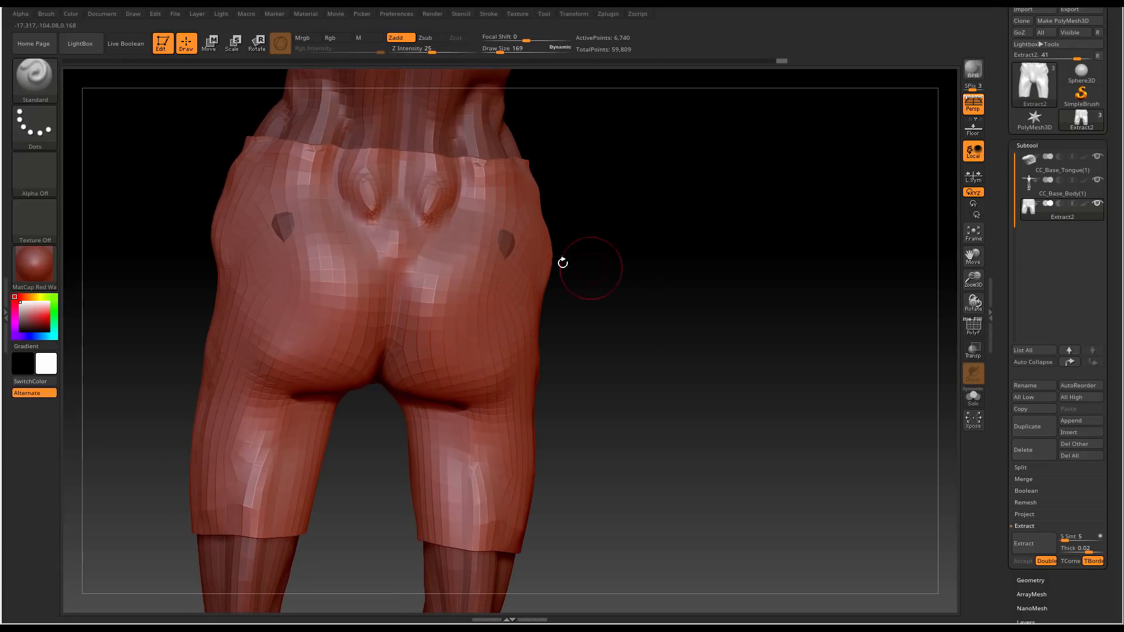
pyautogui.keyDown('shift'); pyautogui.moveTo(367, 200); pyautogui.dragTo(374, 204); pyautogui.keyUp('shift')
pyautogui.moveTo(306, 173)
pyautogui.mouseDown()
pyautogui.moveTo(364, 158)
pyautogui.moveTo(388, 271)
pyautogui.moveTo(283, 205)
pyautogui.moveTo(355, 346)
pyautogui.moveTo(360, 333)
pyautogui.moveTo(249, 265)
pyautogui.mouseUp()
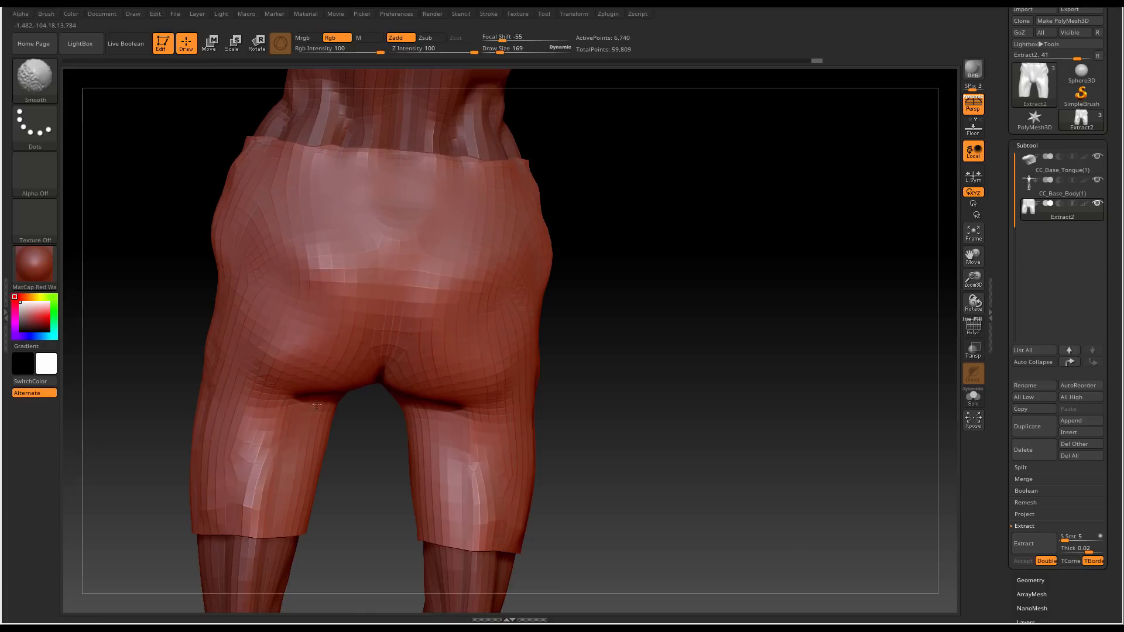
# Smooth the outer hip and outer thigh of the shorts from the rear three-quarter and side views
pyautogui.moveTo(328, 234); pyautogui.dragTo(435, 217, button='right')
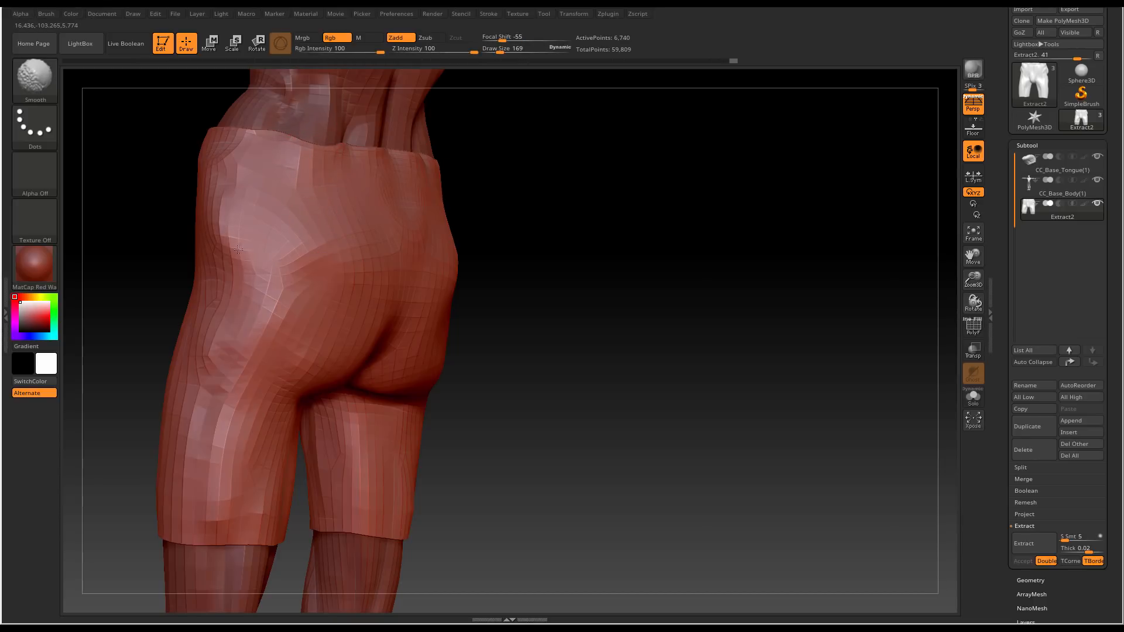
pyautogui.keyDown('shift'); pyautogui.moveTo(263, 279); pyautogui.dragTo(223, 536); pyautogui.keyUp('shift')
pyautogui.moveTo(445, 305); pyautogui.dragTo(557, 298, button='right')
pyautogui.moveTo(250, 202)
pyautogui.mouseDown()
pyautogui.moveTo(253, 252)
pyautogui.moveTo(289, 341)
pyautogui.moveTo(271, 227)
pyautogui.mouseUp()
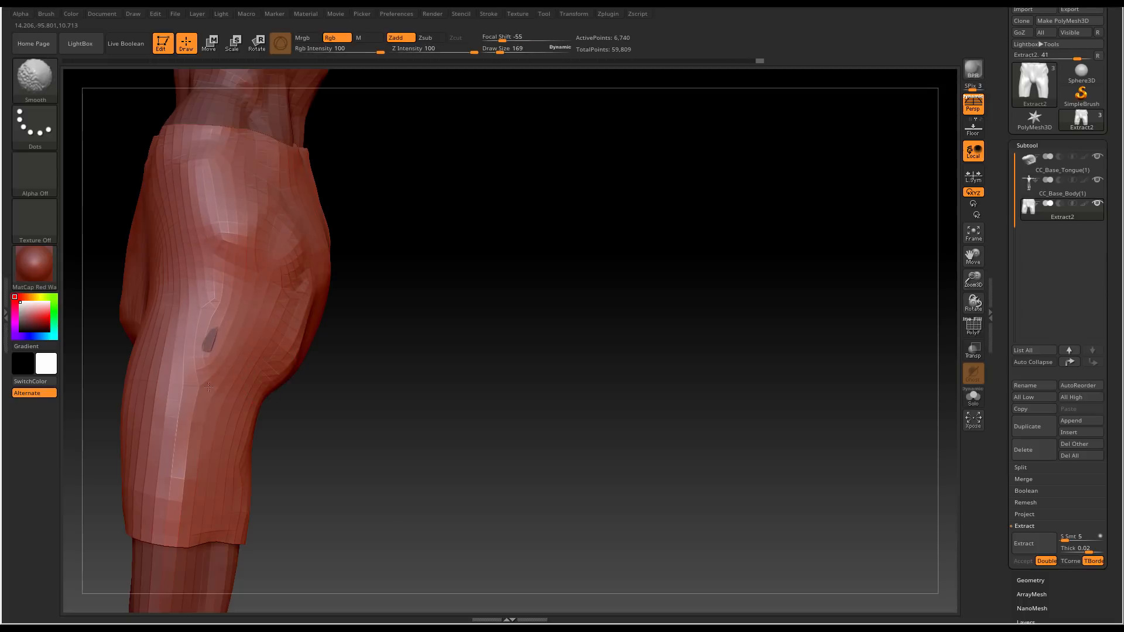
pyautogui.keyDown('shift'); pyautogui.moveTo(209, 387); pyautogui.dragTo(198, 367); pyautogui.keyUp('shift')
# Smooth the creases at the outer edges of the buttocks on the back of the shorts
pyautogui.moveTo(510, 264)
pyautogui.keyDown('alt'); pyautogui.mouseDown()
pyautogui.moveTo(552, 369)
pyautogui.moveTo(386, 357)
pyautogui.mouseUp(); pyautogui.keyUp('alt')
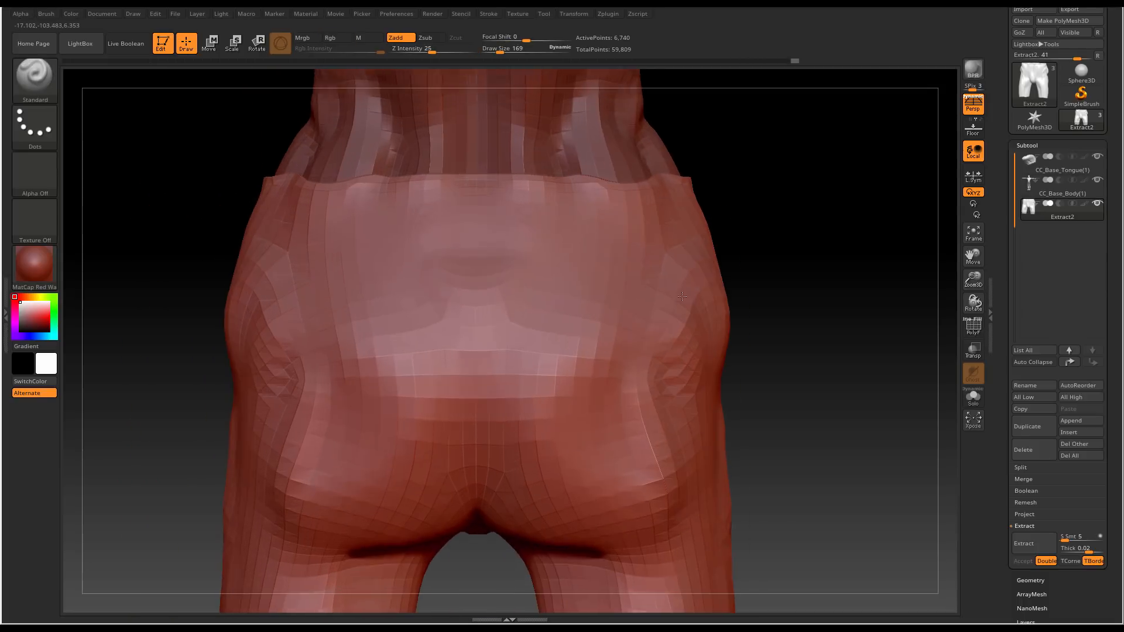
pyautogui.keyDown('alt'); pyautogui.moveTo(783, 238); pyautogui.dragTo(735, 243); pyautogui.keyUp('alt')
pyautogui.moveTo(274, 458)
pyautogui.mouseDown()
pyautogui.moveTo(286, 378)
pyautogui.moveTo(230, 410)
pyautogui.moveTo(252, 477)
pyautogui.mouseUp()
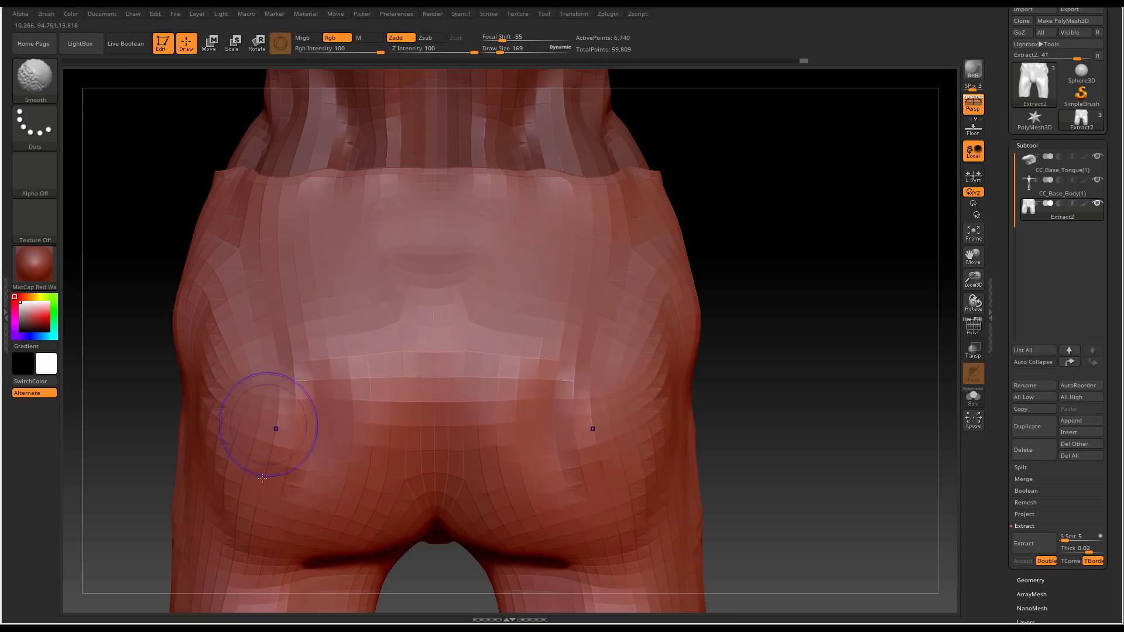
pyautogui.keyDown('shift'); pyautogui.moveTo(276, 429); pyautogui.dragTo(319, 374); pyautogui.keyUp('shift')
# Level the rear waistband edge with the Move brush and smooth the outer thigh below the buttocks
pyautogui.click(39, 74)
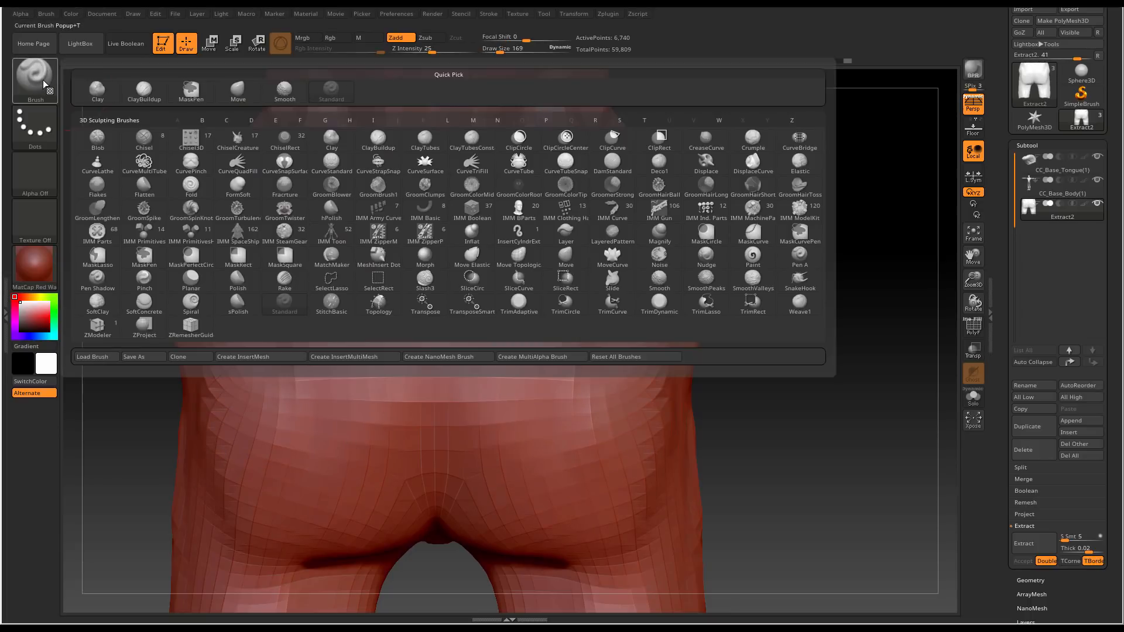
pyautogui.click(238, 92)
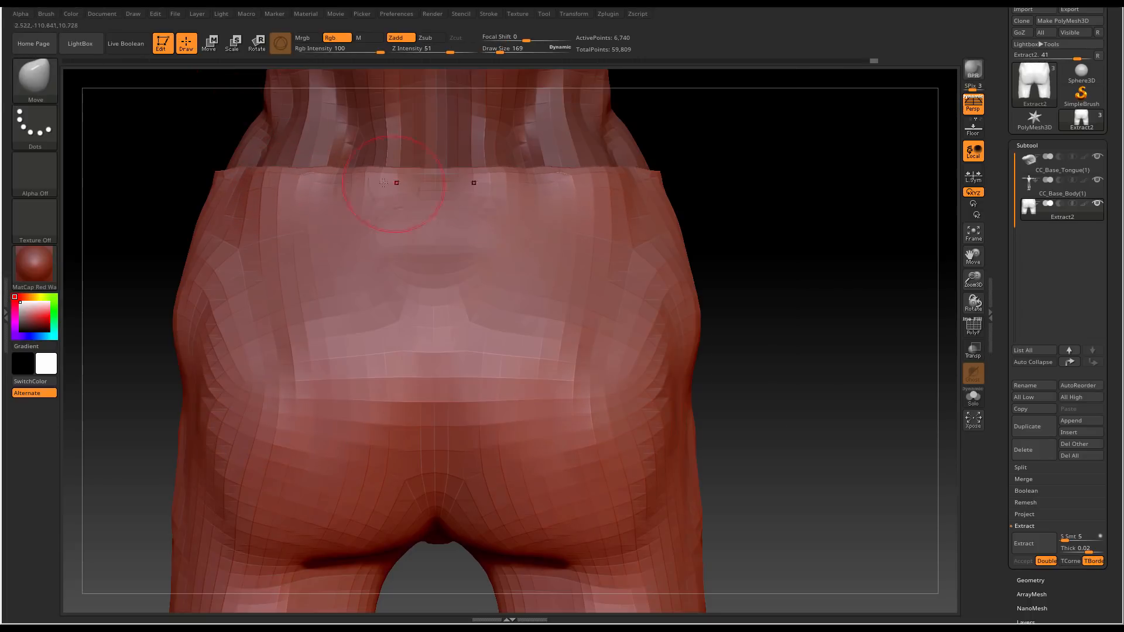
pyautogui.keyDown('alt'); pyautogui.moveTo(141, 410); pyautogui.dragTo(147, 252); pyautogui.keyUp('alt')
pyautogui.moveTo(193, 375)
pyautogui.mouseDown()
pyautogui.moveTo(264, 389)
pyautogui.moveTo(291, 476)
pyautogui.moveTo(289, 545)
pyautogui.mouseUp()
pyautogui.keyDown('shift'); pyautogui.moveTo(353, 402); pyautogui.dragTo(347, 462); pyautogui.keyUp('shift')
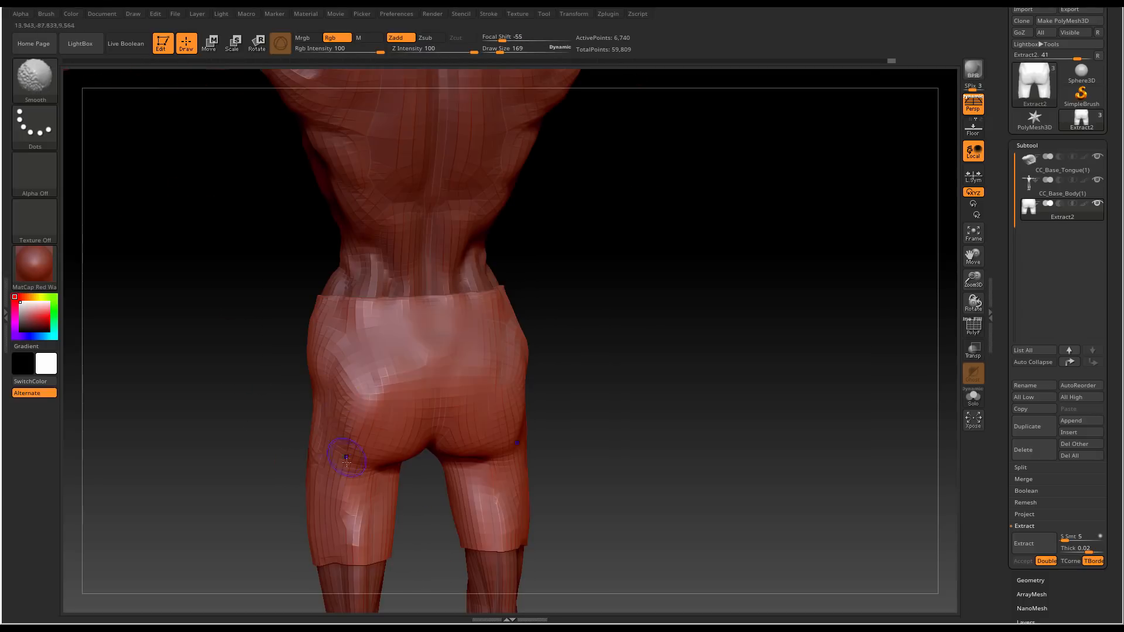
pyautogui.moveTo(264, 473)
pyautogui.keyDown('shift'); pyautogui.mouseDown()
pyautogui.moveTo(257, 449)
pyautogui.moveTo(285, 343)
pyautogui.mouseUp(); pyautogui.keyUp('shift')
# Return to the Standard brush and rework the underside of the seat, smoothing the folds beneath the buttocks
pyautogui.click(38, 76)
pyautogui.click(331, 92)
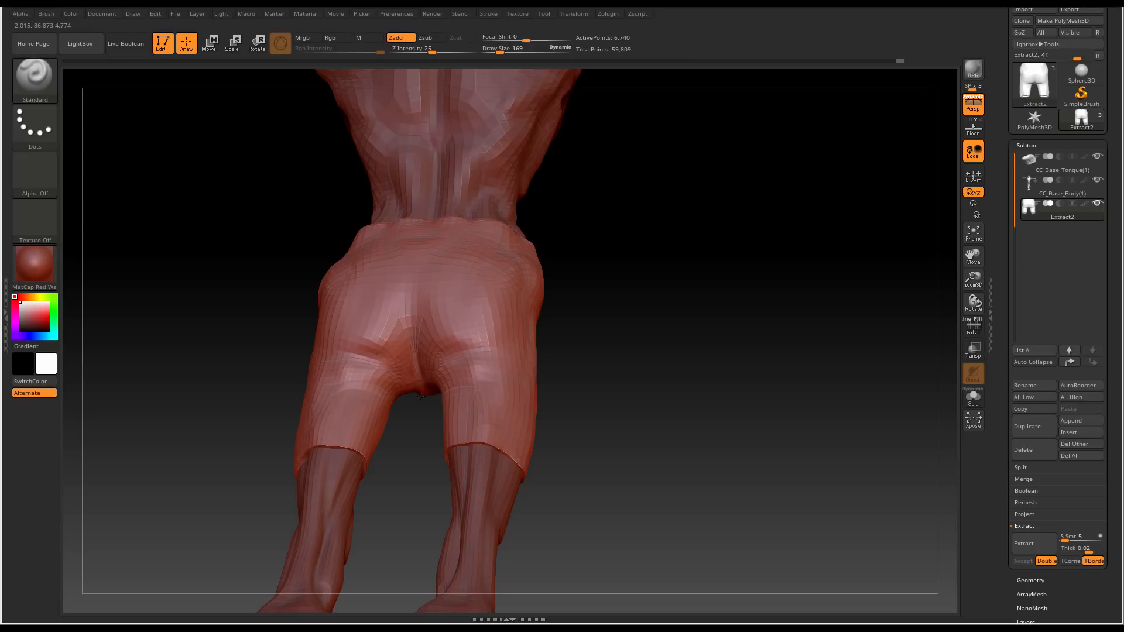
pyautogui.press('shift')
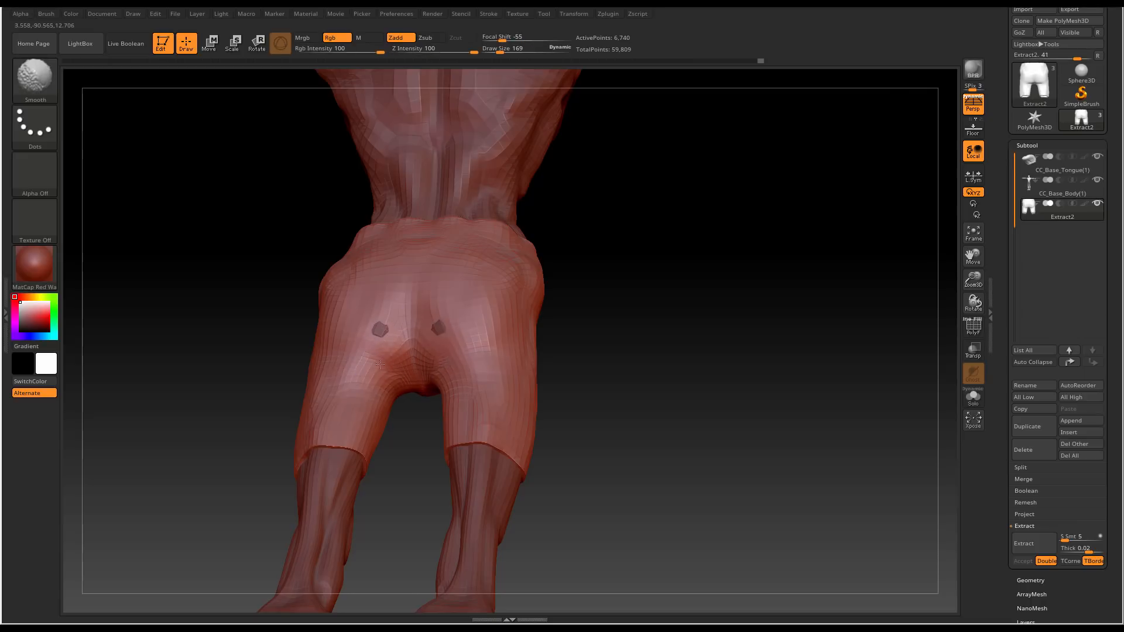
pyautogui.keyDown('shift'); pyautogui.moveTo(380, 364); pyautogui.dragTo(331, 353); pyautogui.keyUp('shift')
# Smooth the outer thigh of the shorts and the front of the leg down to the hem
pyautogui.moveTo(547, 305)
pyautogui.keyDown('alt'); pyautogui.mouseDown()
pyautogui.moveTo(565, 258)
pyautogui.moveTo(248, 397)
pyautogui.moveTo(275, 483)
pyautogui.mouseUp(); pyautogui.keyUp('alt')
pyautogui.press('shift')
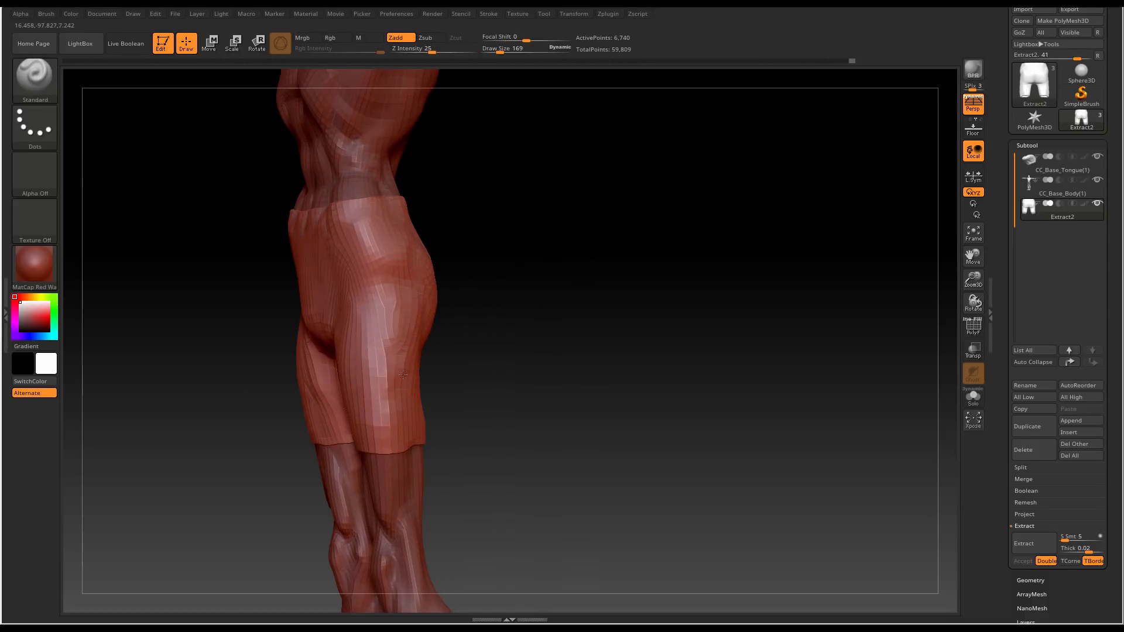
pyautogui.keyDown('shift'); pyautogui.moveTo(386, 316); pyautogui.dragTo(387, 373); pyautogui.keyUp('shift')
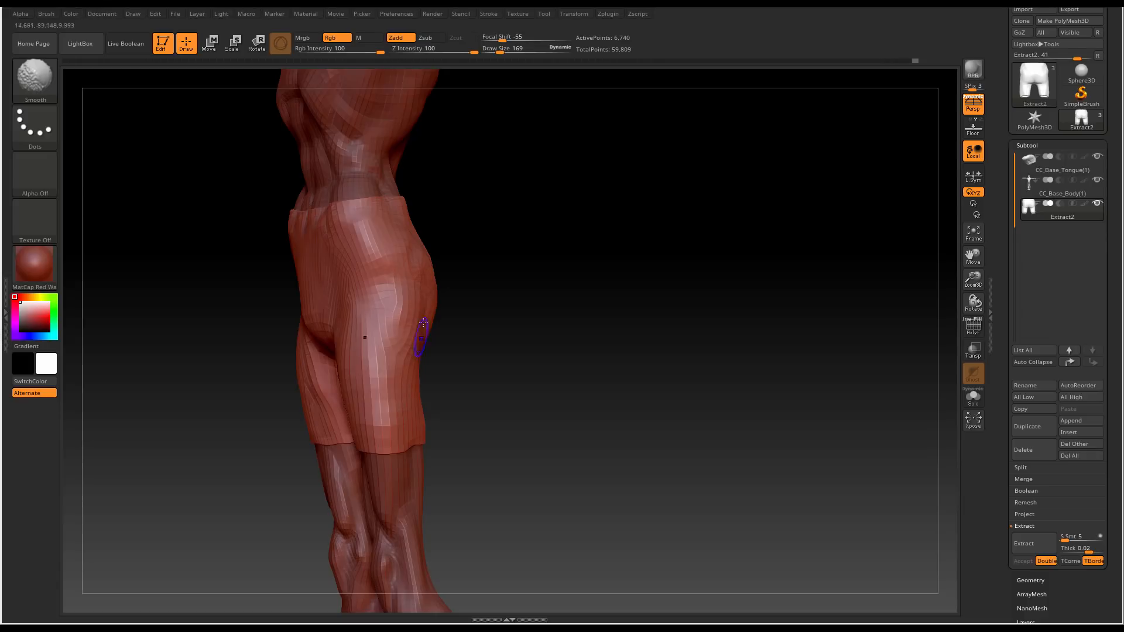
pyautogui.keyDown('shift'); pyautogui.moveTo(424, 322); pyautogui.dragTo(418, 346); pyautogui.keyUp('shift')
pyautogui.moveTo(477, 340)
pyautogui.mouseDown()
pyautogui.moveTo(565, 354)
pyautogui.moveTo(547, 334)
pyautogui.moveTo(630, 401)
pyautogui.mouseUp()
pyautogui.keyDown('shift'); pyautogui.moveTo(339, 421); pyautogui.dragTo(324, 456); pyautogui.keyUp('shift')
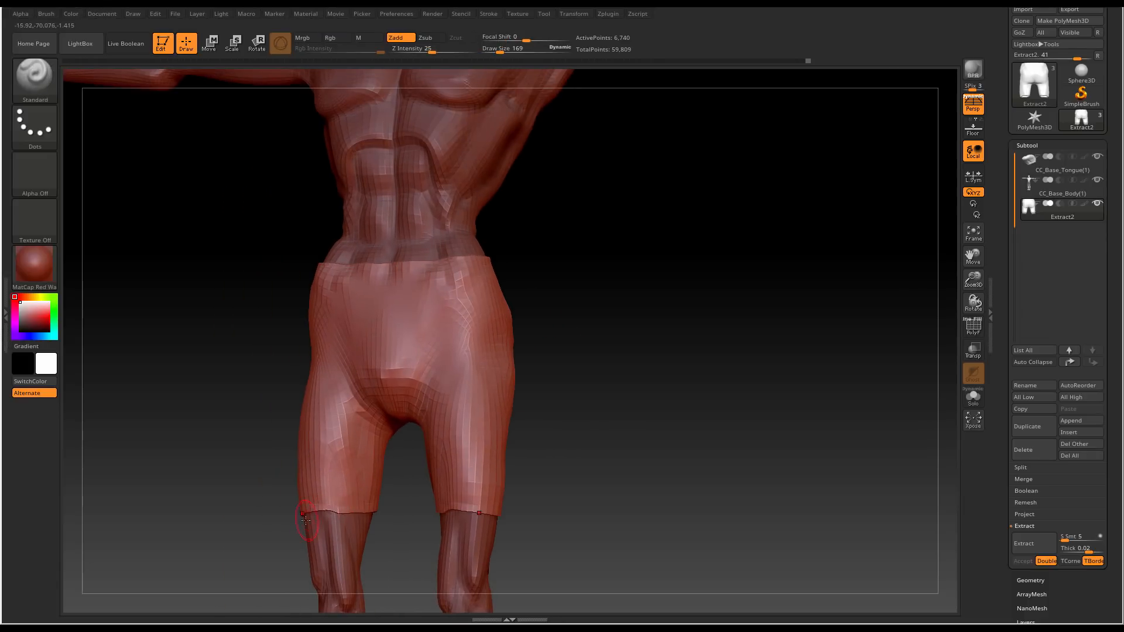
pyautogui.keyDown('shift'); pyautogui.moveTo(306, 520); pyautogui.dragTo(331, 501); pyautogui.keyUp('shift')
pyautogui.keyDown('alt'); pyautogui.moveTo(246, 530); pyautogui.dragTo(194, 427); pyautogui.keyUp('alt')
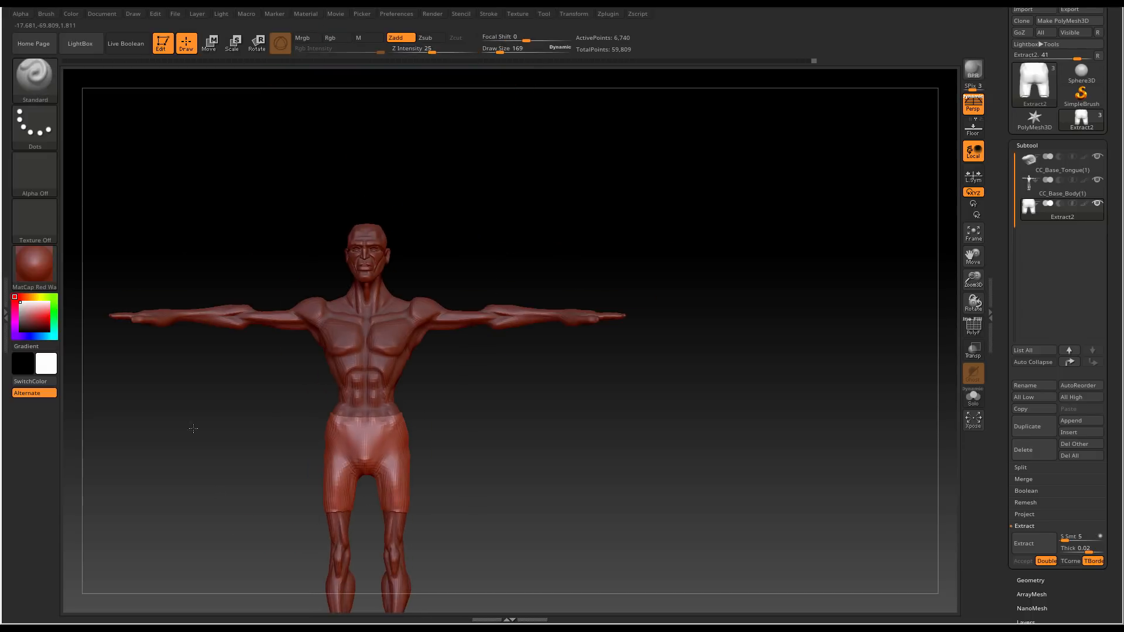
pyautogui.moveTo(219, 505)
pyautogui.keyDown('alt'); pyautogui.mouseDown()
pyautogui.moveTo(250, 429)
pyautogui.moveTo(261, 465)
pyautogui.moveTo(313, 475)
pyautogui.mouseUp(); pyautogui.keyUp('alt')
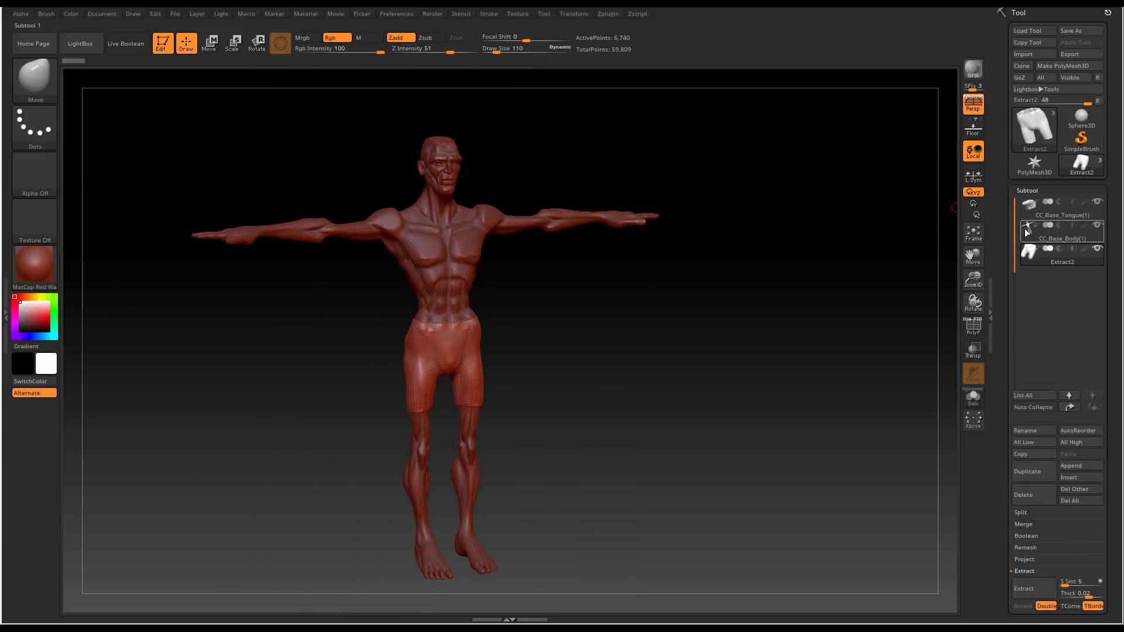
# Select the CC_Base_Body subtool, hide the extracted shorts and clear the mask on the body
pyautogui.click(1026, 233)
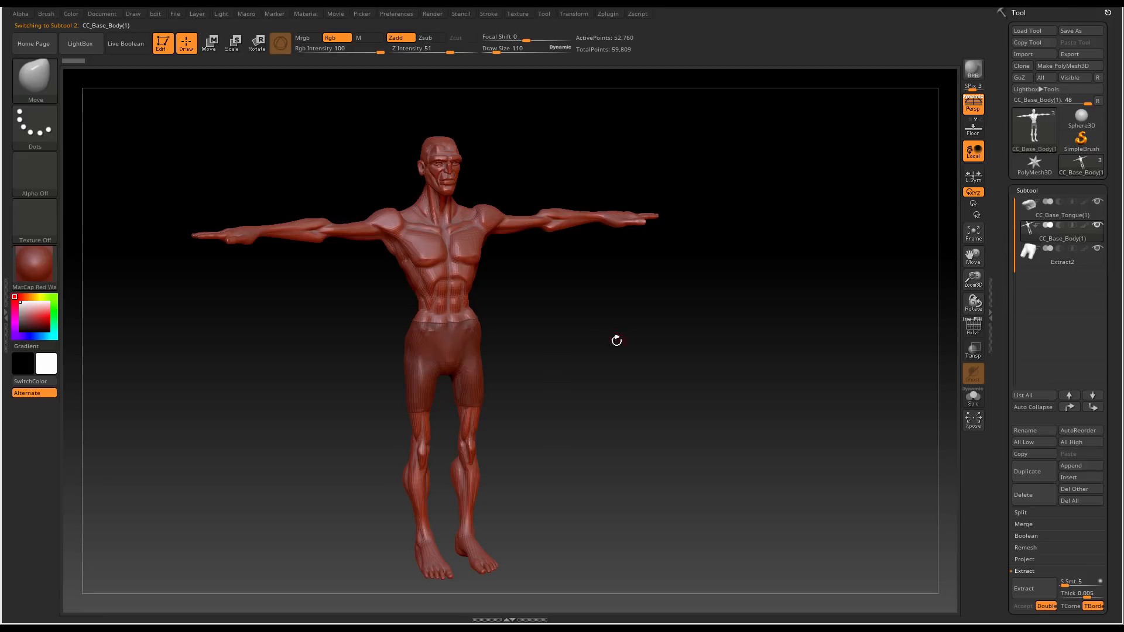
pyautogui.keyDown('alt'); pyautogui.moveTo(615, 339); pyautogui.dragTo(905, 392); pyautogui.keyUp('alt')
pyautogui.click(1096, 251)
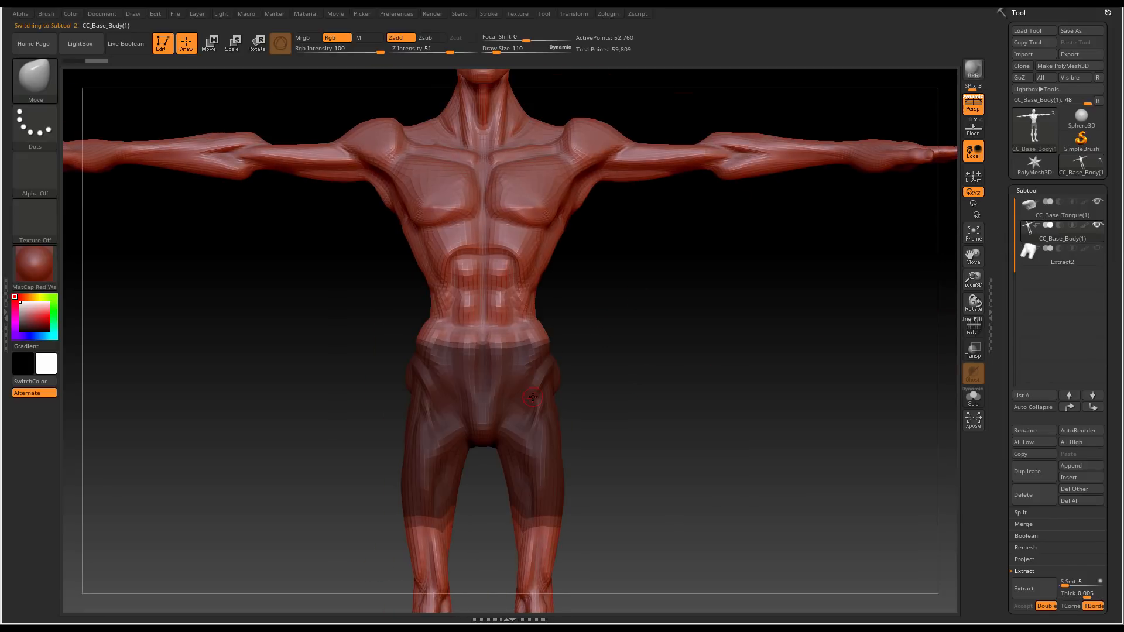
pyautogui.keyDown('alt'); pyautogui.moveTo(746, 333); pyautogui.dragTo(697, 477); pyautogui.keyUp('alt')
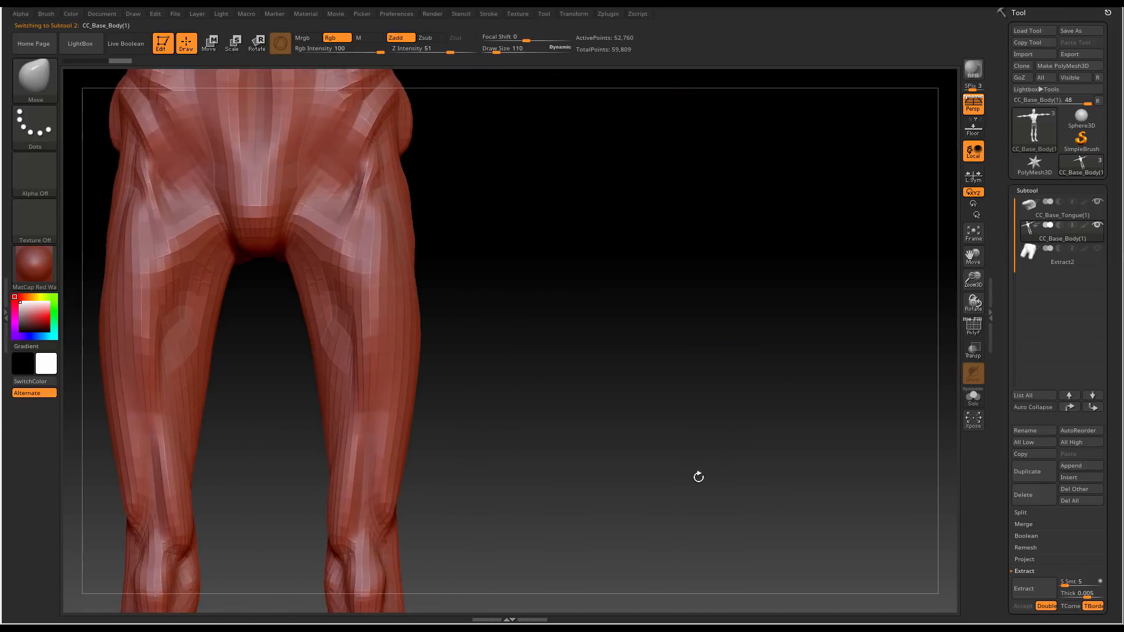
pyautogui.keyDown('alt'); pyautogui.moveTo(744, 152); pyautogui.dragTo(551, 504); pyautogui.keyUp('alt')
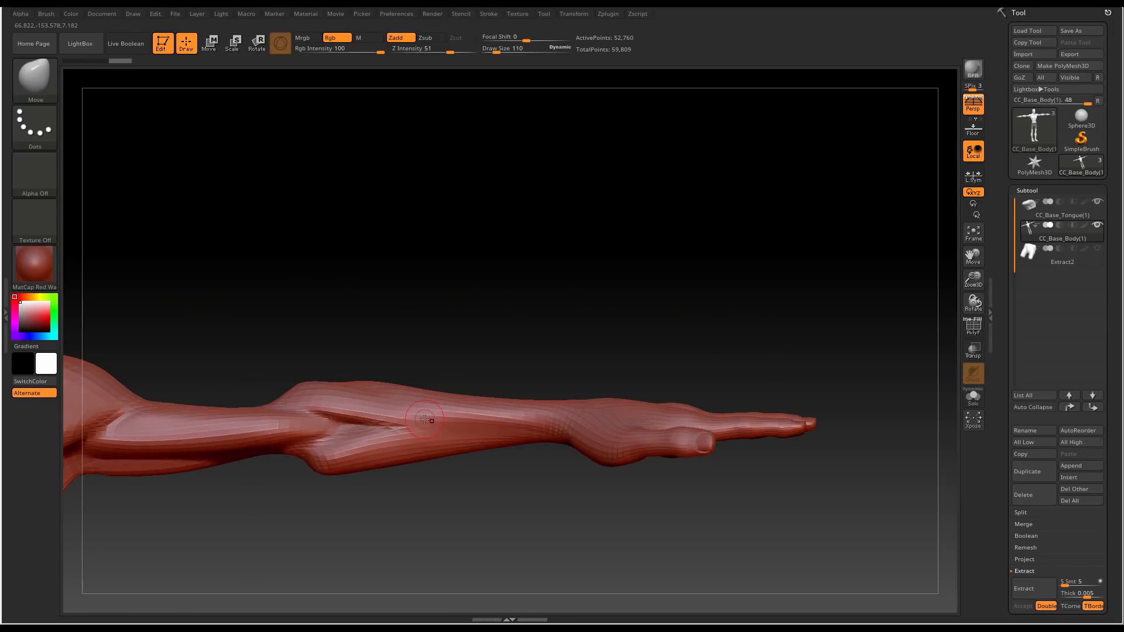
# Set the mask brush's draw size to 239 and mask the forearms all the way around down to the wrists
pyautogui.press('space')
pyautogui.moveTo(434, 415)
pyautogui.mouseDown()
pyautogui.moveTo(469, 467)
pyautogui.moveTo(542, 458)
pyautogui.mouseUp()
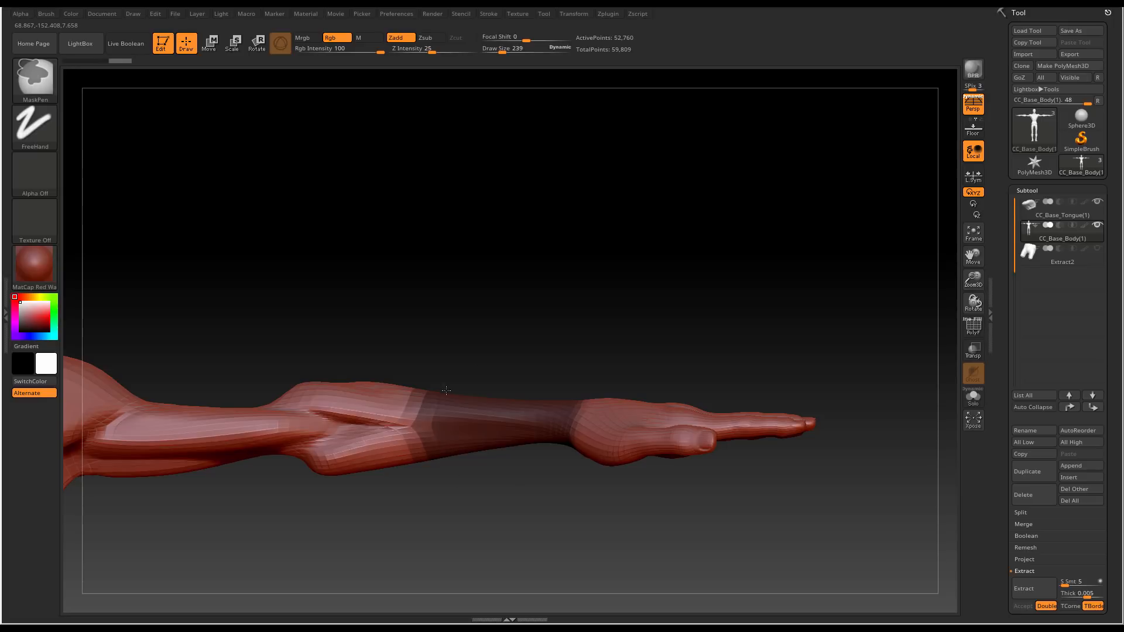
pyautogui.moveTo(497, 489)
pyautogui.mouseDown()
pyautogui.moveTo(552, 205)
pyautogui.moveTo(554, 100)
pyautogui.mouseUp()
pyautogui.keyDown('ctrl'); pyautogui.moveTo(450, 412); pyautogui.dragTo(451, 476); pyautogui.keyUp('ctrl')
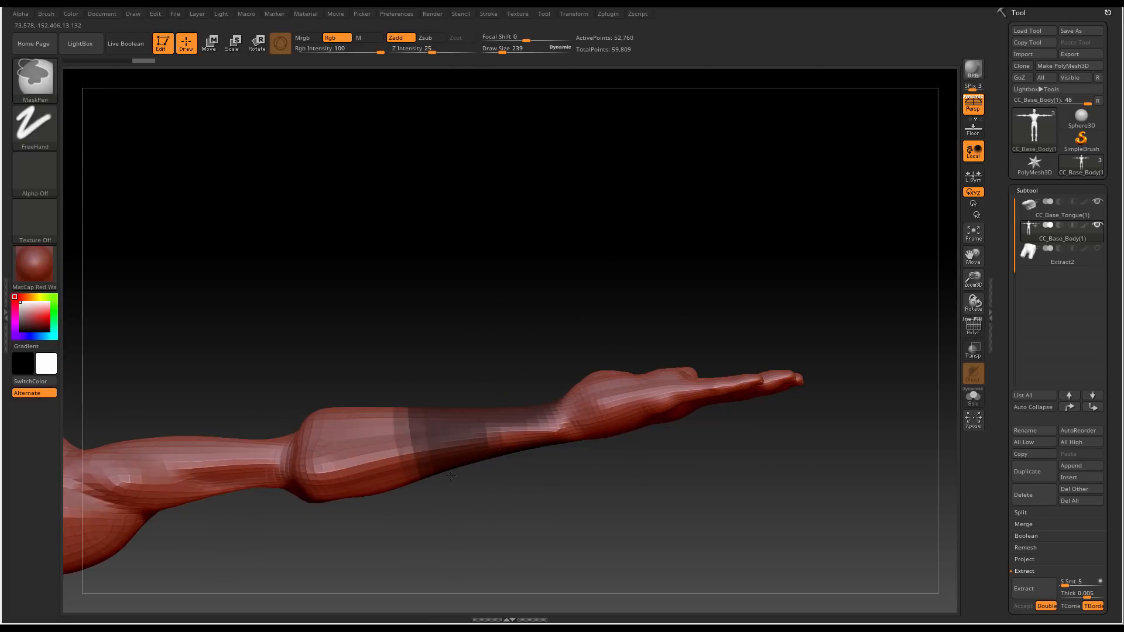
pyautogui.moveTo(528, 479)
pyautogui.keyDown('ctrl'); pyautogui.mouseDown()
pyautogui.moveTo(590, 455)
pyautogui.moveTo(297, 247)
pyautogui.mouseUp(); pyautogui.keyUp('ctrl')
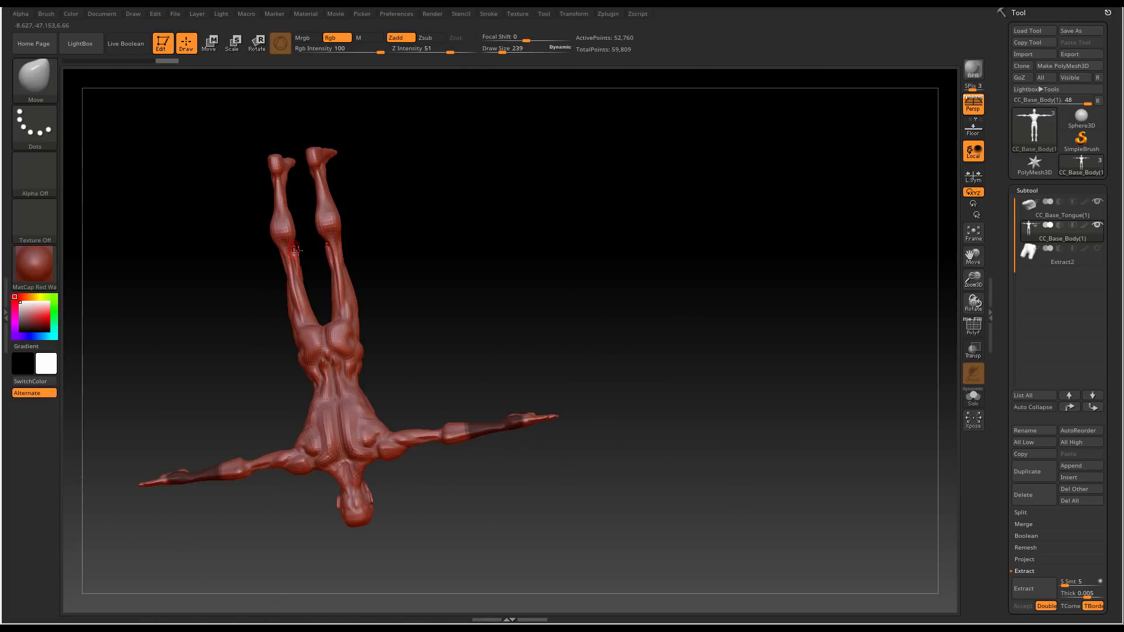
# Reduce the draw size to 100 and mask the palms and backs of the hands up to the base of the fingers and thumbs
pyautogui.moveTo(586, 299)
pyautogui.keyDown('alt'); pyautogui.mouseDown()
pyautogui.moveTo(622, 218)
pyautogui.moveTo(801, 434)
pyautogui.moveTo(850, 545)
pyautogui.moveTo(610, 445)
pyautogui.moveTo(653, 459)
pyautogui.mouseUp(); pyautogui.keyUp('alt')
pyautogui.moveTo(433, 329)
pyautogui.keyDown('ctrl'); pyautogui.mouseDown()
pyautogui.moveTo(410, 354)
pyautogui.moveTo(438, 319)
pyautogui.moveTo(423, 199)
pyautogui.mouseUp(); pyautogui.keyUp('ctrl')
pyautogui.moveTo(404, 152); pyautogui.dragTo(348, 403)
pyautogui.press('space')
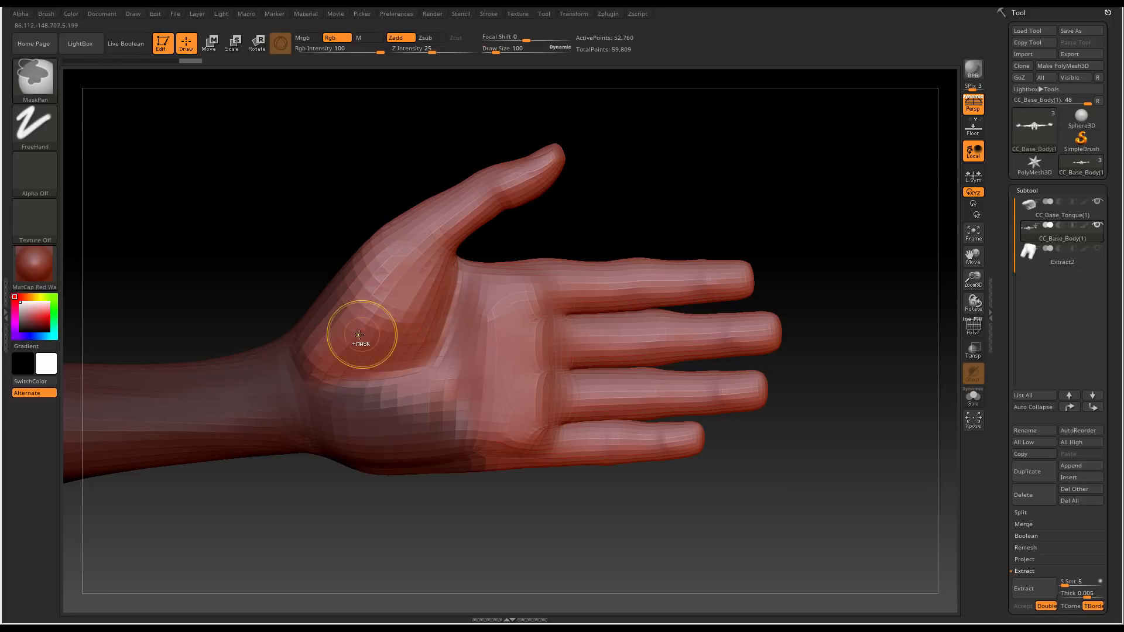
pyautogui.moveTo(362, 331)
pyautogui.keyDown('ctrl'); pyautogui.mouseDown()
pyautogui.moveTo(353, 300)
pyautogui.moveTo(391, 328)
pyautogui.moveTo(451, 424)
pyautogui.moveTo(495, 445)
pyautogui.moveTo(504, 308)
pyautogui.mouseUp(); pyautogui.keyUp('ctrl')
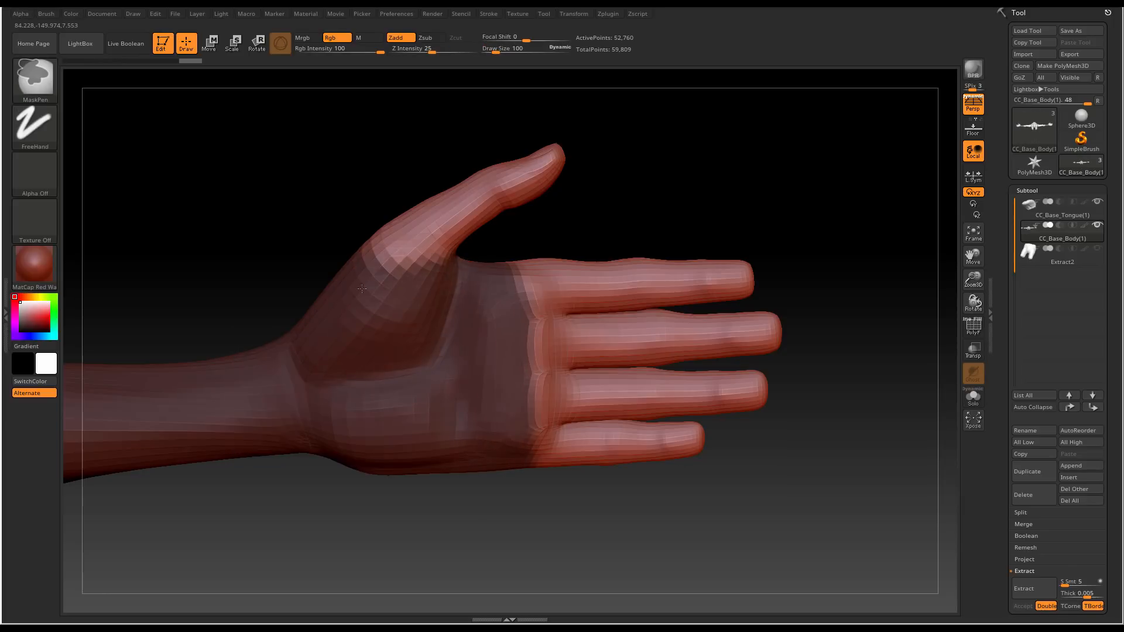
pyautogui.moveTo(626, 177); pyautogui.dragTo(527, 334)
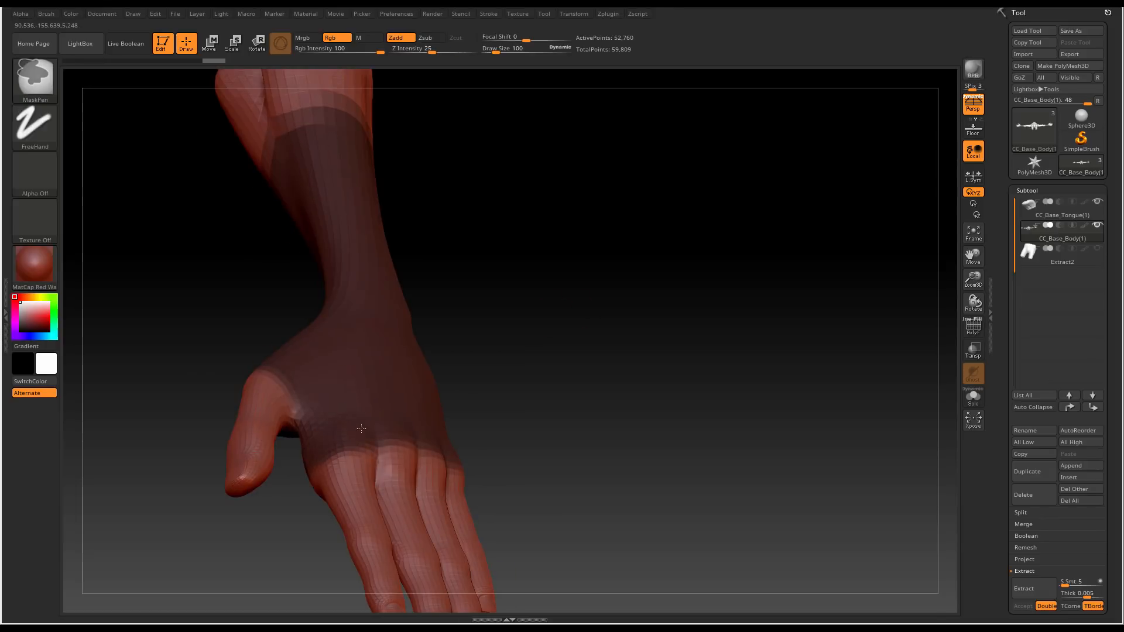
pyautogui.moveTo(576, 417); pyautogui.dragTo(334, 437)
pyautogui.moveTo(577, 439); pyautogui.dragTo(464, 527)
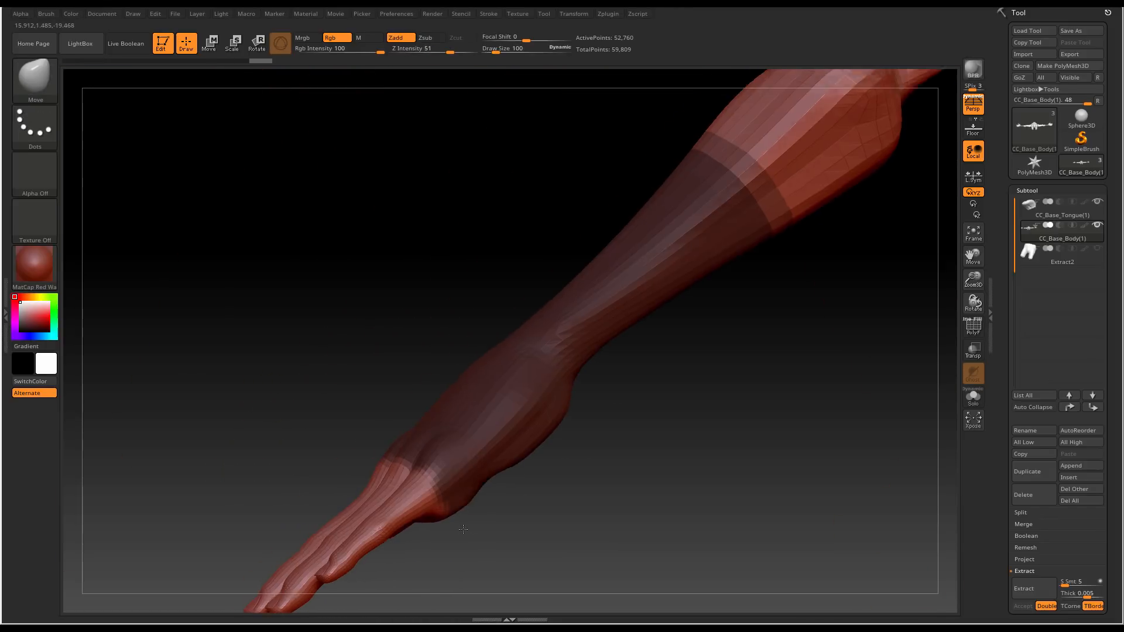
pyautogui.keyDown('ctrl'); pyautogui.moveTo(424, 472); pyautogui.dragTo(438, 505); pyautogui.keyUp('ctrl')
# Extract fingerless gloves from the masked hands and forearms at 0.005 thickness, checking the preview from several sides, and accept them as a new subtool
pyautogui.moveTo(573, 508)
pyautogui.mouseDown()
pyautogui.moveTo(761, 411)
pyautogui.moveTo(715, 349)
pyautogui.moveTo(355, 202)
pyautogui.mouseUp()
pyautogui.moveTo(527, 258); pyautogui.dragTo(928, 357)
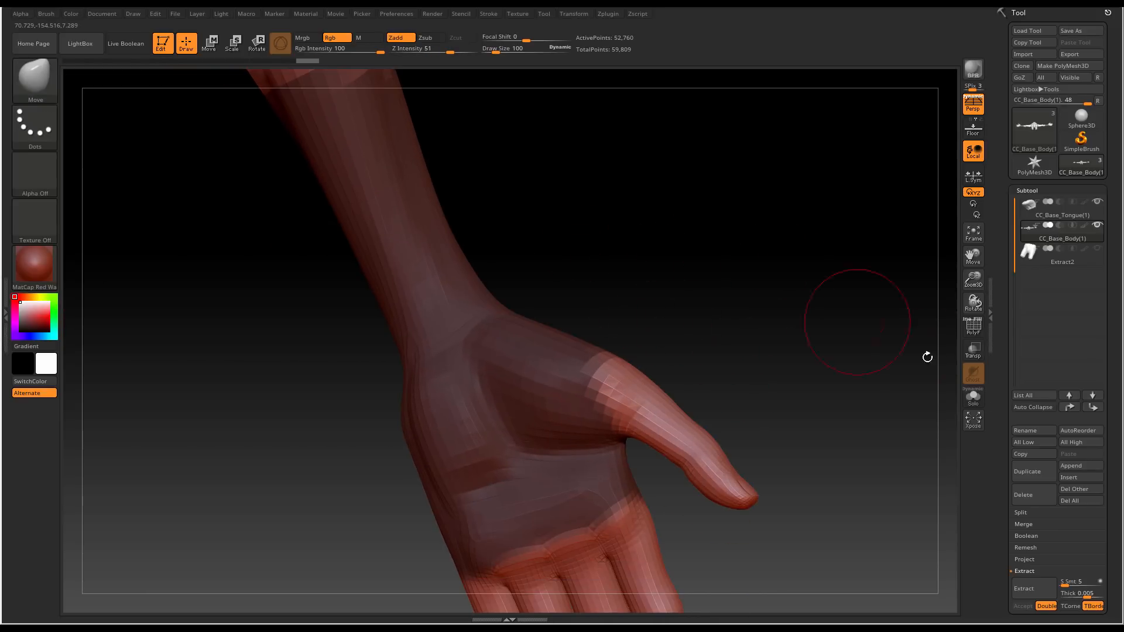
pyautogui.click(1030, 595)
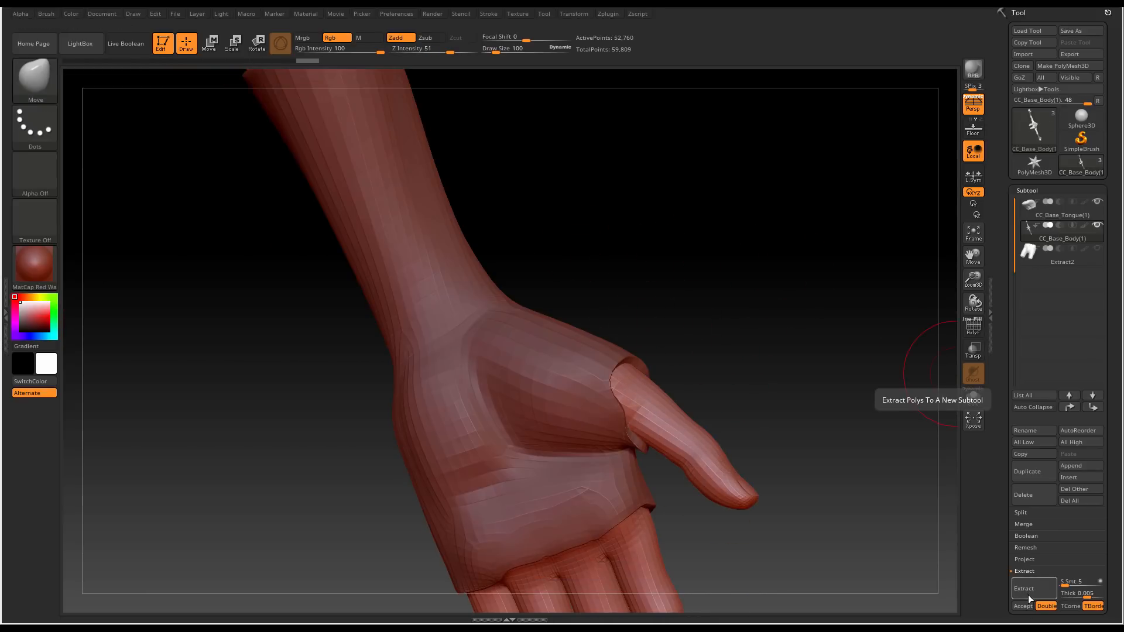
pyautogui.moveTo(865, 494)
pyautogui.mouseDown()
pyautogui.moveTo(753, 268)
pyautogui.moveTo(659, 297)
pyautogui.moveTo(775, 218)
pyautogui.moveTo(731, 181)
pyautogui.moveTo(518, 209)
pyautogui.moveTo(946, 454)
pyautogui.mouseUp()
pyautogui.click(1035, 595)
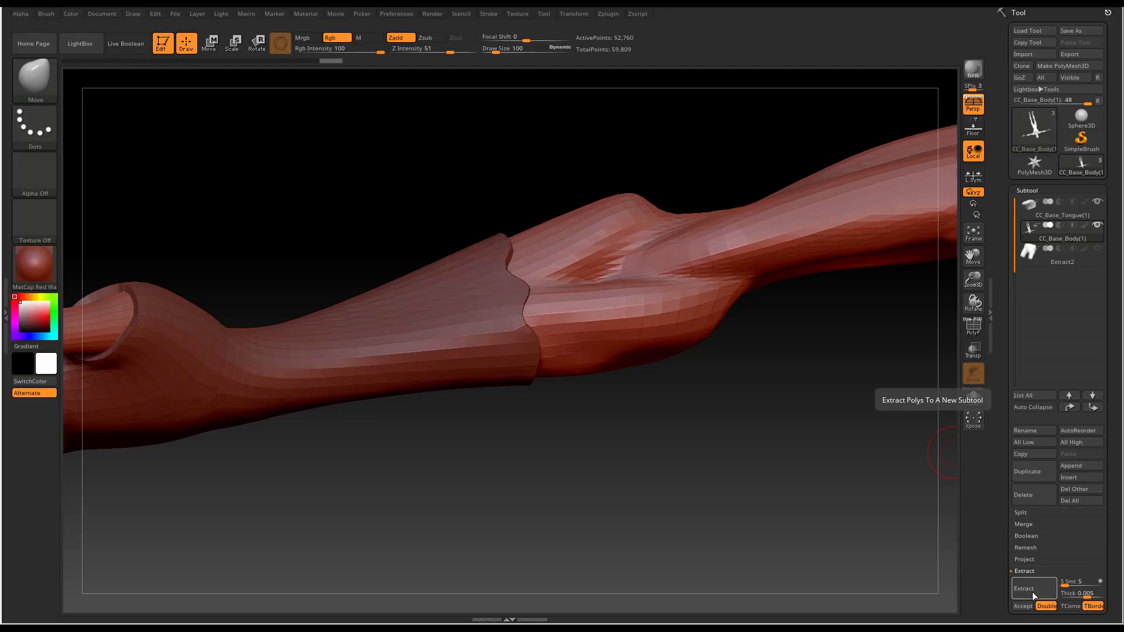
pyautogui.moveTo(657, 459); pyautogui.dragTo(814, 521)
pyautogui.click(1036, 593)
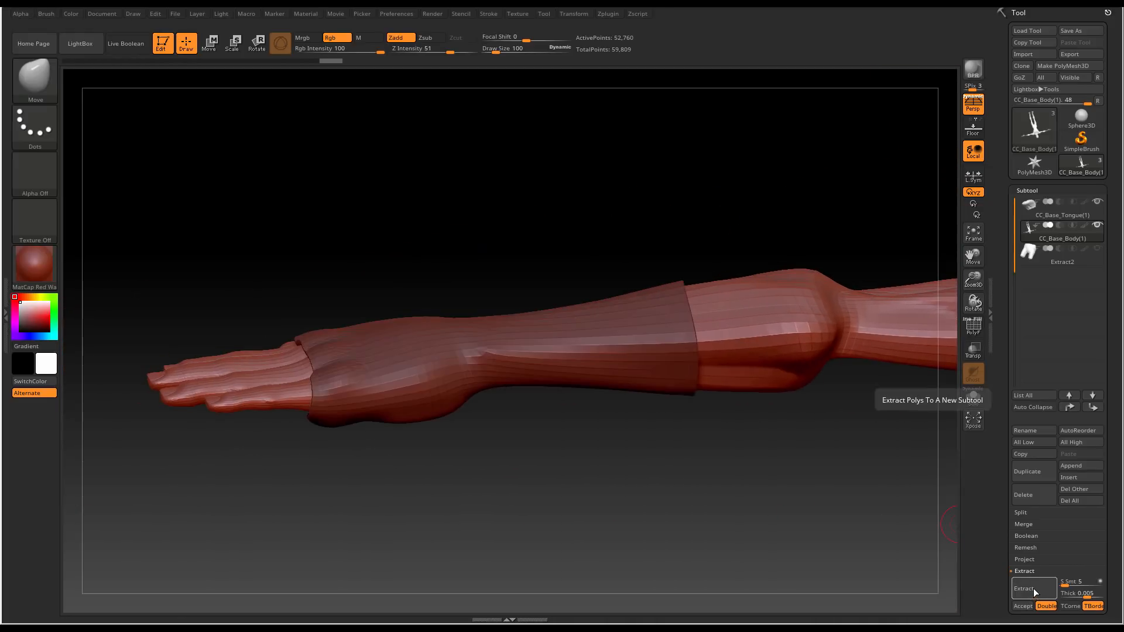
pyautogui.moveTo(669, 502); pyautogui.dragTo(820, 463)
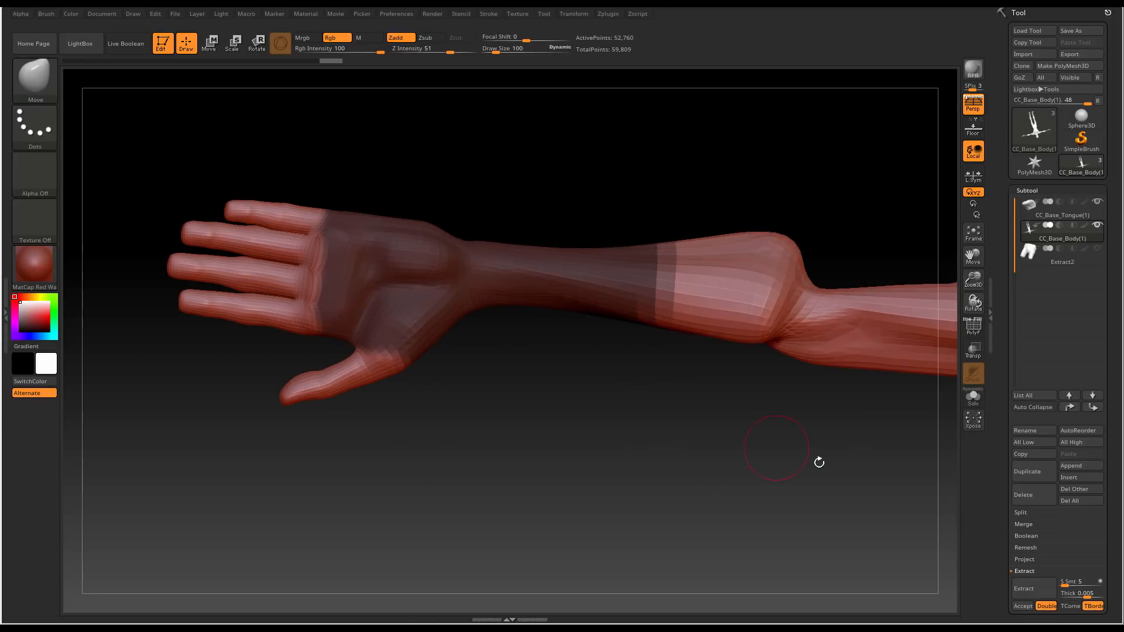
pyautogui.click(1032, 590)
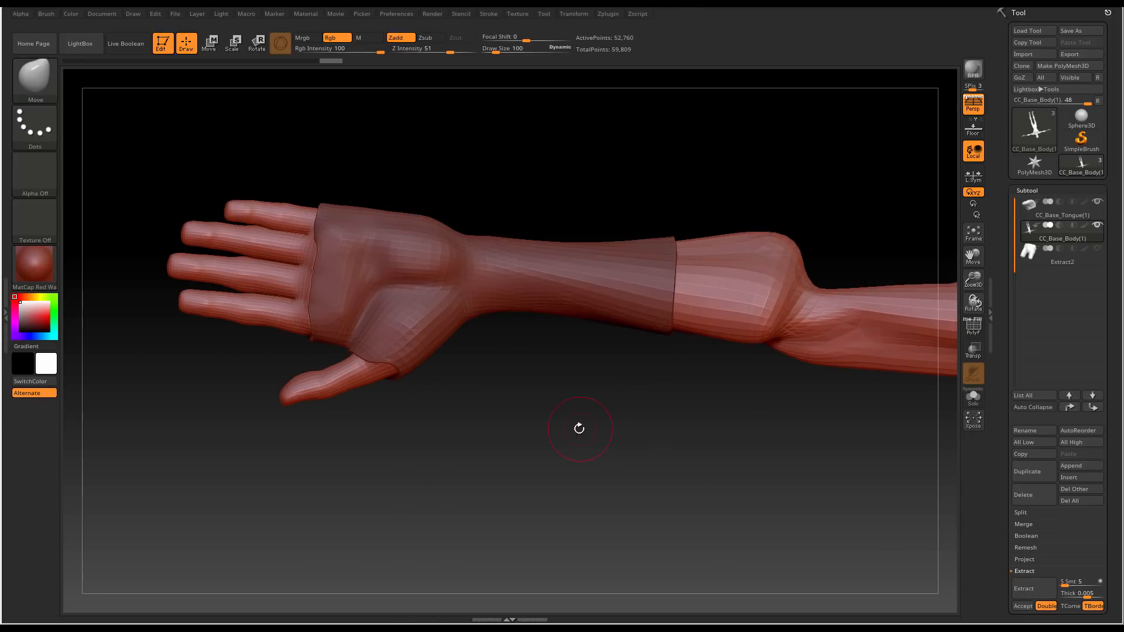
pyautogui.click(1022, 607)
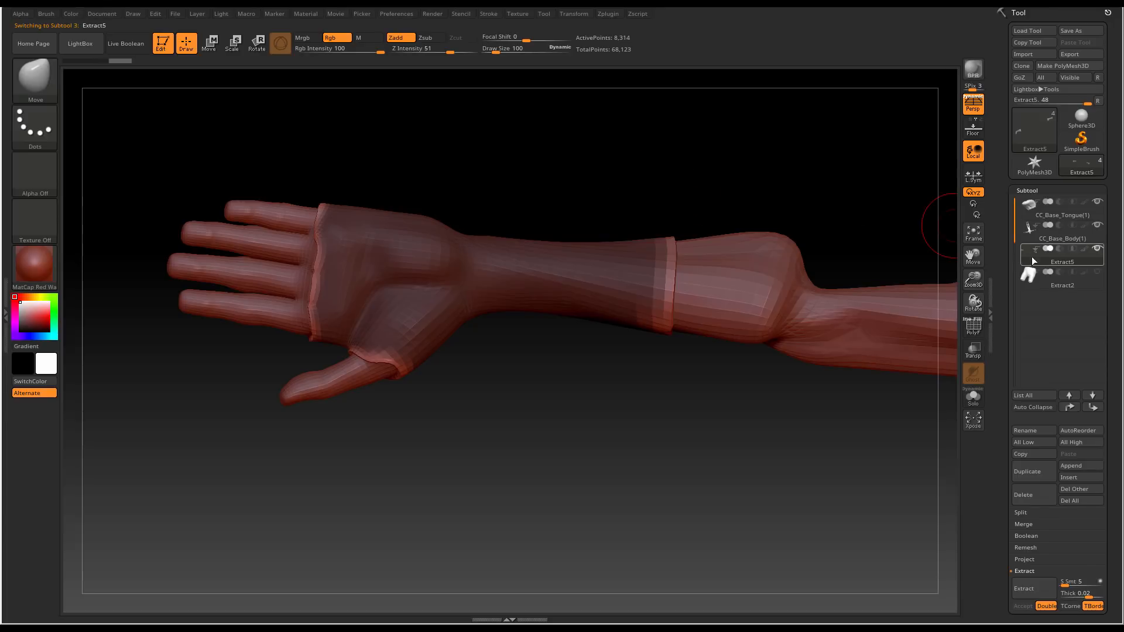
# Clear the mask on the extracted gloves and straighten the cuff edge on the inner forearm with the Move brush
pyautogui.moveTo(613, 466); pyautogui.dragTo(662, 444)
pyautogui.keyDown('ctrl'); pyautogui.moveTo(662, 444); pyautogui.dragTo(742, 500); pyautogui.keyUp('ctrl')
pyautogui.moveTo(703, 469); pyautogui.dragTo(721, 500)
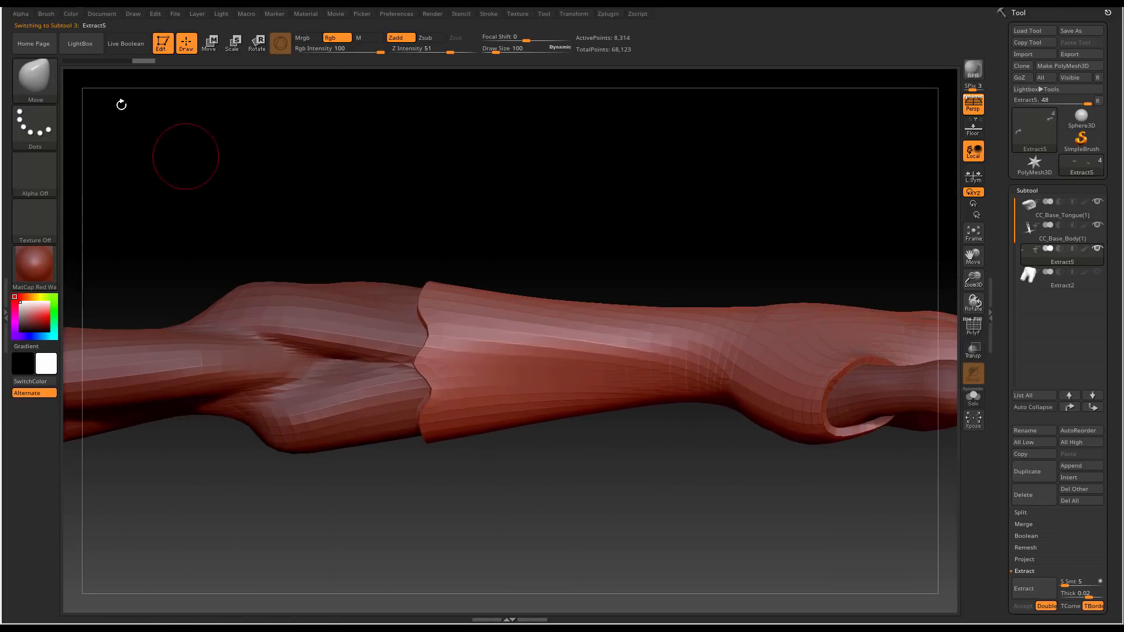
pyautogui.click(42, 92)
pyautogui.click(39, 89)
pyautogui.moveTo(424, 178)
pyautogui.keyDown('alt'); pyautogui.mouseDown()
pyautogui.moveTo(465, 197)
pyautogui.moveTo(653, 213)
pyautogui.mouseUp(); pyautogui.keyUp('alt')
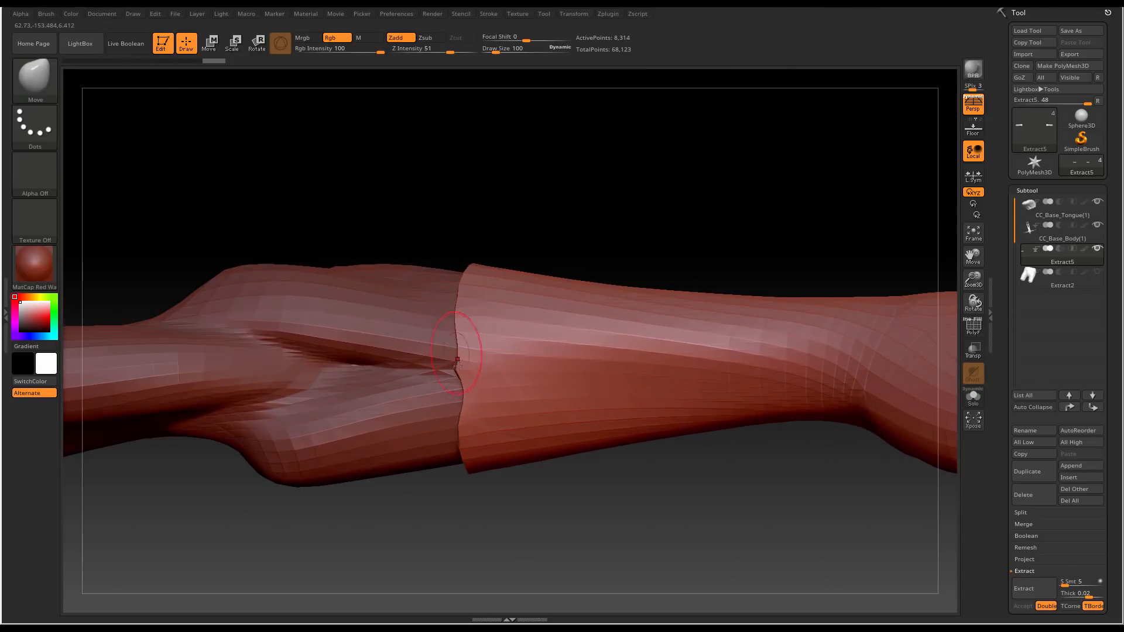
pyautogui.moveTo(457, 396); pyautogui.dragTo(459, 396)
# Even out the gloves' edge along the base of the fingers and smooth the back of the hand toward the wrist
pyautogui.keyDown('alt'); pyautogui.moveTo(532, 234); pyautogui.dragTo(314, 168); pyautogui.keyUp('alt')
pyautogui.keyDown('alt'); pyautogui.moveTo(457, 257); pyautogui.dragTo(781, 250); pyautogui.keyUp('alt')
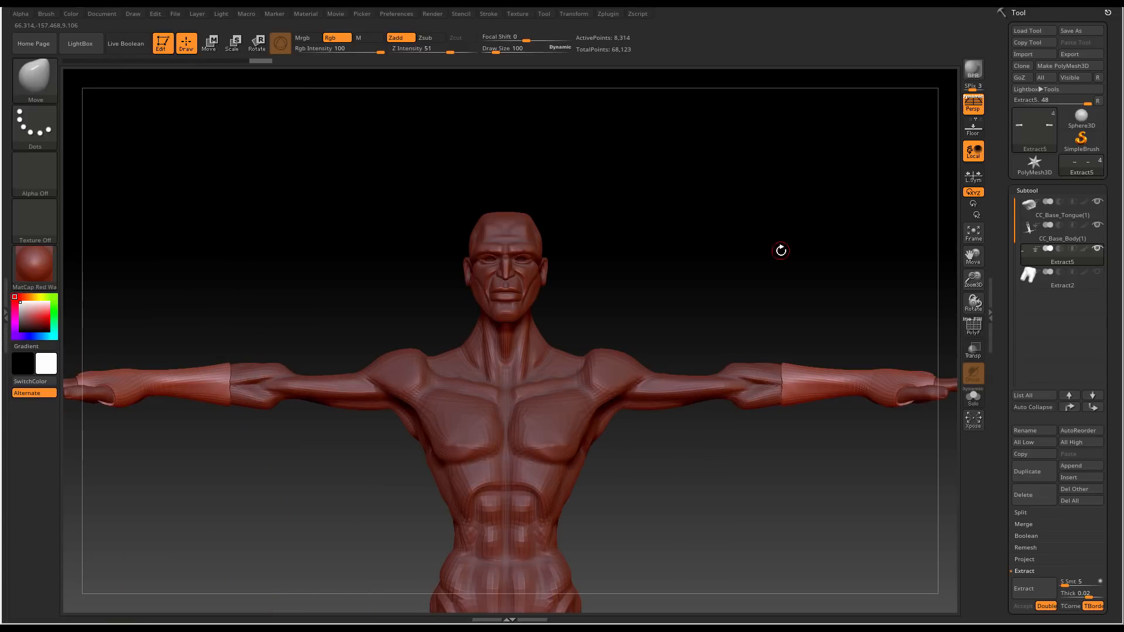
pyautogui.keyDown('alt'); pyautogui.moveTo(288, 264); pyautogui.dragTo(290, 217); pyautogui.keyUp('alt')
pyautogui.keyDown('alt'); pyautogui.moveTo(823, 228); pyautogui.dragTo(468, 222); pyautogui.keyUp('alt')
pyautogui.moveTo(469, 223); pyautogui.dragTo(460, 545)
pyautogui.moveTo(791, 494)
pyautogui.keyDown('alt'); pyautogui.mouseDown()
pyautogui.moveTo(691, 491)
pyautogui.moveTo(650, 556)
pyautogui.mouseUp(); pyautogui.keyUp('alt')
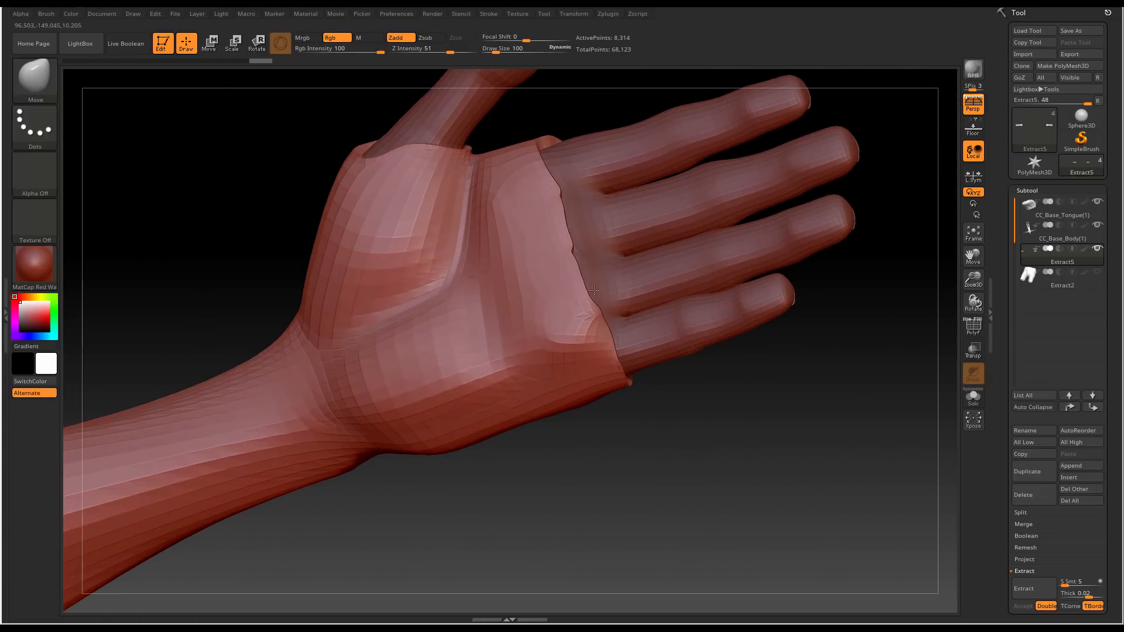
pyautogui.moveTo(548, 497); pyautogui.dragTo(613, 216)
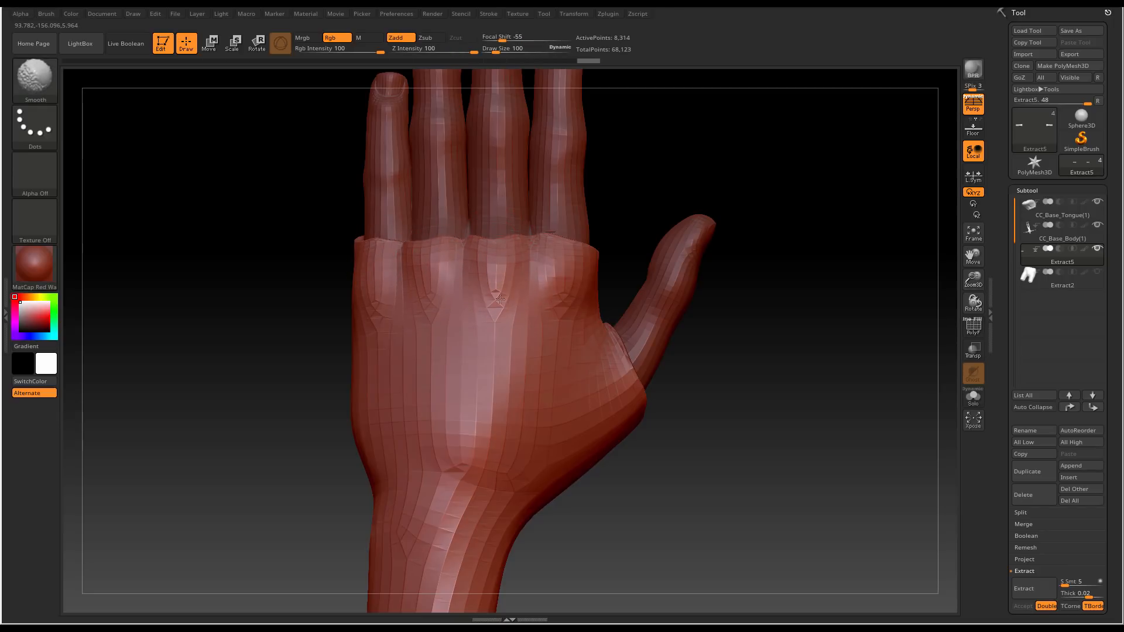
pyautogui.keyDown('shift'); pyautogui.moveTo(490, 457); pyautogui.dragTo(448, 557); pyautogui.keyUp('shift')
# Switch to the Standard brush at draw size 156 and build up and smooth the gloves around the wrist and forearm
pyautogui.click(46, 89)
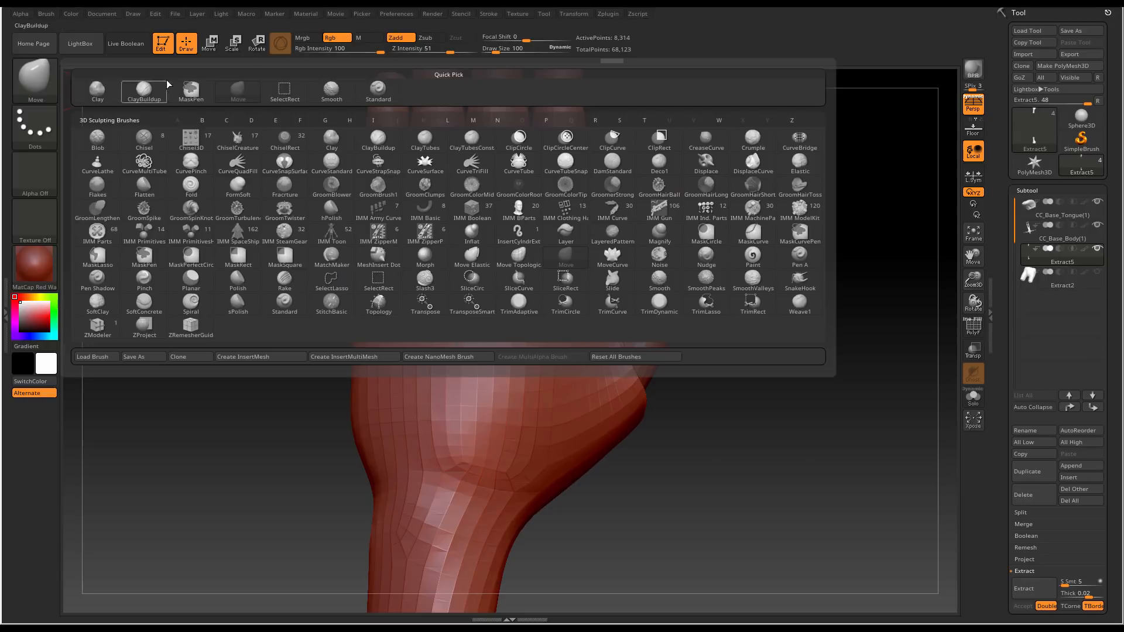
pyautogui.click(376, 94)
pyautogui.keyDown('alt'); pyautogui.moveTo(335, 544); pyautogui.dragTo(352, 268); pyautogui.keyUp('alt')
pyautogui.press('space')
pyautogui.moveTo(446, 269); pyautogui.dragTo(450, 269)
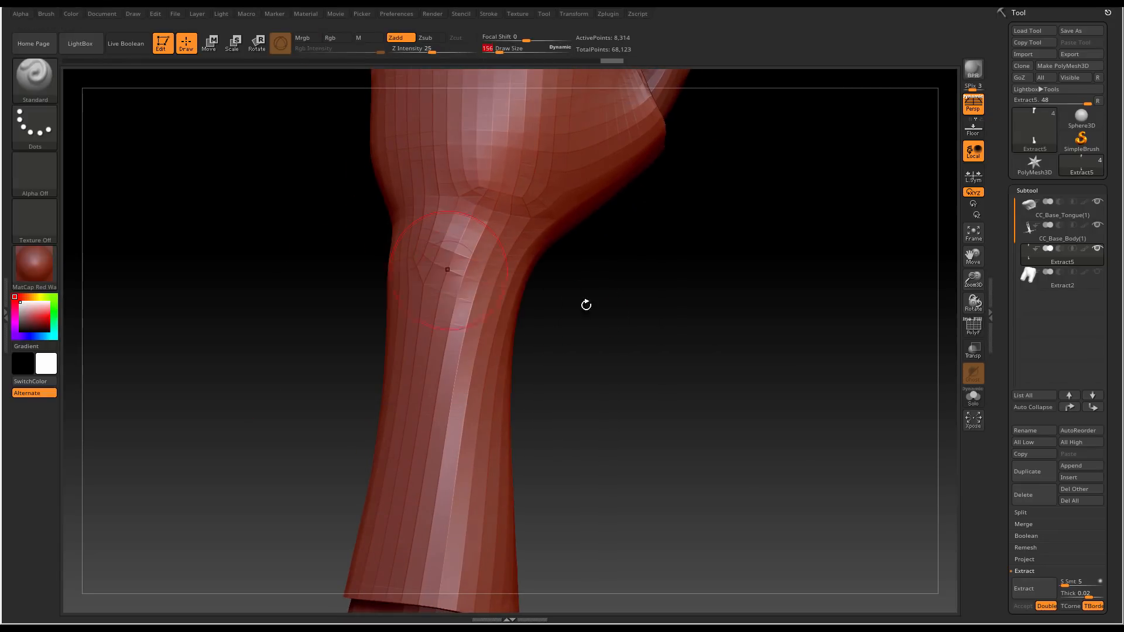
pyautogui.moveTo(585, 304)
pyautogui.keyDown('alt'); pyautogui.mouseDown()
pyautogui.moveTo(620, 409)
pyautogui.moveTo(643, 261)
pyautogui.mouseUp(); pyautogui.keyUp('alt')
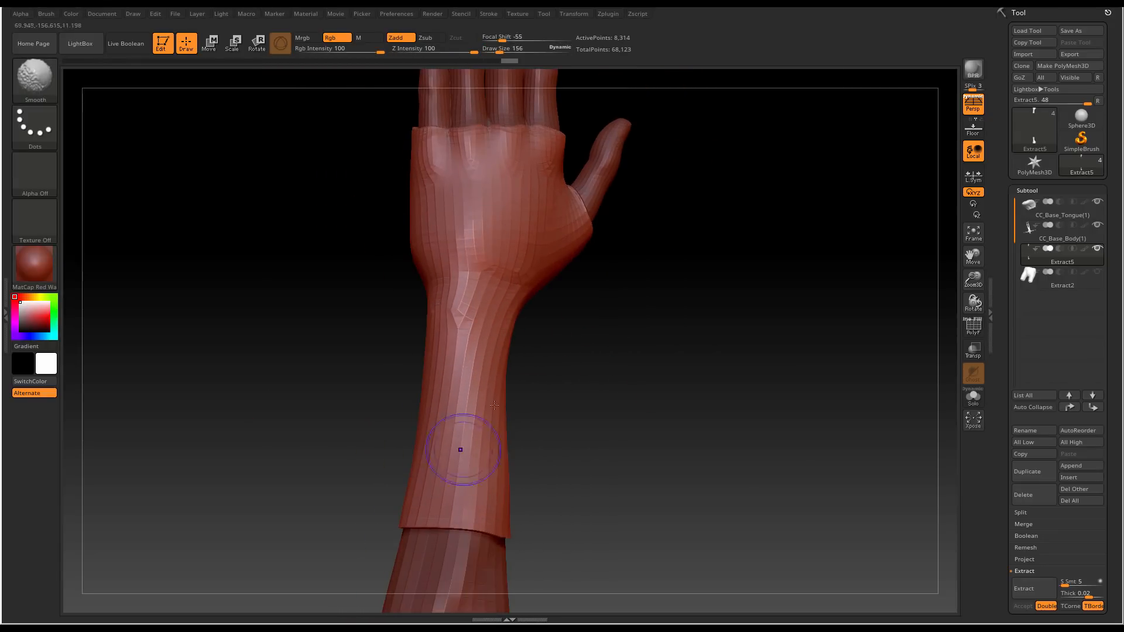
pyautogui.moveTo(592, 384); pyautogui.dragTo(562, 346)
pyautogui.moveTo(396, 419); pyautogui.dragTo(408, 257)
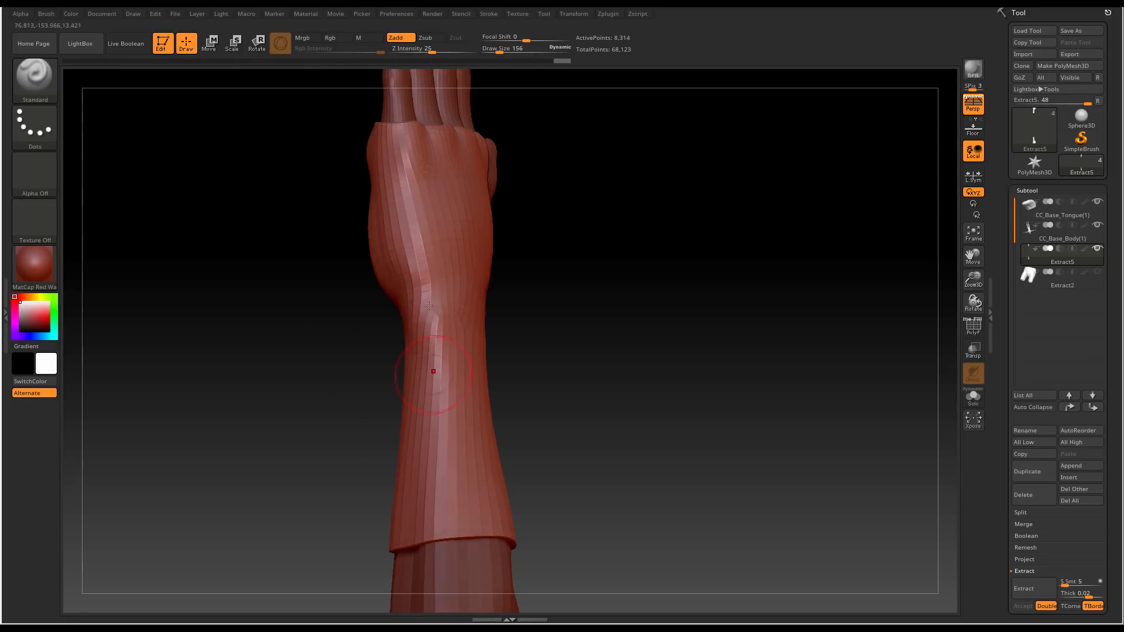
pyautogui.moveTo(429, 305)
pyautogui.mouseDown()
pyautogui.moveTo(346, 351)
pyautogui.moveTo(420, 268)
pyautogui.mouseUp()
pyautogui.press('shift')
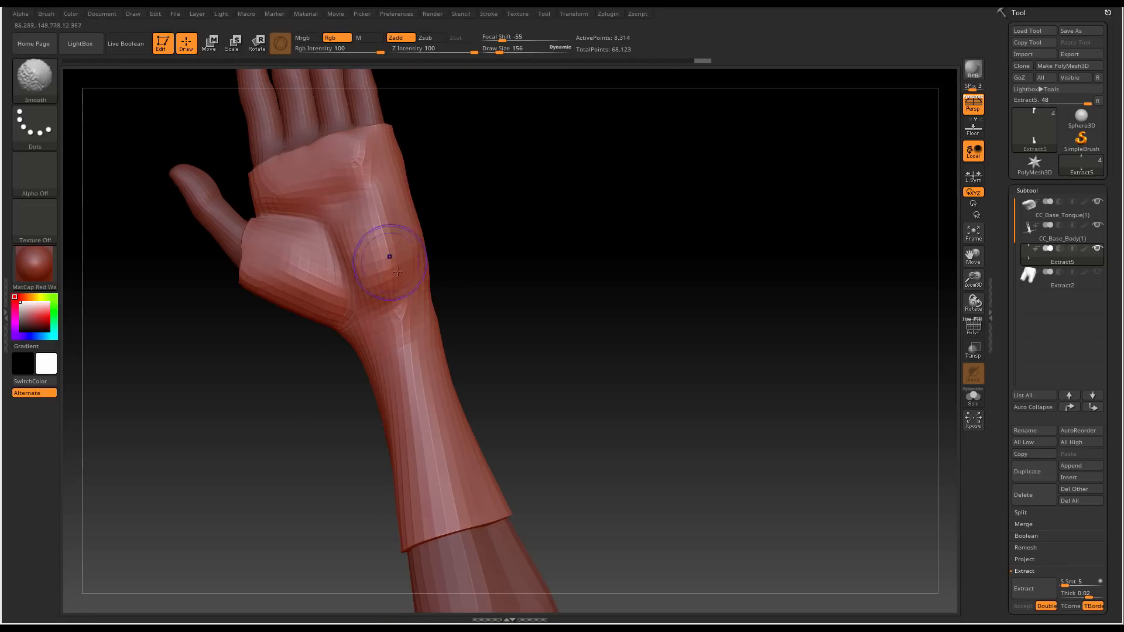
# Hide the extracted gloves, select the CC_Base_Body subtool and clear the mask on the body
pyautogui.moveTo(398, 406)
pyautogui.mouseDown()
pyautogui.moveTo(652, 352)
pyautogui.moveTo(685, 443)
pyautogui.moveTo(815, 402)
pyautogui.moveTo(763, 357)
pyautogui.moveTo(715, 381)
pyautogui.moveTo(695, 405)
pyautogui.moveTo(706, 403)
pyautogui.mouseUp()
pyautogui.click(1063, 272)
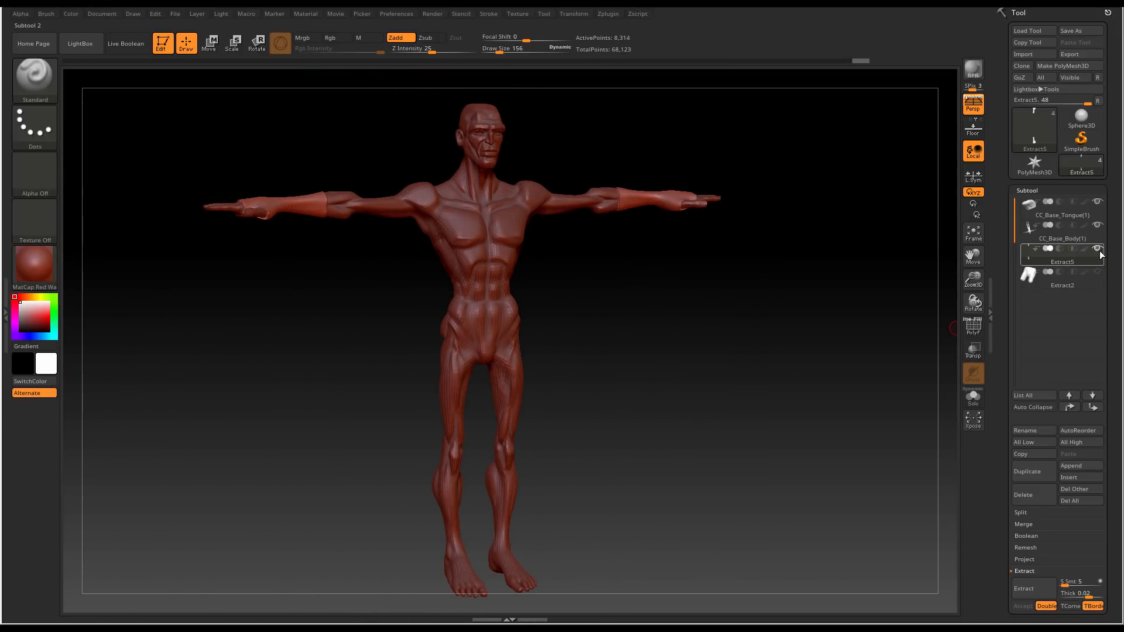
pyautogui.click(1054, 233)
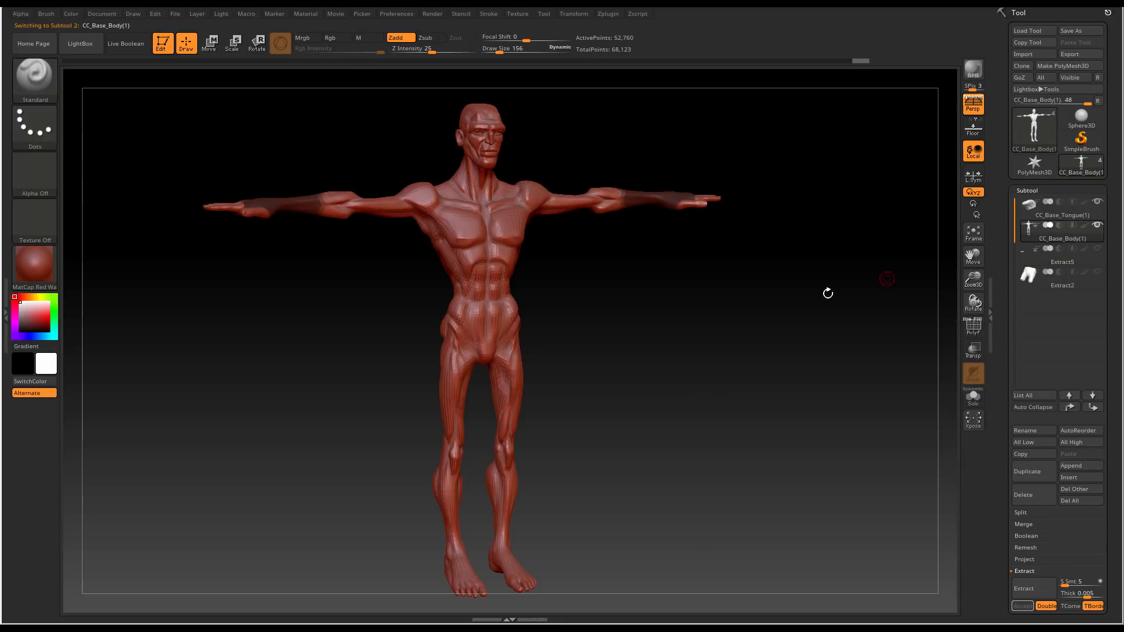
pyautogui.moveTo(828, 293)
pyautogui.mouseDown()
pyautogui.moveTo(715, 337)
pyautogui.moveTo(652, 241)
pyautogui.mouseUp()
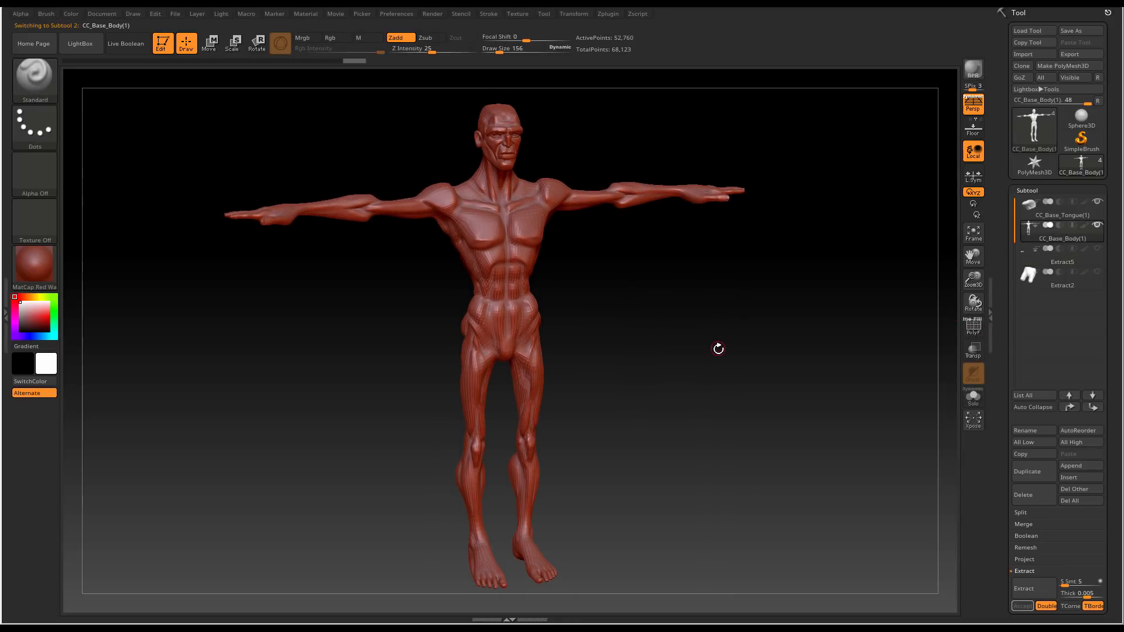
# Mask both lower legs all the way around from mid-calf down to the ankles
pyautogui.keyDown('shift'); pyautogui.moveTo(683, 432); pyautogui.dragTo(680, 469); pyautogui.keyUp('shift')
pyautogui.keyDown('alt'); pyautogui.moveTo(680, 469); pyautogui.dragTo(747, 167); pyautogui.keyUp('alt')
pyautogui.keyDown('ctrl'); pyautogui.moveTo(431, 281); pyautogui.dragTo(419, 428); pyautogui.keyUp('ctrl')
pyautogui.keyDown('ctrl'); pyautogui.moveTo(455, 282); pyautogui.dragTo(405, 271); pyautogui.keyUp('ctrl')
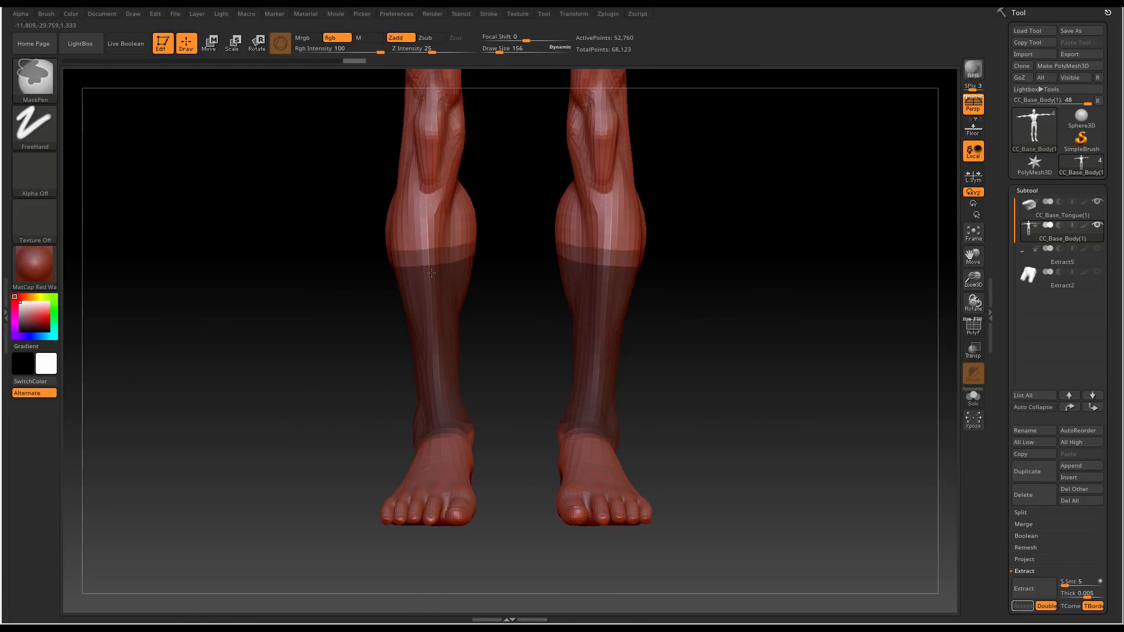
pyautogui.moveTo(351, 328)
pyautogui.mouseDown()
pyautogui.moveTo(446, 352)
pyautogui.moveTo(516, 305)
pyautogui.mouseUp()
pyautogui.moveTo(477, 281)
pyautogui.keyDown('ctrl'); pyautogui.mouseDown()
pyautogui.moveTo(410, 278)
pyautogui.moveTo(398, 311)
pyautogui.moveTo(414, 436)
pyautogui.mouseUp(); pyautogui.keyUp('ctrl')
pyautogui.moveTo(585, 301)
pyautogui.mouseDown()
pyautogui.moveTo(661, 290)
pyautogui.moveTo(475, 330)
pyautogui.mouseUp()
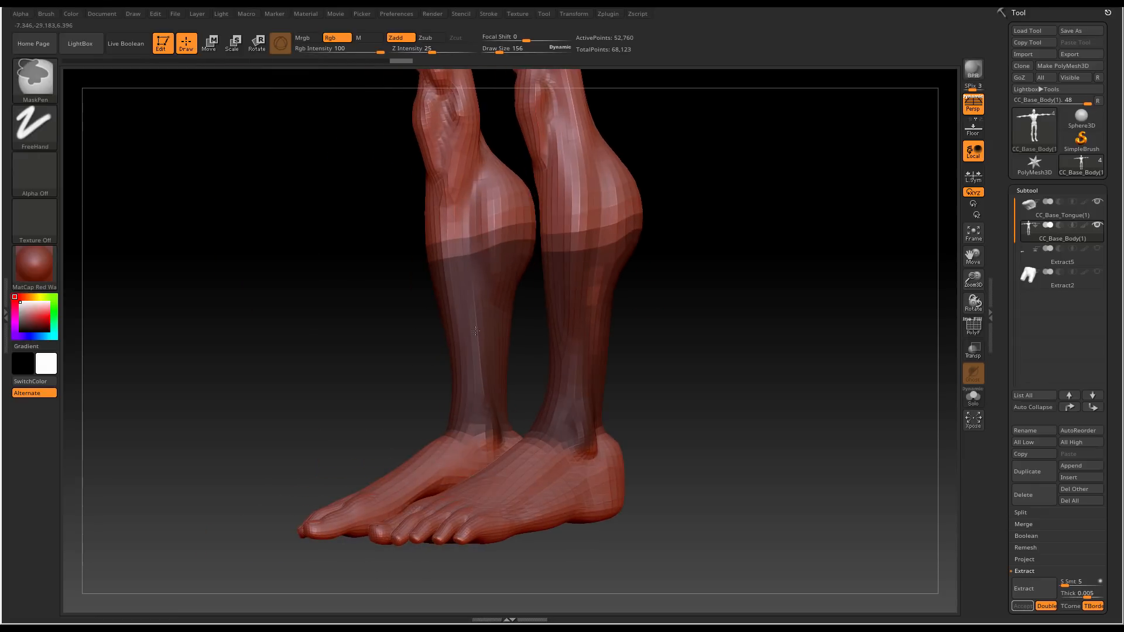
# Extend the mask over the ankles, insteps and arches of the feet, leaving the heels and toes unmasked
pyautogui.moveTo(700, 211)
pyautogui.mouseDown()
pyautogui.moveTo(753, 371)
pyautogui.moveTo(756, 428)
pyautogui.mouseUp()
pyautogui.moveTo(550, 354)
pyautogui.keyDown('ctrl'); pyautogui.mouseDown()
pyautogui.moveTo(440, 401)
pyautogui.moveTo(497, 378)
pyautogui.moveTo(460, 469)
pyautogui.moveTo(381, 436)
pyautogui.mouseUp(); pyautogui.keyUp('ctrl')
pyautogui.moveTo(748, 367)
pyautogui.mouseDown()
pyautogui.moveTo(798, 315)
pyautogui.moveTo(771, 381)
pyautogui.moveTo(739, 370)
pyautogui.mouseUp()
pyautogui.moveTo(689, 366)
pyautogui.keyDown('ctrl'); pyautogui.mouseDown()
pyautogui.moveTo(651, 336)
pyautogui.moveTo(573, 308)
pyautogui.mouseUp(); pyautogui.keyUp('ctrl')
pyautogui.keyDown('ctrl'); pyautogui.moveTo(691, 296); pyautogui.dragTo(710, 287); pyautogui.keyUp('ctrl')
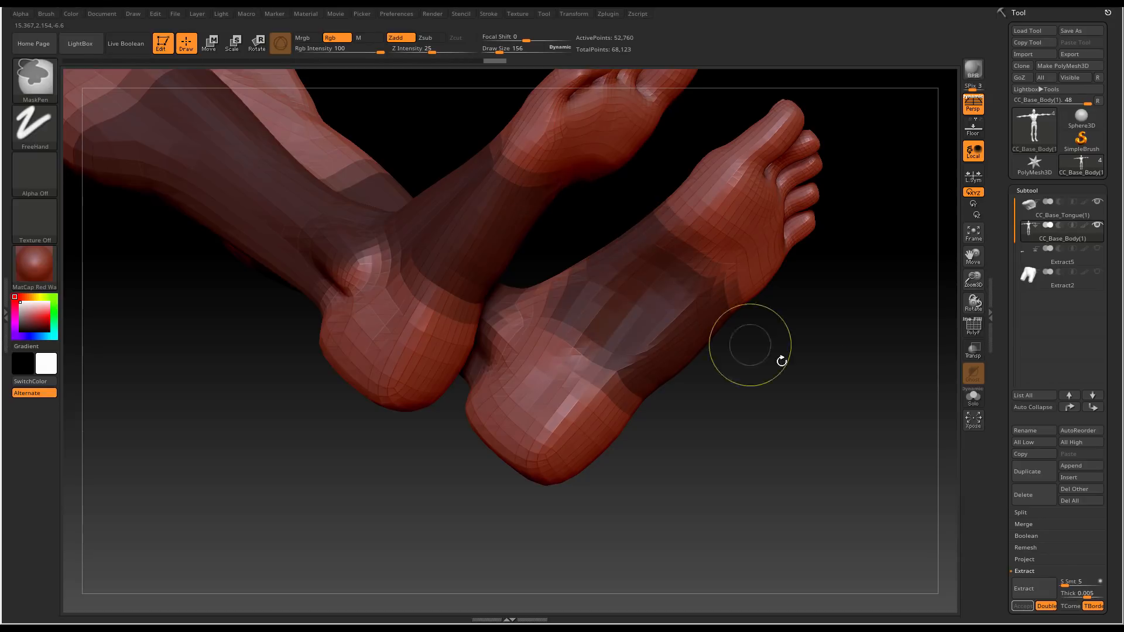
pyautogui.moveTo(781, 359)
pyautogui.mouseDown()
pyautogui.moveTo(590, 406)
pyautogui.moveTo(465, 358)
pyautogui.moveTo(533, 501)
pyautogui.moveTo(824, 394)
pyautogui.moveTo(601, 341)
pyautogui.mouseUp()
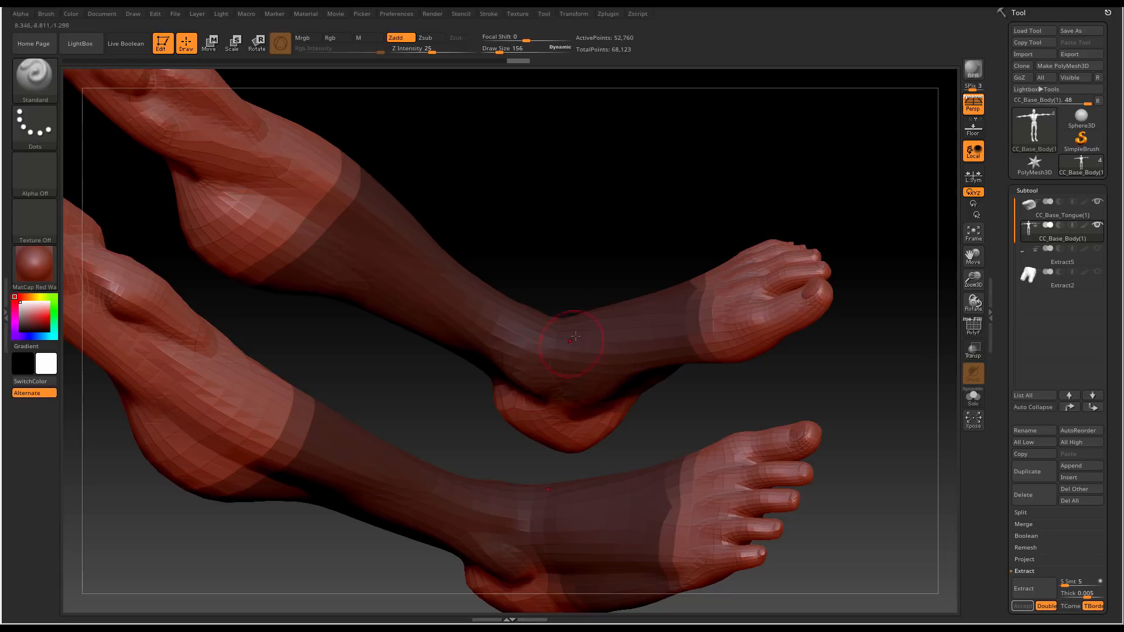
pyautogui.moveTo(552, 380); pyautogui.dragTo(678, 291)
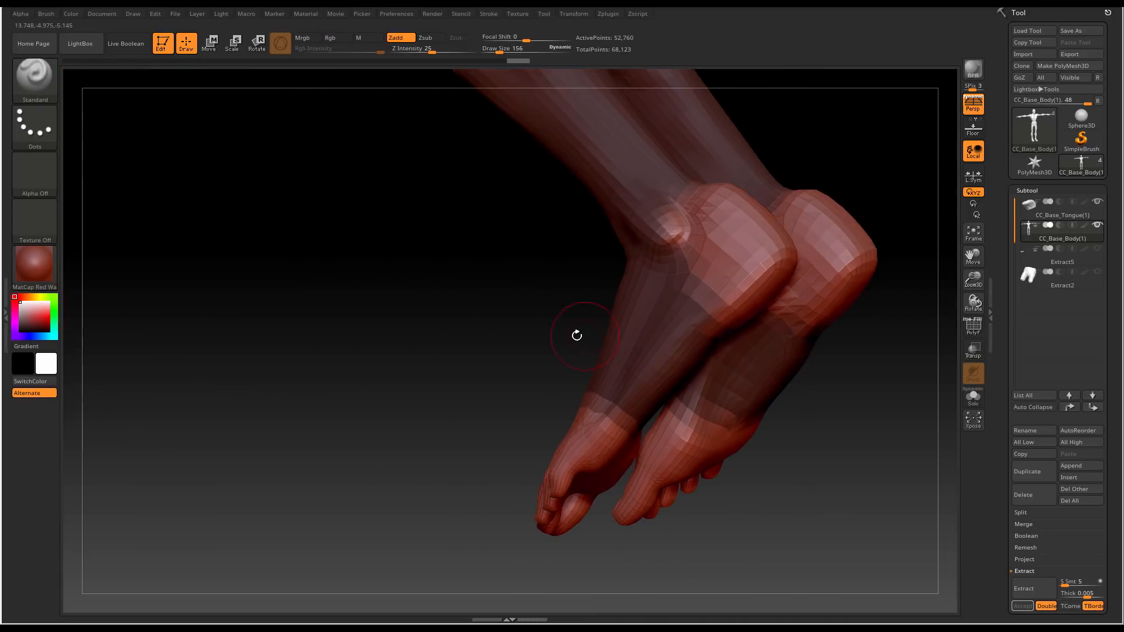
# Preview the leg wrap extraction at thickness 0.005 and even out the mask's upper edge across the front of both calves
pyautogui.moveTo(575, 334)
pyautogui.mouseDown()
pyautogui.moveTo(743, 367)
pyautogui.moveTo(686, 343)
pyautogui.moveTo(650, 300)
pyautogui.moveTo(659, 296)
pyautogui.moveTo(480, 440)
pyautogui.moveTo(791, 334)
pyautogui.moveTo(818, 261)
pyautogui.moveTo(943, 381)
pyautogui.mouseUp()
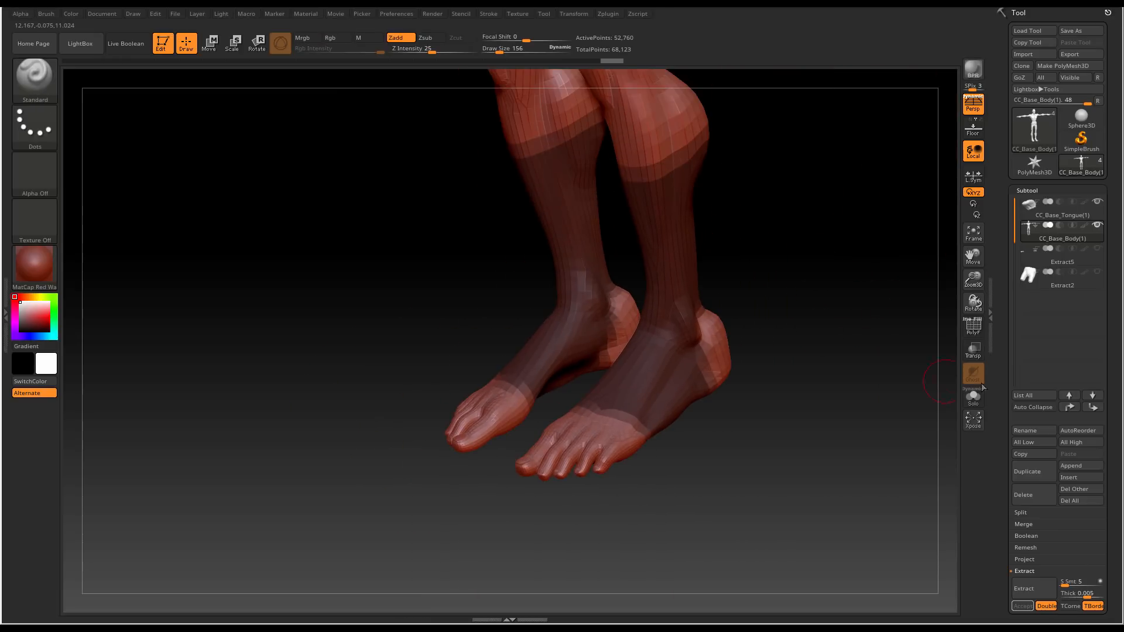
pyautogui.click(1028, 588)
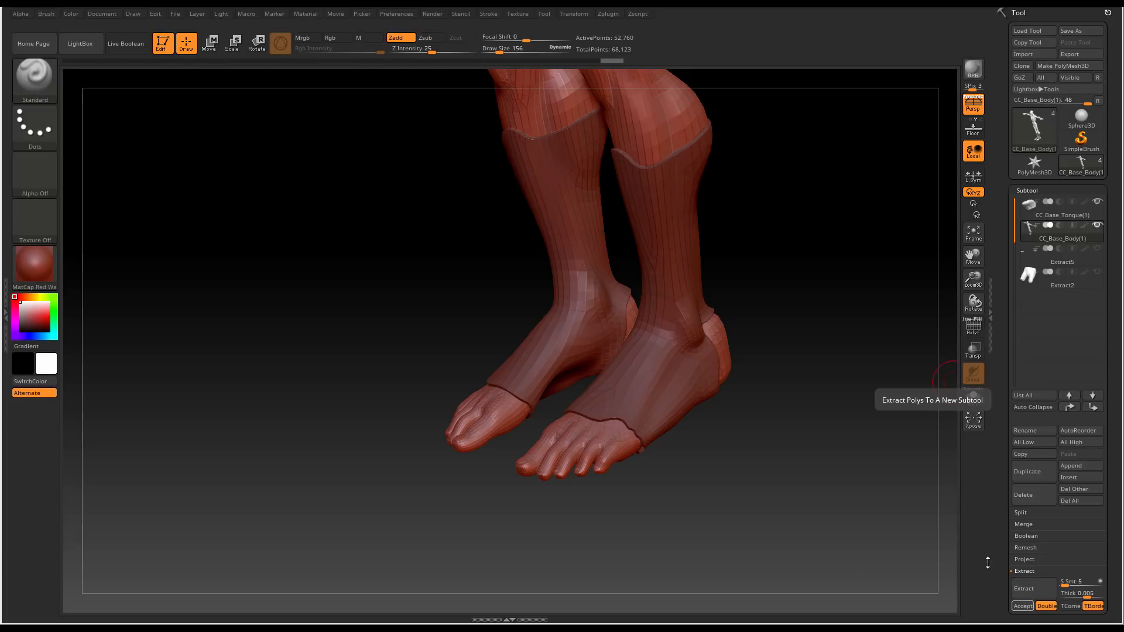
pyautogui.moveTo(771, 399); pyautogui.dragTo(856, 426)
pyautogui.click(1036, 588)
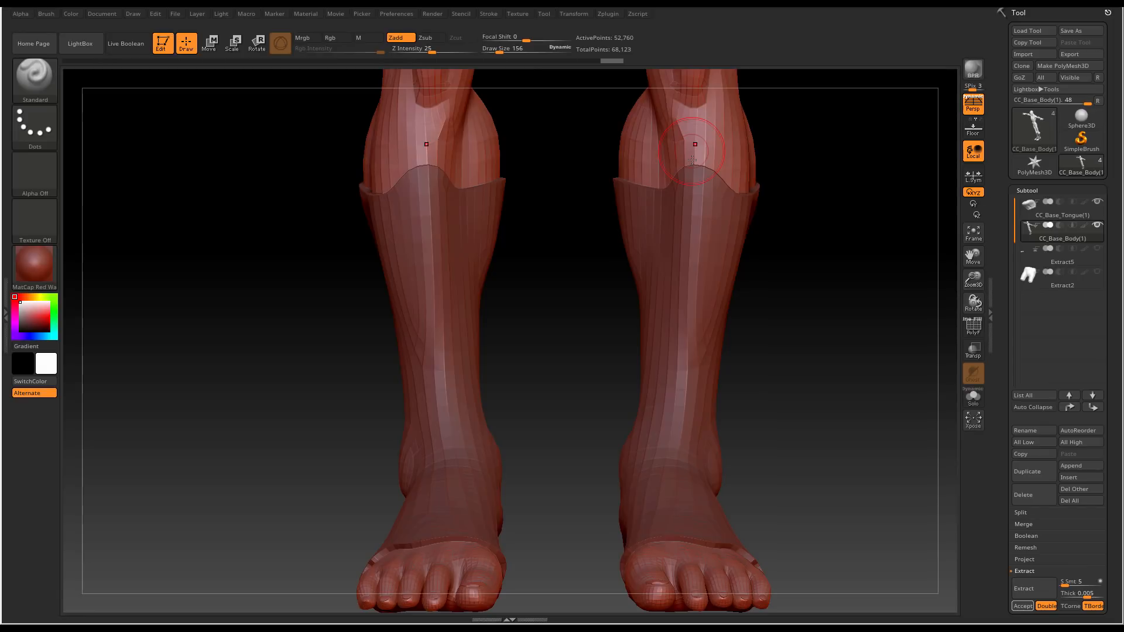
pyautogui.moveTo(826, 199); pyautogui.dragTo(791, 195)
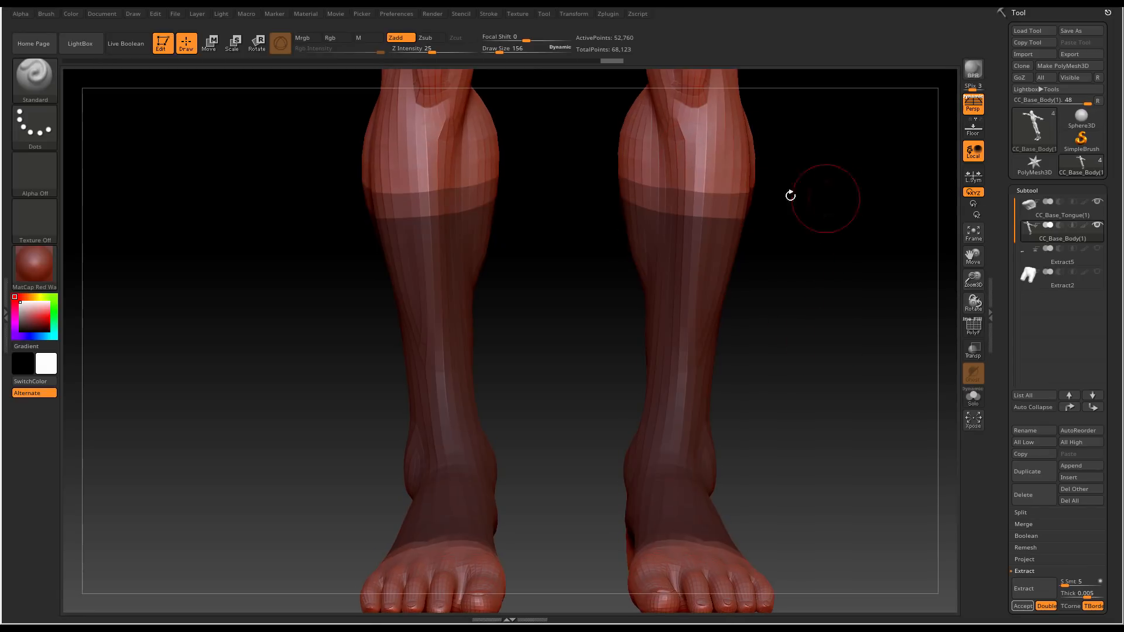
pyautogui.click(1034, 590)
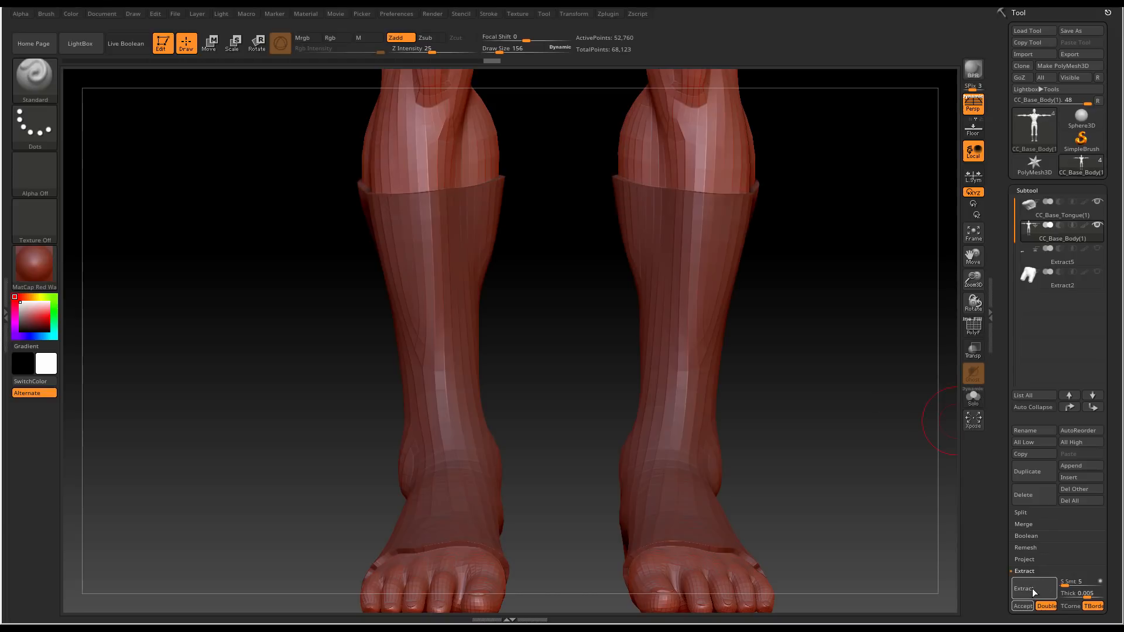
pyautogui.moveTo(946, 547); pyautogui.dragTo(384, 333)
pyautogui.click(1026, 591)
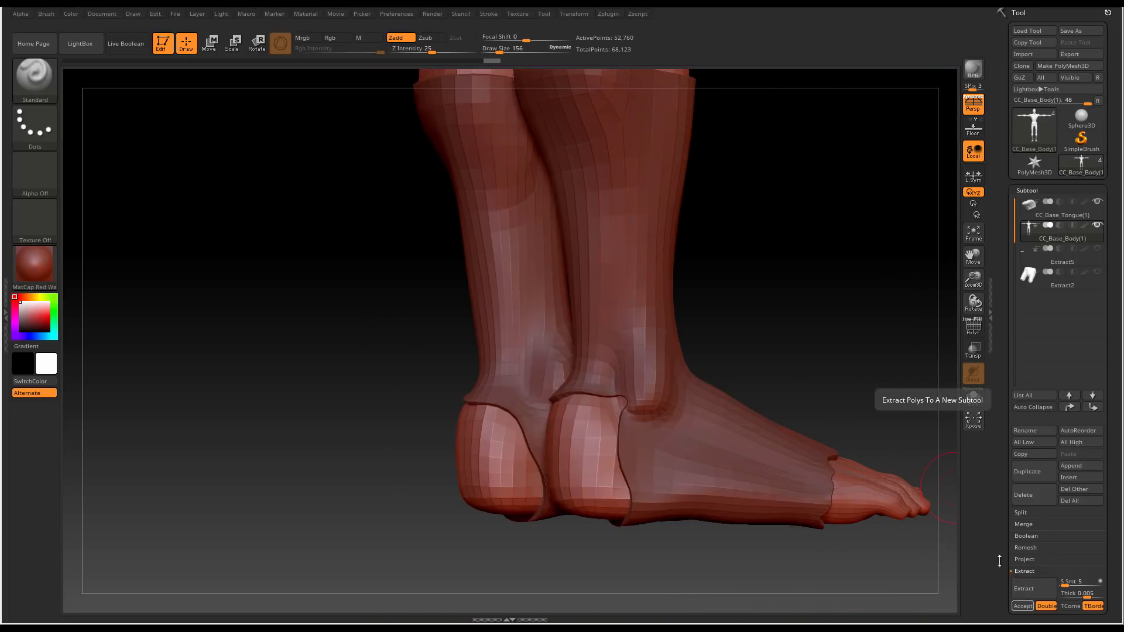
# Set the draw size to 110 and refine the mask around the ankles and heels, checking its edge with an extraction preview
pyautogui.moveTo(831, 316)
pyautogui.mouseDown()
pyautogui.moveTo(792, 184)
pyautogui.moveTo(798, 319)
pyautogui.moveTo(817, 126)
pyautogui.mouseUp()
pyautogui.moveTo(480, 464); pyautogui.dragTo(443, 509, button='right')
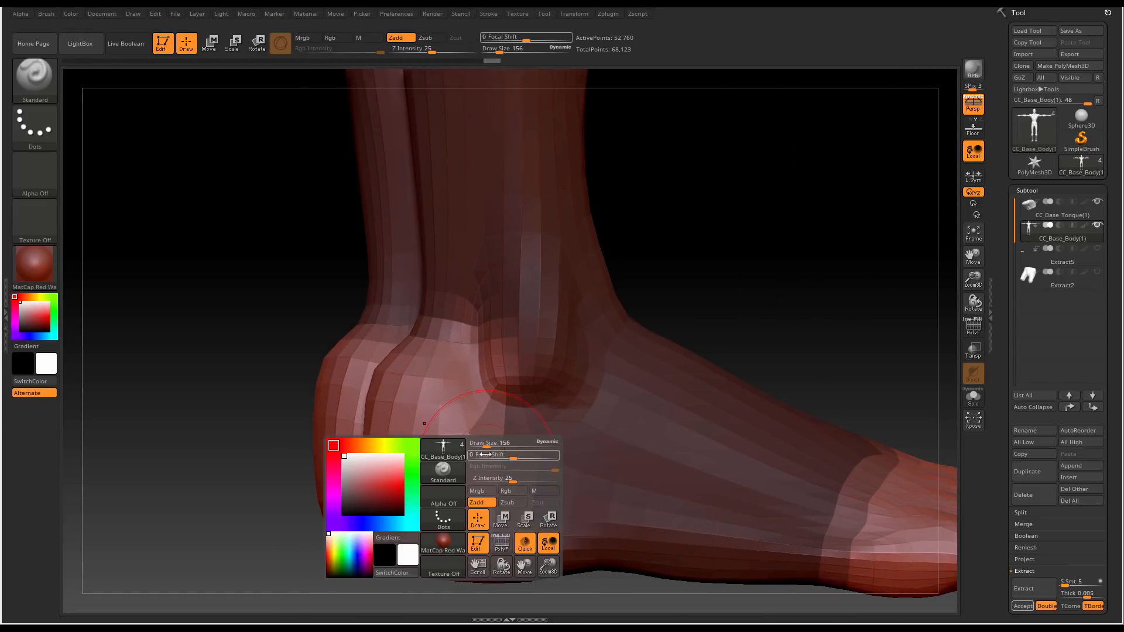
pyautogui.moveTo(487, 444); pyautogui.dragTo(479, 445)
pyautogui.press('ctrl')
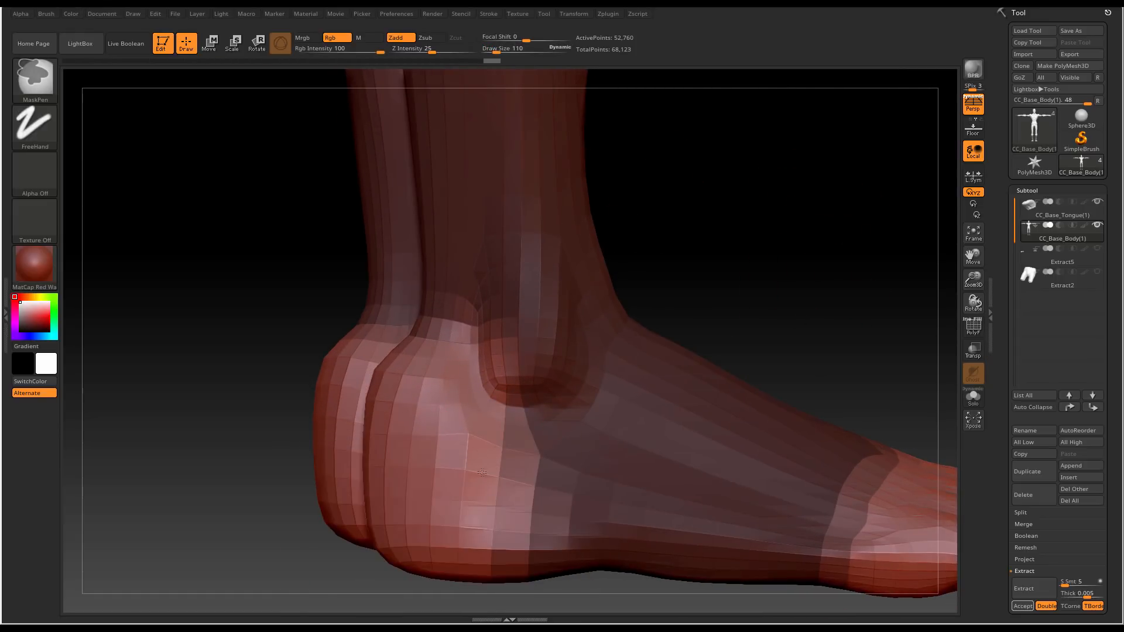
pyautogui.click(1024, 588)
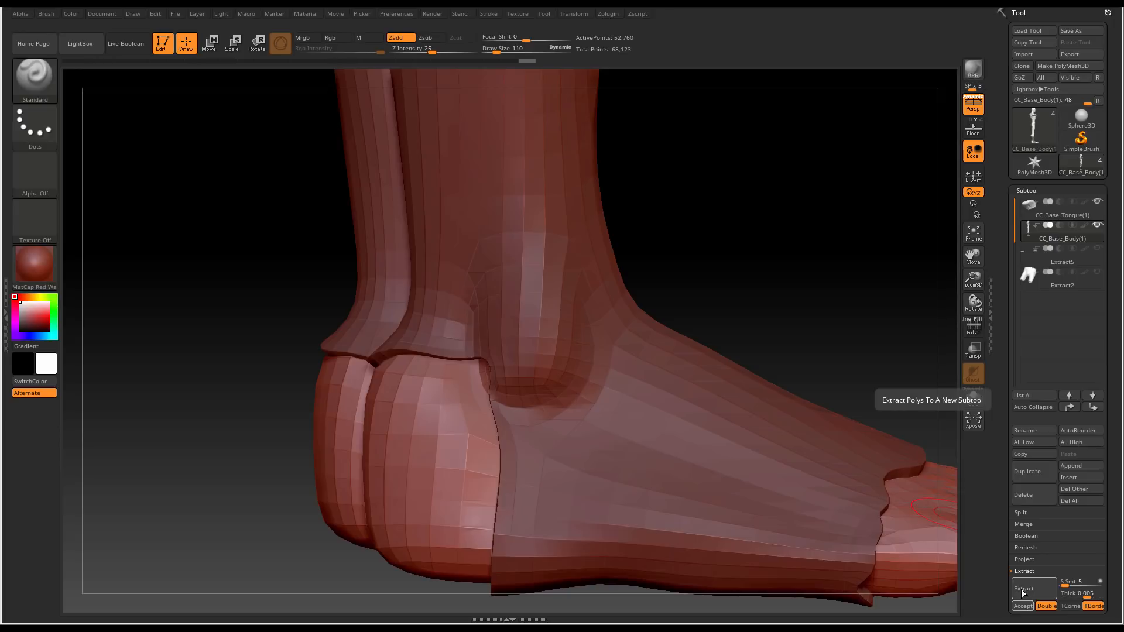
pyautogui.moveTo(784, 262)
pyautogui.mouseDown()
pyautogui.moveTo(816, 188)
pyautogui.moveTo(813, 256)
pyautogui.moveTo(732, 232)
pyautogui.mouseUp()
pyautogui.press('ctrl')
pyautogui.keyDown('ctrl'); pyautogui.click(574, 289); pyautogui.keyUp('ctrl')
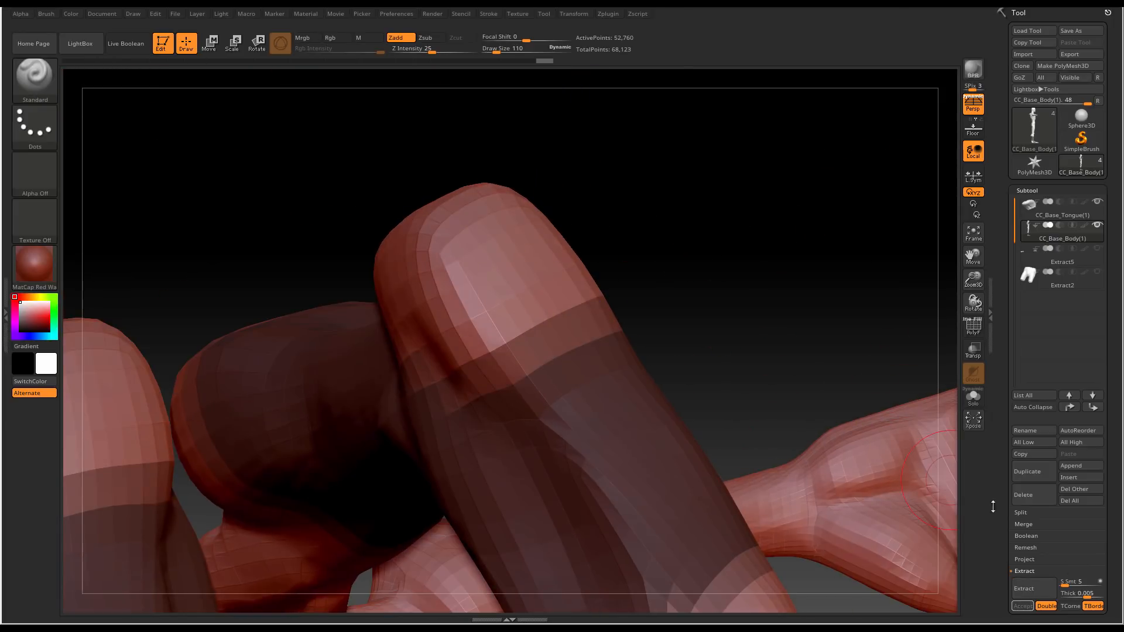
# Preview the extraction around the heel openings from below and behind, and clean up the mask along the back of the heels
pyautogui.click(1028, 589)
pyautogui.moveTo(697, 228); pyautogui.dragTo(448, 328)
pyautogui.click(1032, 589)
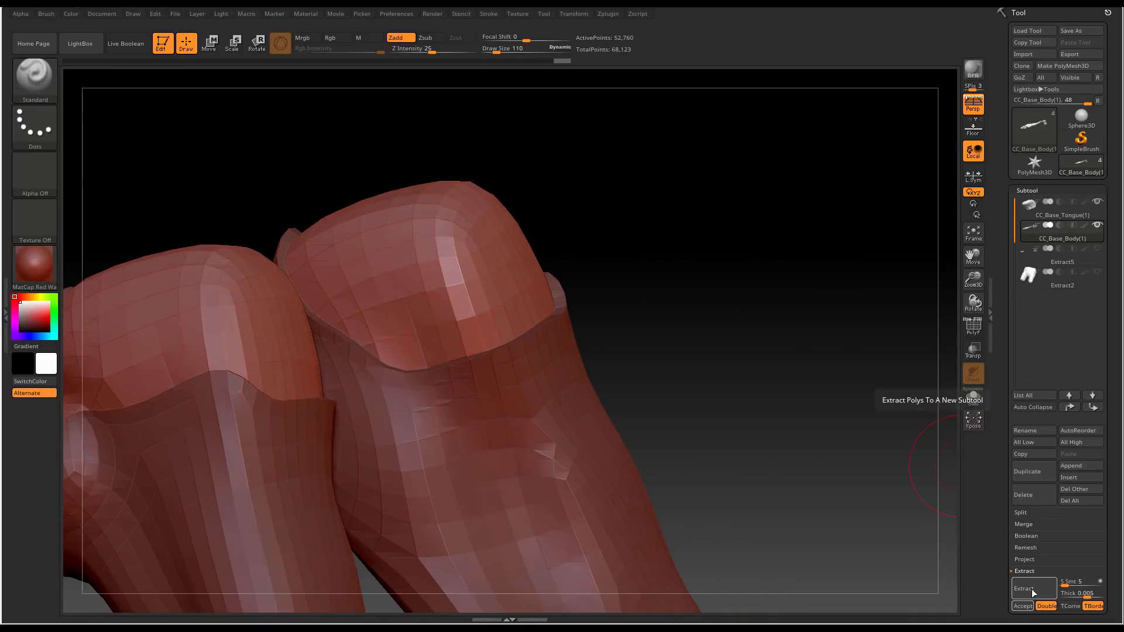
pyautogui.moveTo(728, 298); pyautogui.dragTo(756, 311)
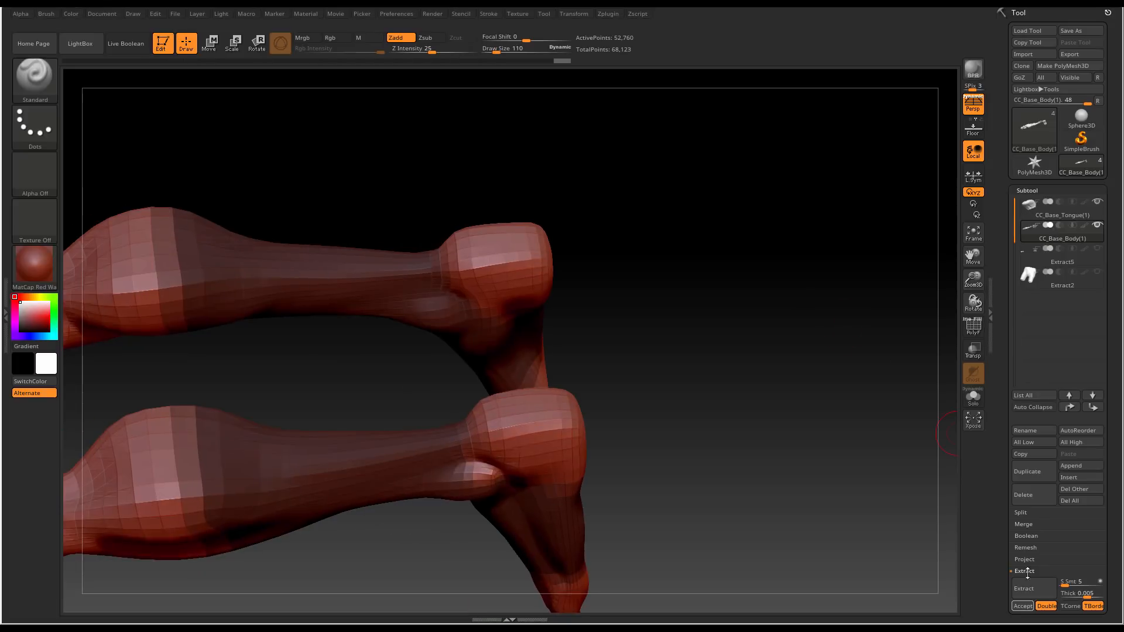
pyautogui.click(1026, 592)
pyautogui.moveTo(674, 255); pyautogui.dragTo(738, 277)
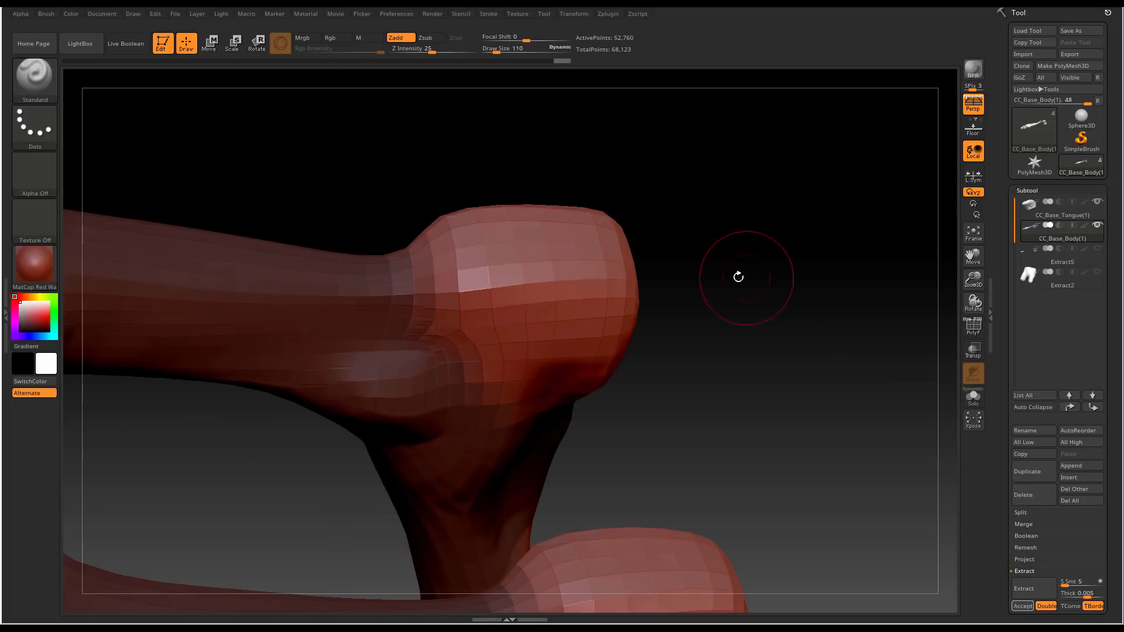
pyautogui.click(1025, 589)
pyautogui.moveTo(689, 193); pyautogui.dragTo(570, 259)
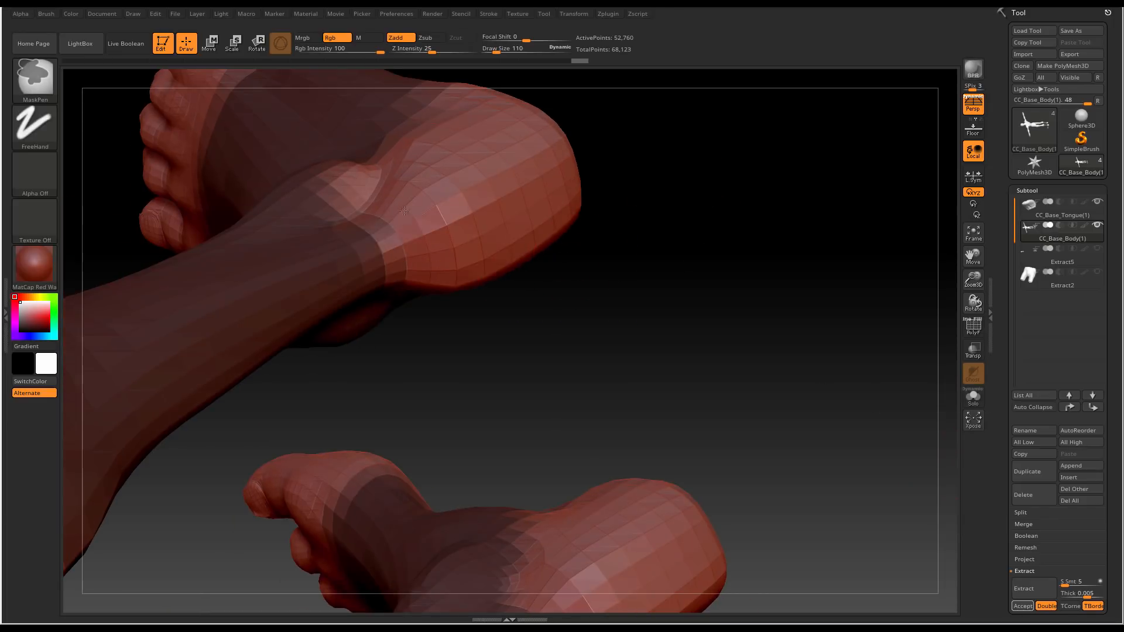
# Even out the mask over the ankle bones and above the heels on both legs, checking it with repeated extraction previews
pyautogui.click(1029, 592)
pyautogui.moveTo(732, 328); pyautogui.dragTo(708, 363)
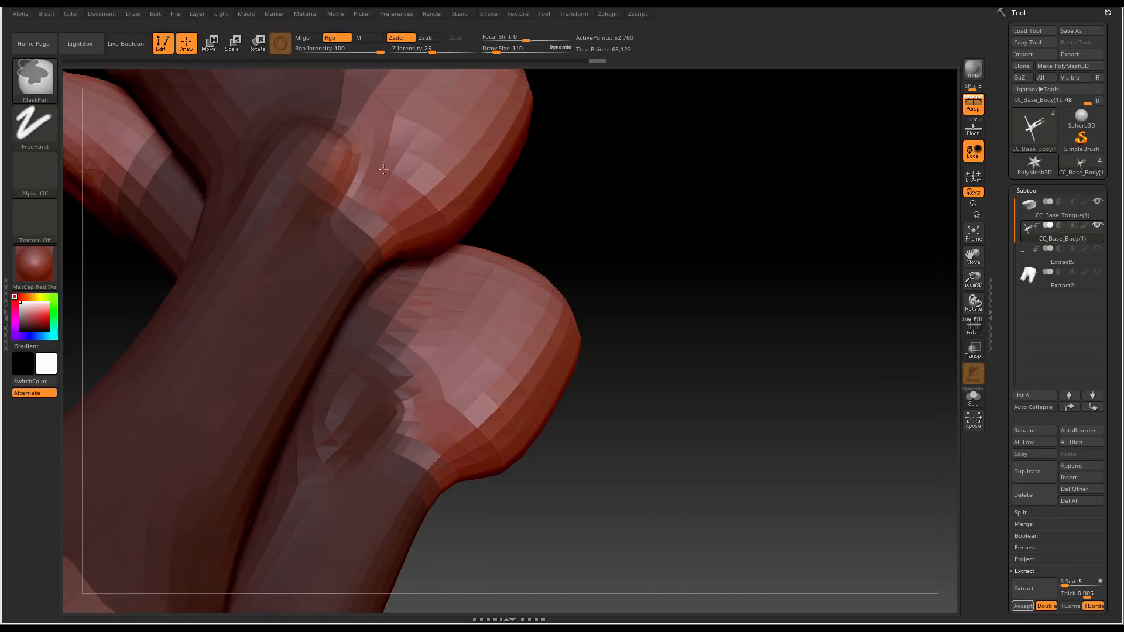
pyautogui.click(1024, 591)
pyautogui.moveTo(833, 468); pyautogui.dragTo(703, 319)
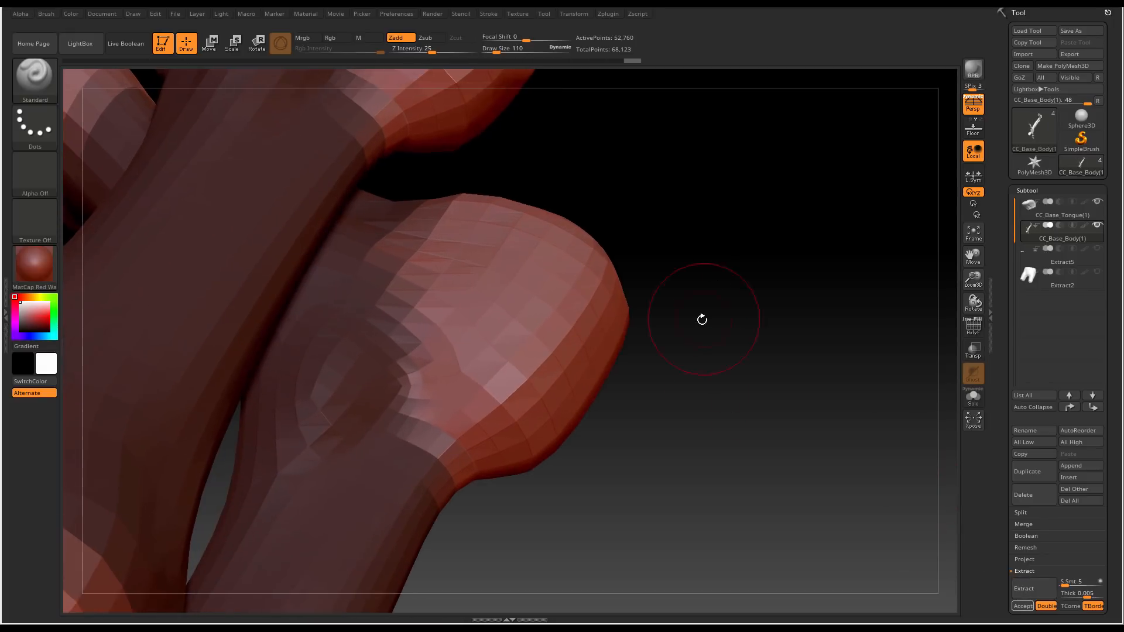
pyautogui.click(1024, 588)
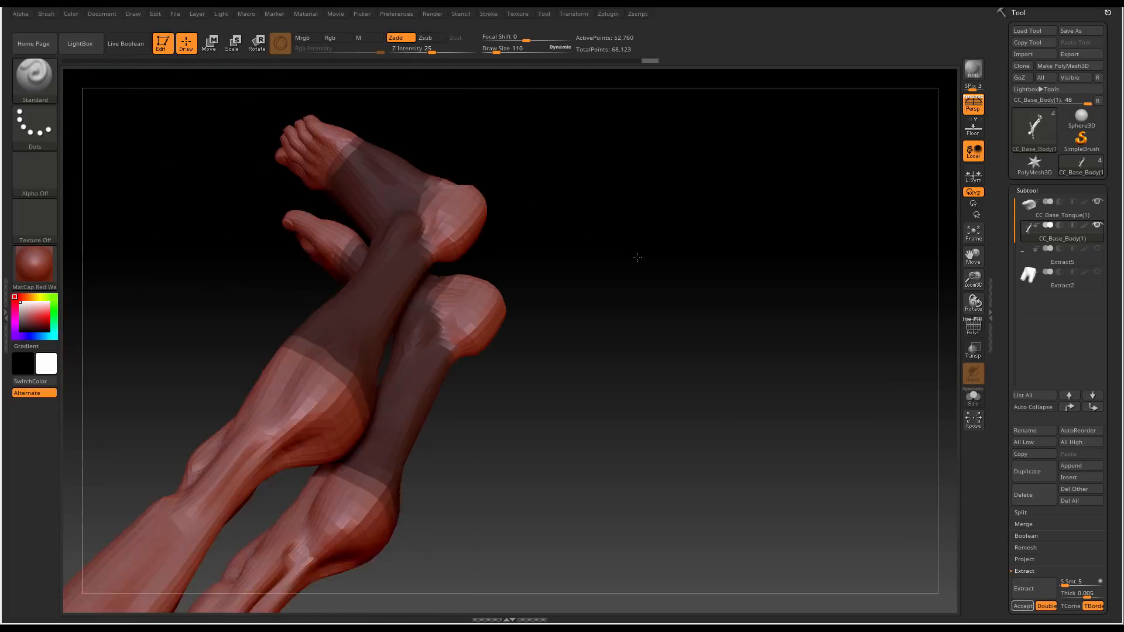
pyautogui.moveTo(638, 257); pyautogui.dragTo(750, 322)
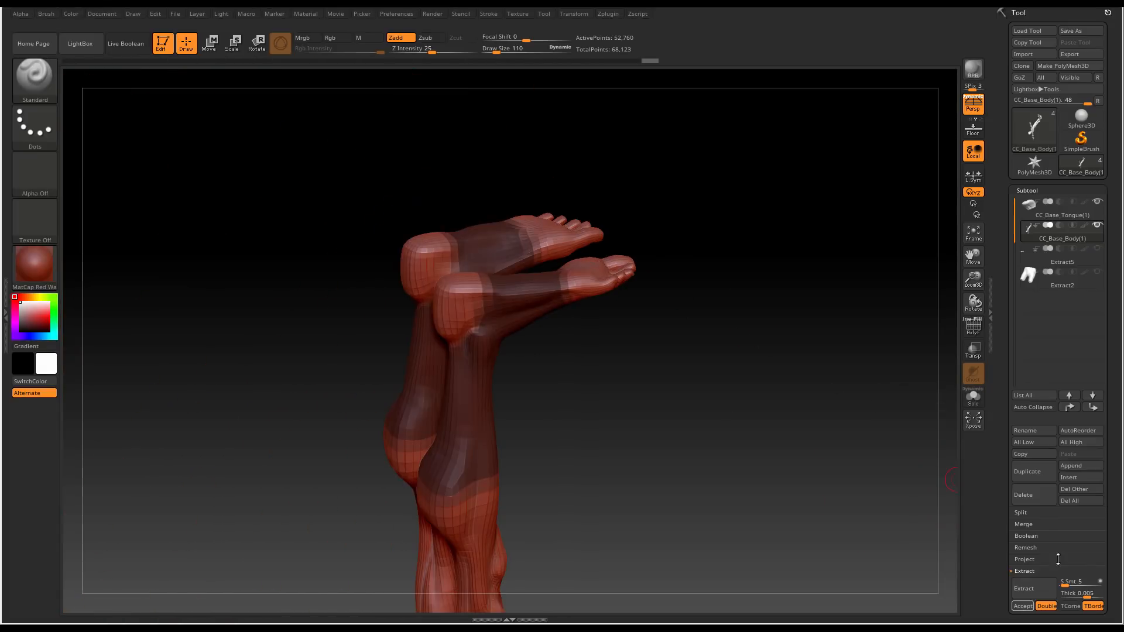
pyautogui.click(1035, 590)
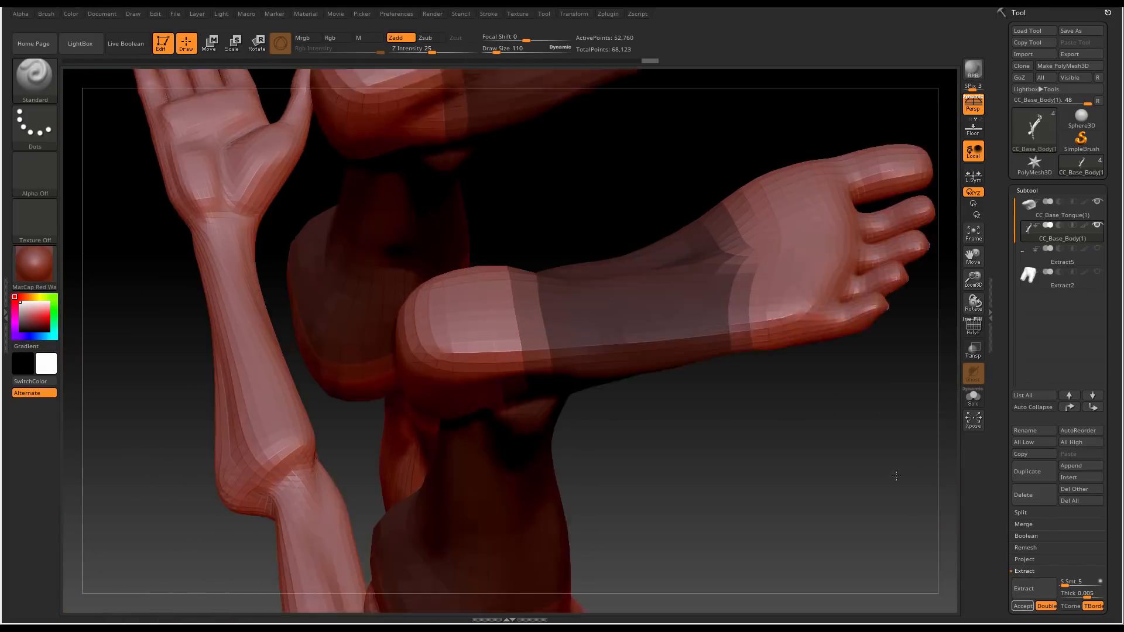
pyautogui.moveTo(656, 410); pyautogui.dragTo(696, 441)
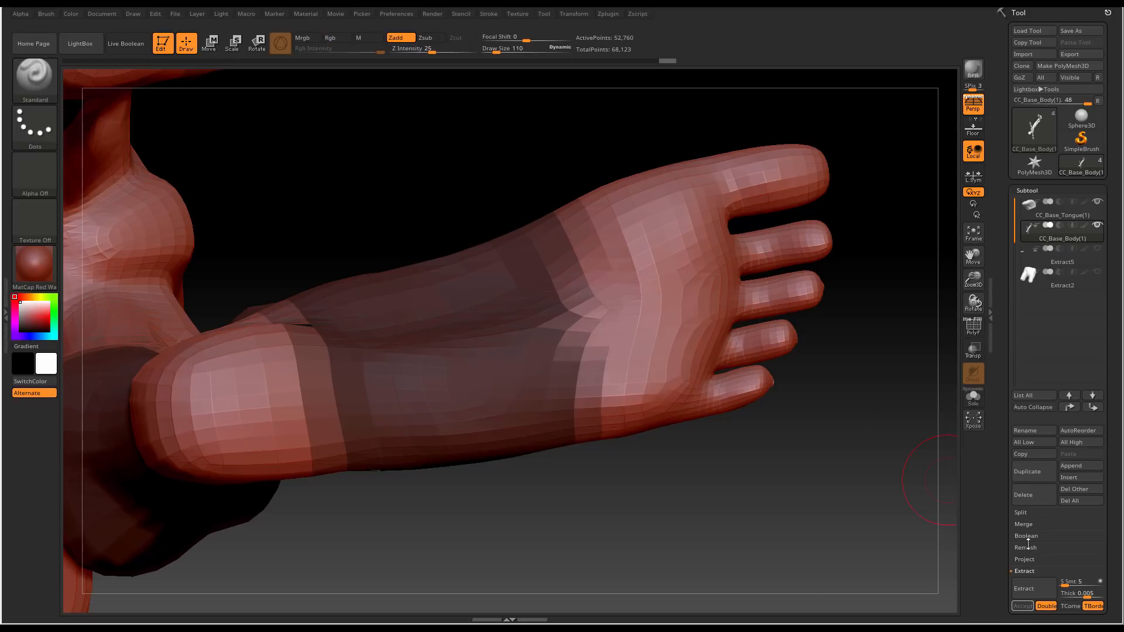
# Refine the mask across the soles and behind the toes, previewing the extraction from below and from the front
pyautogui.click(1024, 588)
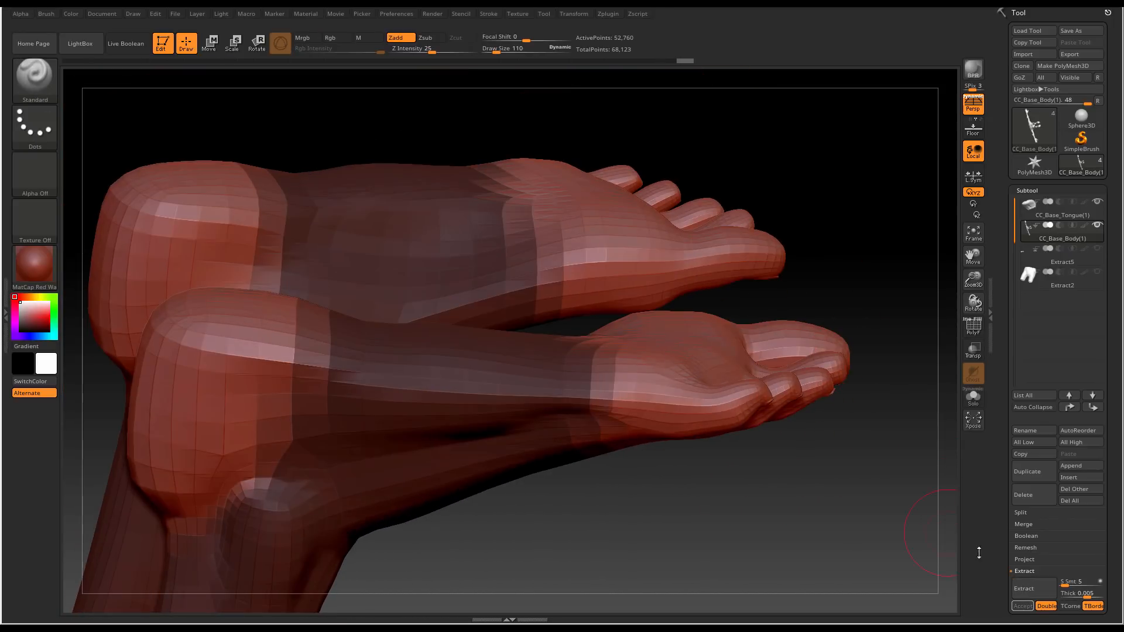
pyautogui.click(1023, 590)
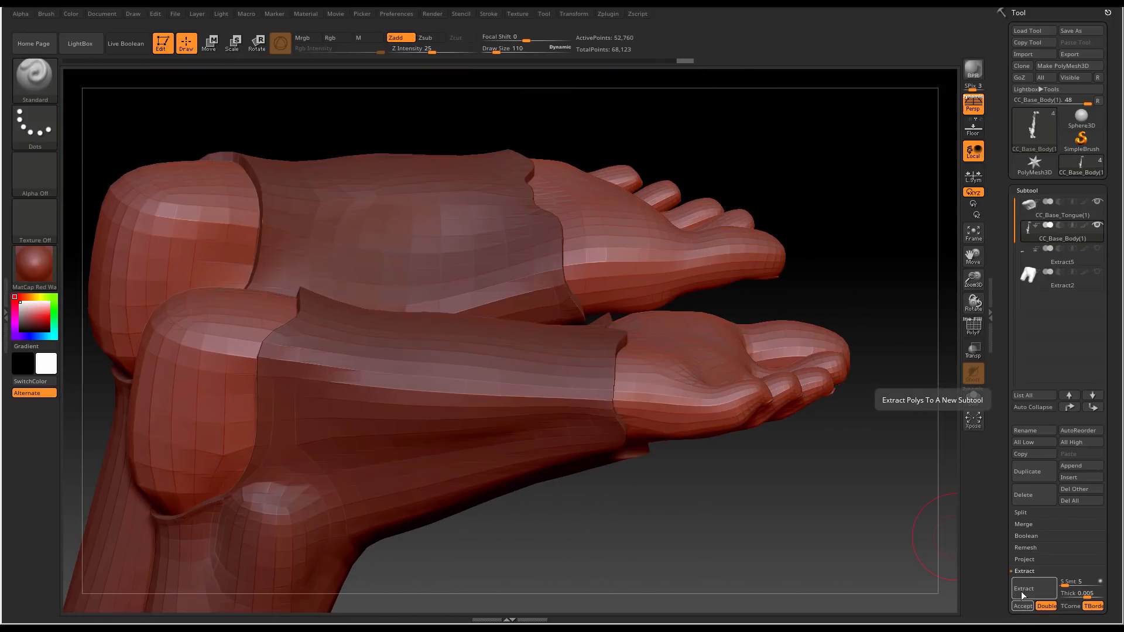
pyautogui.moveTo(813, 512); pyautogui.dragTo(865, 498)
pyautogui.click(1023, 589)
pyautogui.moveTo(862, 373)
pyautogui.mouseDown()
pyautogui.moveTo(821, 242)
pyautogui.moveTo(617, 299)
pyautogui.mouseUp()
pyautogui.click(1024, 588)
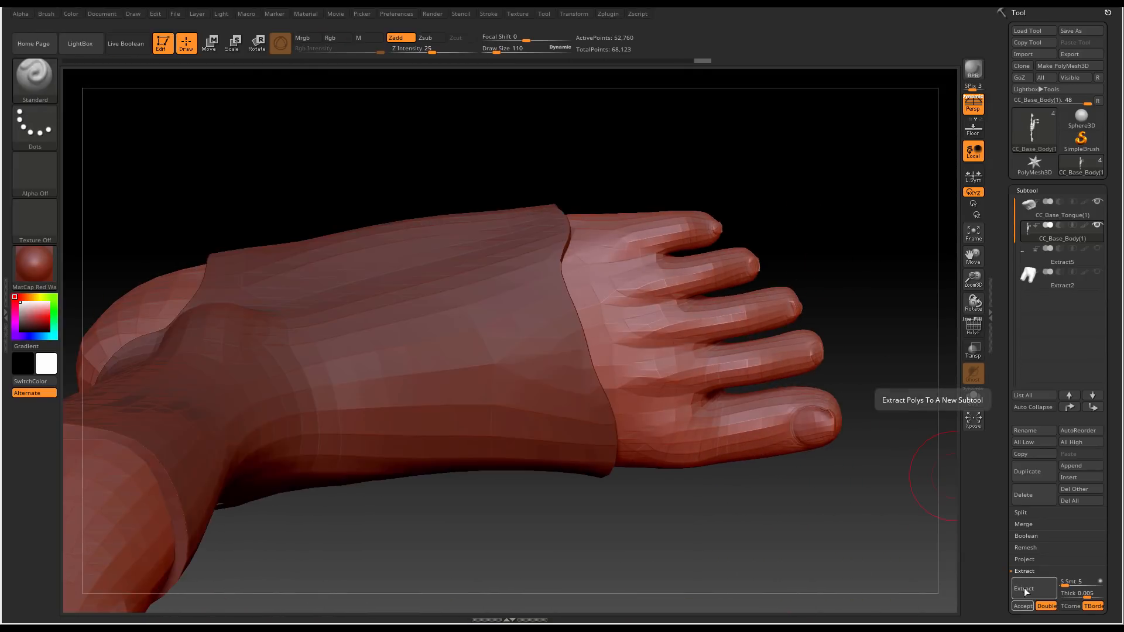
pyautogui.moveTo(803, 545); pyautogui.dragTo(856, 431)
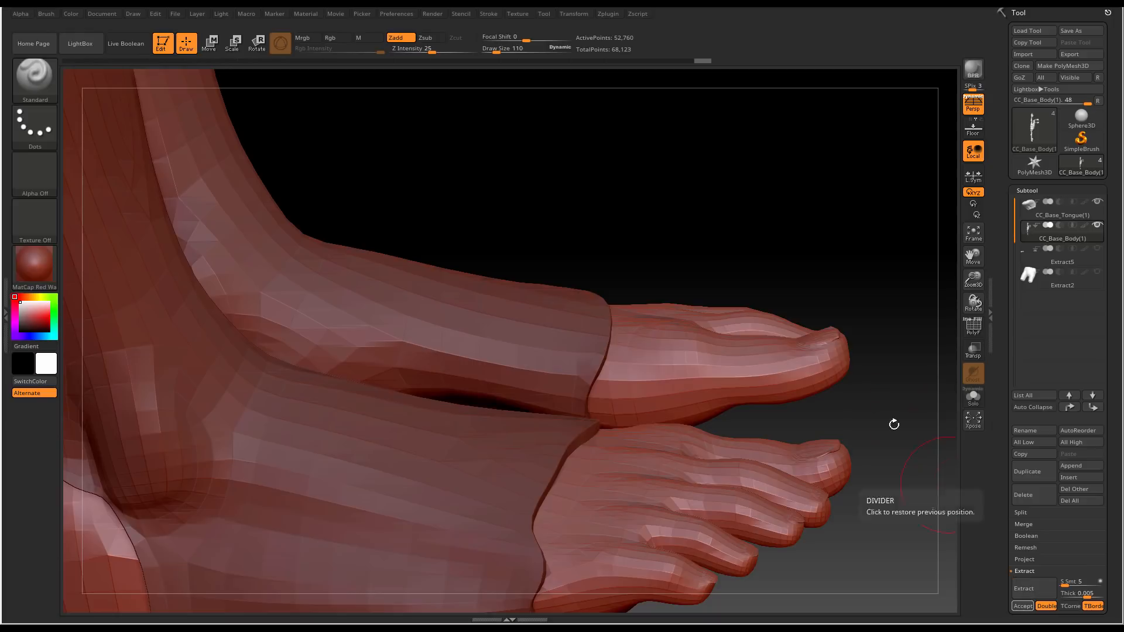
pyautogui.moveTo(776, 213); pyautogui.dragTo(625, 356)
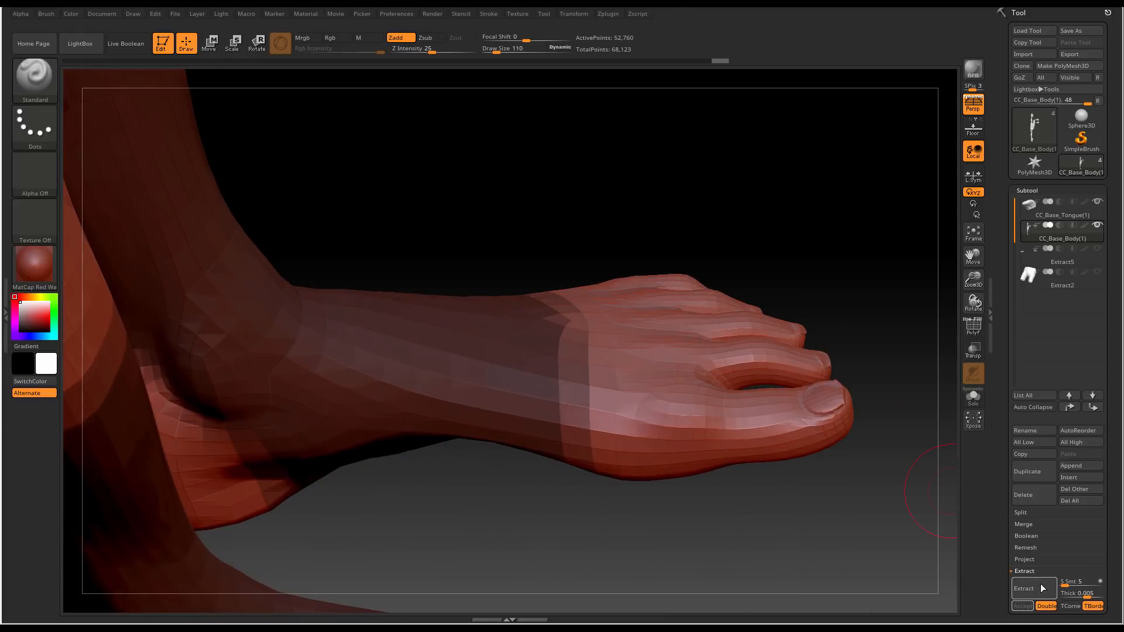
# Extract the masked area at thickness 0.02 as a new subtool, accept it, select it and clear its mask
pyautogui.click(1025, 588)
pyautogui.click(1023, 605)
pyautogui.moveTo(891, 431); pyautogui.dragTo(780, 396)
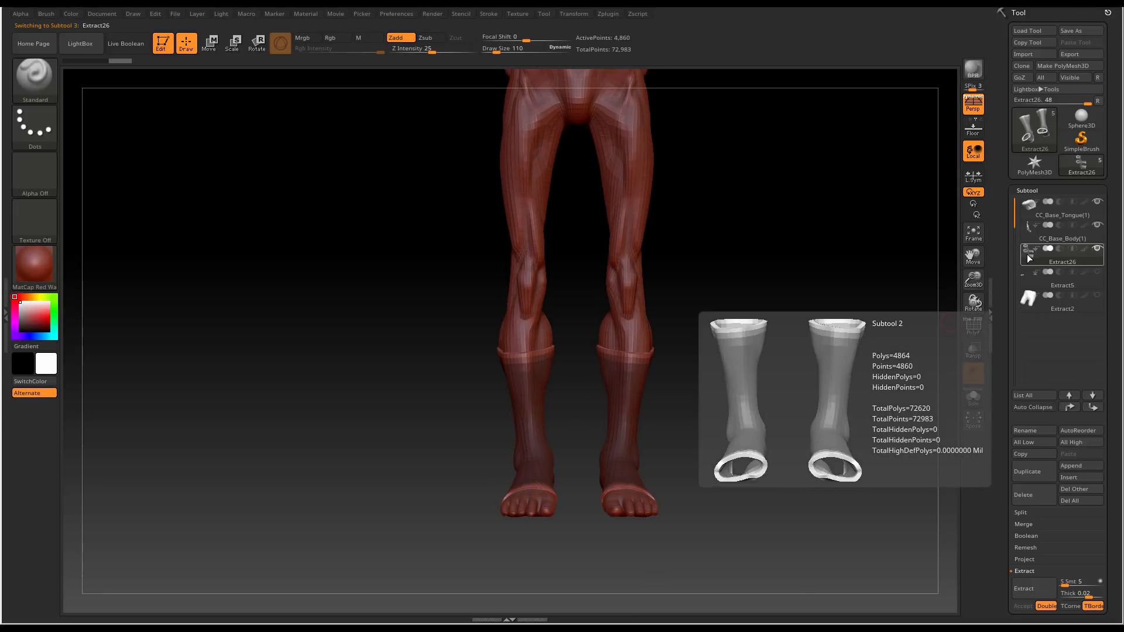
pyautogui.keyDown('ctrl'); pyautogui.moveTo(943, 237); pyautogui.dragTo(879, 259); pyautogui.keyUp('ctrl')
pyautogui.keyDown('alt'); pyautogui.moveTo(856, 380); pyautogui.dragTo(648, 327); pyautogui.keyUp('alt')
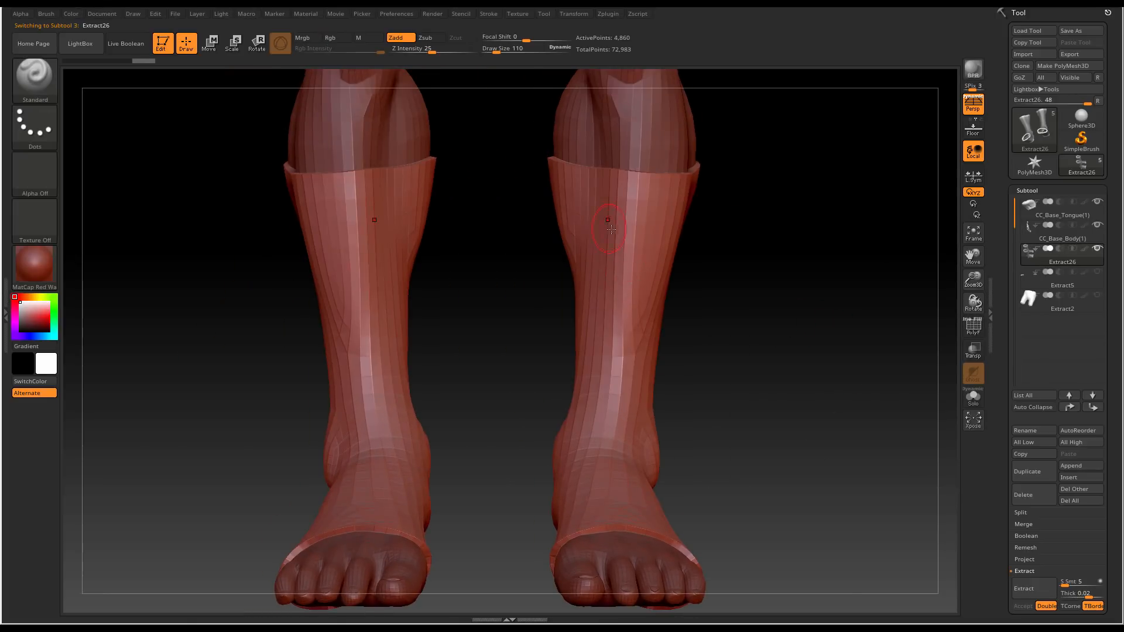
# Switch to the Move brush and reshape the foot wraps' edges along the soles, enlarging the draw size to 305
pyautogui.click(35, 77)
pyautogui.click(188, 91)
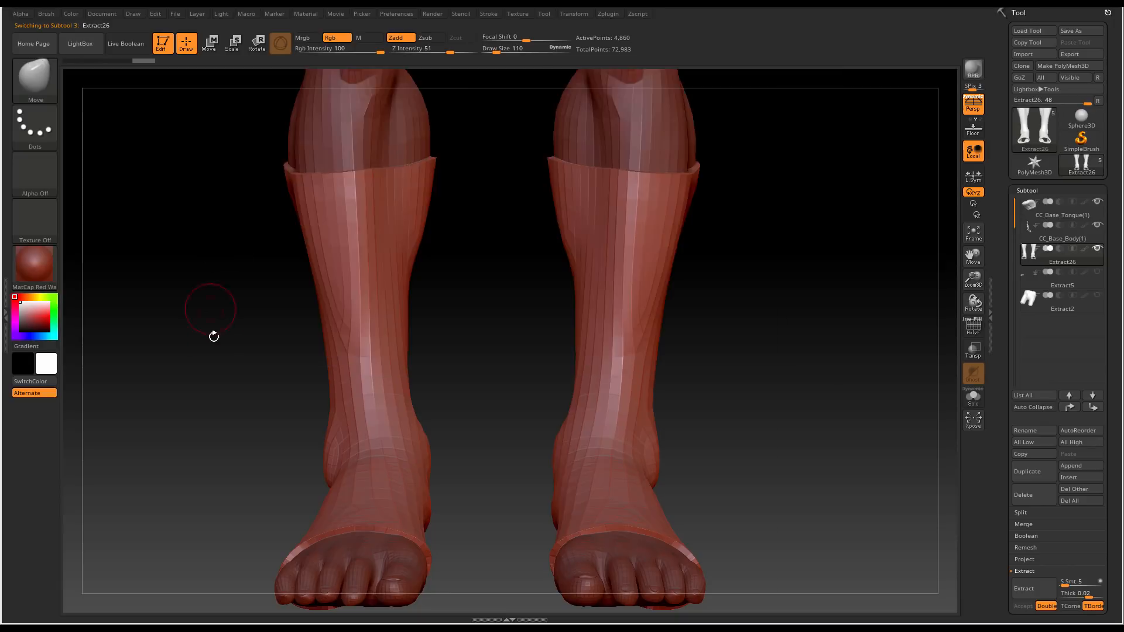
pyautogui.moveTo(213, 334)
pyautogui.mouseDown()
pyautogui.moveTo(698, 308)
pyautogui.moveTo(744, 221)
pyautogui.moveTo(802, 276)
pyautogui.moveTo(643, 414)
pyautogui.moveTo(663, 414)
pyautogui.mouseUp()
pyautogui.moveTo(476, 346); pyautogui.dragTo(439, 359)
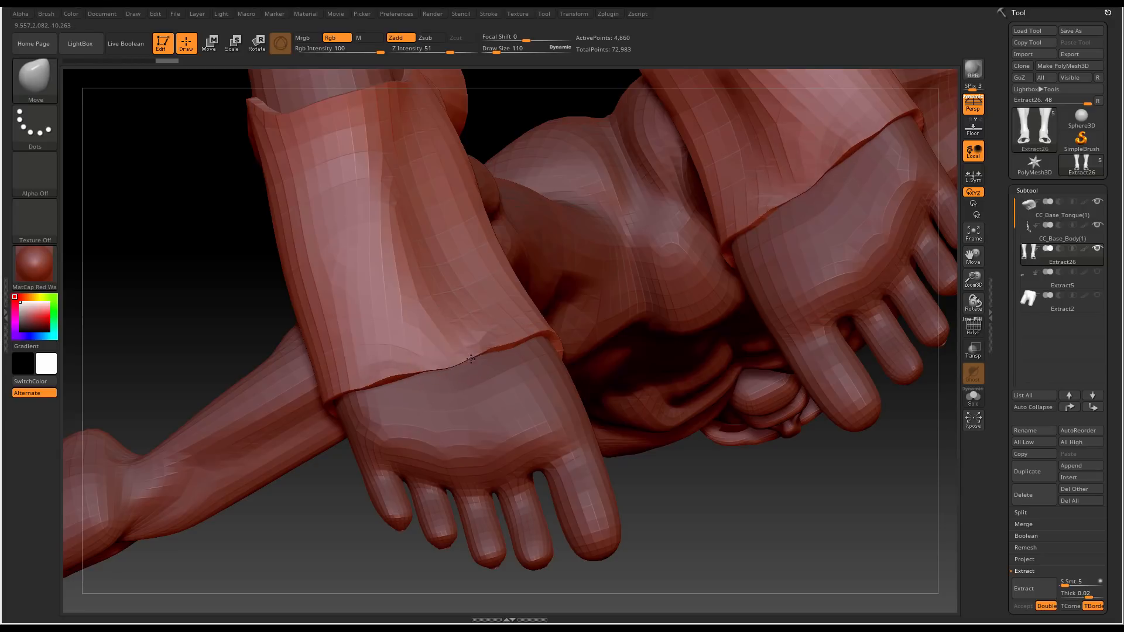
pyautogui.moveTo(351, 293)
pyautogui.mouseDown()
pyautogui.moveTo(301, 321)
pyautogui.moveTo(314, 160)
pyautogui.moveTo(307, 179)
pyautogui.mouseUp()
pyautogui.press('space')
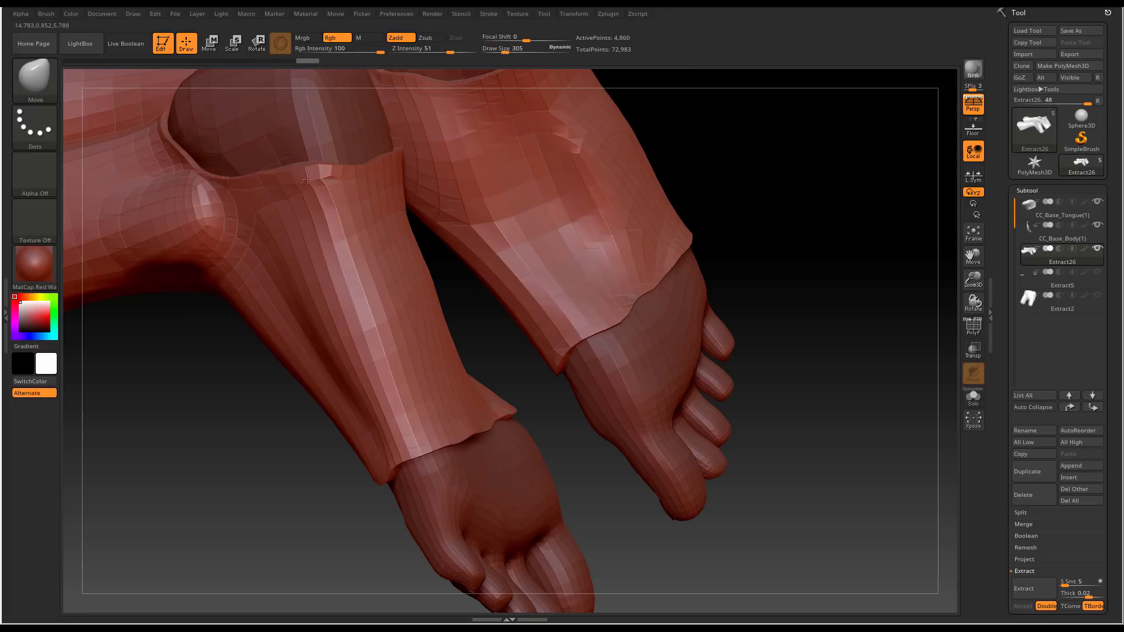
pyautogui.moveTo(244, 375)
pyautogui.mouseDown()
pyautogui.moveTo(158, 375)
pyautogui.moveTo(116, 340)
pyautogui.mouseUp()
# Reshape the wraps' edges around the heel openings with the Move brush, reducing the draw size to 121
pyautogui.press('space')
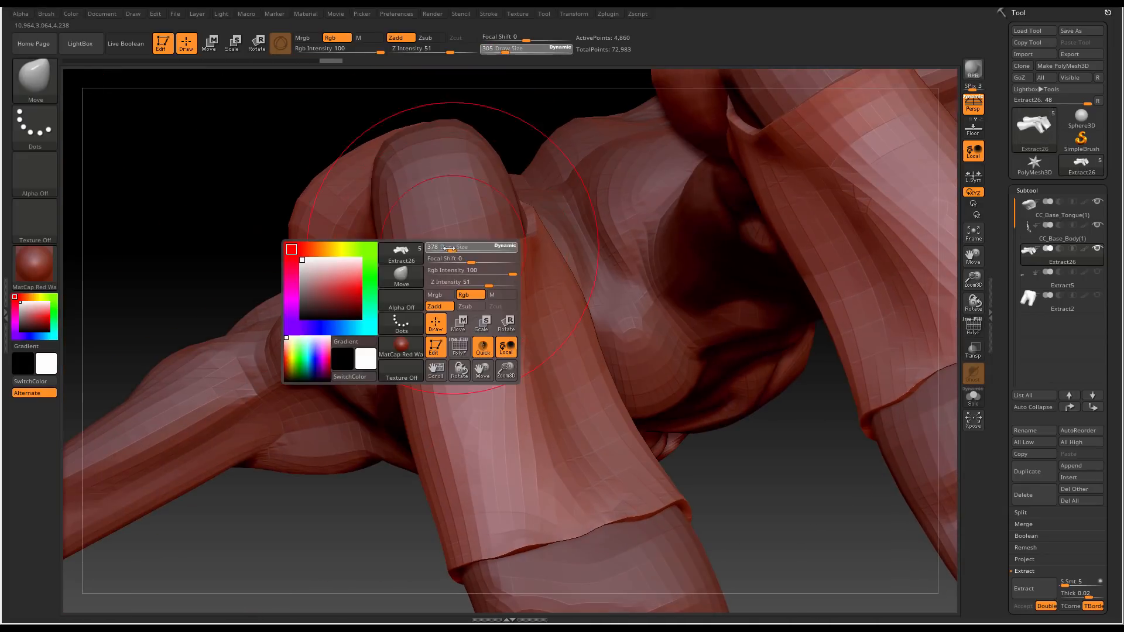
pyautogui.moveTo(450, 250); pyautogui.dragTo(446, 250)
pyautogui.moveTo(252, 249)
pyautogui.mouseDown()
pyautogui.moveTo(351, 281)
pyautogui.moveTo(328, 293)
pyautogui.mouseUp()
pyautogui.press('space')
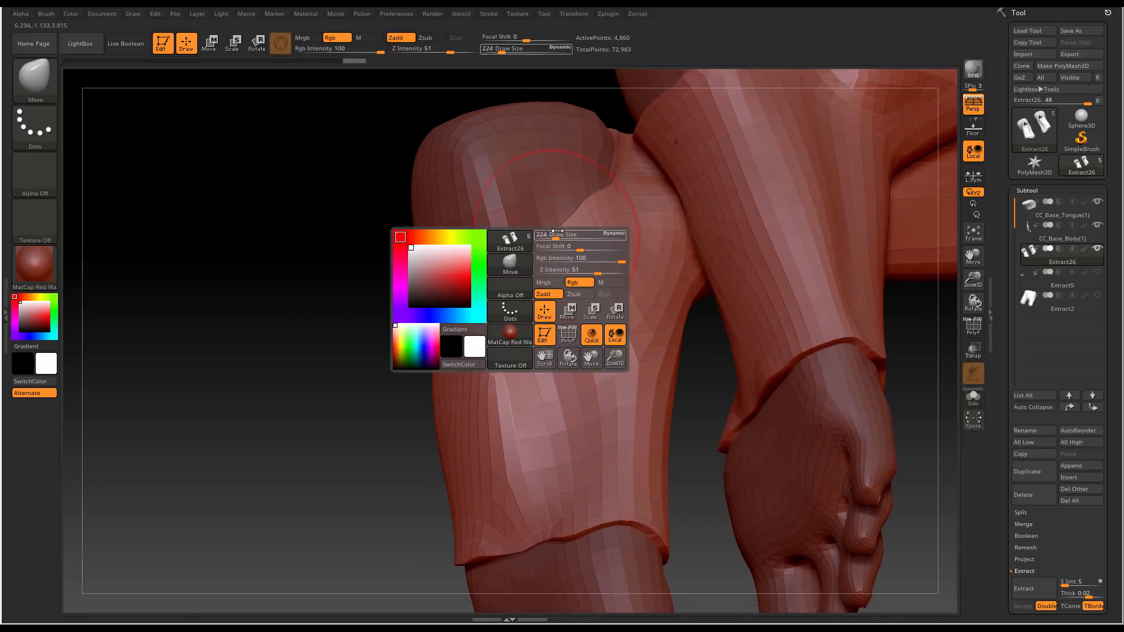
pyautogui.moveTo(561, 234); pyautogui.dragTo(567, 220)
pyautogui.press('space')
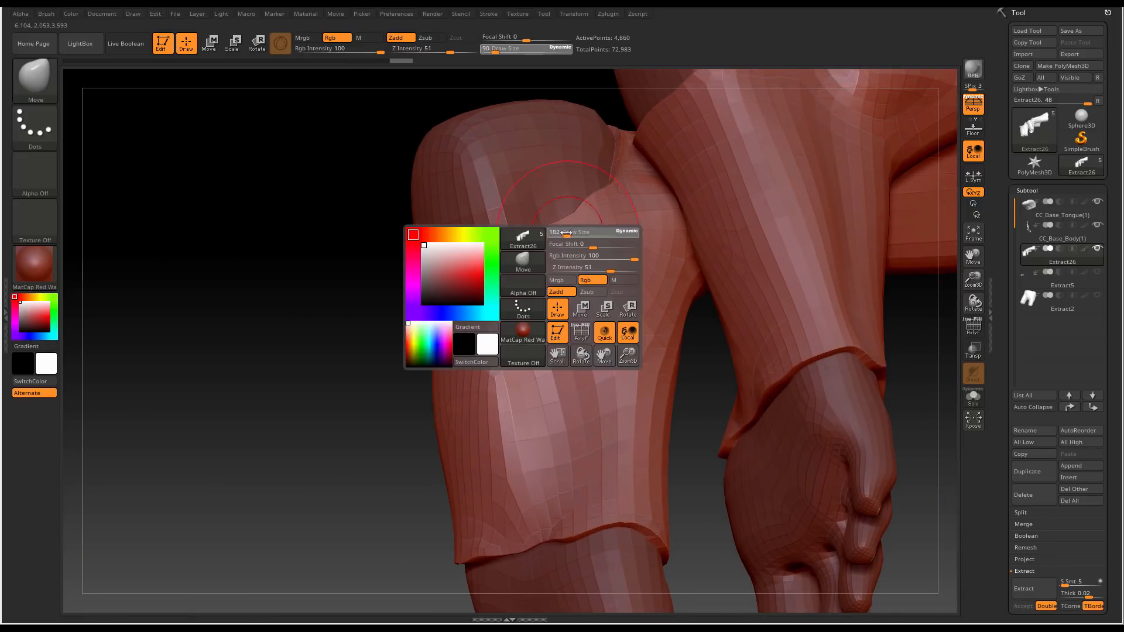
pyautogui.moveTo(321, 321); pyautogui.dragTo(145, 148)
# Switch to the Standard brush and rework the foot wraps around the ankles, smoothing the ankle hollows and lower edges
pyautogui.click(48, 94)
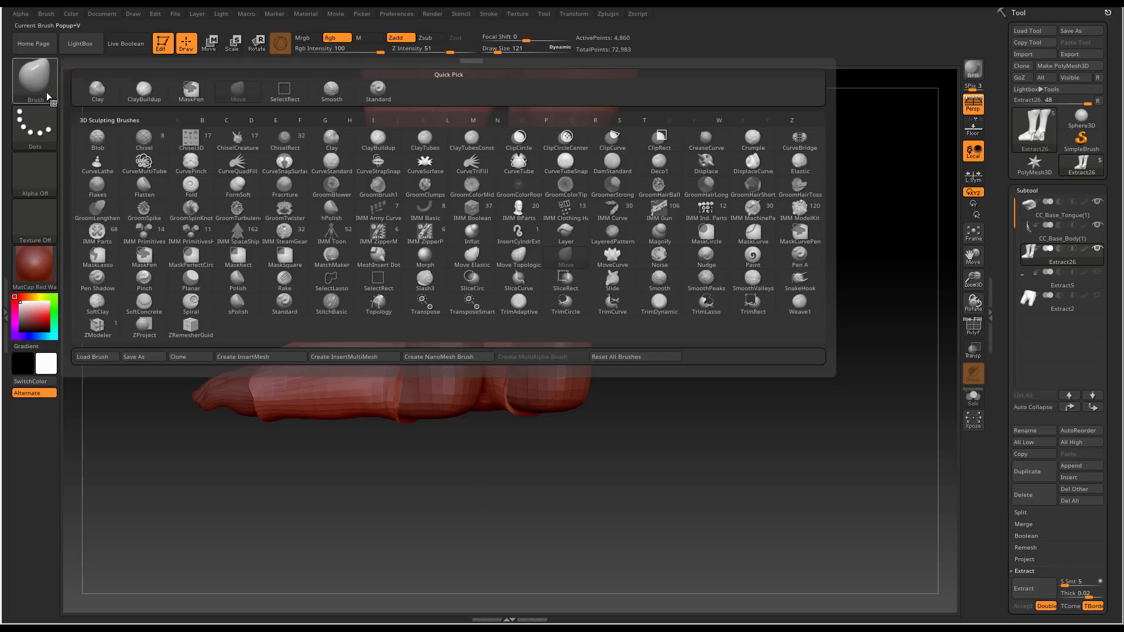
pyautogui.click(367, 100)
pyautogui.moveTo(322, 131); pyautogui.dragTo(241, 203)
pyautogui.moveTo(655, 248)
pyautogui.mouseDown()
pyautogui.moveTo(650, 260)
pyautogui.moveTo(721, 261)
pyautogui.mouseUp()
pyautogui.keyDown('shift'); pyautogui.moveTo(527, 328); pyautogui.dragTo(552, 258); pyautogui.keyUp('shift')
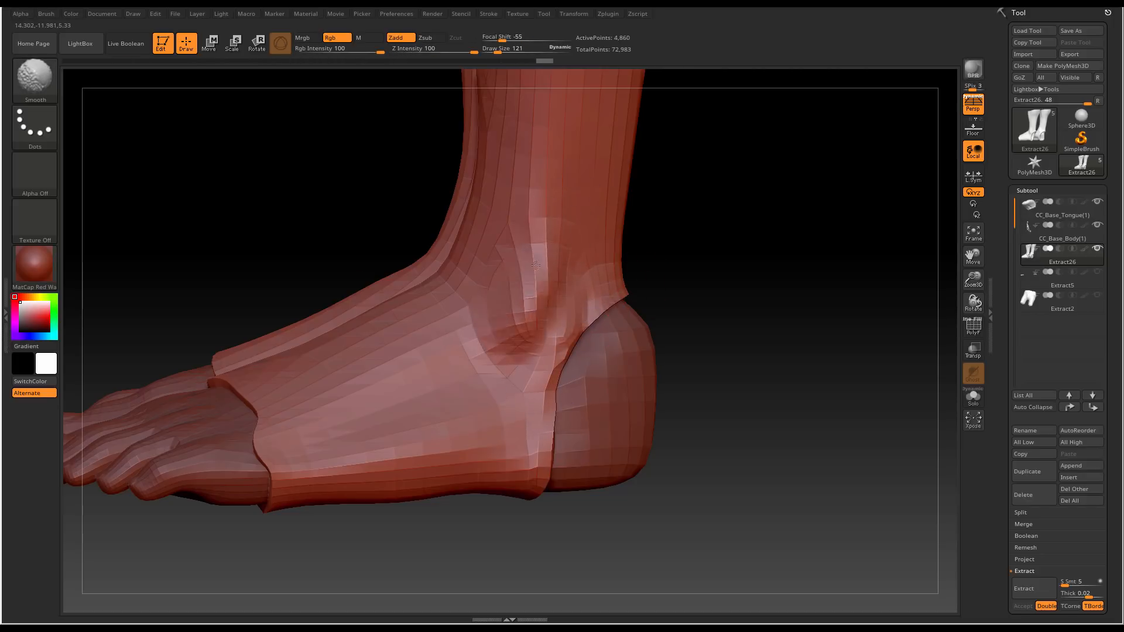
pyautogui.moveTo(529, 220)
pyautogui.mouseDown()
pyautogui.moveTo(453, 351)
pyautogui.moveTo(494, 256)
pyautogui.moveTo(460, 354)
pyautogui.mouseUp()
pyautogui.moveTo(725, 236)
pyautogui.keyDown('alt'); pyautogui.mouseDown()
pyautogui.moveTo(825, 261)
pyautogui.moveTo(722, 337)
pyautogui.moveTo(788, 339)
pyautogui.mouseUp(); pyautogui.keyUp('alt')
pyautogui.keyDown('shift'); pyautogui.moveTo(331, 509); pyautogui.dragTo(371, 518); pyautogui.keyUp('shift')
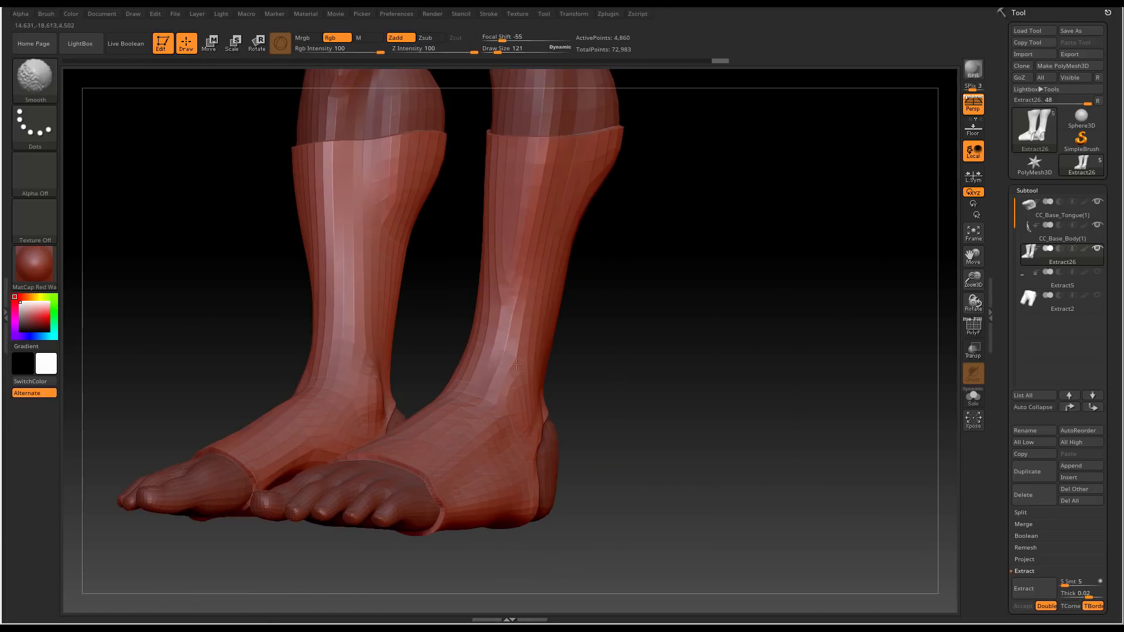
# Smooth the foot wraps over the fronts of the ankles, the shins and the soles
pyautogui.moveTo(621, 293)
pyautogui.mouseDown()
pyautogui.moveTo(695, 314)
pyautogui.moveTo(671, 319)
pyautogui.moveTo(622, 389)
pyautogui.mouseUp()
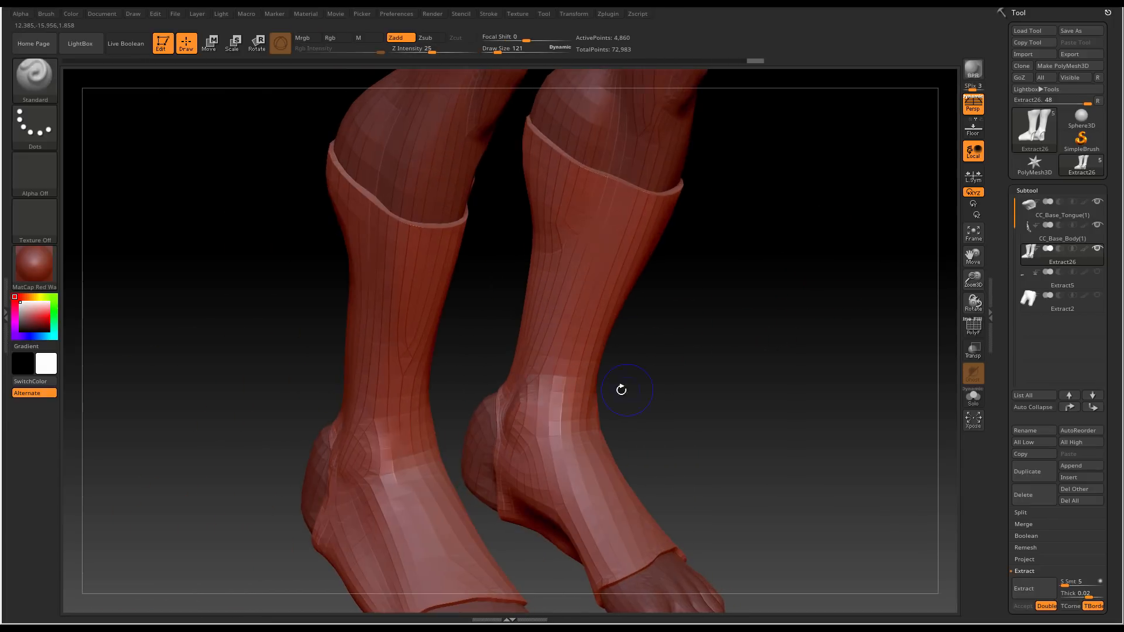
pyautogui.keyDown('shift'); pyautogui.moveTo(551, 426); pyautogui.dragTo(561, 410); pyautogui.keyUp('shift')
pyautogui.moveTo(662, 363)
pyautogui.mouseDown()
pyautogui.moveTo(732, 374)
pyautogui.moveTo(765, 333)
pyautogui.moveTo(705, 272)
pyautogui.moveTo(585, 265)
pyautogui.mouseUp()
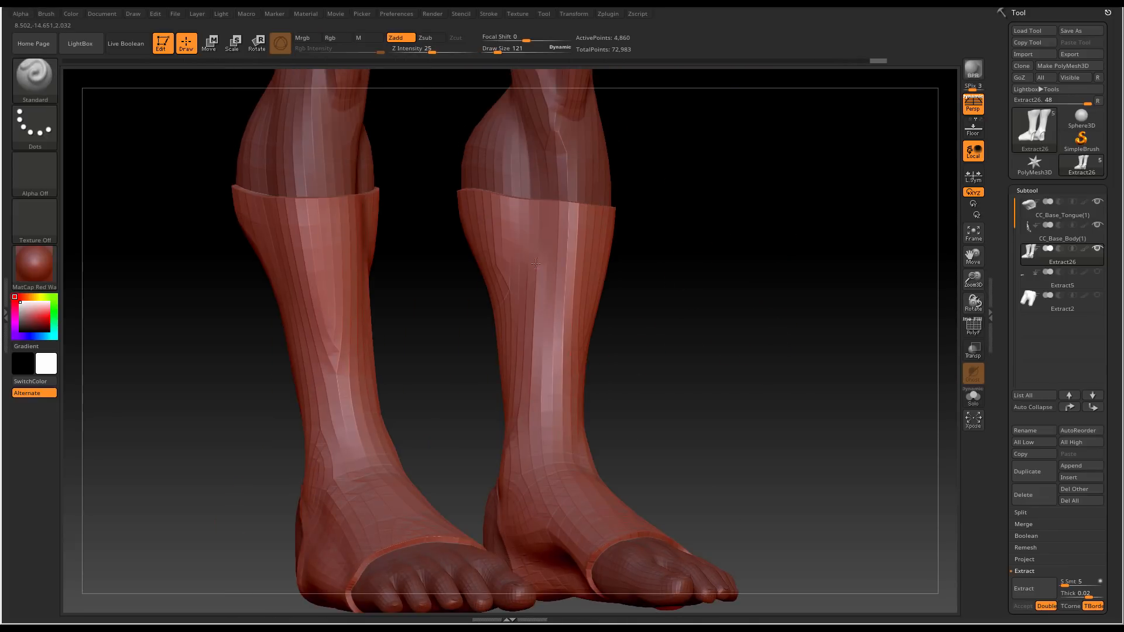
pyautogui.moveTo(645, 410)
pyautogui.mouseDown()
pyautogui.moveTo(728, 326)
pyautogui.moveTo(783, 178)
pyautogui.moveTo(845, 213)
pyautogui.moveTo(748, 350)
pyautogui.moveTo(725, 356)
pyautogui.mouseUp()
pyautogui.moveTo(625, 293)
pyautogui.keyDown('shift'); pyautogui.mouseDown()
pyautogui.moveTo(611, 325)
pyautogui.moveTo(589, 252)
pyautogui.moveTo(609, 275)
pyautogui.moveTo(621, 246)
pyautogui.moveTo(619, 315)
pyautogui.mouseUp(); pyautogui.keyUp('shift')
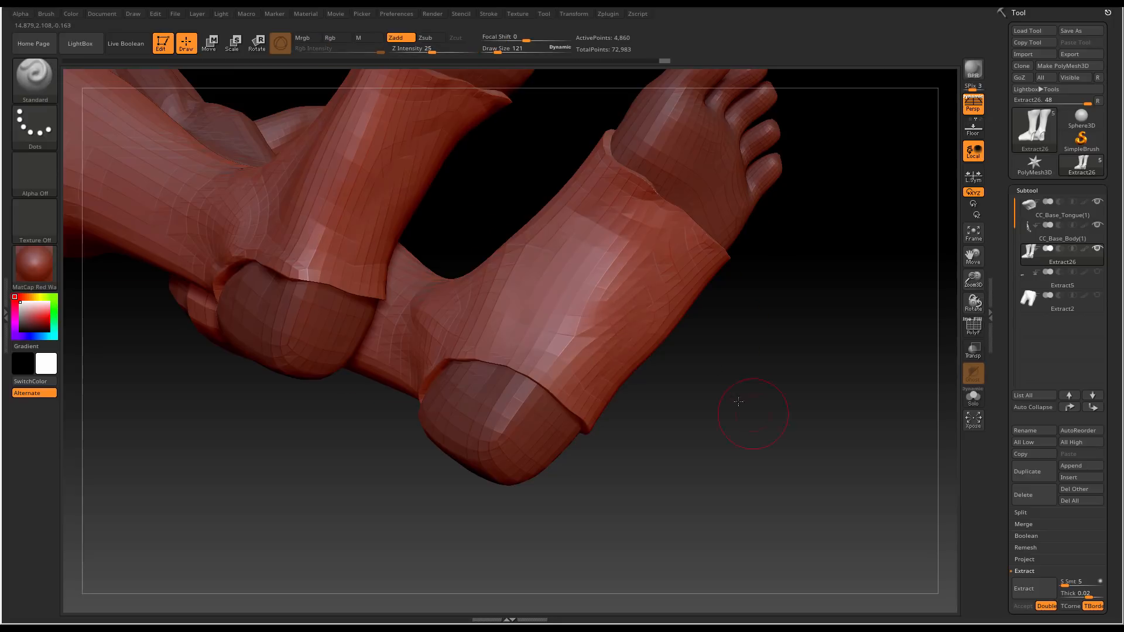
# Switch to the Move brush and adjust the foot wraps' shape and edges around the heels and forefeet
pyautogui.moveTo(738, 402)
pyautogui.mouseDown()
pyautogui.moveTo(545, 533)
pyautogui.moveTo(765, 417)
pyautogui.moveTo(810, 356)
pyautogui.moveTo(803, 293)
pyautogui.mouseUp()
pyautogui.click(35, 76)
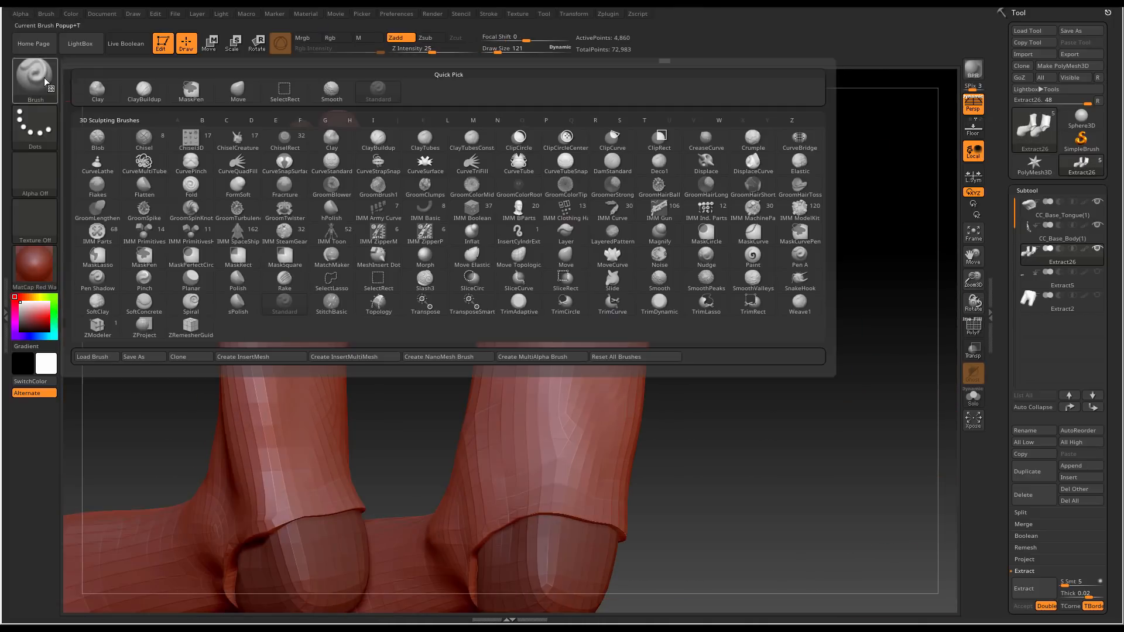
pyautogui.click(238, 91)
pyautogui.moveTo(529, 299); pyautogui.dragTo(526, 293)
pyautogui.moveTo(423, 319); pyautogui.dragTo(609, 313)
pyautogui.moveTo(504, 295)
pyautogui.mouseDown()
pyautogui.moveTo(514, 288)
pyautogui.moveTo(478, 281)
pyautogui.mouseUp()
pyautogui.moveTo(397, 284); pyautogui.dragTo(281, 283)
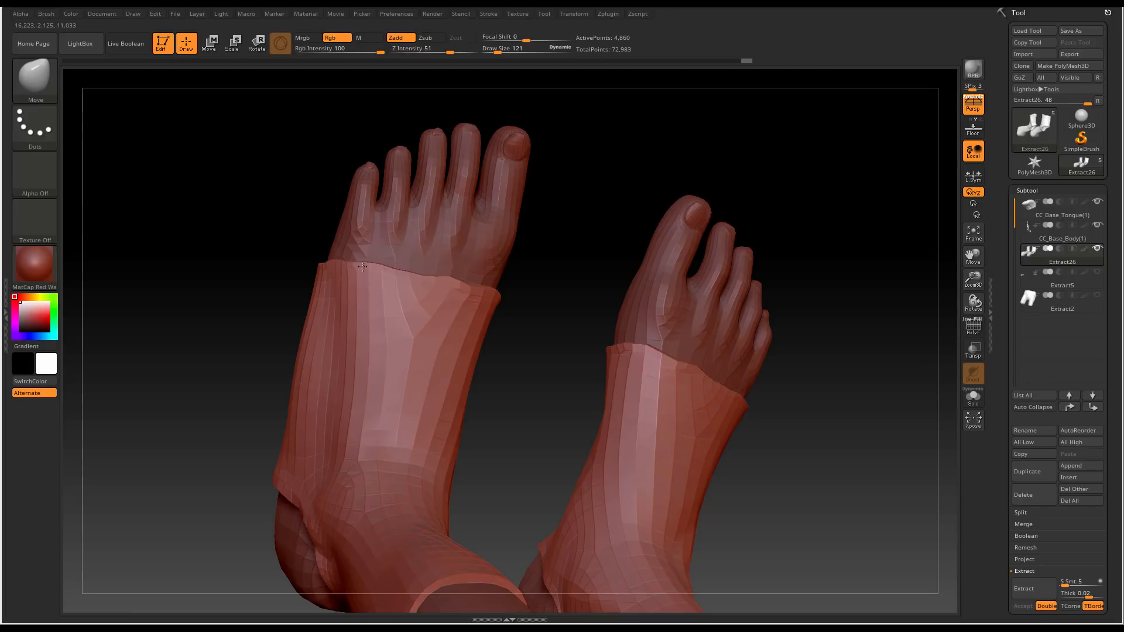
pyautogui.moveTo(548, 325)
pyautogui.keyDown('shift'); pyautogui.mouseDown()
pyautogui.moveTo(516, 187)
pyautogui.moveTo(549, 107)
pyautogui.moveTo(637, 306)
pyautogui.moveTo(775, 325)
pyautogui.moveTo(739, 490)
pyautogui.moveTo(695, 389)
pyautogui.mouseUp(); pyautogui.keyUp('shift')
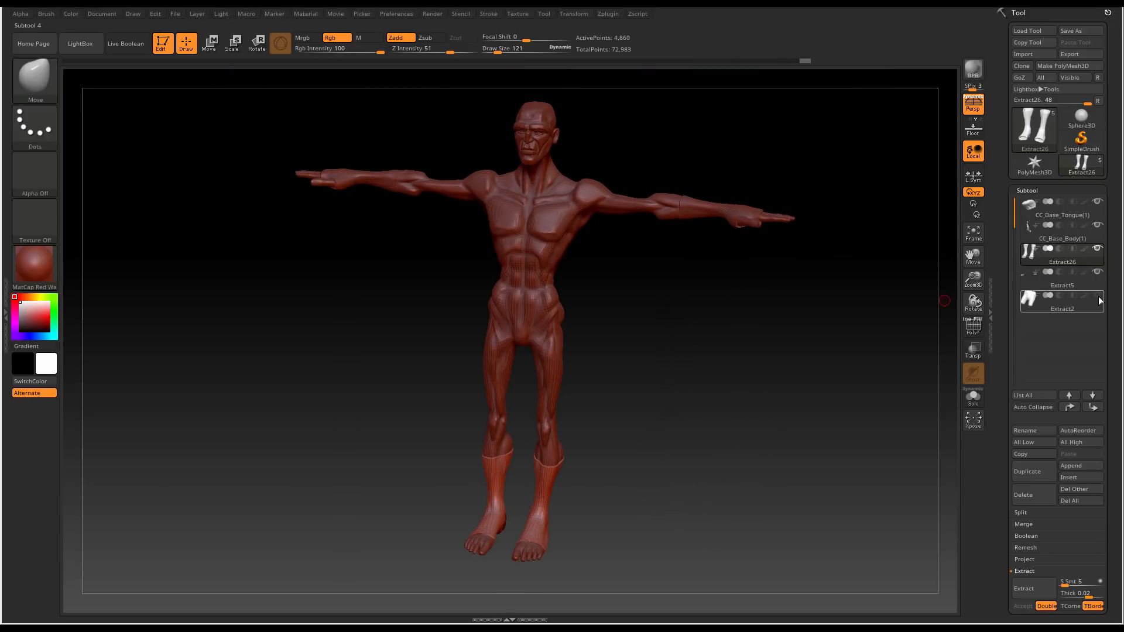
# Subdivide the foot wraps once
pyautogui.moveTo(818, 333); pyautogui.dragTo(711, 406)
pyautogui.keyDown('alt'); pyautogui.moveTo(709, 461); pyautogui.dragTo(786, 436); pyautogui.keyUp('alt')
pyautogui.keyDown('alt'); pyautogui.moveTo(769, 343); pyautogui.dragTo(758, 285); pyautogui.keyUp('alt')
pyautogui.press('ctrl')
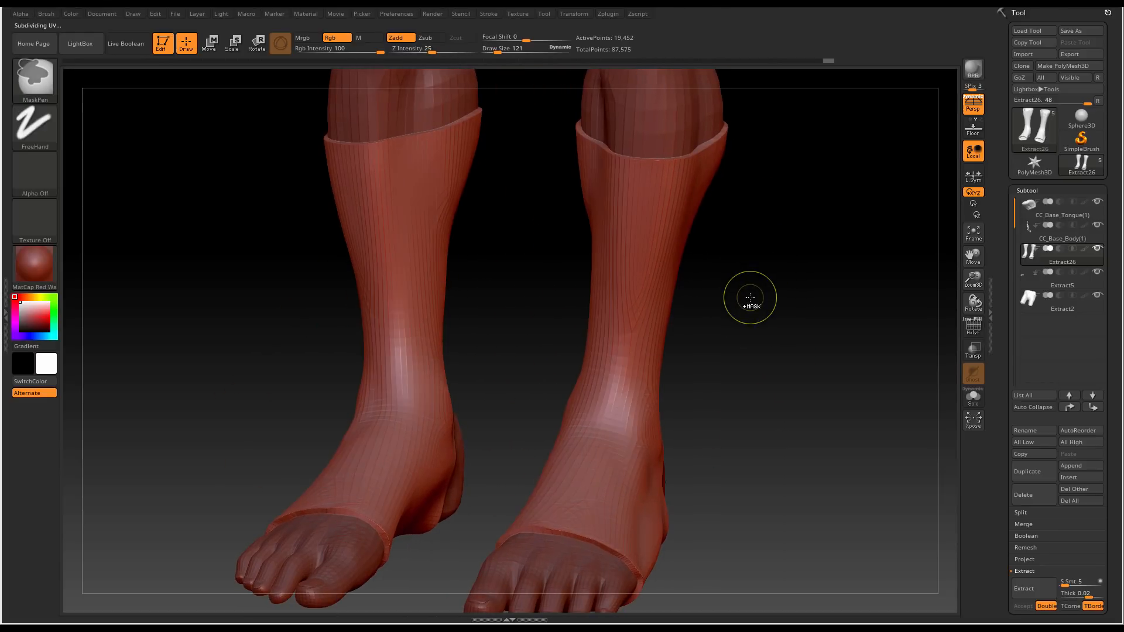
pyautogui.keyDown('shift'); pyautogui.moveTo(724, 209); pyautogui.dragTo(779, 247); pyautogui.keyUp('shift')
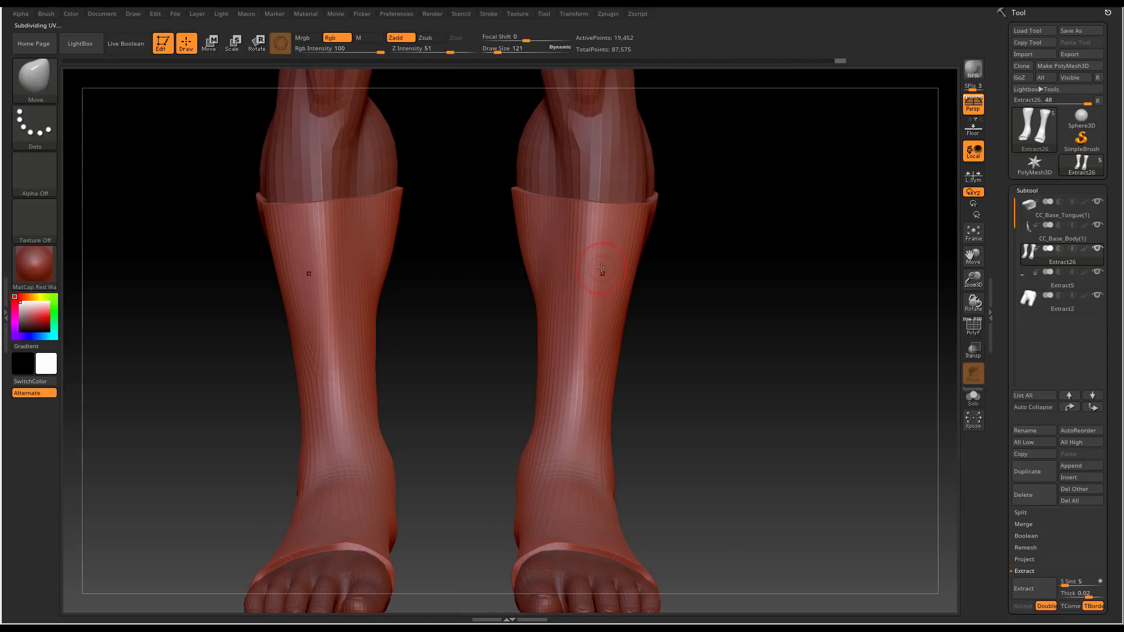
# Switch to the Standard brush and refine the surface of the foot wraps along the shins and calves
pyautogui.click(36, 82)
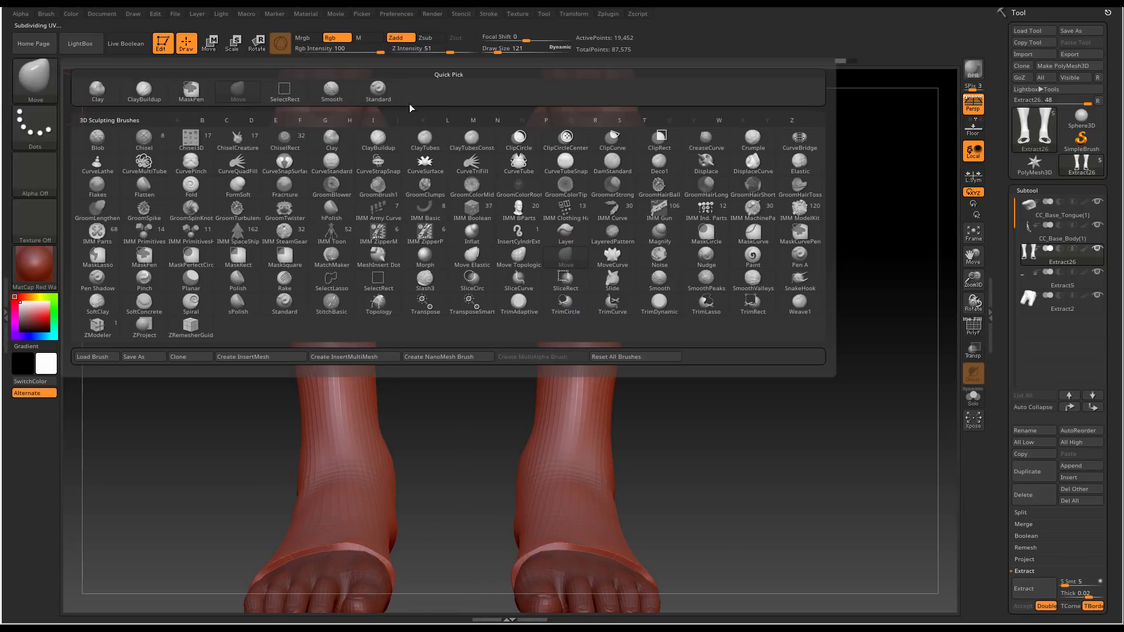
pyautogui.click(378, 92)
pyautogui.moveTo(462, 317); pyautogui.dragTo(508, 324)
pyautogui.moveTo(551, 346)
pyautogui.mouseDown()
pyautogui.moveTo(545, 228)
pyautogui.moveTo(562, 358)
pyautogui.moveTo(516, 258)
pyautogui.mouseUp()
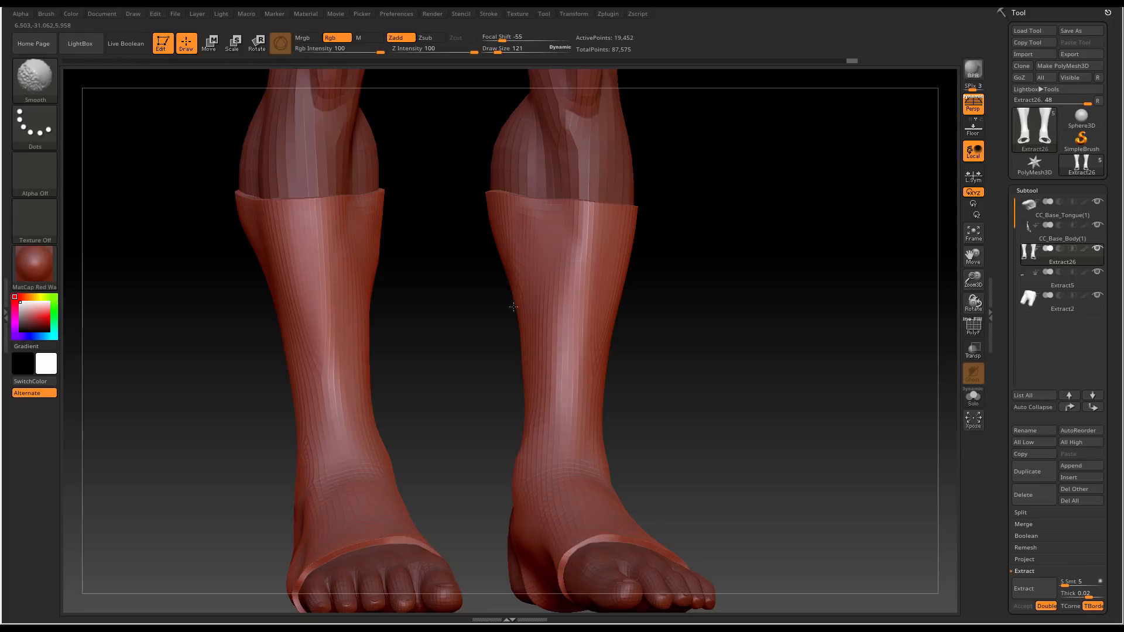
pyautogui.moveTo(706, 357)
pyautogui.keyDown('alt'); pyautogui.mouseDown()
pyautogui.moveTo(697, 248)
pyautogui.moveTo(665, 591)
pyautogui.mouseUp(); pyautogui.keyUp('alt')
# Select the gloves subtool, subdivide it once and smooth the back of the hand near the wrist
pyautogui.click(1034, 280)
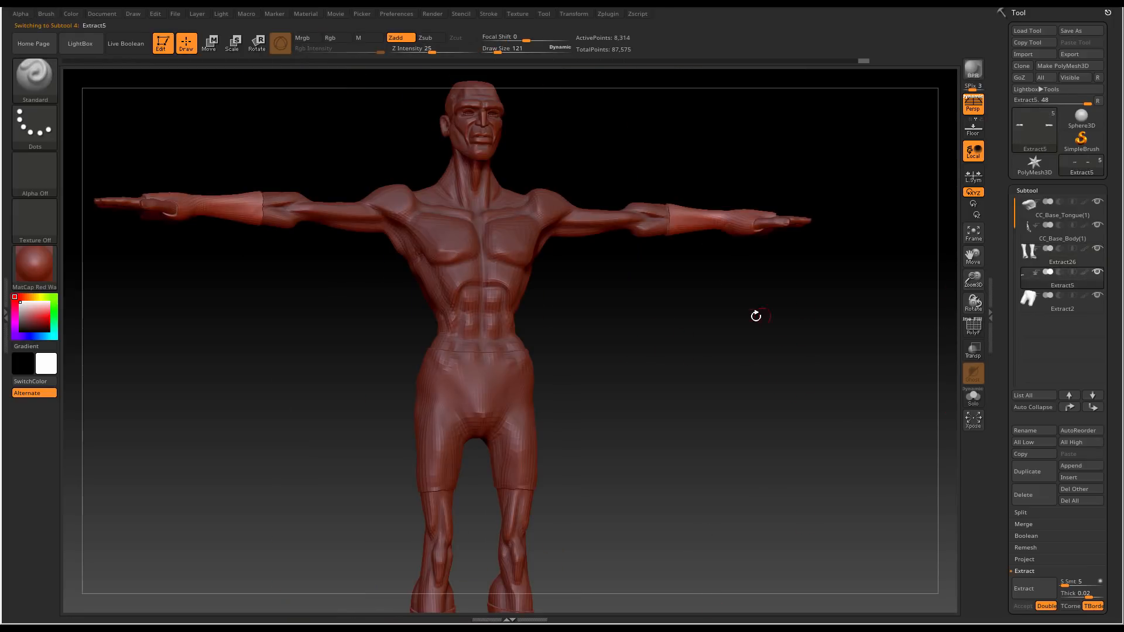
pyautogui.press('f')
pyautogui.keyDown('alt'); pyautogui.moveTo(758, 295); pyautogui.dragTo(735, 370); pyautogui.keyUp('alt')
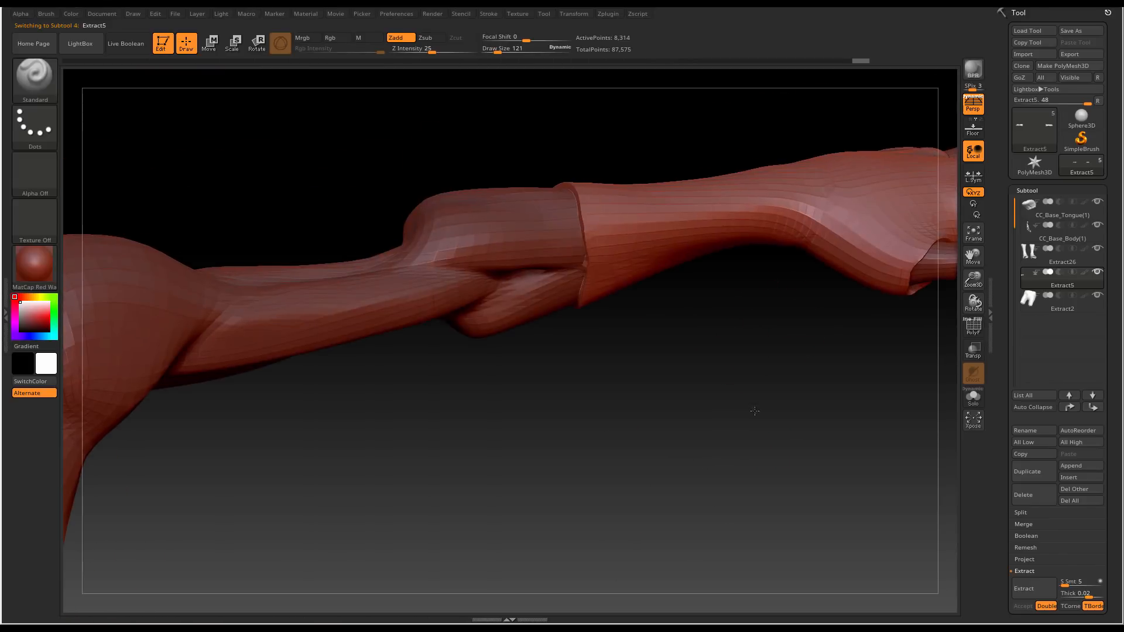
pyautogui.keyDown('alt'); pyautogui.moveTo(754, 410); pyautogui.dragTo(776, 140); pyautogui.keyUp('alt')
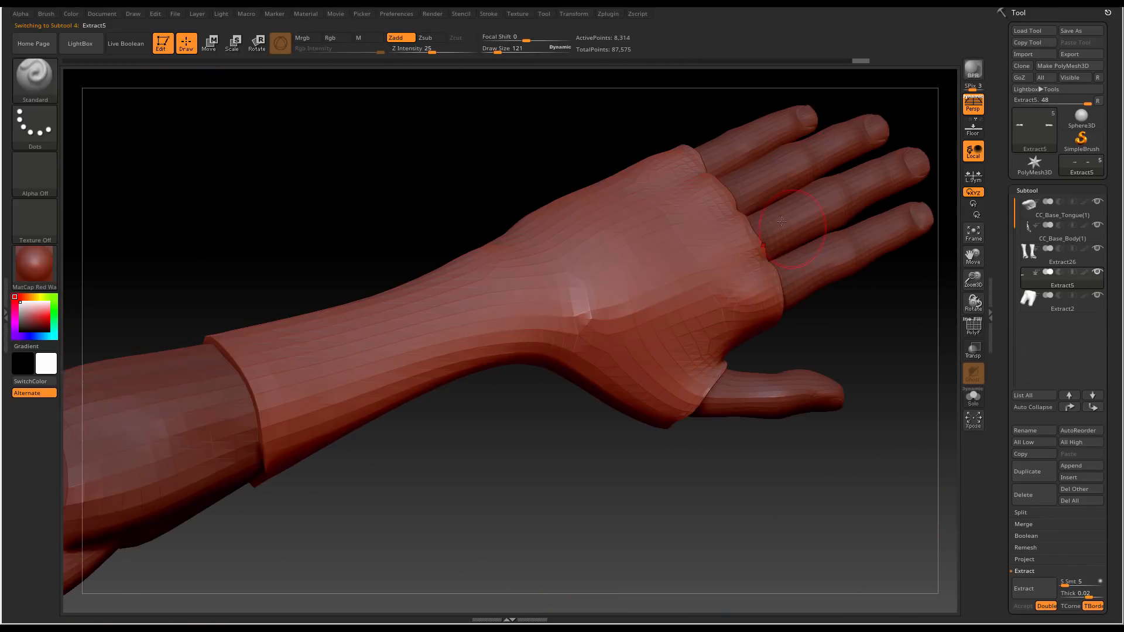
pyautogui.hotkey('ctrl', 'd')
pyautogui.keyDown('shift'); pyautogui.moveTo(605, 277); pyautogui.dragTo(588, 316); pyautogui.keyUp('shift')
# Smooth the gloves across the palms and along the undersides of the forearms
pyautogui.moveTo(571, 498); pyautogui.dragTo(621, 199)
pyautogui.moveTo(722, 258); pyautogui.dragTo(679, 368)
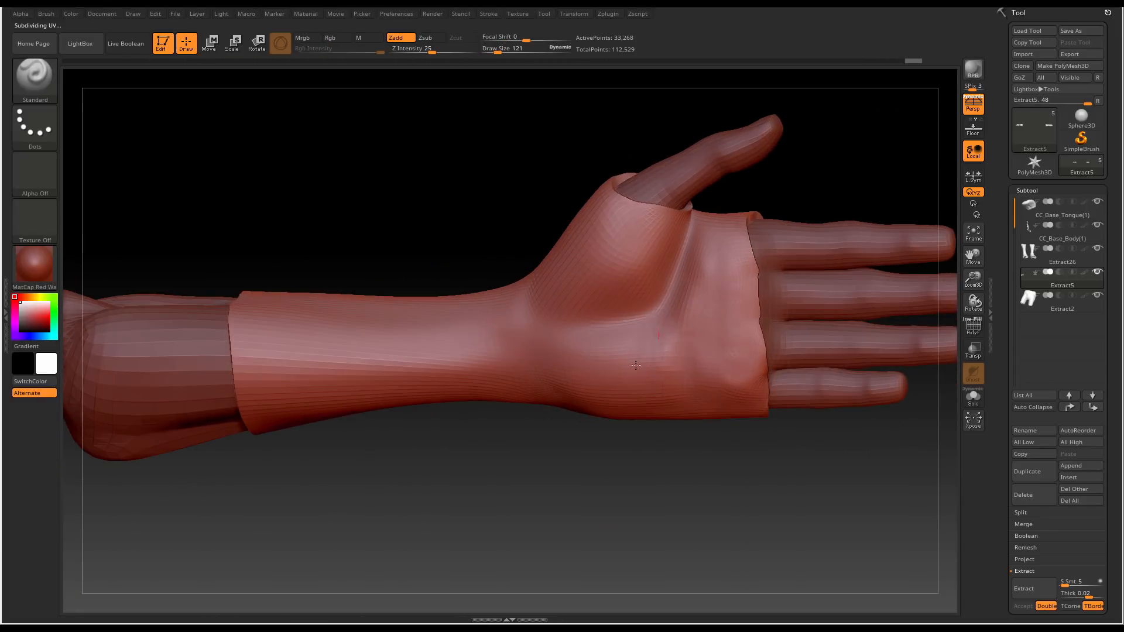
pyautogui.keyDown('shift'); pyautogui.moveTo(602, 364); pyautogui.dragTo(684, 367); pyautogui.keyUp('shift')
pyautogui.moveTo(603, 475)
pyautogui.mouseDown()
pyautogui.moveTo(525, 266)
pyautogui.moveTo(529, 241)
pyautogui.mouseUp()
pyautogui.moveTo(569, 376)
pyautogui.mouseDown()
pyautogui.moveTo(344, 440)
pyautogui.moveTo(423, 421)
pyautogui.mouseUp()
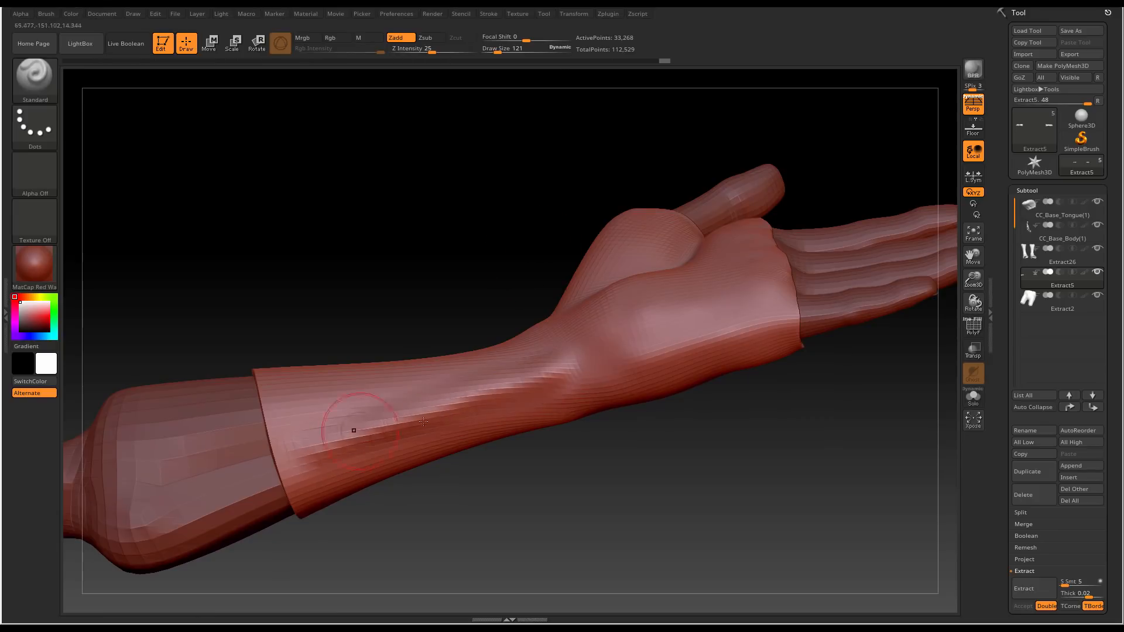
pyautogui.keyDown('shift'); pyautogui.moveTo(320, 471); pyautogui.dragTo(356, 474); pyautogui.keyUp('shift')
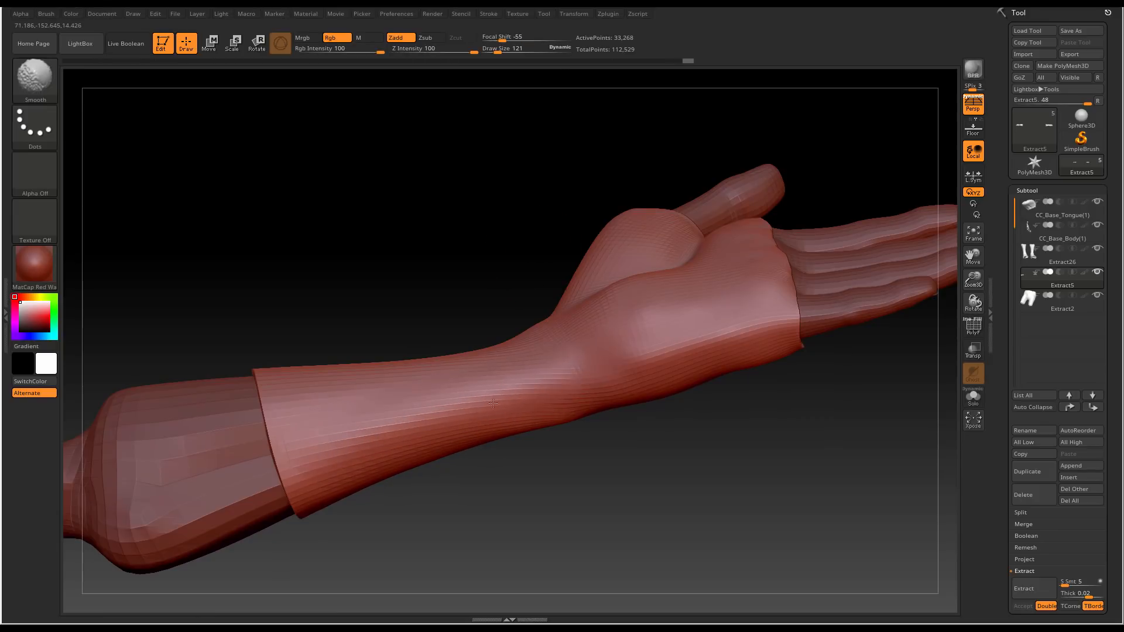
# Select the shorts subtool and subdivide it once
pyautogui.moveTo(630, 463)
pyautogui.keyDown('alt'); pyautogui.mouseDown()
pyautogui.moveTo(556, 541)
pyautogui.moveTo(780, 408)
pyautogui.mouseUp(); pyautogui.keyUp('alt')
pyautogui.moveTo(780, 408); pyautogui.dragTo(739, 430)
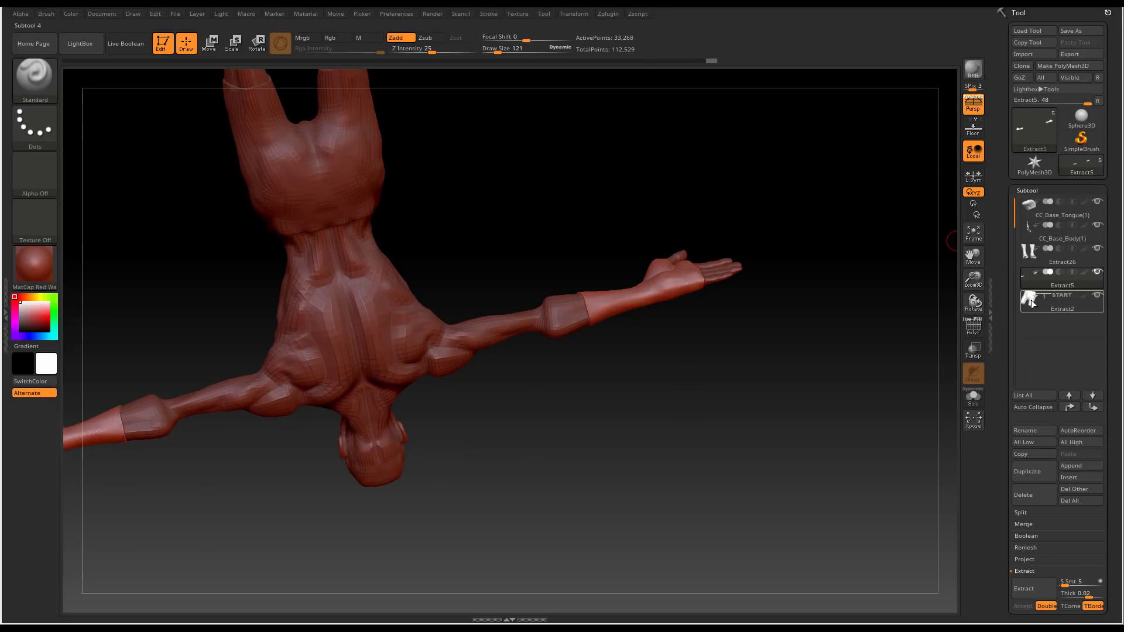
pyautogui.click(1032, 304)
pyautogui.keyDown('shift'); pyautogui.moveTo(620, 201); pyautogui.dragTo(457, 417); pyautogui.keyUp('shift')
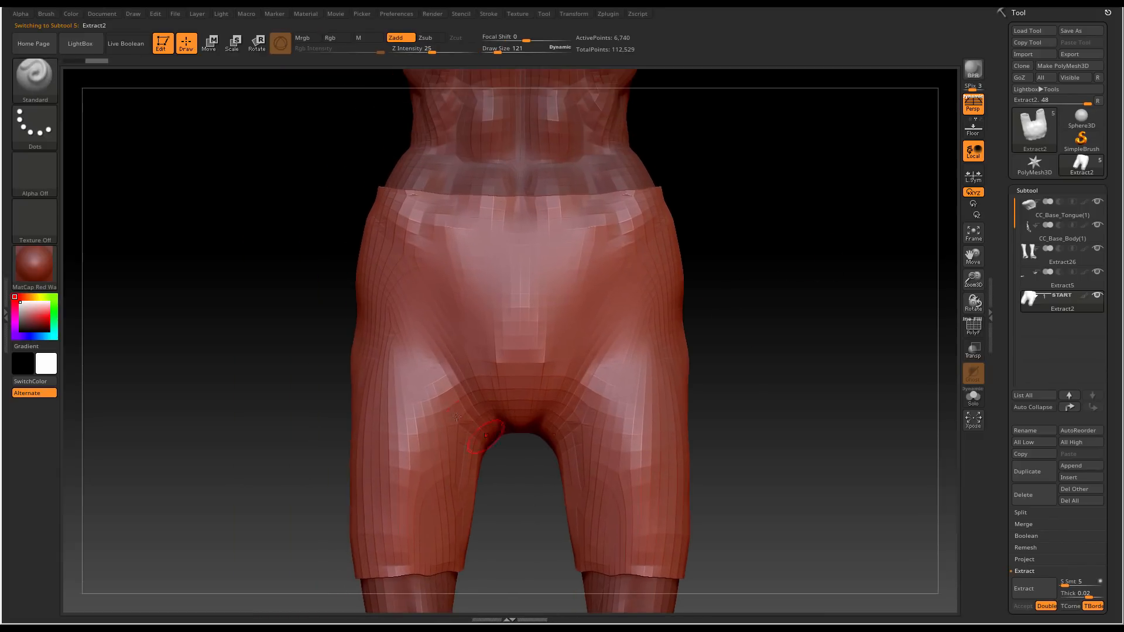
pyautogui.hotkey('ctrl', 'd')
# Sculpt a raised waistband ridge across the front of the shorts and smooth the band above it
pyautogui.moveTo(258, 293); pyautogui.dragTo(418, 309)
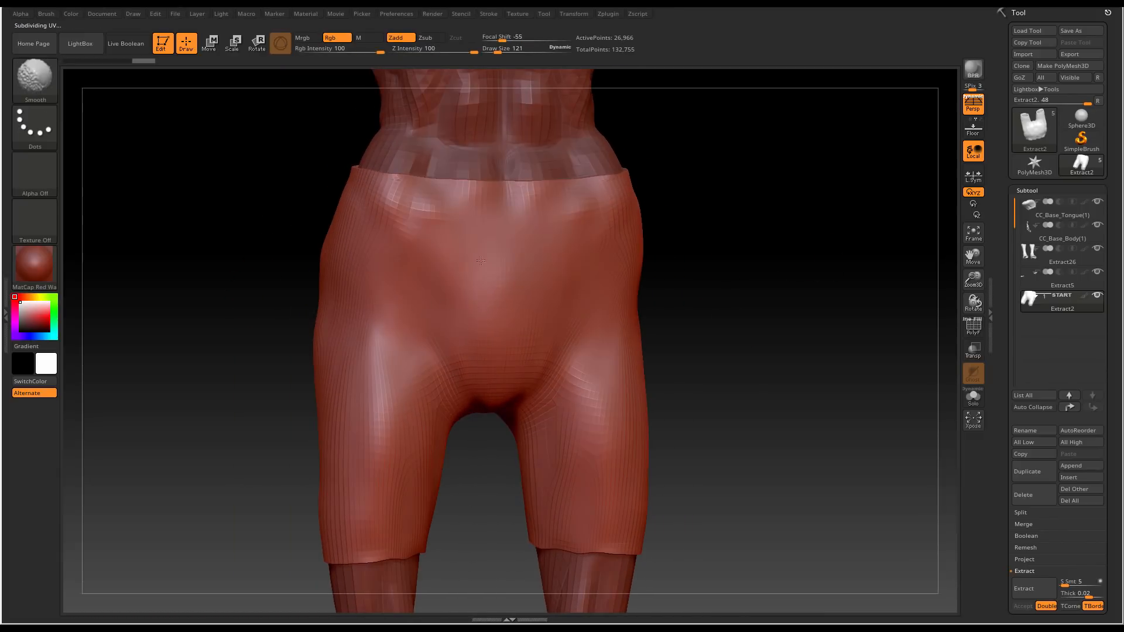
pyautogui.moveTo(414, 182)
pyautogui.mouseDown()
pyautogui.moveTo(555, 202)
pyautogui.moveTo(425, 225)
pyautogui.moveTo(563, 205)
pyautogui.moveTo(428, 217)
pyautogui.moveTo(421, 202)
pyautogui.moveTo(398, 228)
pyautogui.moveTo(340, 215)
pyautogui.mouseUp()
pyautogui.keyDown('shift'); pyautogui.moveTo(410, 202); pyautogui.dragTo(378, 212); pyautogui.keyUp('shift')
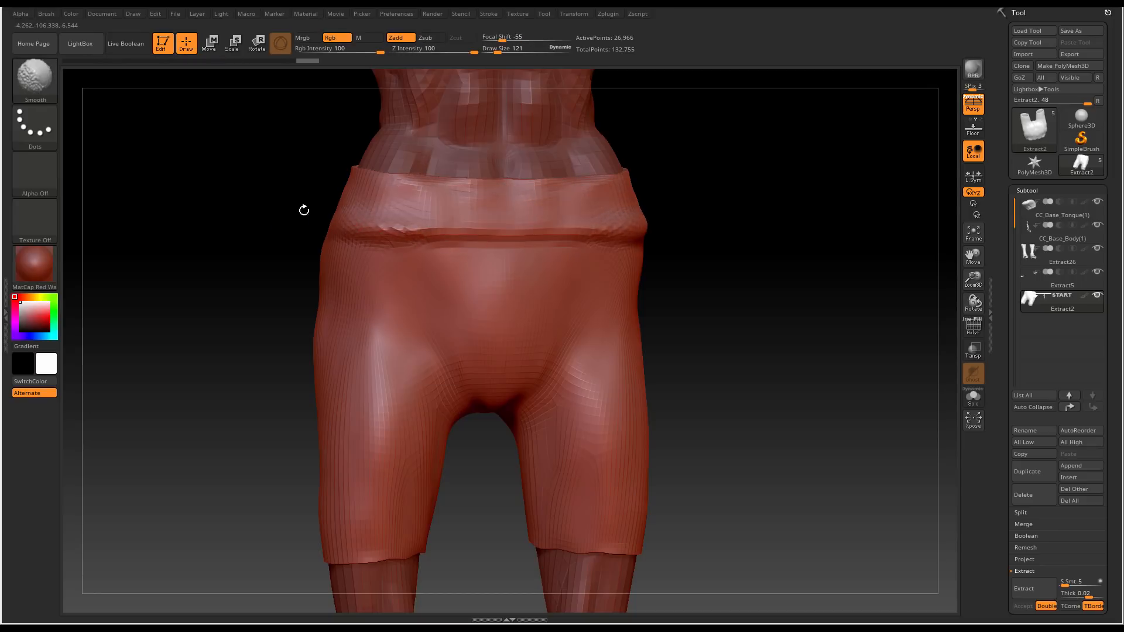
# Continue the waistband ridge around the sides and back of the shorts with the Standard brush, smoothing uneven spots
pyautogui.moveTo(304, 208)
pyautogui.mouseDown()
pyautogui.moveTo(456, 220)
pyautogui.moveTo(282, 196)
pyautogui.mouseUp()
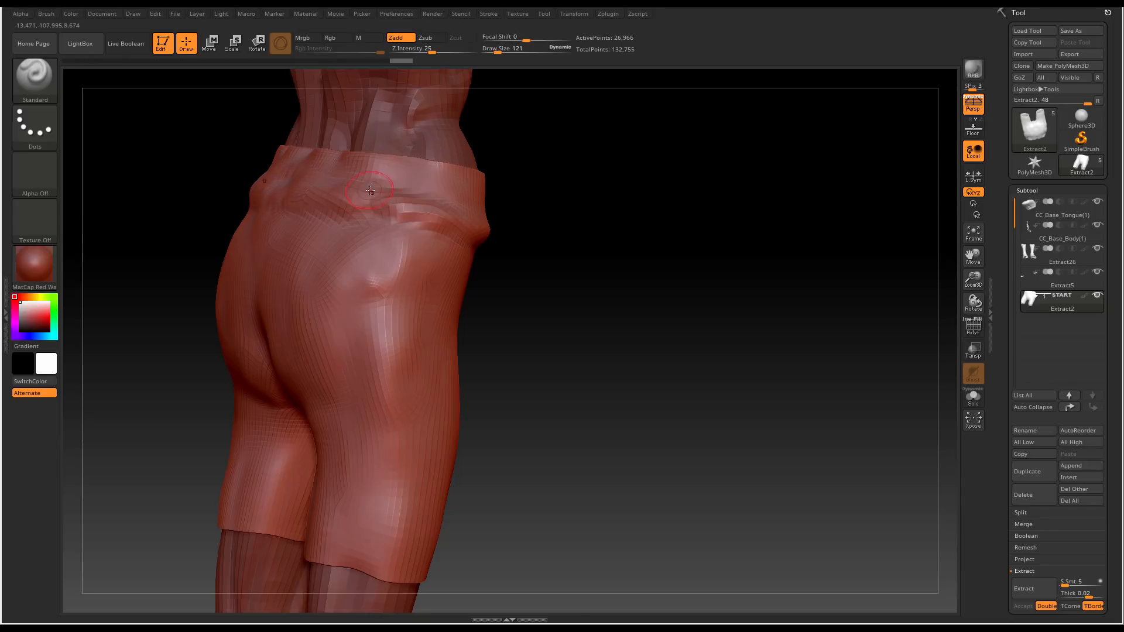
pyautogui.moveTo(185, 228)
pyautogui.keyDown('alt'); pyautogui.mouseDown()
pyautogui.moveTo(226, 303)
pyautogui.moveTo(281, 300)
pyautogui.mouseUp(); pyautogui.keyUp('alt')
pyautogui.moveTo(380, 282)
pyautogui.mouseDown()
pyautogui.moveTo(351, 291)
pyautogui.moveTo(265, 278)
pyautogui.moveTo(180, 235)
pyautogui.moveTo(442, 290)
pyautogui.mouseUp()
pyautogui.moveTo(530, 288); pyautogui.dragTo(592, 282)
pyautogui.moveTo(386, 241)
pyautogui.mouseDown()
pyautogui.moveTo(333, 232)
pyautogui.moveTo(467, 256)
pyautogui.moveTo(348, 254)
pyautogui.mouseUp()
pyautogui.keyDown('shift'); pyautogui.moveTo(451, 277); pyautogui.dragTo(476, 279); pyautogui.keyUp('shift')
pyautogui.moveTo(649, 272)
pyautogui.mouseDown()
pyautogui.moveTo(378, 297)
pyautogui.moveTo(477, 290)
pyautogui.moveTo(401, 281)
pyautogui.moveTo(472, 292)
pyautogui.moveTo(400, 294)
pyautogui.mouseUp()
# Subdivide the shorts again and build up a raised rim along the waistband's upper edge at the back
pyautogui.hotkey('ctrl', 'd')
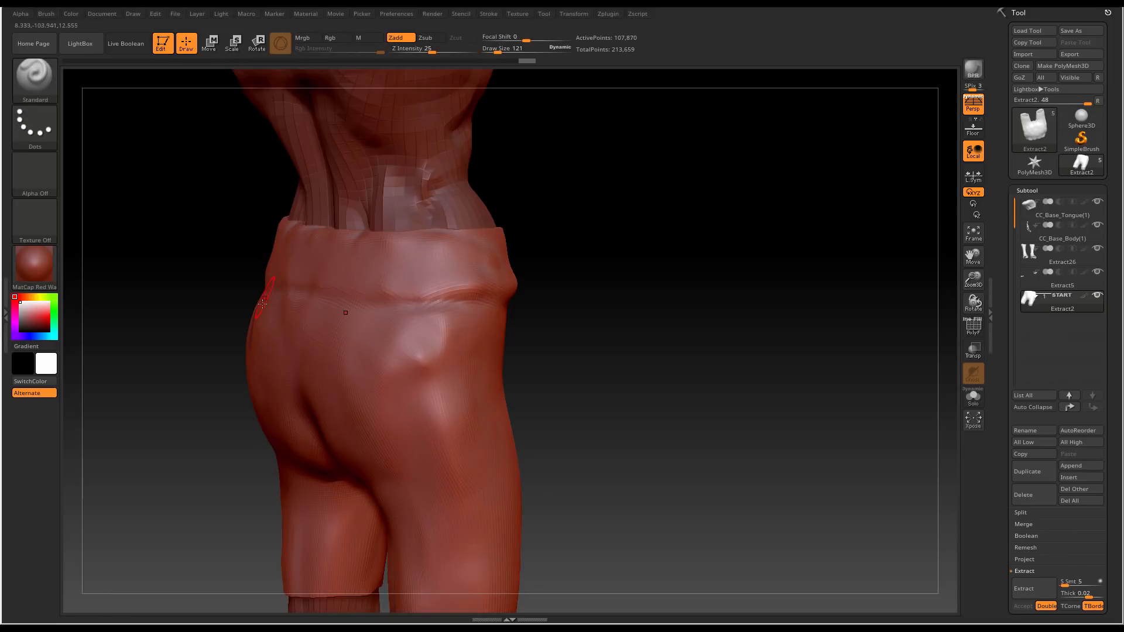
pyautogui.moveTo(685, 272)
pyautogui.mouseDown()
pyautogui.moveTo(527, 247)
pyautogui.moveTo(601, 227)
pyautogui.moveTo(644, 235)
pyautogui.moveTo(510, 253)
pyautogui.mouseUp()
pyautogui.moveTo(334, 293)
pyautogui.mouseDown()
pyautogui.moveTo(301, 299)
pyautogui.moveTo(422, 291)
pyautogui.mouseUp()
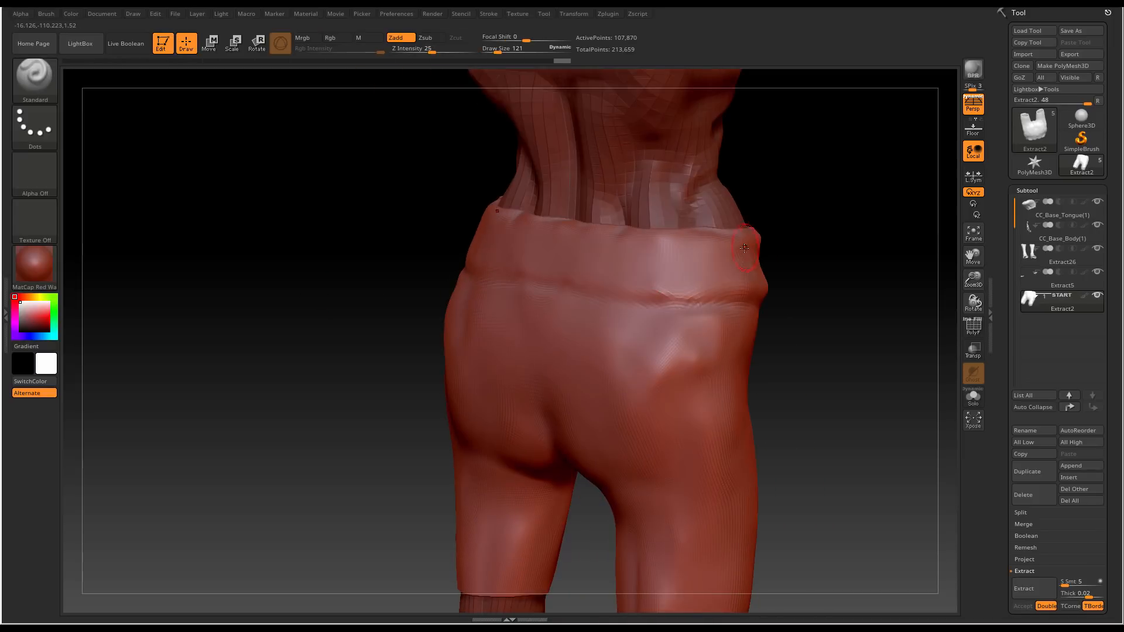
pyautogui.moveTo(698, 239)
pyautogui.mouseDown()
pyautogui.moveTo(577, 230)
pyautogui.moveTo(639, 235)
pyautogui.mouseUp()
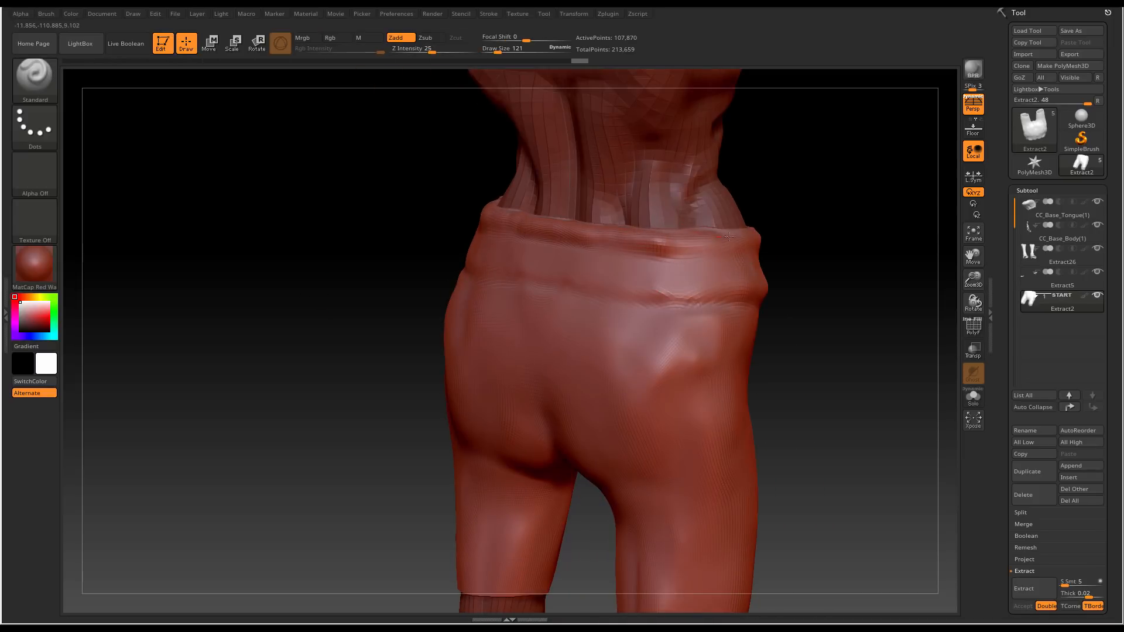
# Fill out the waistband between its ridges and continue shaping it around the hips toward the front
pyautogui.moveTo(689, 292)
pyautogui.mouseDown()
pyautogui.moveTo(515, 278)
pyautogui.moveTo(697, 287)
pyautogui.mouseUp()
pyautogui.moveTo(670, 256); pyautogui.dragTo(530, 248)
pyautogui.moveTo(591, 268)
pyautogui.mouseDown()
pyautogui.moveTo(707, 262)
pyautogui.moveTo(630, 261)
pyautogui.moveTo(674, 246)
pyautogui.mouseUp()
pyautogui.moveTo(837, 243)
pyautogui.mouseDown()
pyautogui.moveTo(813, 246)
pyautogui.moveTo(845, 278)
pyautogui.moveTo(798, 322)
pyautogui.mouseUp()
pyautogui.moveTo(600, 220); pyautogui.dragTo(526, 221)
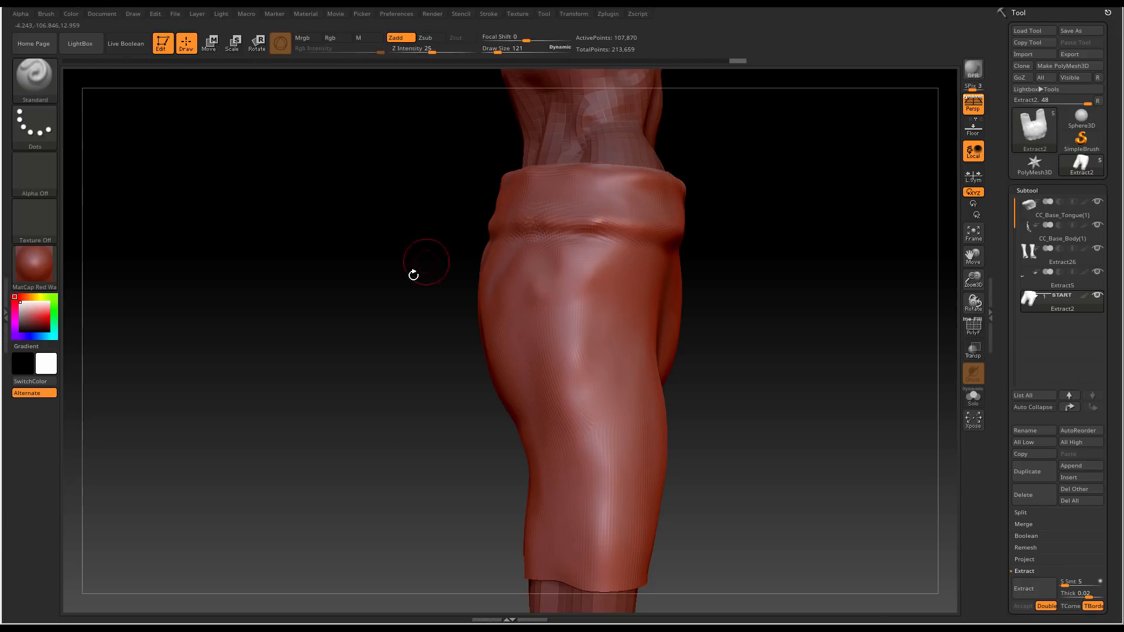
# Sculpt vertical folds down the front of the shorts' legs with the Standard brush
pyautogui.moveTo(414, 271)
pyautogui.mouseDown()
pyautogui.moveTo(378, 294)
pyautogui.moveTo(364, 369)
pyautogui.moveTo(256, 106)
pyautogui.mouseUp()
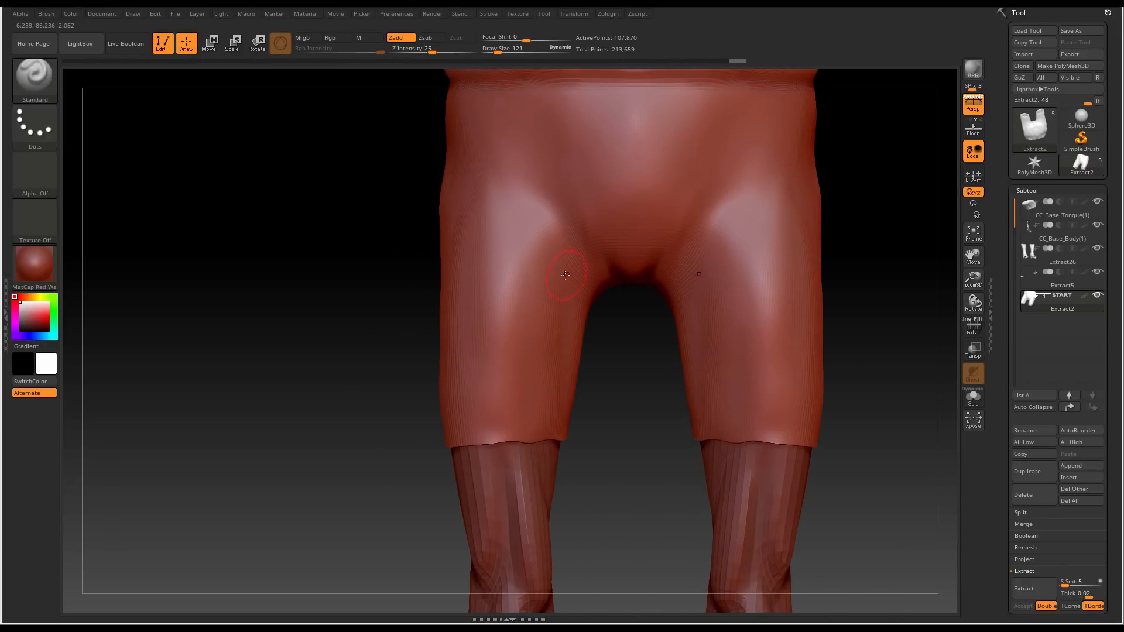
pyautogui.moveTo(548, 227); pyautogui.dragTo(554, 376)
pyautogui.moveTo(556, 283); pyautogui.dragTo(562, 374)
pyautogui.moveTo(574, 302); pyautogui.dragTo(567, 393)
pyautogui.moveTo(532, 228); pyautogui.dragTo(510, 393)
pyautogui.moveTo(504, 216)
pyautogui.mouseDown()
pyautogui.moveTo(494, 404)
pyautogui.moveTo(478, 380)
pyautogui.mouseUp()
pyautogui.moveTo(461, 232)
pyautogui.mouseDown()
pyautogui.moveTo(457, 384)
pyautogui.moveTo(462, 369)
pyautogui.mouseUp()
# Drop the shorts to the lower subdivision level and smooth the leg folds
pyautogui.keyDown('alt'); pyautogui.moveTo(337, 396); pyautogui.dragTo(317, 472); pyautogui.keyUp('alt')
pyautogui.hotkey('shift', 'd')
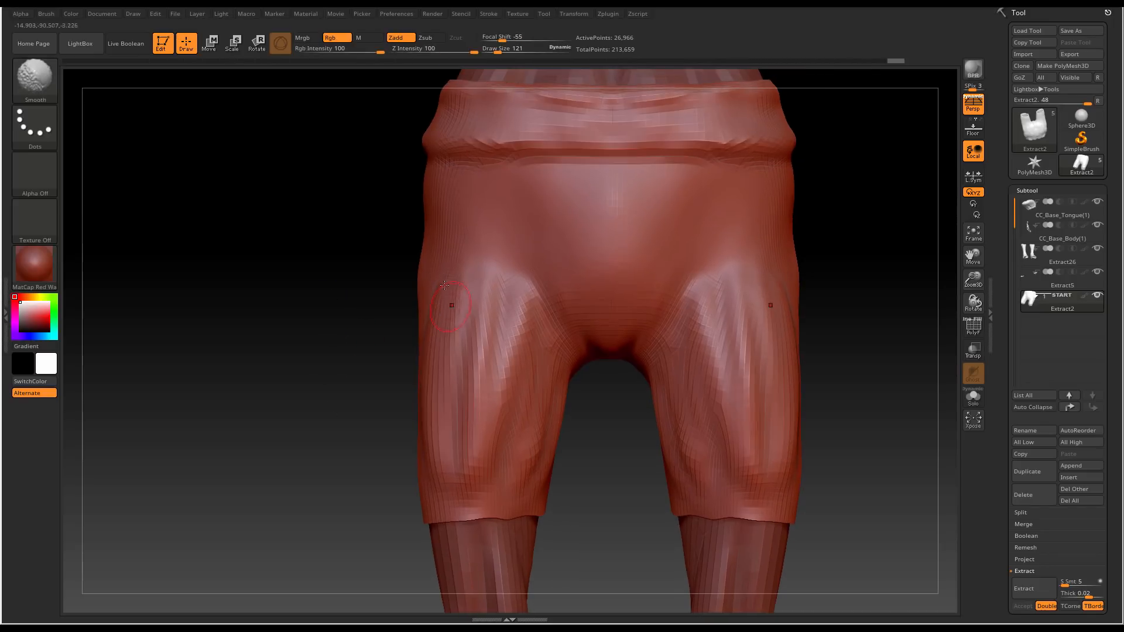
pyautogui.moveTo(452, 307)
pyautogui.keyDown('shift'); pyautogui.mouseDown()
pyautogui.moveTo(443, 436)
pyautogui.moveTo(487, 351)
pyautogui.moveTo(556, 359)
pyautogui.moveTo(555, 430)
pyautogui.mouseUp(); pyautogui.keyUp('shift')
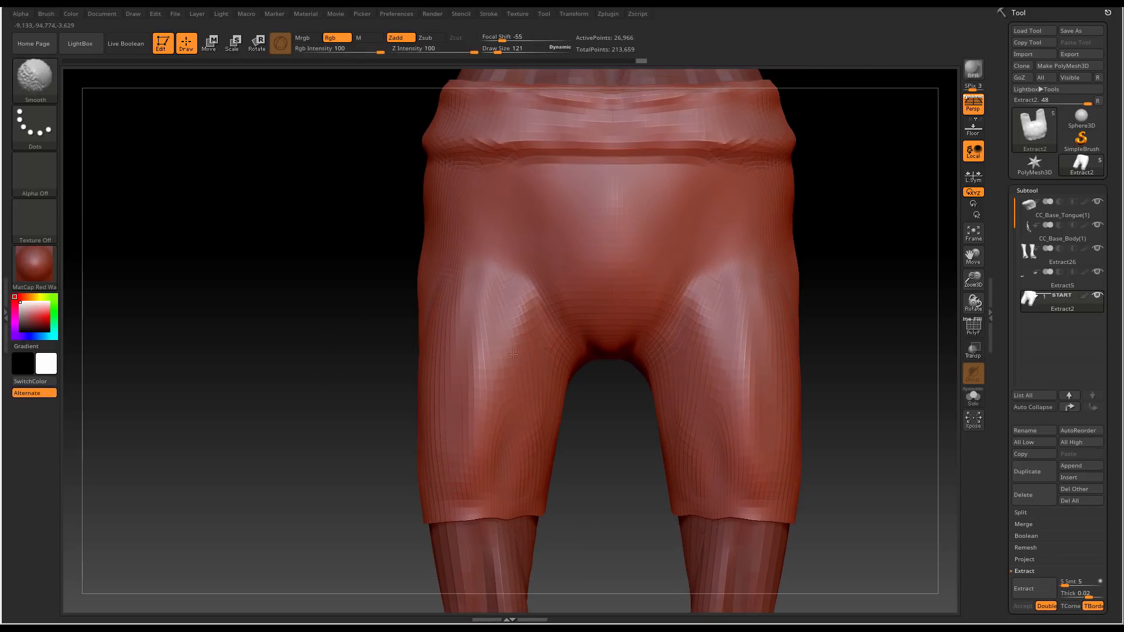
# Set the draw size to 169, sculpt folds from the groin down the front thighs and smooth them
pyautogui.keyDown('alt'); pyautogui.moveTo(339, 354); pyautogui.dragTo(330, 396); pyautogui.keyUp('alt')
pyautogui.press('space')
pyautogui.moveTo(539, 285); pyautogui.dragTo(573, 327)
pyautogui.moveTo(507, 269); pyautogui.dragTo(556, 372)
pyautogui.moveTo(491, 305); pyautogui.dragTo(514, 401)
pyautogui.moveTo(486, 404)
pyautogui.mouseDown()
pyautogui.moveTo(524, 448)
pyautogui.moveTo(511, 481)
pyautogui.moveTo(530, 527)
pyautogui.mouseUp()
pyautogui.moveTo(487, 432); pyautogui.dragTo(502, 468)
pyautogui.keyDown('shift'); pyautogui.moveTo(501, 445); pyautogui.dragTo(509, 378); pyautogui.keyUp('shift')
pyautogui.keyDown('shift'); pyautogui.moveTo(498, 424); pyautogui.dragTo(489, 460); pyautogui.keyUp('shift')
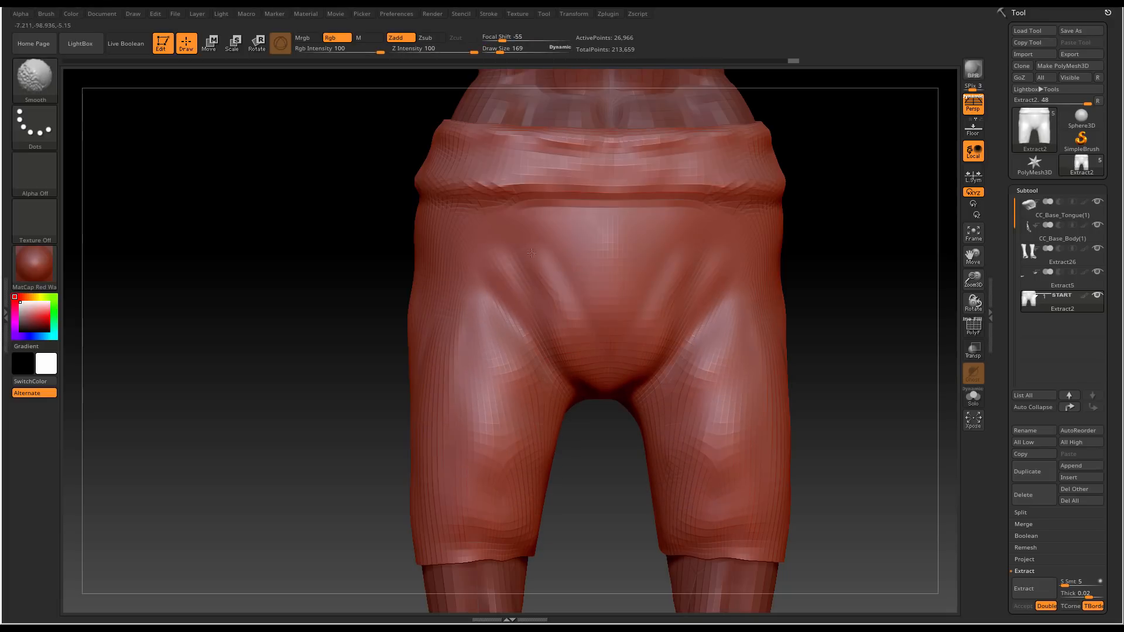
# Sculpt diagonal folds from the hips toward the crotch on the shorts' front and smooth their upper ends
pyautogui.keyDown('shift'); pyautogui.moveTo(548, 266); pyautogui.dragTo(571, 319); pyautogui.keyUp('shift')
pyautogui.moveTo(502, 258)
pyautogui.mouseDown()
pyautogui.moveTo(554, 340)
pyautogui.moveTo(577, 358)
pyautogui.moveTo(575, 347)
pyautogui.mouseUp()
pyautogui.moveTo(345, 343); pyautogui.dragTo(422, 342)
pyautogui.moveTo(450, 237); pyautogui.dragTo(520, 296)
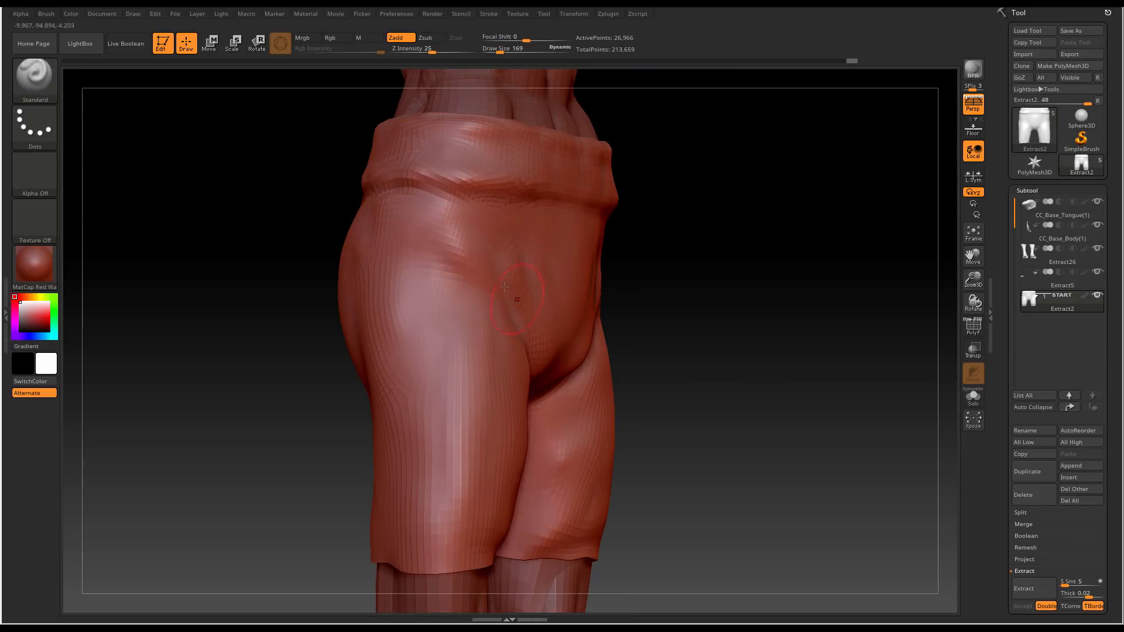
pyautogui.moveTo(459, 264); pyautogui.dragTo(539, 315)
pyautogui.keyDown('shift'); pyautogui.moveTo(449, 244); pyautogui.dragTo(466, 263); pyautogui.keyUp('shift')
# Sculpt curved folds under the buttocks and across the upper back of the shorts' legs
pyautogui.moveTo(264, 339)
pyautogui.mouseDown()
pyautogui.moveTo(395, 336)
pyautogui.moveTo(399, 318)
pyautogui.moveTo(359, 360)
pyautogui.mouseUp()
pyautogui.moveTo(709, 278); pyautogui.dragTo(861, 258)
pyautogui.moveTo(530, 231); pyautogui.dragTo(445, 328)
pyautogui.moveTo(550, 363)
pyautogui.mouseDown()
pyautogui.moveTo(494, 412)
pyautogui.moveTo(505, 437)
pyautogui.mouseUp()
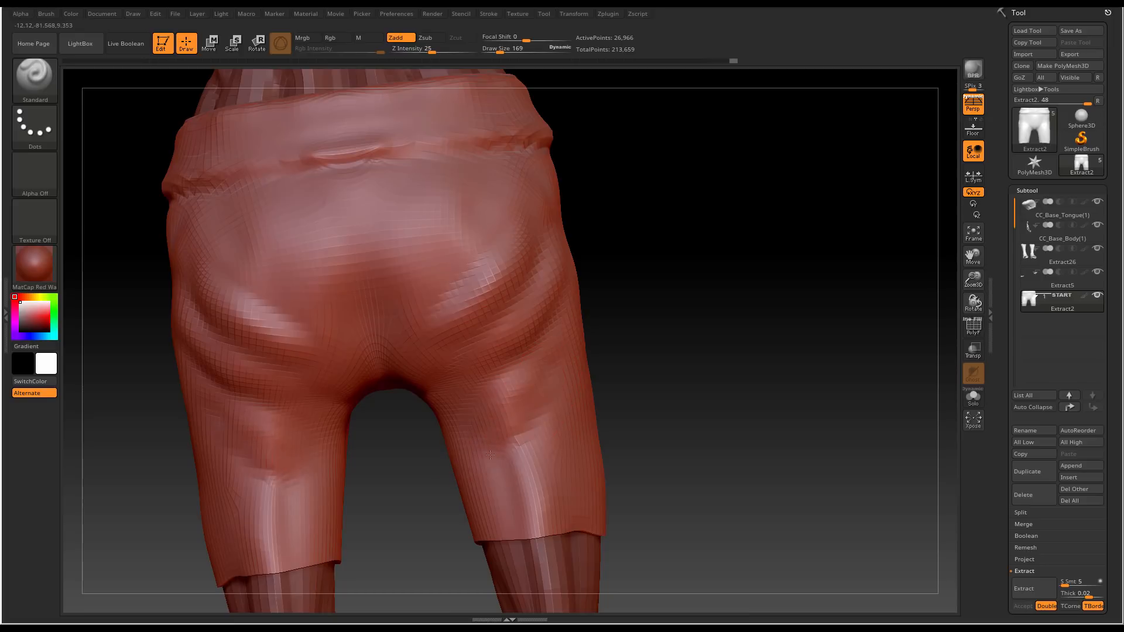
# Add volume with vertical strokes down the back and inner side of the shorts' legs toward the hems
pyautogui.moveTo(302, 433); pyautogui.dragTo(294, 545)
pyautogui.moveTo(329, 430); pyautogui.dragTo(335, 533)
pyautogui.moveTo(309, 430); pyautogui.dragTo(314, 548)
pyautogui.moveTo(296, 460); pyautogui.dragTo(293, 551)
pyautogui.moveTo(274, 460); pyautogui.dragTo(275, 556)
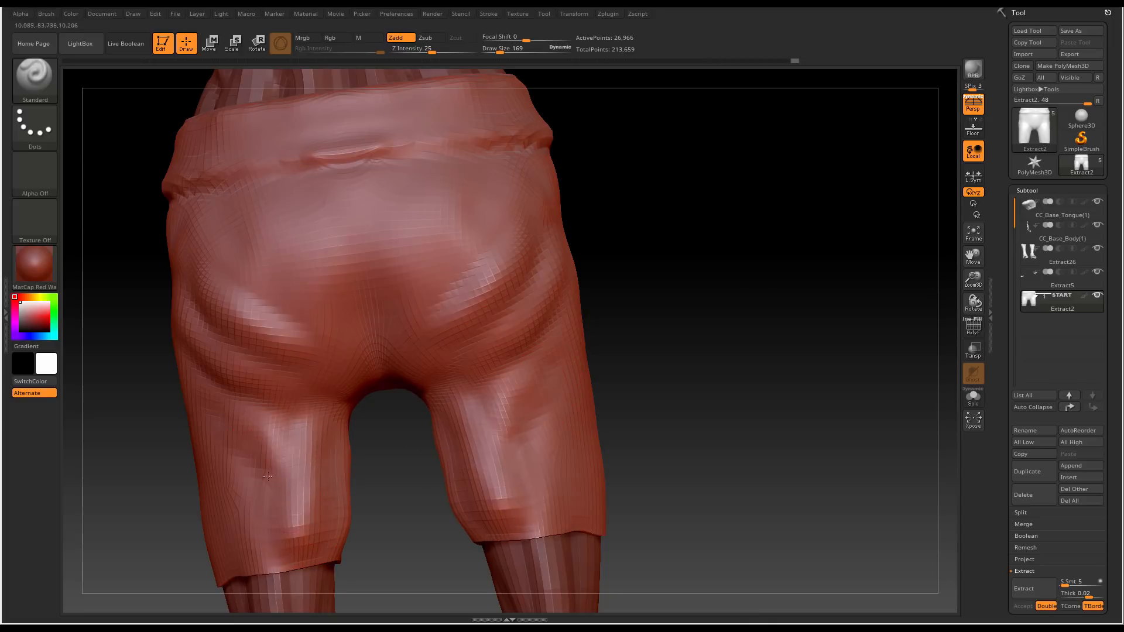
# Sculpt more vertical folds down the outer back of the shorts' legs toward the hems and smooth them
pyautogui.moveTo(264, 424); pyautogui.dragTo(264, 556)
pyautogui.moveTo(245, 425)
pyautogui.mouseDown()
pyautogui.moveTo(246, 550)
pyautogui.moveTo(227, 536)
pyautogui.mouseUp()
pyautogui.moveTo(252, 474)
pyautogui.keyDown('shift'); pyautogui.mouseDown()
pyautogui.moveTo(272, 419)
pyautogui.moveTo(355, 489)
pyautogui.mouseUp(); pyautogui.keyUp('shift')
pyautogui.keyDown('alt'); pyautogui.moveTo(167, 515); pyautogui.dragTo(177, 491); pyautogui.keyUp('alt')
pyautogui.moveTo(422, 401)
pyautogui.mouseDown()
pyautogui.moveTo(773, 357)
pyautogui.moveTo(782, 410)
pyautogui.mouseUp()
pyautogui.keyDown('shift'); pyautogui.moveTo(480, 335); pyautogui.dragTo(506, 315); pyautogui.keyUp('shift')
pyautogui.keyDown('alt'); pyautogui.moveTo(332, 424); pyautogui.dragTo(332, 384); pyautogui.keyUp('alt')
pyautogui.keyDown('alt'); pyautogui.moveTo(332, 384); pyautogui.dragTo(319, 432); pyautogui.keyUp('alt')
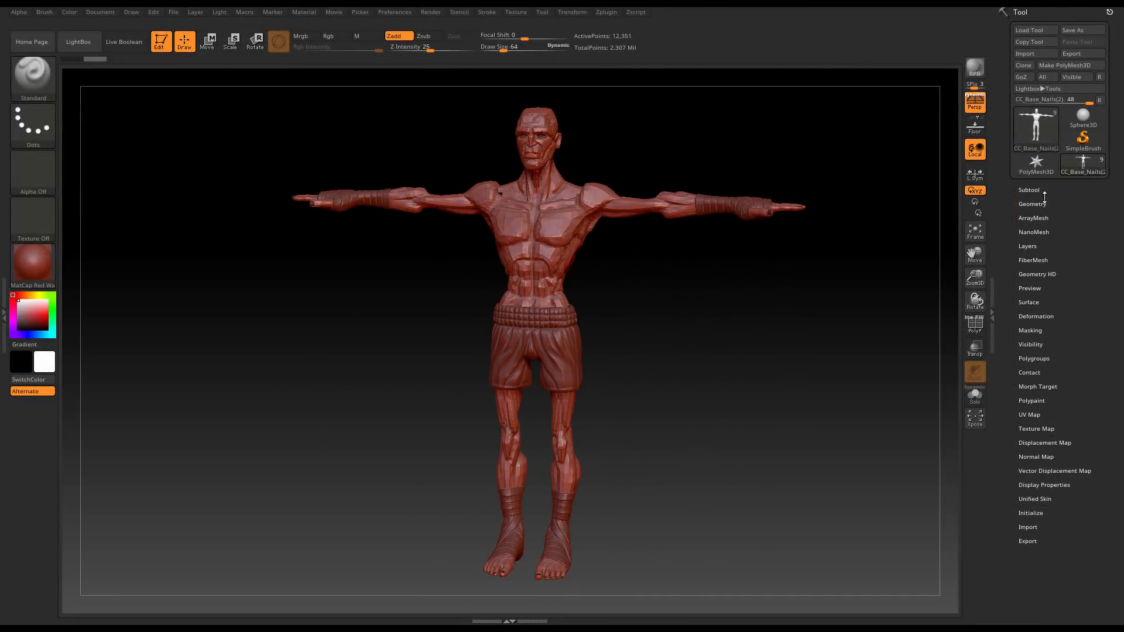
# Examine the finished hand wraps, shorts and foot wraps up close, selecting their subtools one after another
pyautogui.click(1029, 190)
pyautogui.click(1061, 252)
pyautogui.keyDown('alt'); pyautogui.moveTo(804, 333); pyautogui.dragTo(565, 517); pyautogui.keyUp('alt')
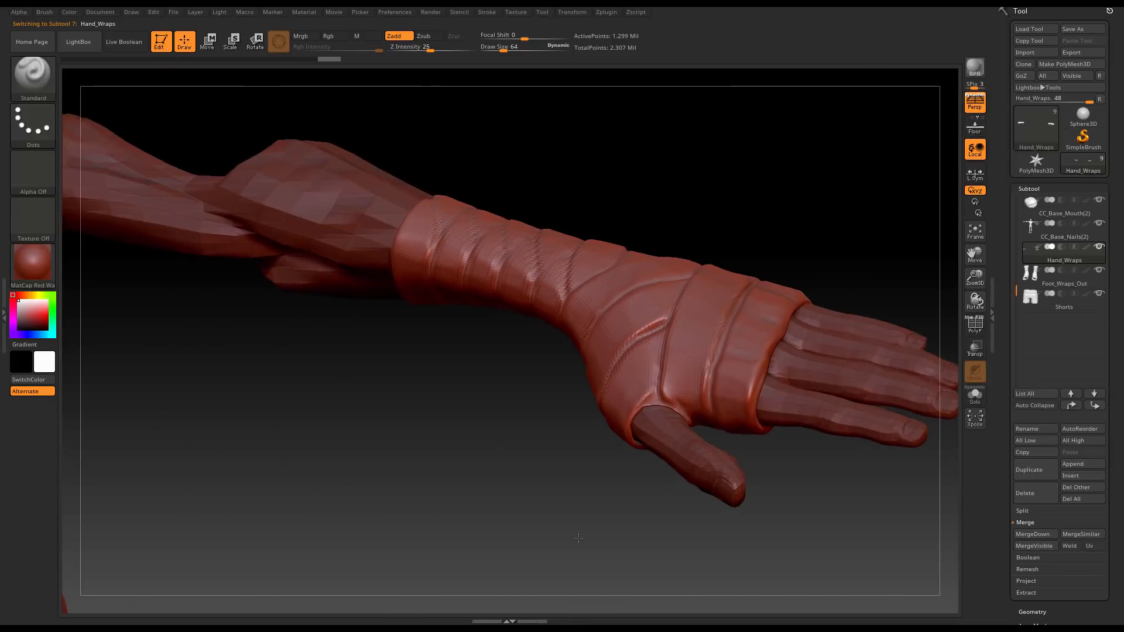
pyautogui.keyDown('alt'); pyautogui.moveTo(400, 511); pyautogui.dragTo(768, 456); pyautogui.keyUp('alt')
pyautogui.click(1032, 304)
pyautogui.moveTo(813, 371); pyautogui.dragTo(845, 193)
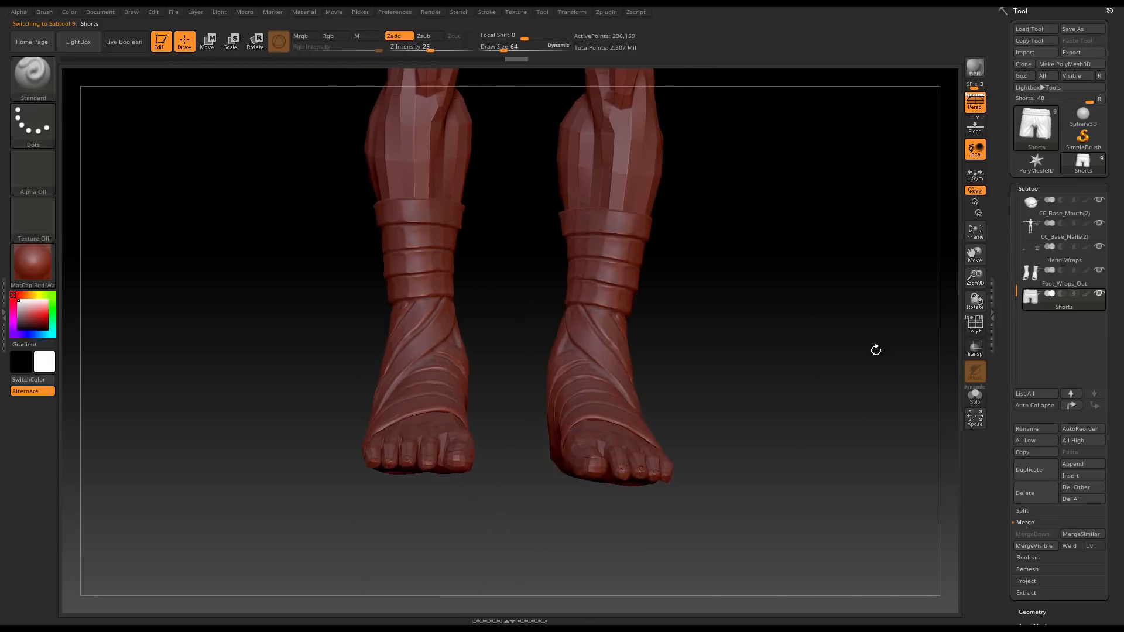
pyautogui.moveTo(876, 349); pyautogui.dragTo(980, 305)
pyautogui.moveTo(909, 326); pyautogui.dragTo(724, 438)
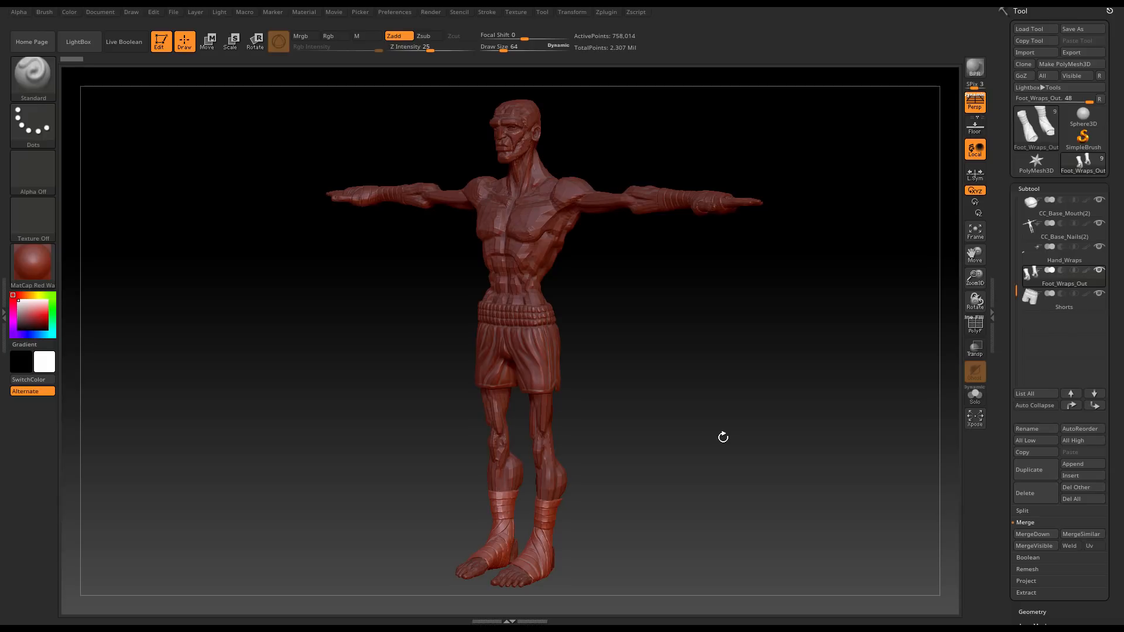
# Select the Shorts subtool, then dock the Zplugin palette alongside the tool settings and expand UV Master
pyautogui.click(1040, 305)
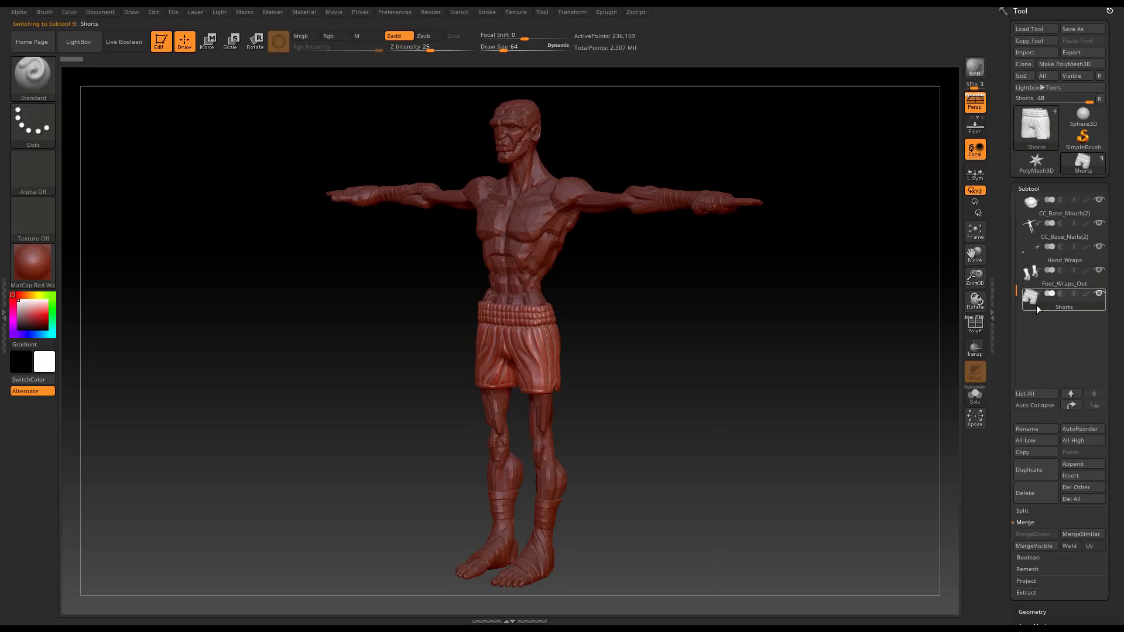
pyautogui.moveTo(733, 376); pyautogui.dragTo(749, 400)
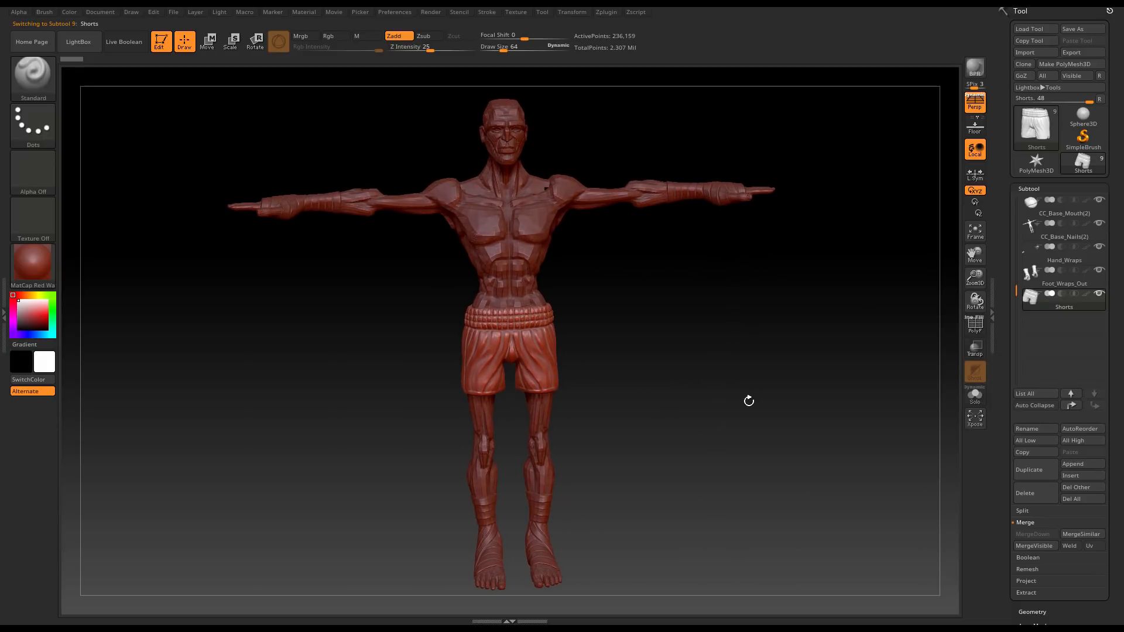
pyautogui.click(602, 13)
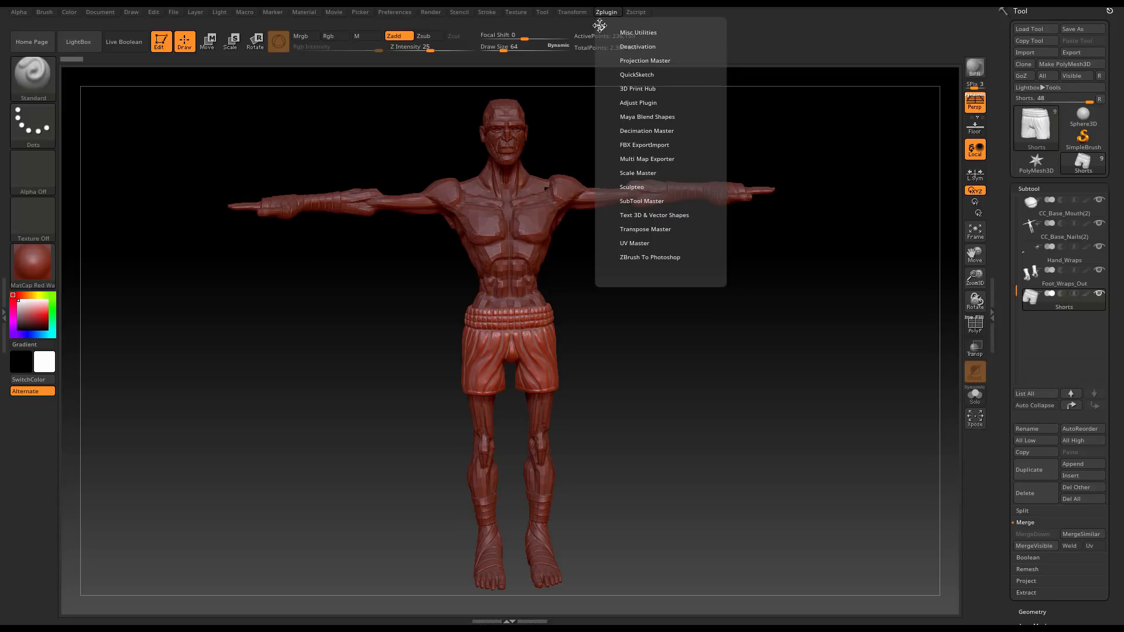
pyautogui.moveTo(600, 25); pyautogui.dragTo(1008, 77)
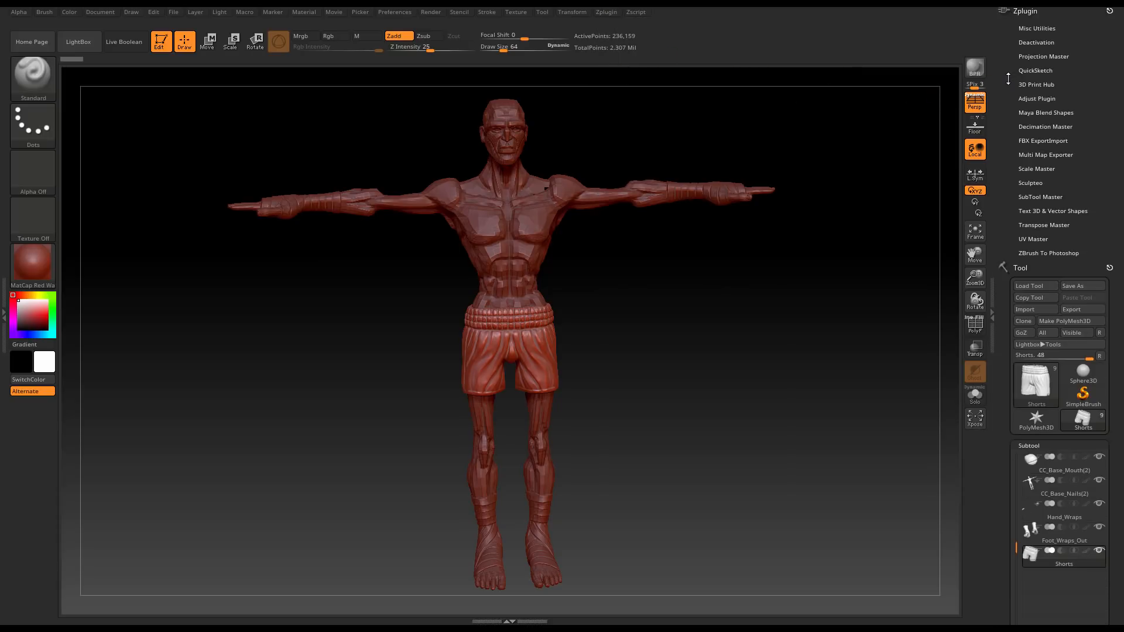
pyautogui.click(1045, 239)
pyautogui.moveTo(1099, 230); pyautogui.dragTo(1097, 174)
# Lower the shorts to their lowest subdivision level and create a UV Master working clone of them
pyautogui.moveTo(726, 397); pyautogui.dragTo(724, 370)
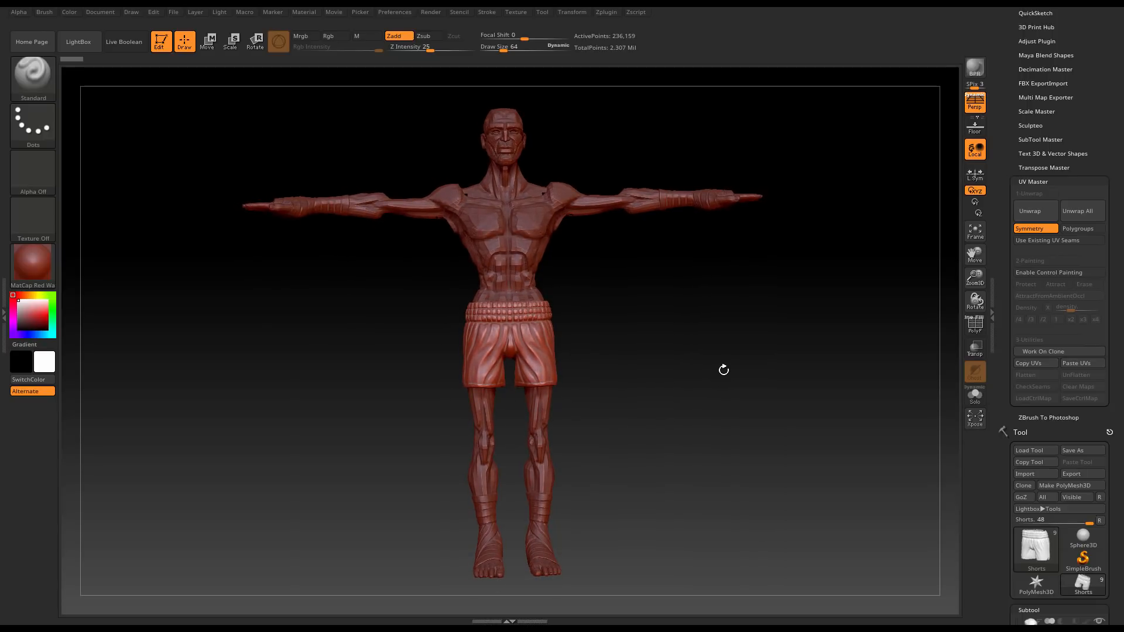
pyautogui.keyDown('shift'); pyautogui.moveTo(724, 370); pyautogui.dragTo(725, 368); pyautogui.keyUp('shift')
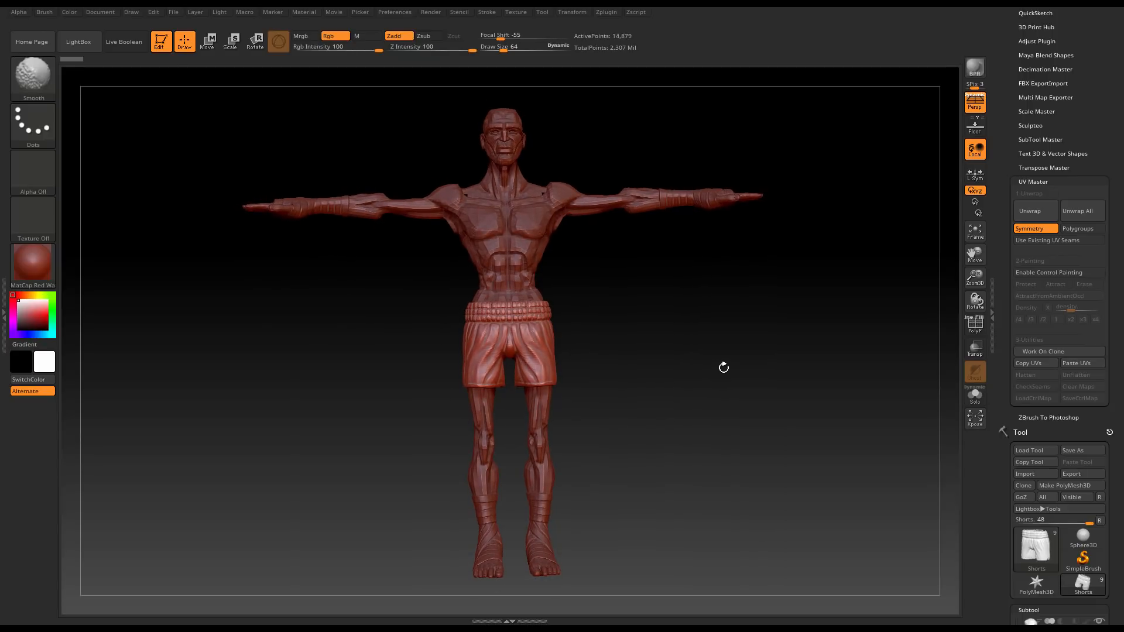
pyautogui.hotkey('shift', 'd')
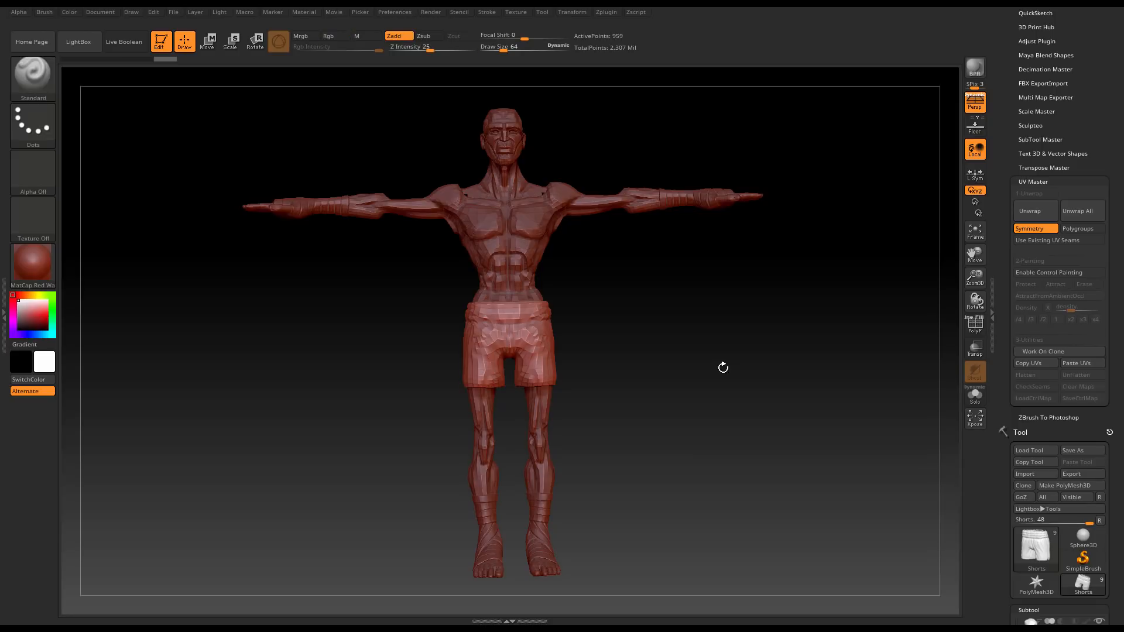
pyautogui.click(1043, 351)
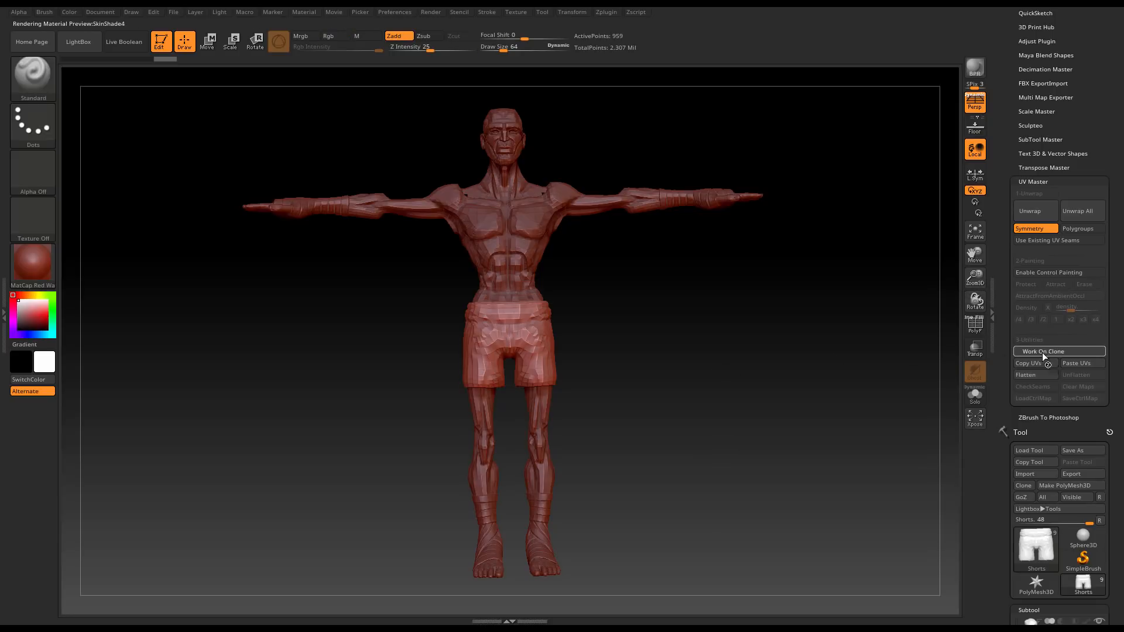
pyautogui.moveTo(908, 362); pyautogui.dragTo(861, 374)
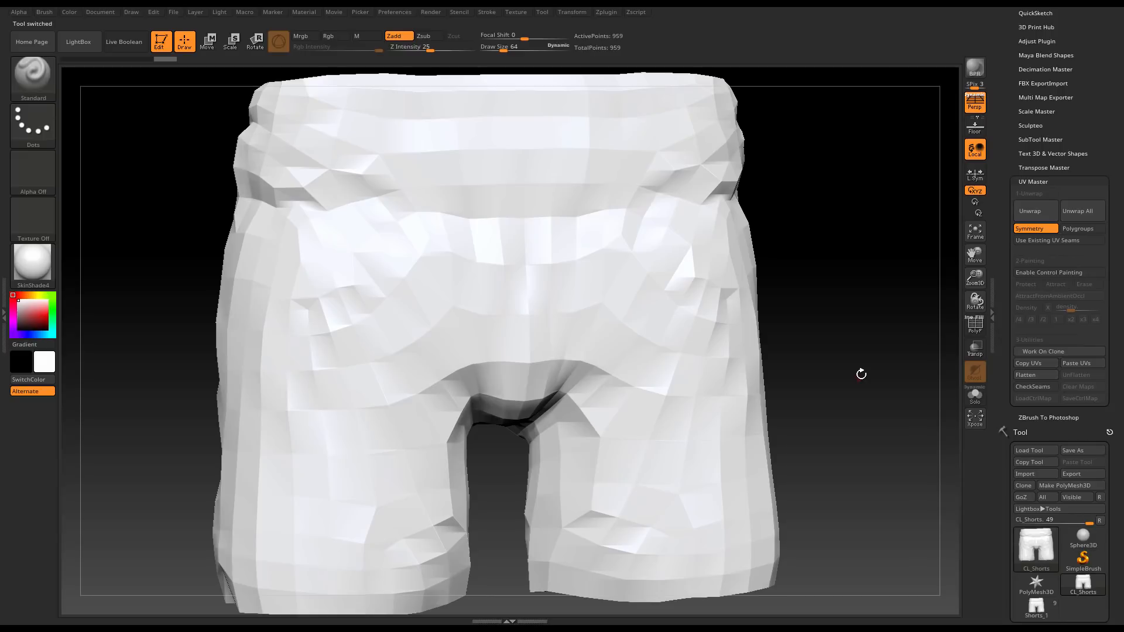
# Try an unwrap of the shorts clone with Symmetry, flatten it to inspect the UV layout and unflatten it
pyautogui.click(1030, 221)
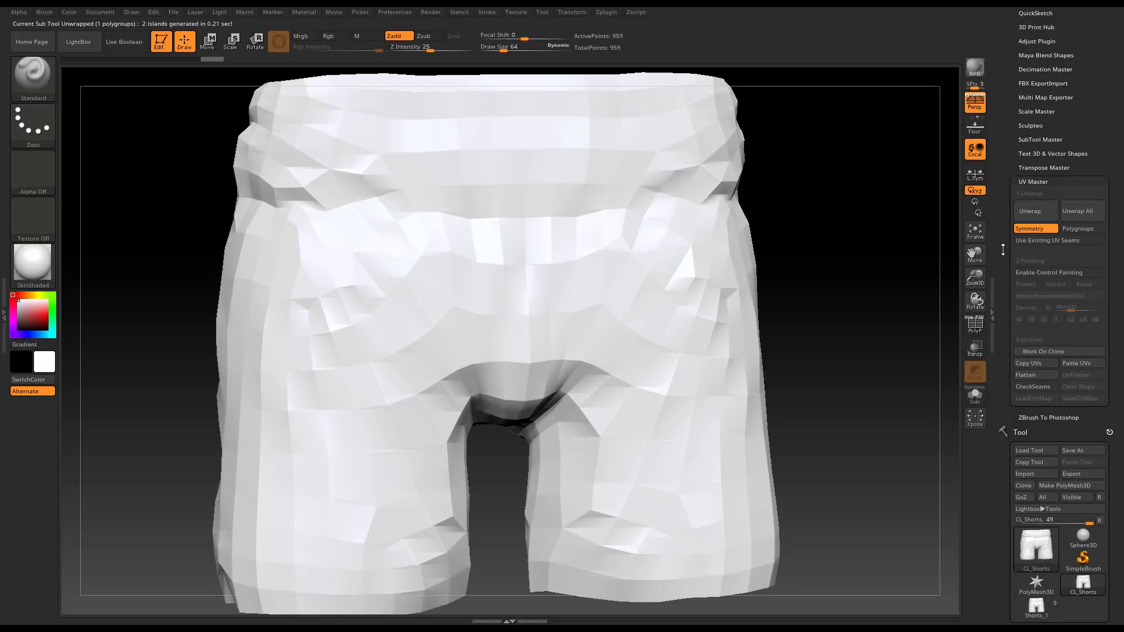
pyautogui.click(1029, 377)
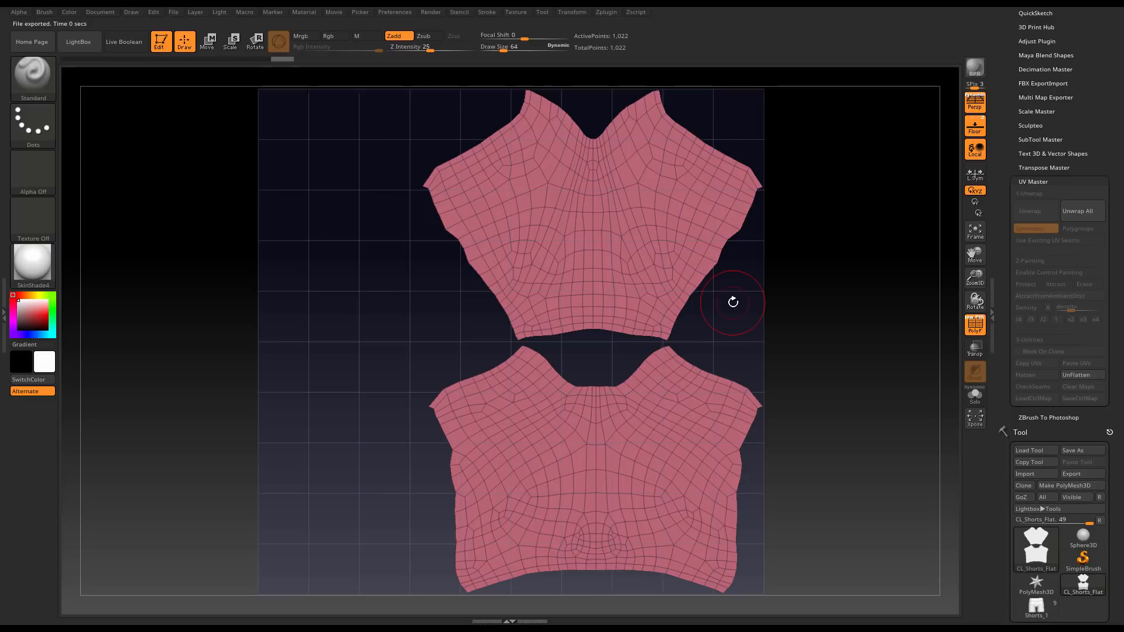
pyautogui.click(1076, 376)
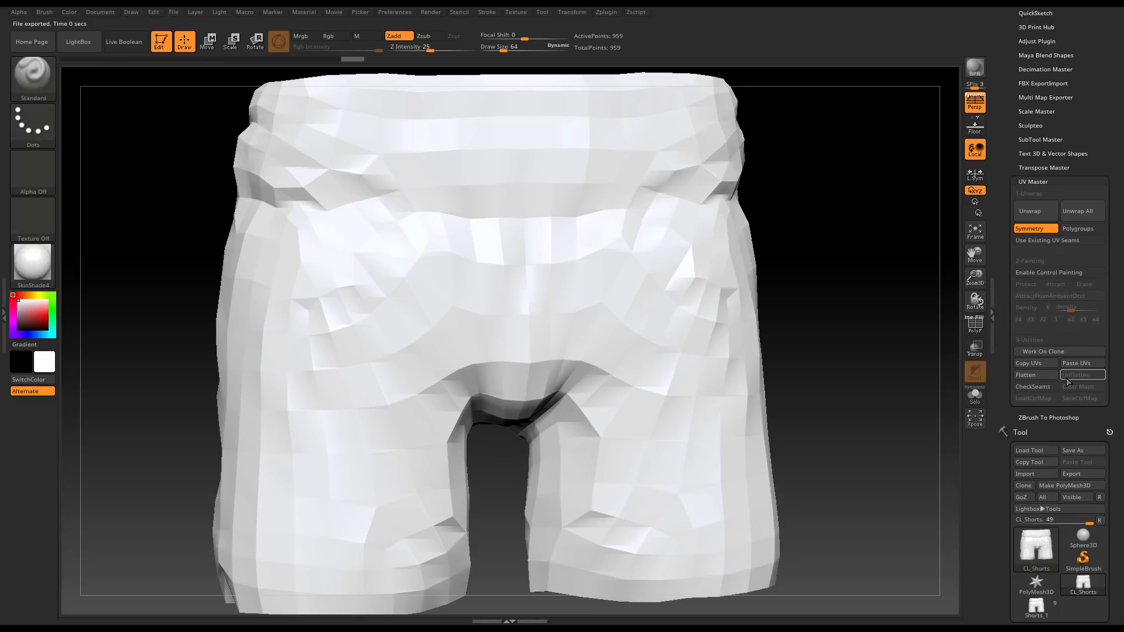
# Enable Control Painting and paint an Attract line down the centre back of the shorts clone from waist to crotch
pyautogui.click(1048, 273)
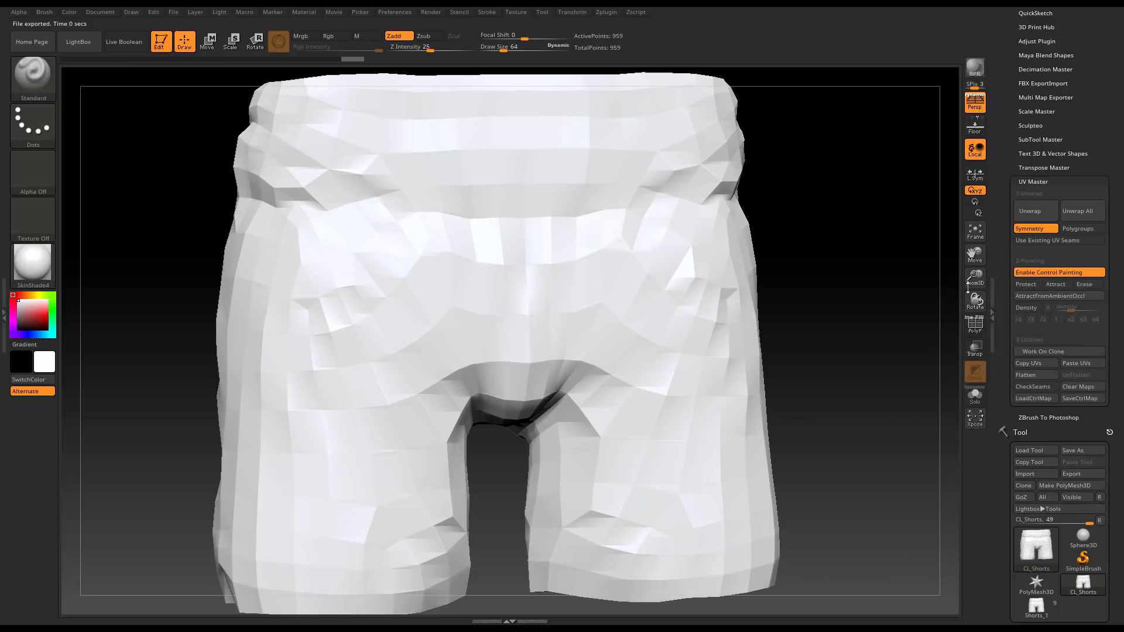
pyautogui.moveTo(841, 312); pyautogui.dragTo(717, 314)
pyautogui.keyDown('alt'); pyautogui.moveTo(891, 254); pyautogui.dragTo(880, 377); pyautogui.keyUp('alt')
pyautogui.click(1056, 284)
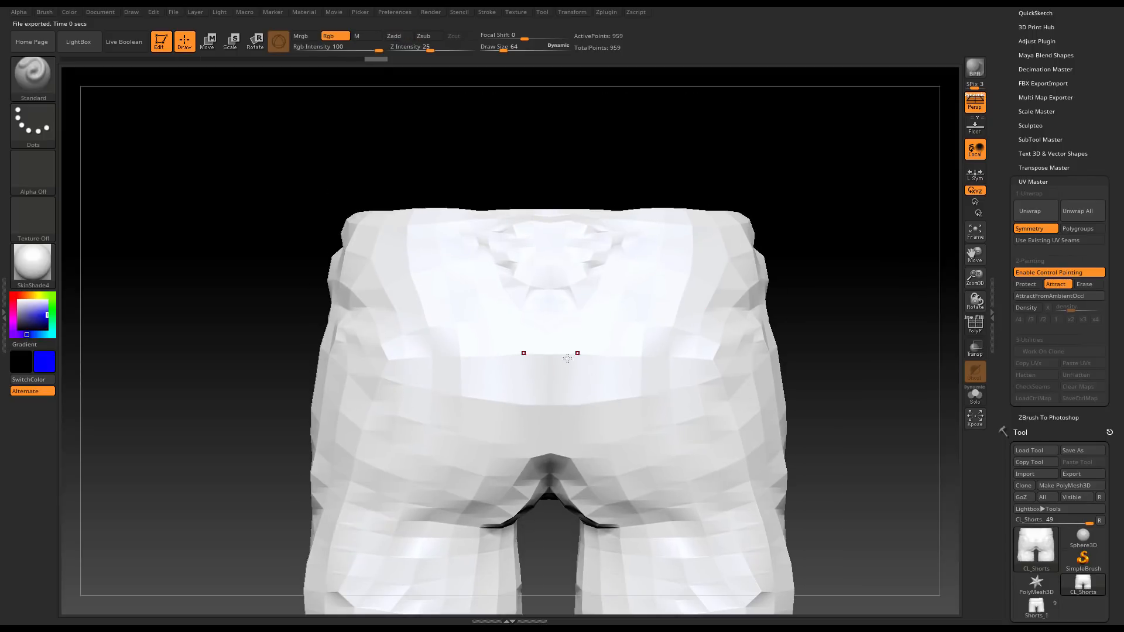
pyautogui.rightClick(541, 367)
pyautogui.moveTo(543, 368)
pyautogui.mouseDown()
pyautogui.moveTo(607, 369)
pyautogui.moveTo(552, 287)
pyautogui.moveTo(555, 216)
pyautogui.mouseUp()
pyautogui.moveTo(615, 120); pyautogui.dragTo(848, 259)
pyautogui.moveTo(551, 351)
pyautogui.mouseDown()
pyautogui.moveTo(542, 469)
pyautogui.moveTo(550, 351)
pyautogui.mouseUp()
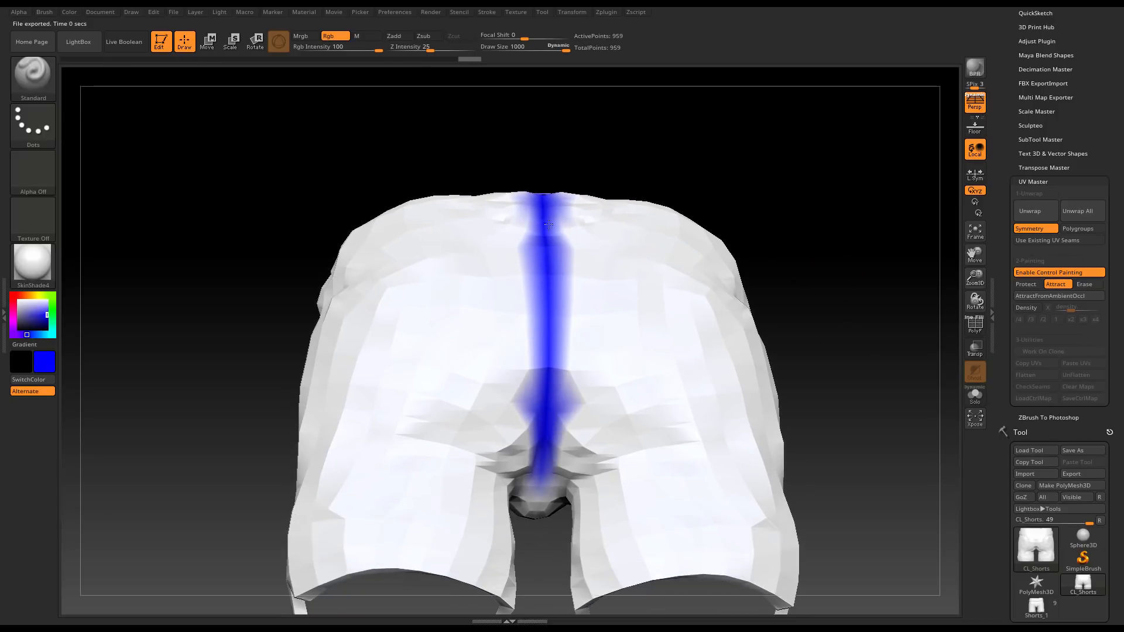
# Switch the control painting to Protect and paint over the area of the shorts clone that should stay free of seams
pyautogui.moveTo(647, 150); pyautogui.dragTo(808, 205)
pyautogui.click(1024, 287)
pyautogui.moveTo(901, 260)
pyautogui.mouseDown()
pyautogui.moveTo(793, 248)
pyautogui.moveTo(793, 298)
pyautogui.moveTo(727, 293)
pyautogui.mouseUp()
pyautogui.moveTo(580, 283)
pyautogui.mouseDown()
pyautogui.moveTo(503, 257)
pyautogui.moveTo(478, 201)
pyautogui.moveTo(509, 275)
pyautogui.moveTo(621, 409)
pyautogui.moveTo(667, 492)
pyautogui.moveTo(695, 486)
pyautogui.moveTo(640, 527)
pyautogui.moveTo(591, 305)
pyautogui.moveTo(545, 193)
pyautogui.moveTo(502, 166)
pyautogui.mouseUp()
pyautogui.moveTo(782, 214); pyautogui.dragTo(811, 243)
# Unwrap the shorts clone again using the painted seam guides, flatten it to check the UV layout and unflatten it
pyautogui.click(1038, 220)
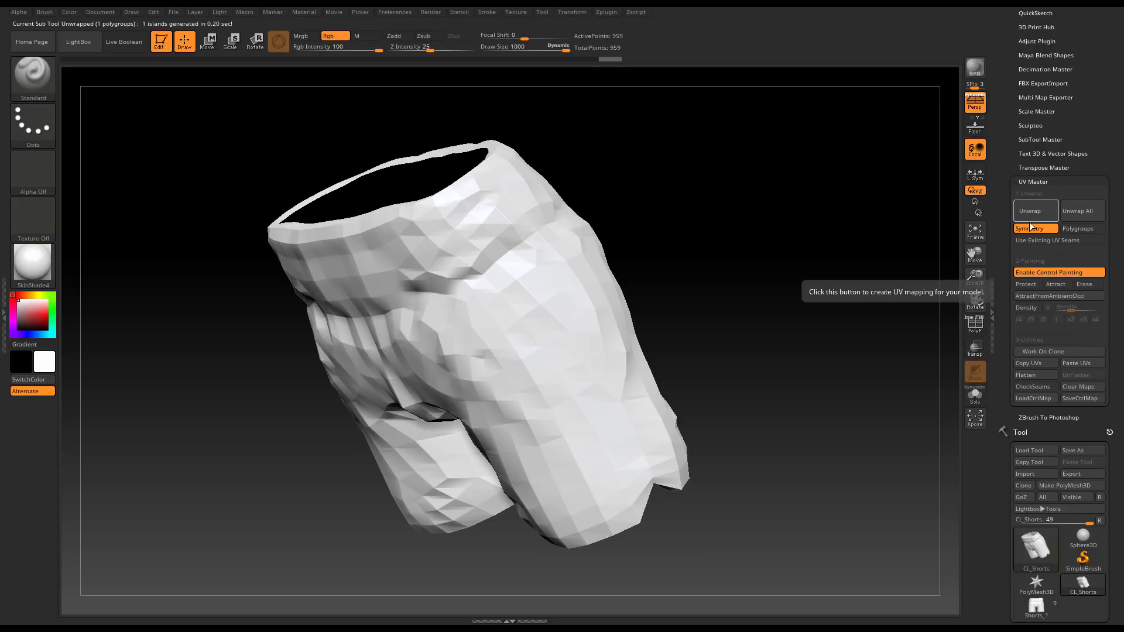
pyautogui.click(1026, 375)
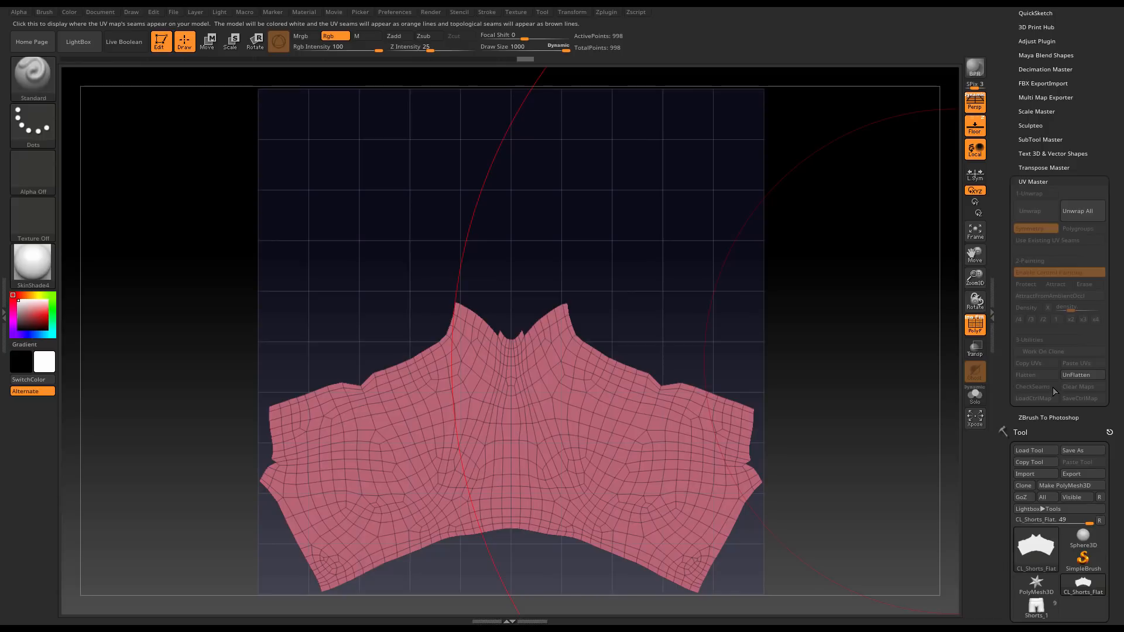
pyautogui.click(1072, 376)
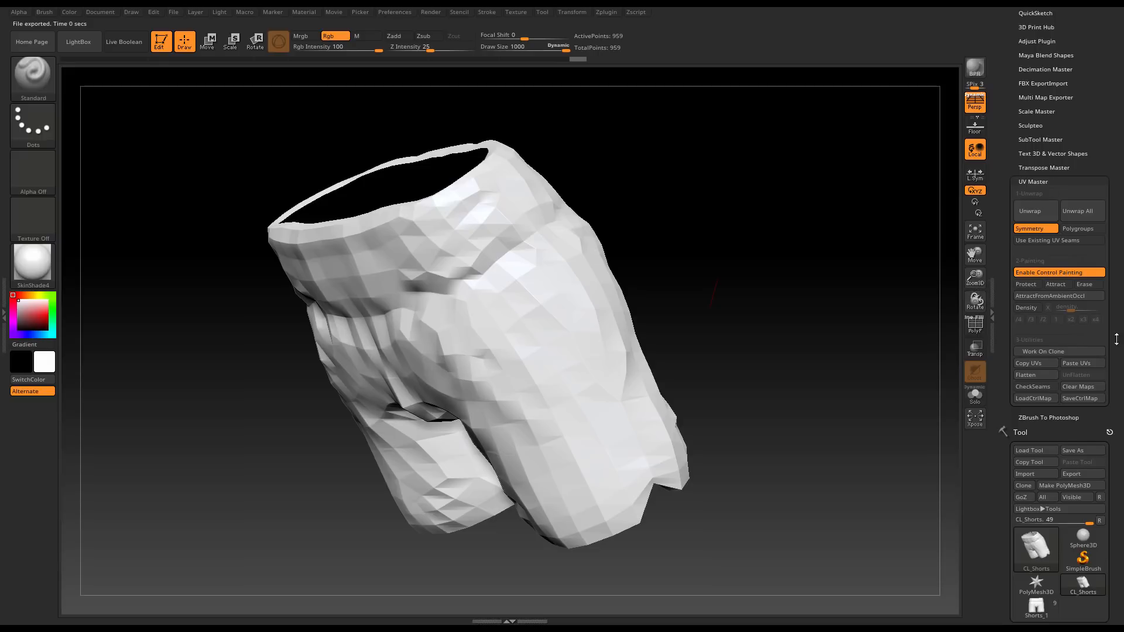
# Switch back from the clone to the Shorts_1 tool and paste the unwrapped UVs onto the original shorts
pyautogui.moveTo(1116, 340); pyautogui.dragTo(1092, 231)
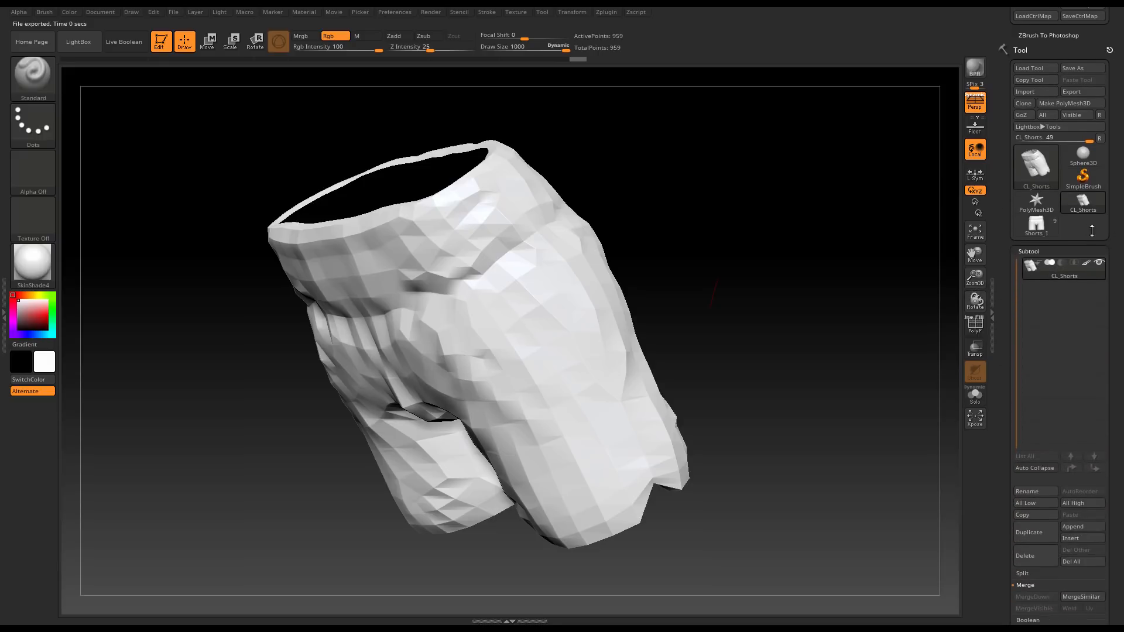
pyautogui.click(1039, 229)
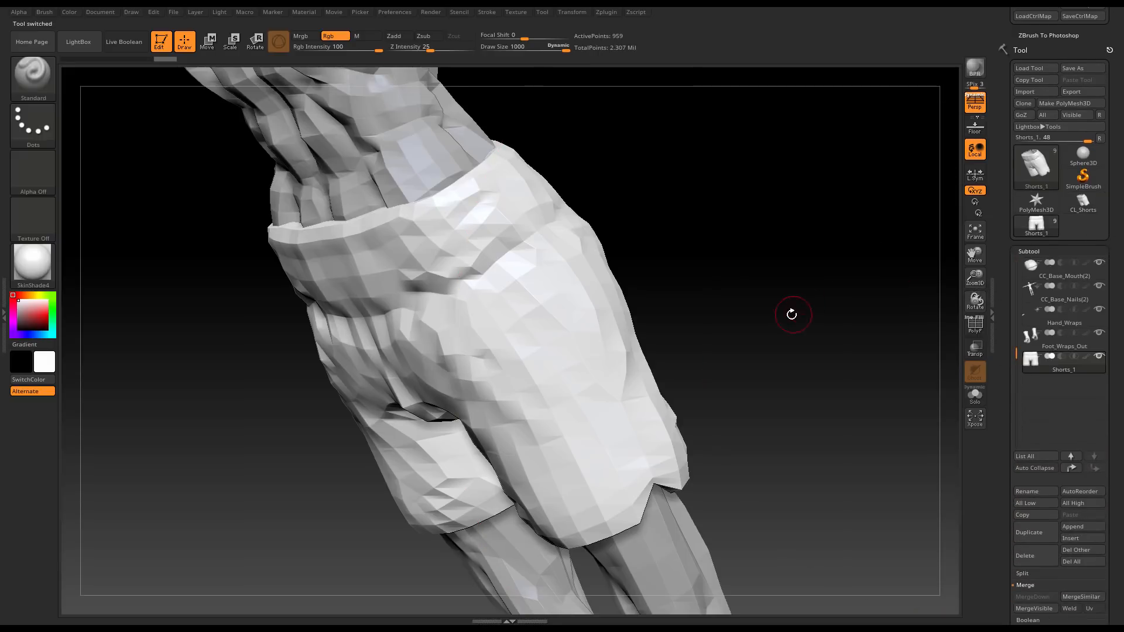
pyautogui.moveTo(791, 314); pyautogui.dragTo(836, 236)
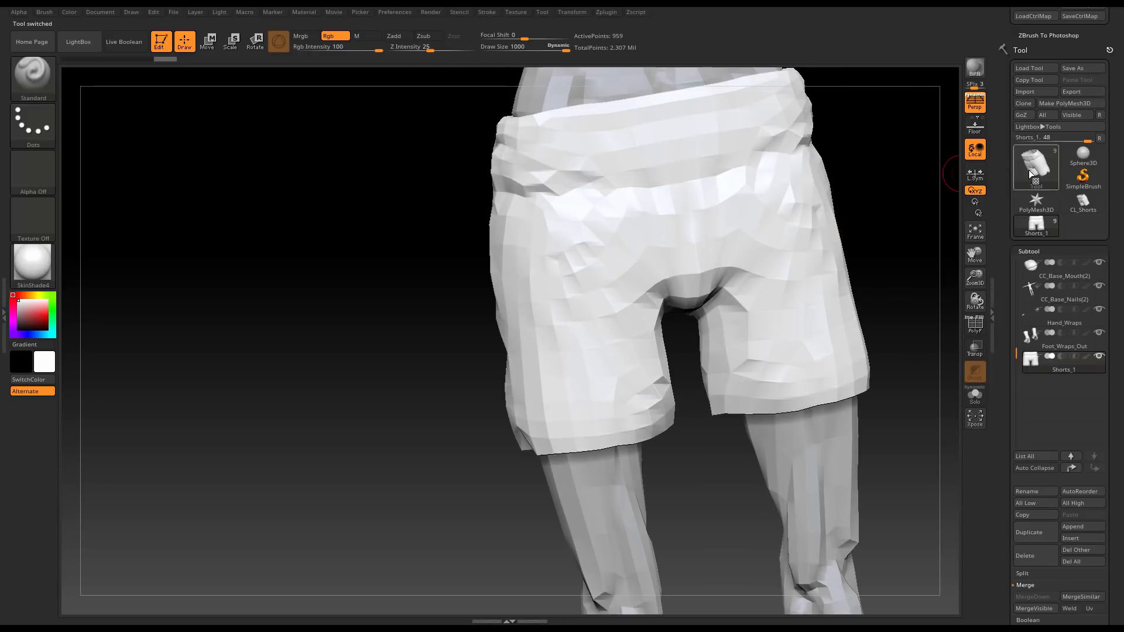
pyautogui.moveTo(1109, 199); pyautogui.dragTo(1108, 297)
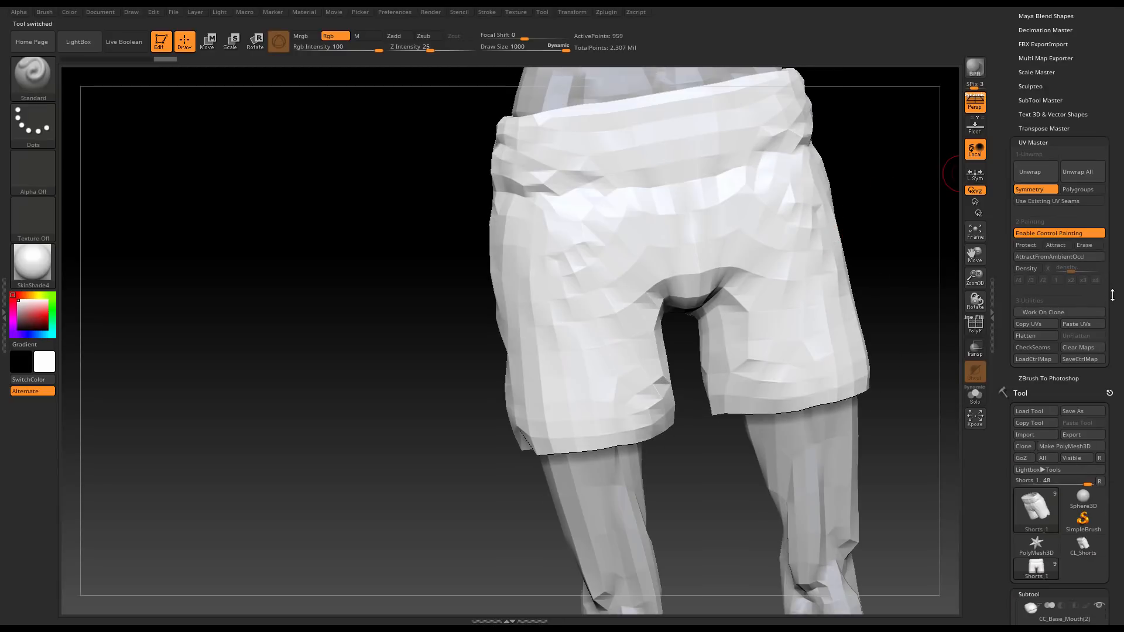
pyautogui.click(1078, 322)
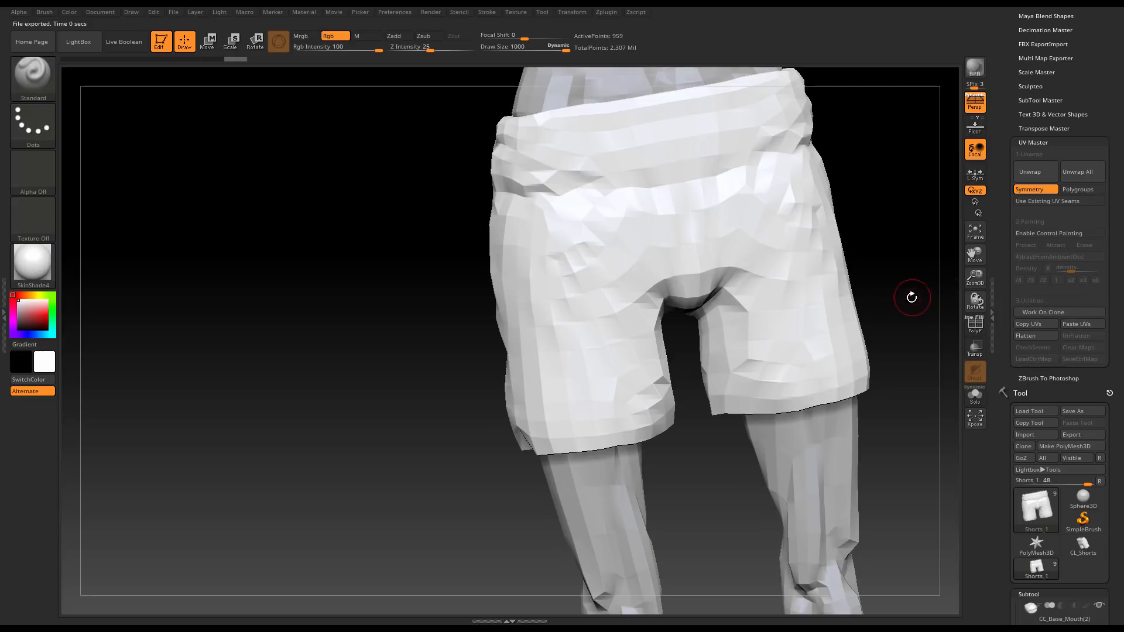
# Remove the docked Zplugin palette with the whole character in view and check the shorts' Polypaint settings
pyautogui.keyDown('alt'); pyautogui.moveTo(896, 304); pyautogui.dragTo(841, 367); pyautogui.keyUp('alt')
pyautogui.keyDown('alt'); pyautogui.moveTo(876, 419); pyautogui.dragTo(824, 421); pyautogui.keyUp('alt')
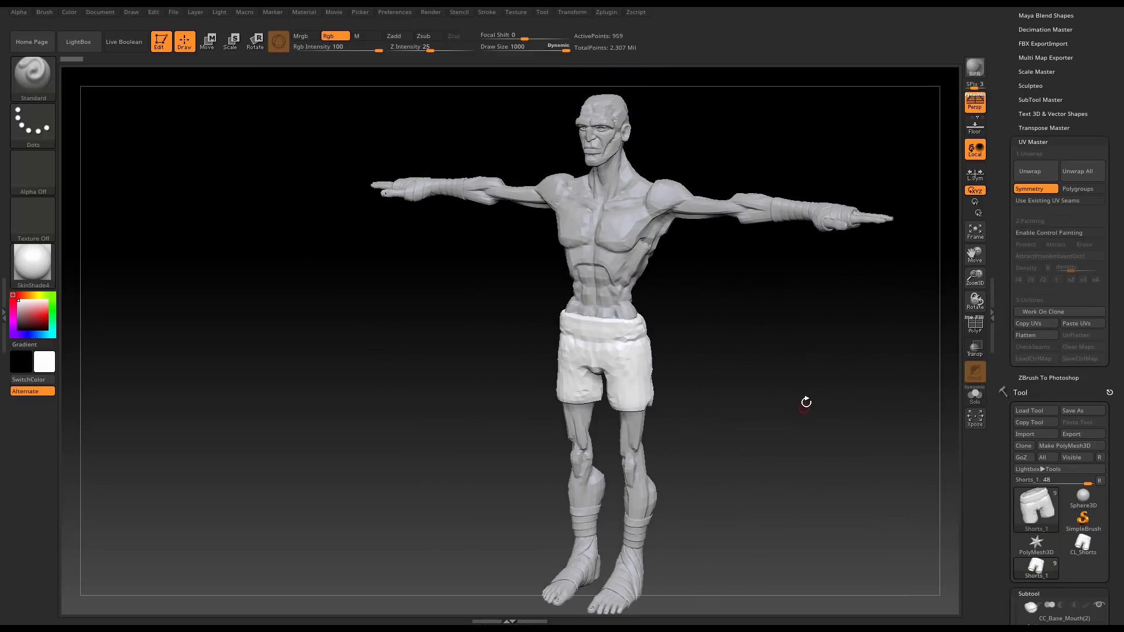
pyautogui.moveTo(1114, 211); pyautogui.dragTo(1116, 279)
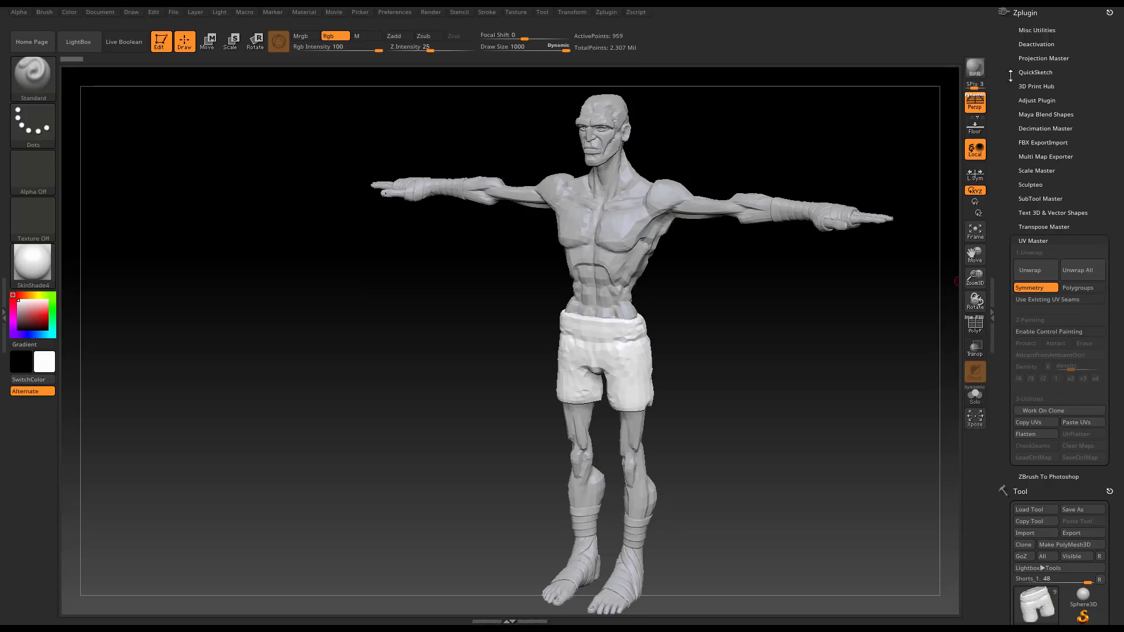
pyautogui.click(1108, 13)
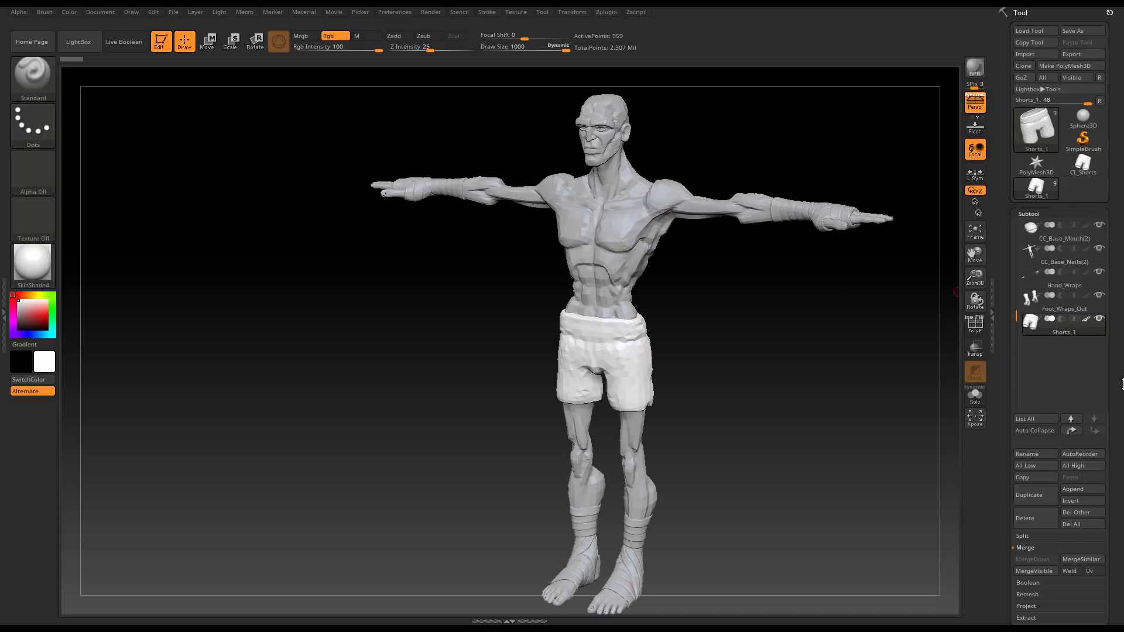
pyautogui.moveTo(1122, 385); pyautogui.dragTo(1062, 395)
pyautogui.click(1047, 320)
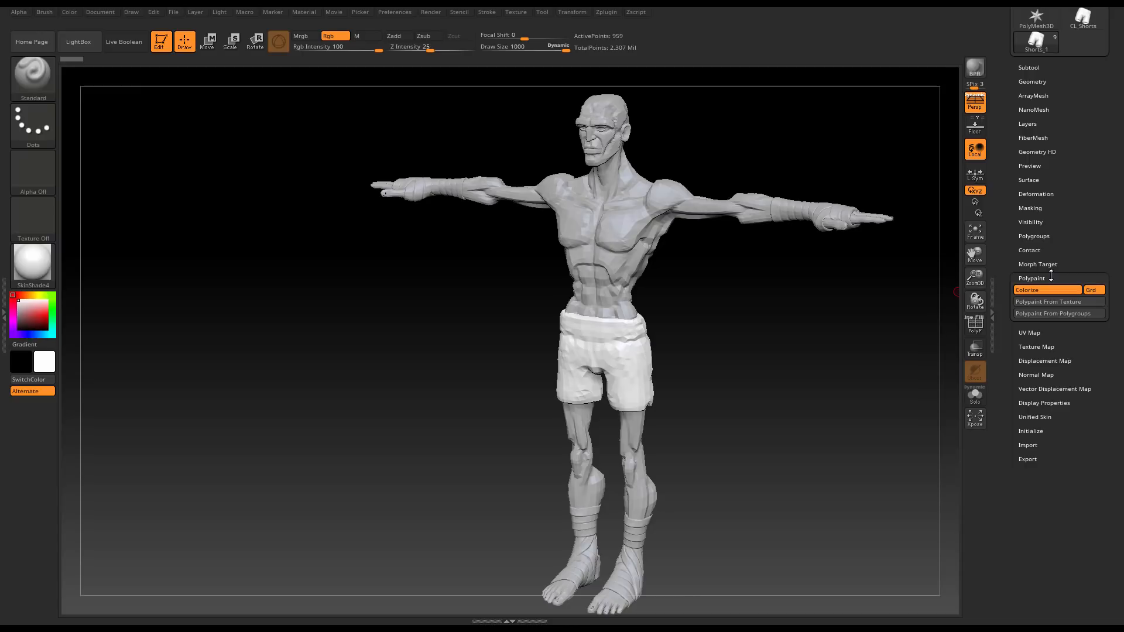
pyautogui.click(1051, 276)
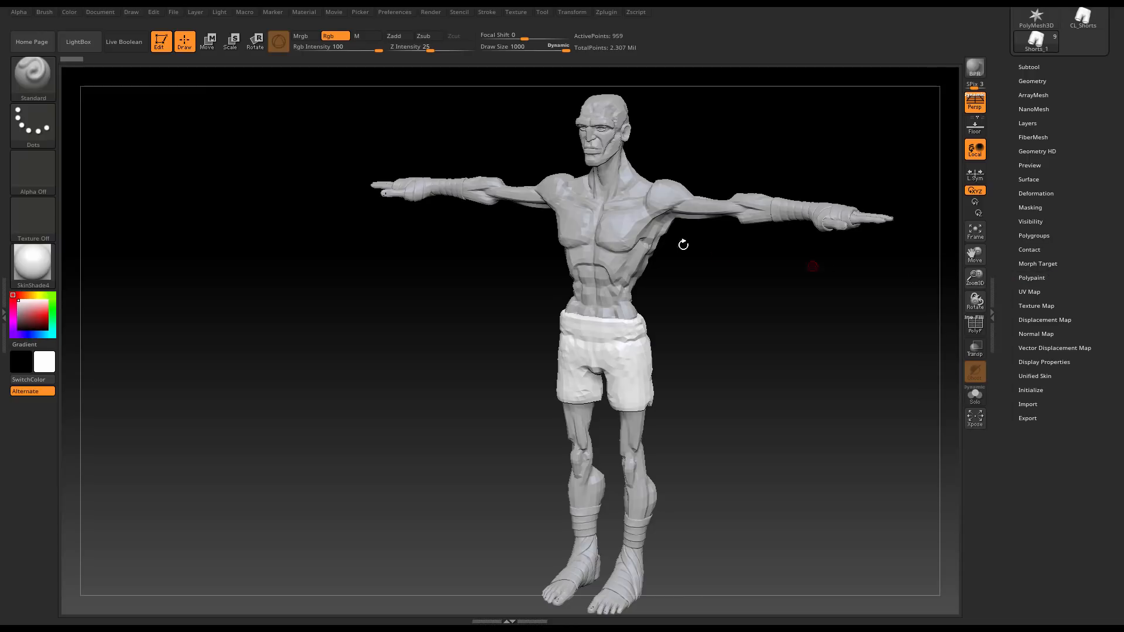
# Choose a dark grey with RGB 58, 58, 58 and fill the whole shorts object with it
pyautogui.moveTo(27, 321); pyautogui.dragTo(14, 323)
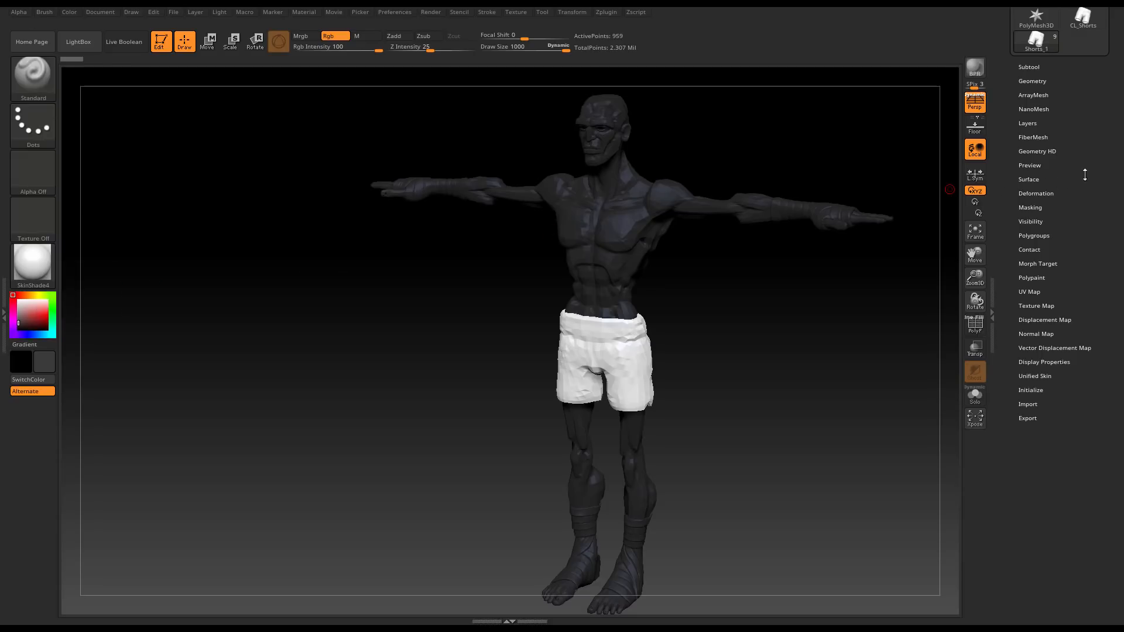
pyautogui.scroll(1, 1083, 173)
pyautogui.click(69, 12)
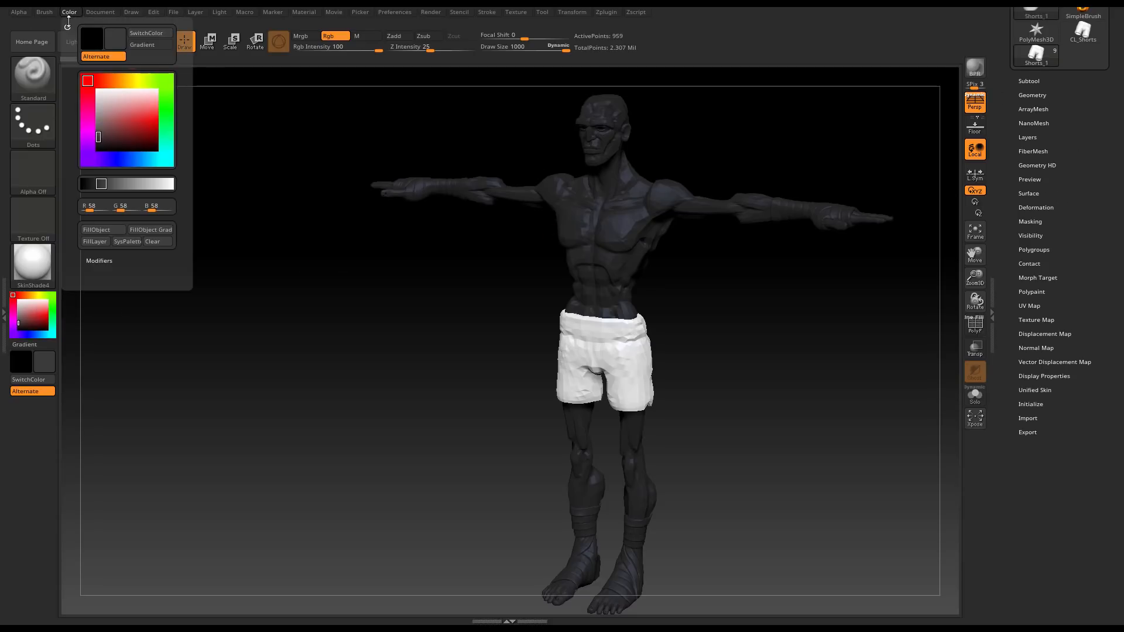
pyautogui.click(97, 230)
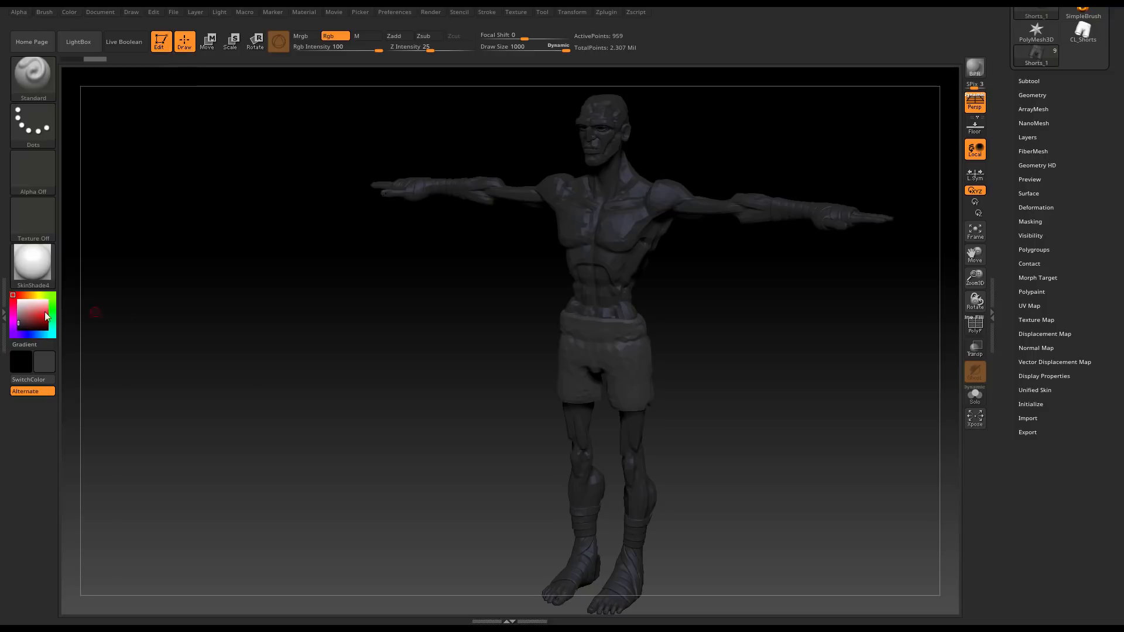
# Choose a near-black colour with RGB 19, 19, 19 and fill the whole shorts object with it
pyautogui.moveTo(21, 326); pyautogui.dragTo(18, 328)
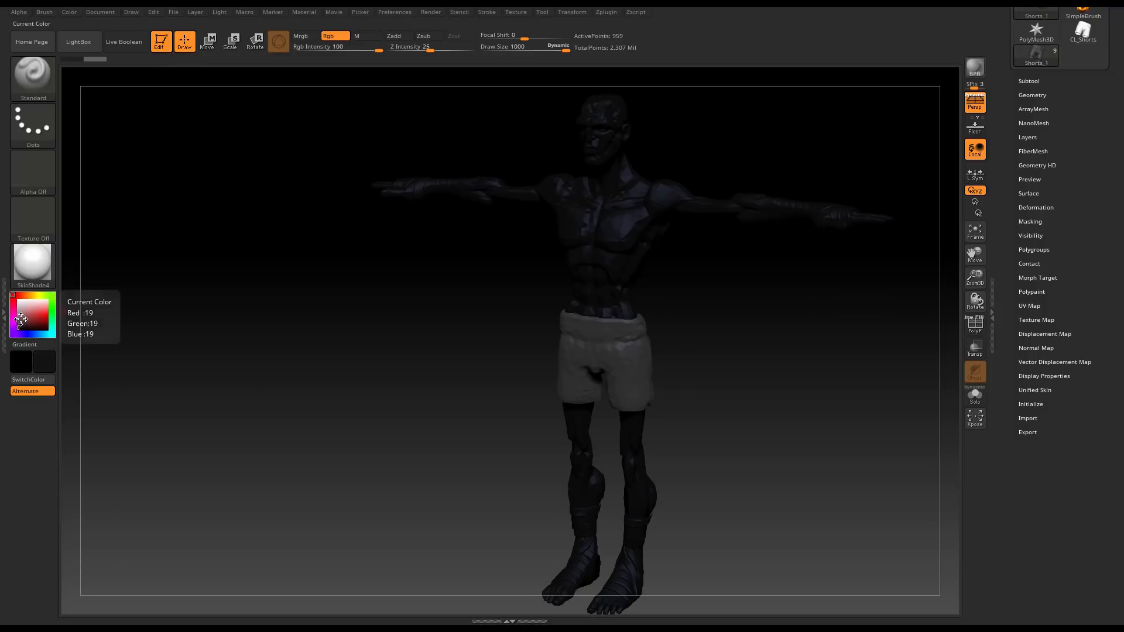
pyautogui.click(68, 13)
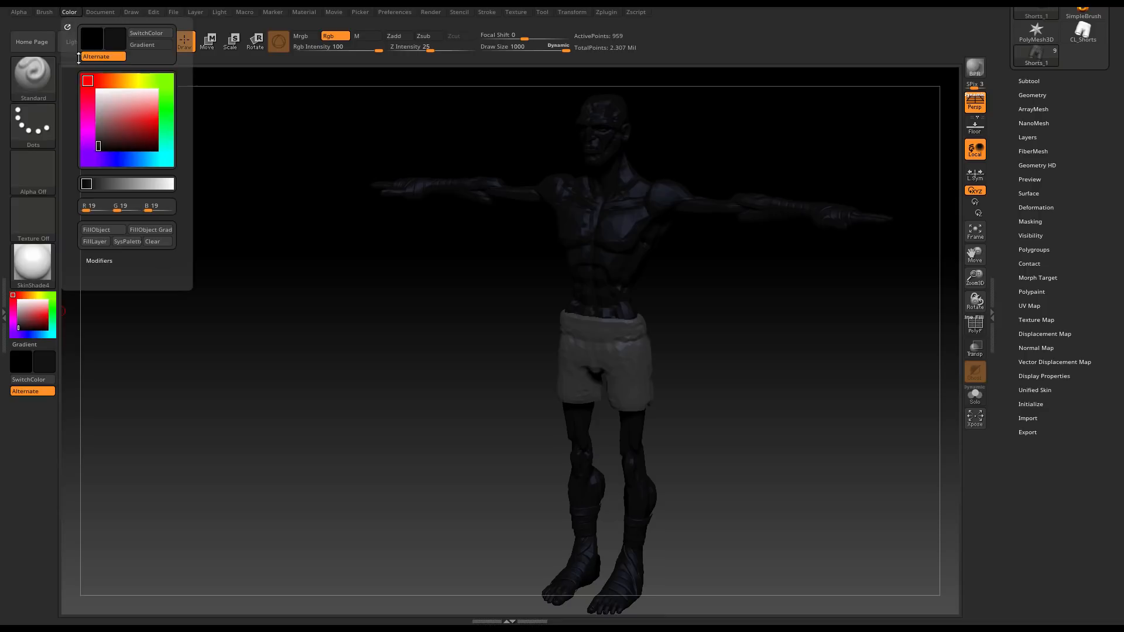
pyautogui.click(104, 231)
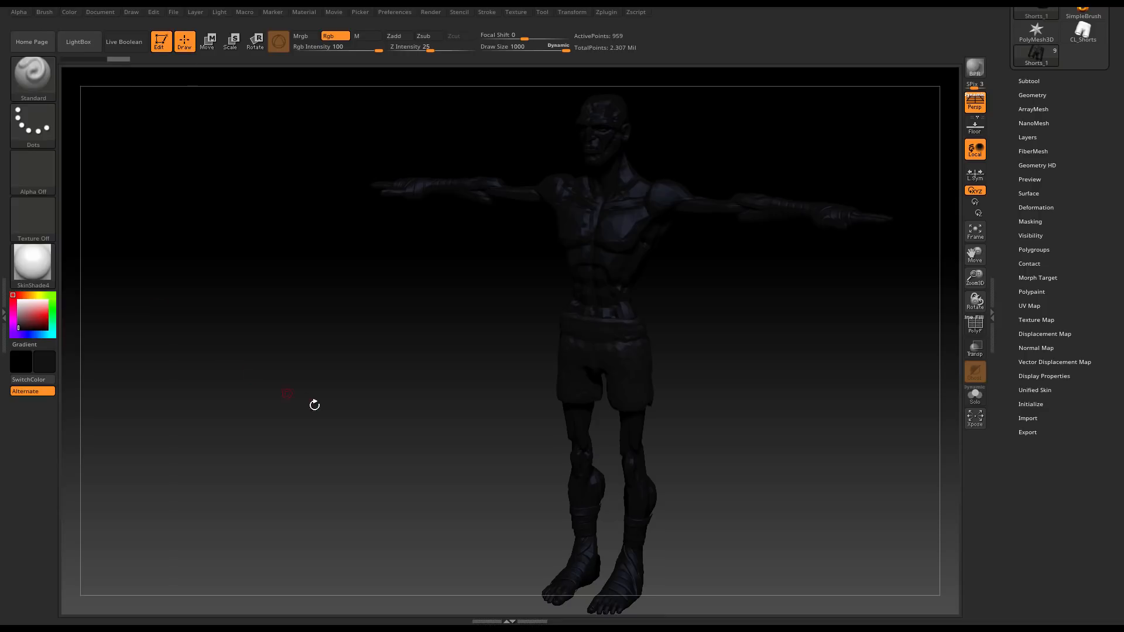
# Choose a green with RGB 140, 218, 61, set the draw size to 788 and paint the middle waistband ridge across the front
pyautogui.moveTo(314, 402); pyautogui.dragTo(498, 448)
pyautogui.keyDown('alt'); pyautogui.moveTo(833, 311); pyautogui.dragTo(833, 411); pyautogui.keyUp('alt')
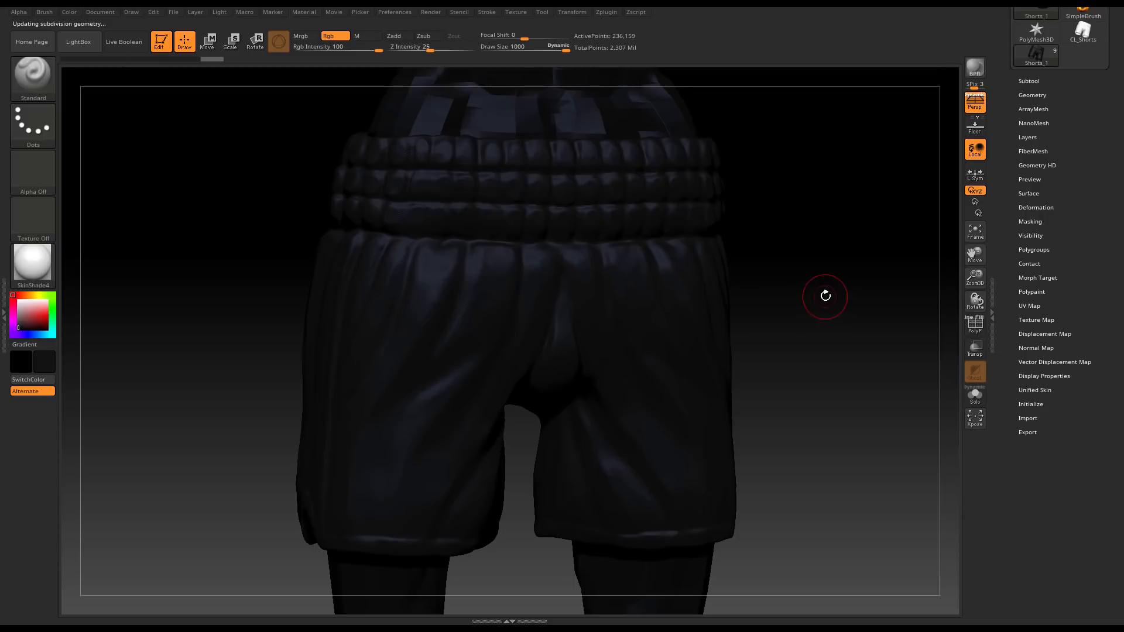
pyautogui.moveTo(826, 295); pyautogui.dragTo(807, 273)
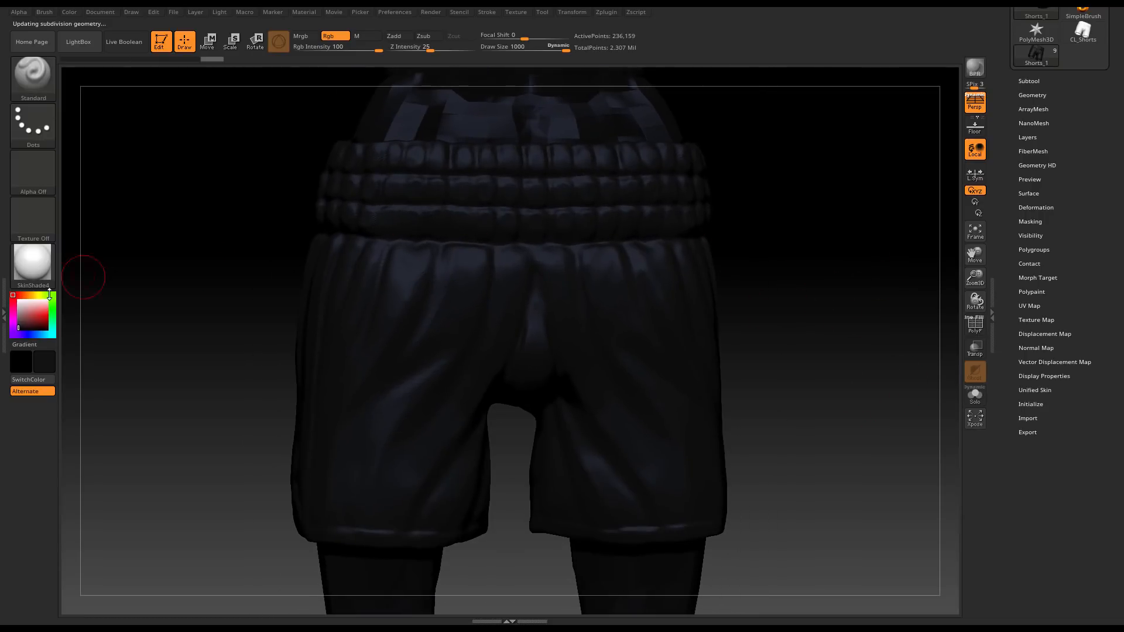
pyautogui.click(38, 314)
pyautogui.click(53, 295)
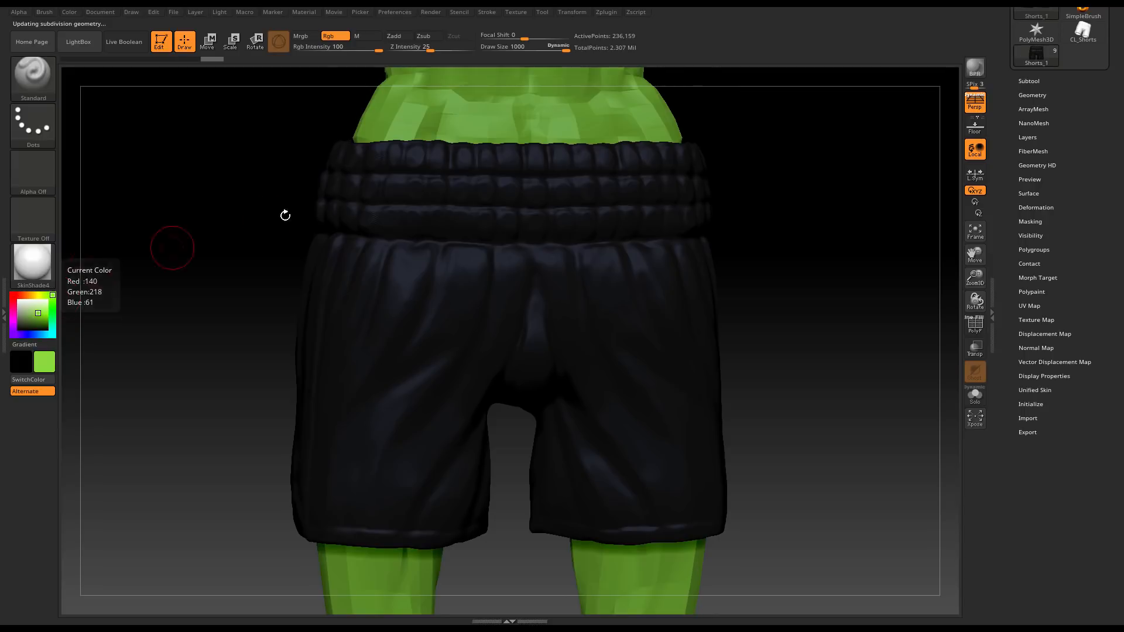
pyautogui.press('space')
pyautogui.moveTo(505, 193); pyautogui.dragTo(495, 195)
pyautogui.keyDown('alt'); pyautogui.moveTo(288, 263); pyautogui.dragTo(298, 290); pyautogui.keyUp('alt')
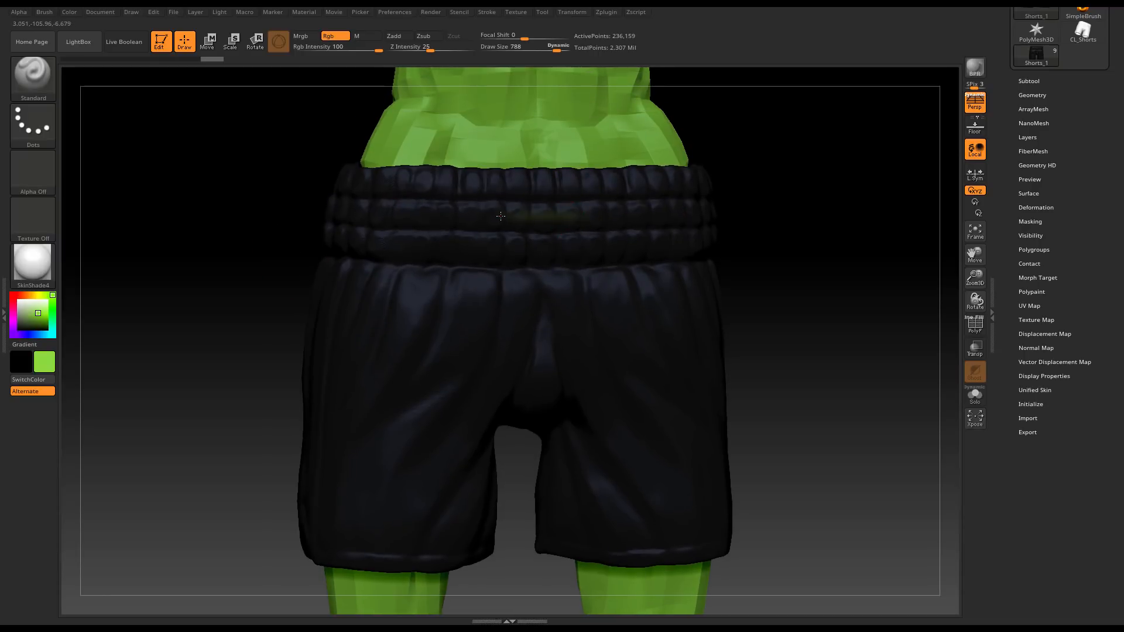
pyautogui.moveTo(501, 217)
pyautogui.mouseDown()
pyautogui.moveTo(374, 212)
pyautogui.moveTo(507, 225)
pyautogui.mouseUp()
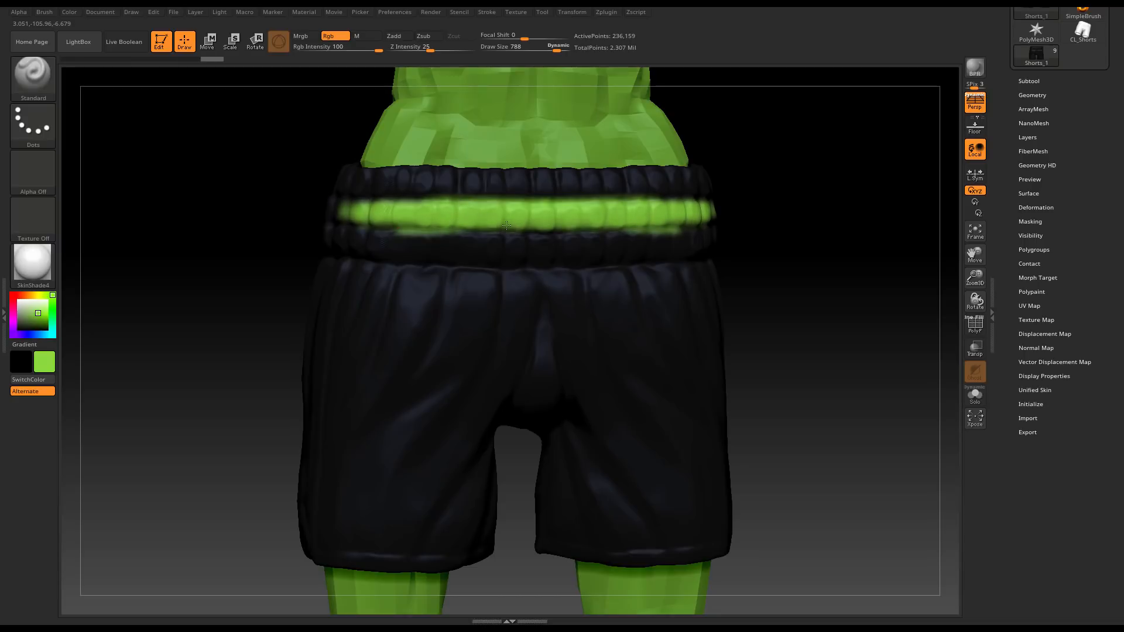
pyautogui.moveTo(375, 222); pyautogui.dragTo(527, 223)
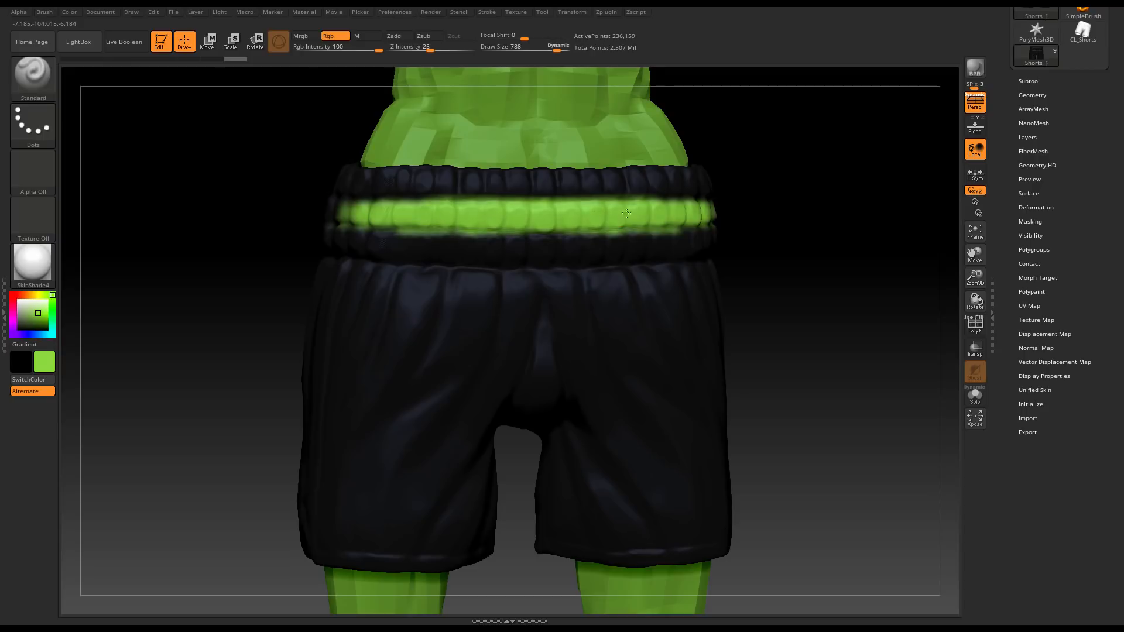
# Continue the green band along the middle waistband ridge around the sides and back of the shorts
pyautogui.moveTo(228, 231); pyautogui.dragTo(357, 222)
pyautogui.moveTo(425, 215)
pyautogui.mouseDown()
pyautogui.moveTo(293, 205)
pyautogui.moveTo(334, 217)
pyautogui.mouseUp()
pyautogui.moveTo(193, 251); pyautogui.dragTo(351, 241)
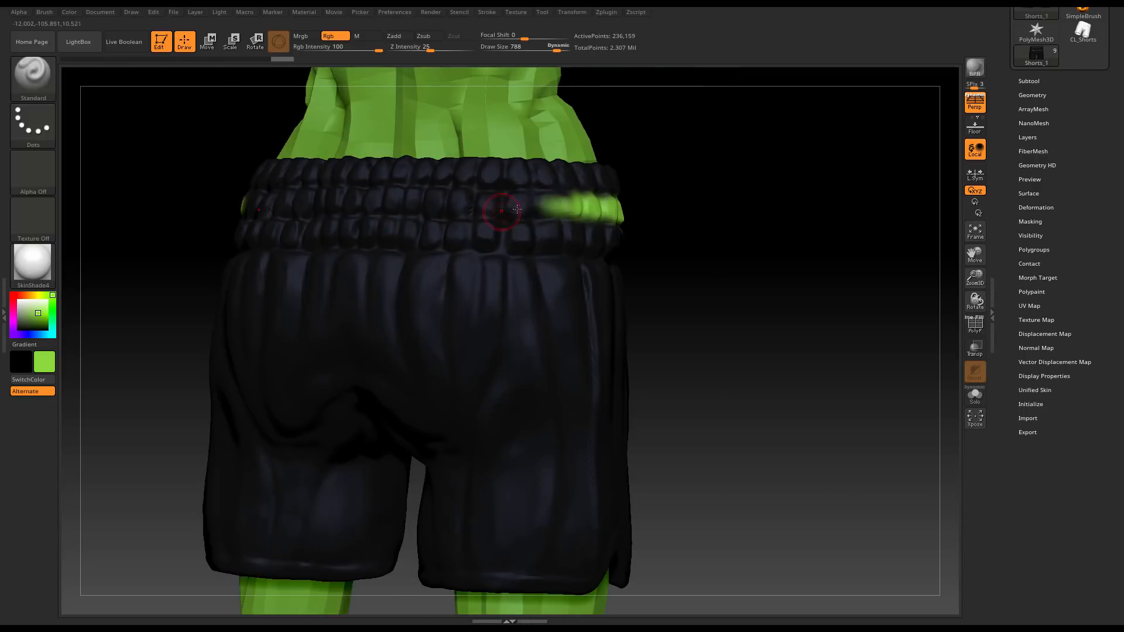
pyautogui.moveTo(541, 203)
pyautogui.mouseDown()
pyautogui.moveTo(339, 199)
pyautogui.moveTo(469, 208)
pyautogui.moveTo(485, 199)
pyautogui.mouseUp()
pyautogui.moveTo(682, 234)
pyautogui.mouseDown()
pyautogui.moveTo(710, 220)
pyautogui.moveTo(708, 252)
pyautogui.mouseUp()
pyautogui.moveTo(544, 229)
pyautogui.mouseDown()
pyautogui.moveTo(550, 305)
pyautogui.moveTo(579, 239)
pyautogui.moveTo(606, 246)
pyautogui.moveTo(542, 351)
pyautogui.moveTo(538, 515)
pyautogui.moveTo(552, 473)
pyautogui.moveTo(597, 530)
pyautogui.moveTo(610, 236)
pyautogui.mouseUp()
# Paint a green stripe down the outer side of the shorts and touch up the waistband edges with the near-black colour
pyautogui.moveTo(532, 298); pyautogui.dragTo(532, 536)
pyautogui.keyDown('alt'); pyautogui.moveTo(729, 316); pyautogui.dragTo(735, 217); pyautogui.keyUp('alt')
pyautogui.moveTo(756, 351)
pyautogui.mouseDown()
pyautogui.moveTo(708, 362)
pyautogui.moveTo(723, 325)
pyautogui.moveTo(732, 366)
pyautogui.moveTo(765, 336)
pyautogui.moveTo(715, 216)
pyautogui.mouseUp()
pyautogui.moveTo(40, 314); pyautogui.dragTo(371, 328)
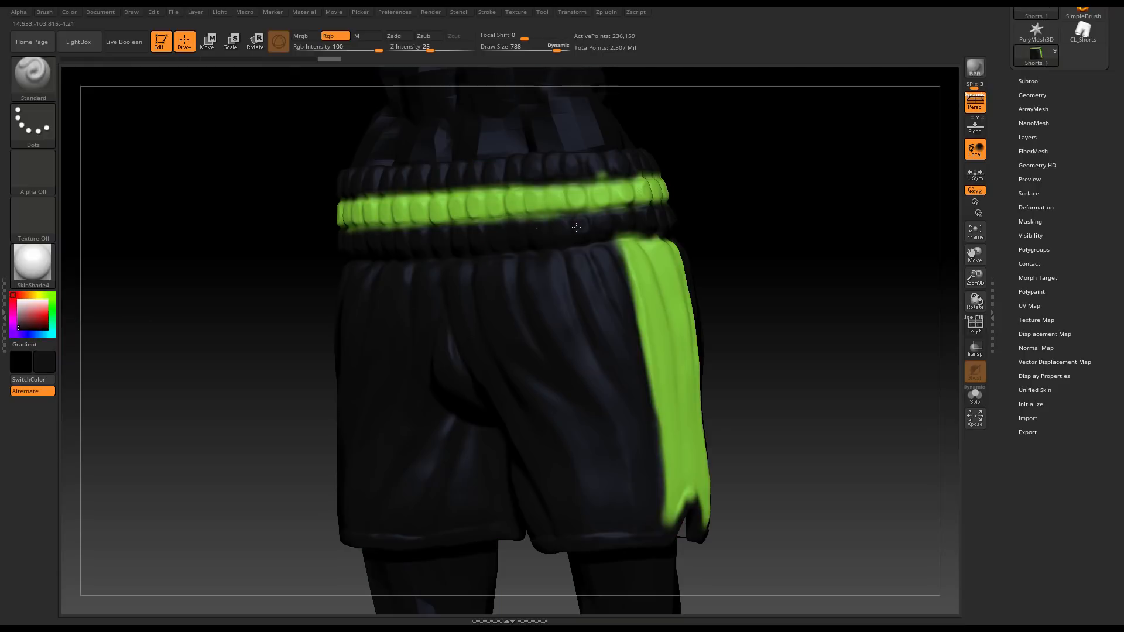
pyautogui.moveTo(521, 174)
pyautogui.mouseDown()
pyautogui.moveTo(346, 184)
pyautogui.moveTo(269, 248)
pyautogui.moveTo(289, 256)
pyautogui.moveTo(52, 316)
pyautogui.moveTo(344, 218)
pyautogui.mouseUp()
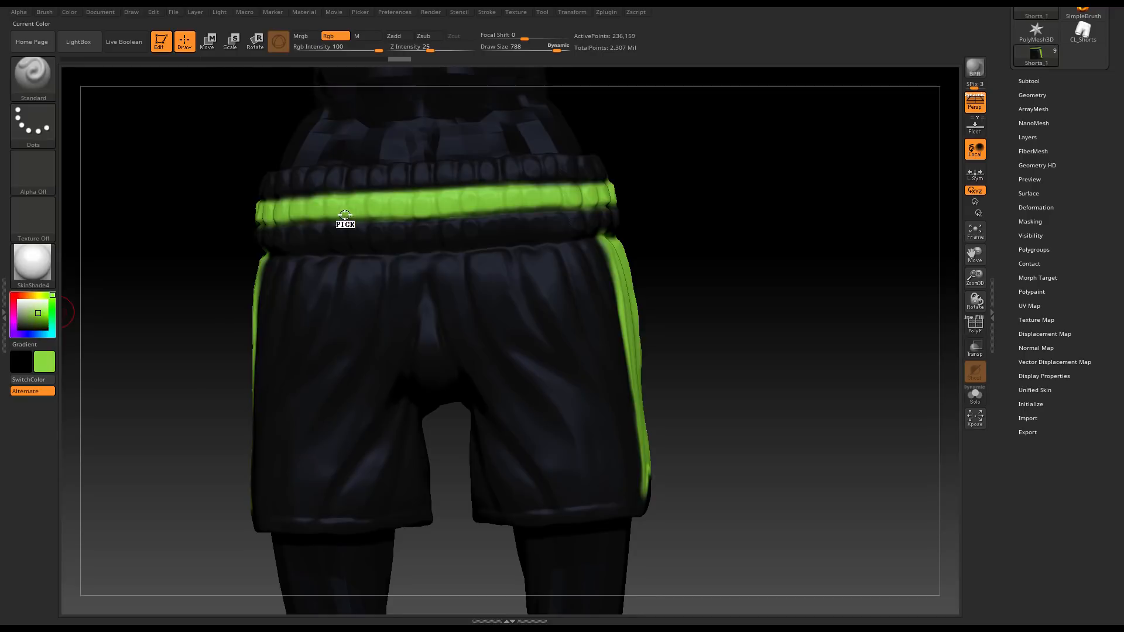
# Pick the green again and paint a border along the hems of both shorts legs, front, sides and back
pyautogui.moveTo(175, 433)
pyautogui.keyDown('alt'); pyautogui.mouseDown()
pyautogui.moveTo(244, 304)
pyautogui.moveTo(262, 306)
pyautogui.mouseUp(); pyautogui.keyUp('alt')
pyautogui.moveTo(421, 361)
pyautogui.mouseDown()
pyautogui.moveTo(379, 360)
pyautogui.moveTo(480, 367)
pyautogui.moveTo(345, 366)
pyautogui.mouseUp()
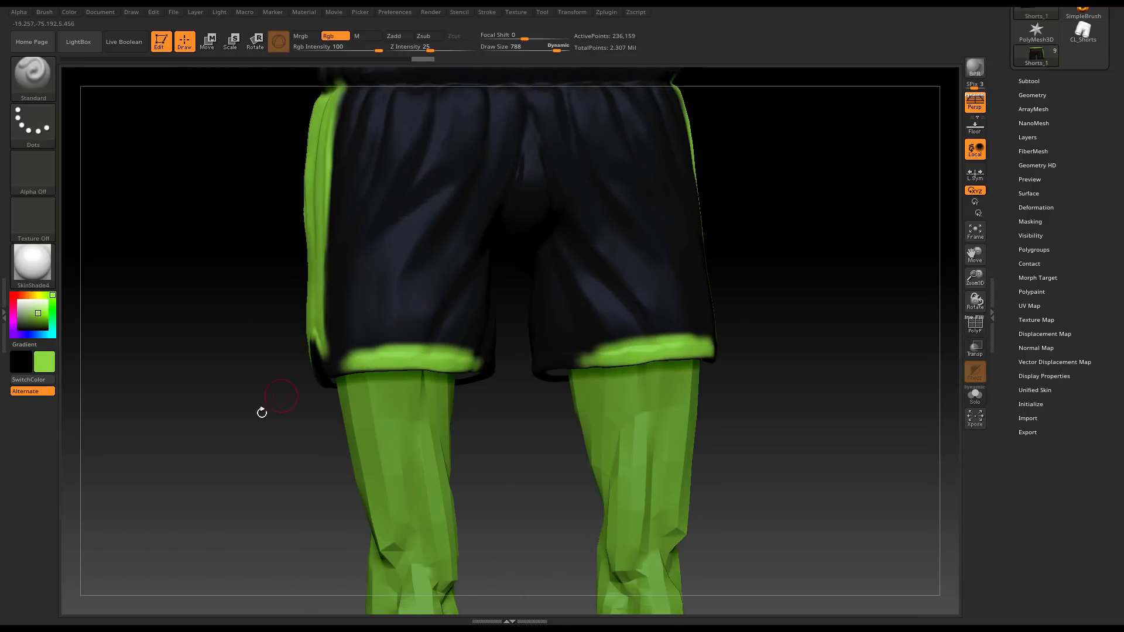
pyautogui.moveTo(260, 412); pyautogui.dragTo(355, 391)
pyautogui.moveTo(403, 364)
pyautogui.mouseDown()
pyautogui.moveTo(331, 357)
pyautogui.moveTo(255, 403)
pyautogui.mouseUp()
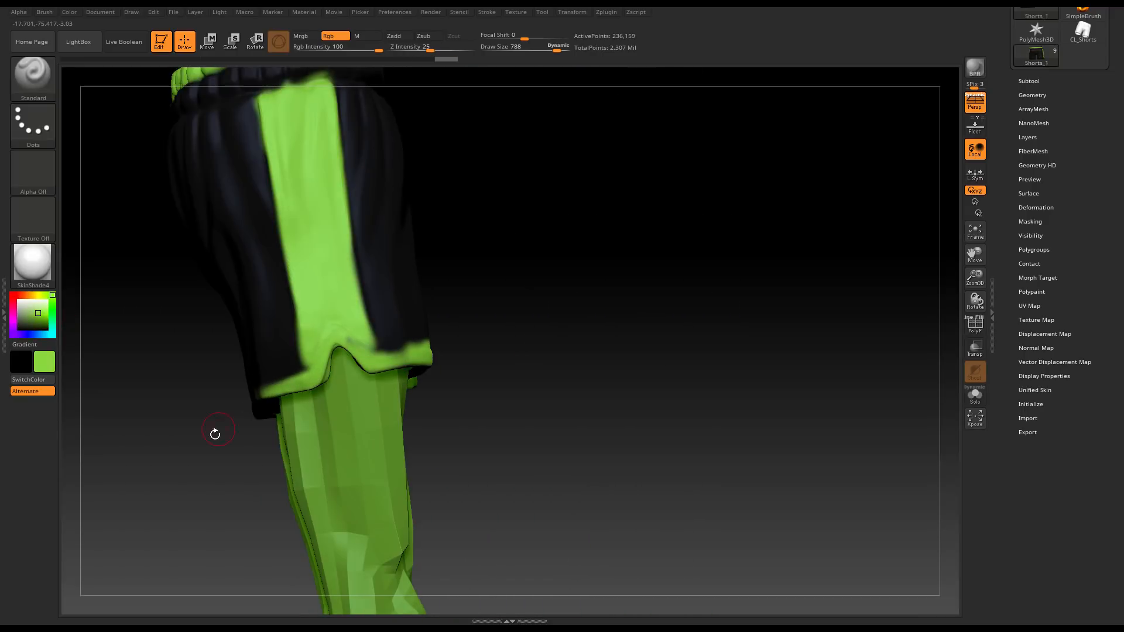
pyautogui.moveTo(216, 434); pyautogui.dragTo(316, 422)
pyautogui.moveTo(405, 374); pyautogui.dragTo(212, 412)
pyautogui.moveTo(167, 448); pyautogui.dragTo(486, 463)
pyautogui.moveTo(175, 442); pyautogui.dragTo(226, 434)
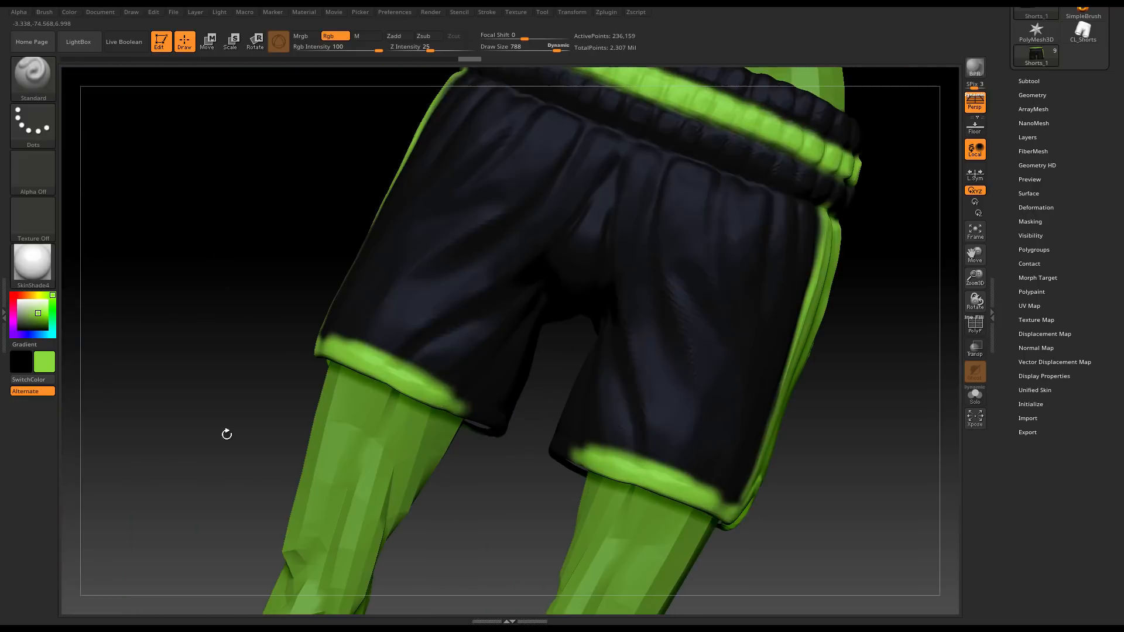
pyautogui.moveTo(474, 474); pyautogui.dragTo(542, 448)
pyautogui.moveTo(592, 432)
pyautogui.mouseDown()
pyautogui.moveTo(575, 439)
pyautogui.moveTo(630, 429)
pyautogui.moveTo(580, 475)
pyautogui.moveTo(669, 434)
pyautogui.mouseUp()
pyautogui.moveTo(858, 394); pyautogui.dragTo(784, 440)
# Pick the near-black shorts colour again and touch up the edges of the green hem borders
pyautogui.moveTo(40, 316); pyautogui.dragTo(18, 328)
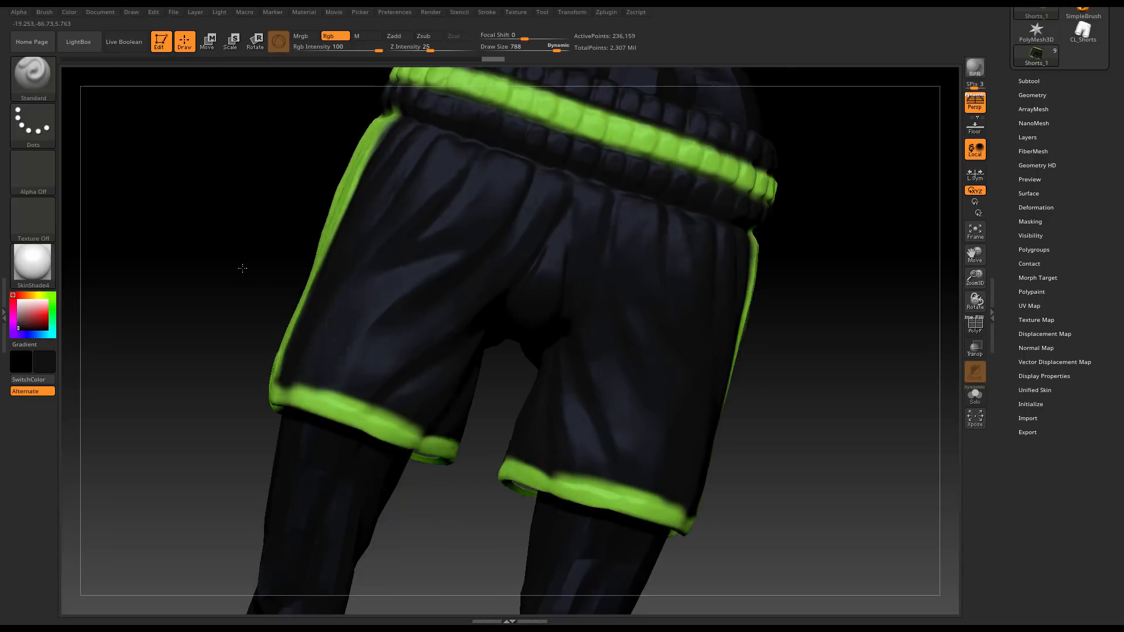
pyautogui.moveTo(241, 264); pyautogui.dragTo(223, 419)
pyautogui.moveTo(276, 464); pyautogui.dragTo(447, 466)
pyautogui.moveTo(519, 505)
pyautogui.mouseDown()
pyautogui.moveTo(448, 501)
pyautogui.moveTo(490, 460)
pyautogui.mouseUp()
pyautogui.moveTo(476, 534)
pyautogui.mouseDown()
pyautogui.moveTo(678, 486)
pyautogui.moveTo(679, 462)
pyautogui.mouseUp()
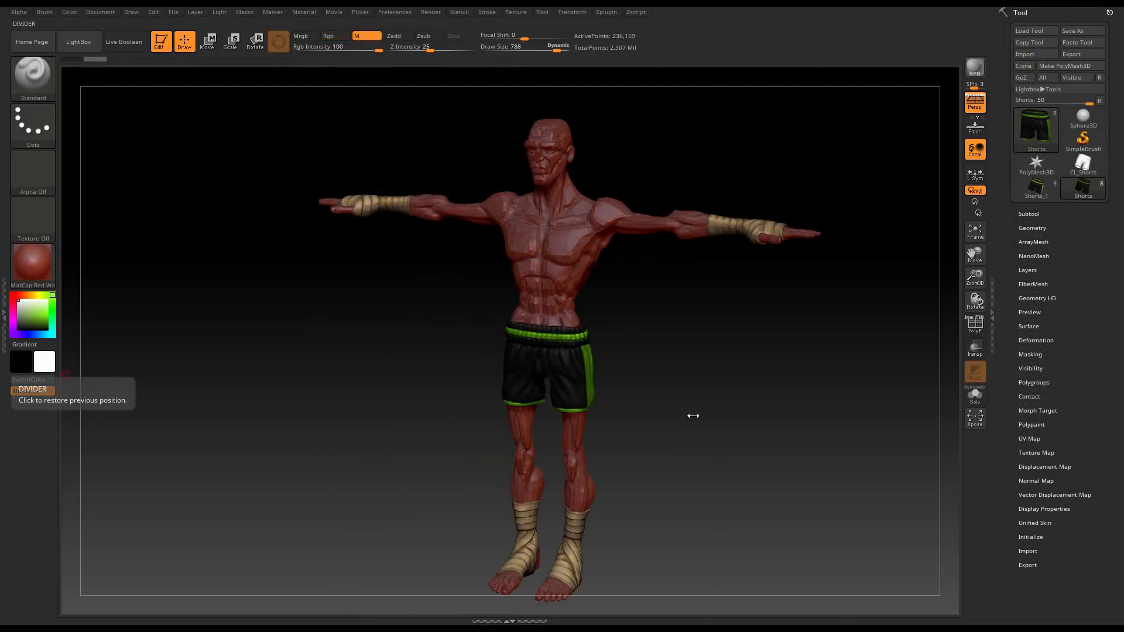
# Check the UV map size of the shorts and create a new texture map from their polypaint
pyautogui.moveTo(693, 416); pyautogui.dragTo(766, 429)
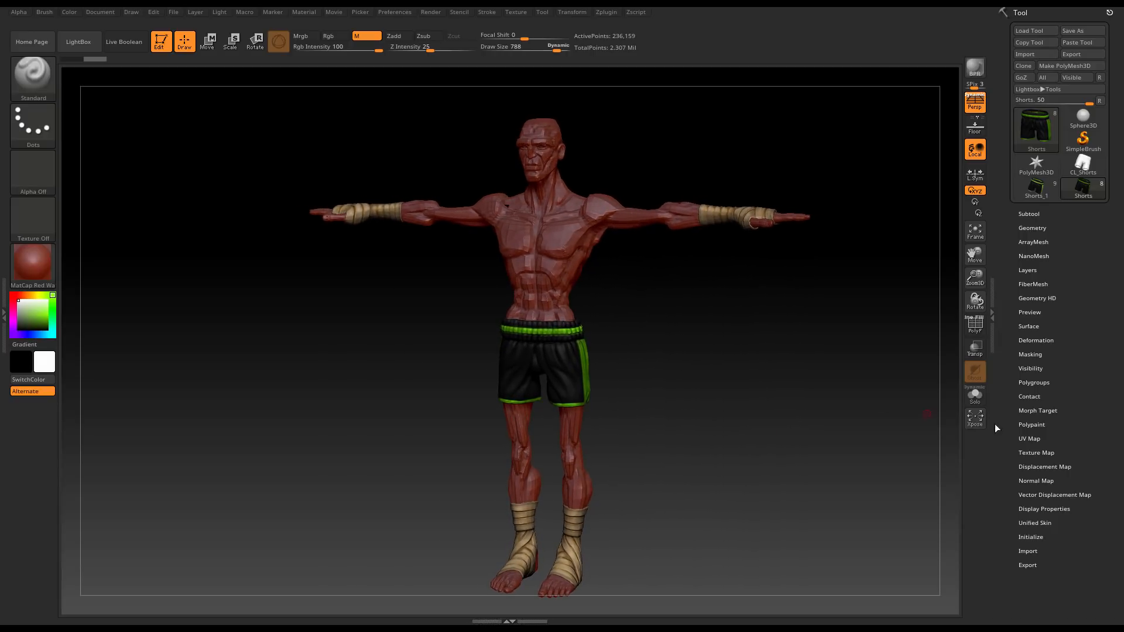
pyautogui.moveTo(1078, 418); pyautogui.dragTo(1095, 317)
pyautogui.click(1045, 409)
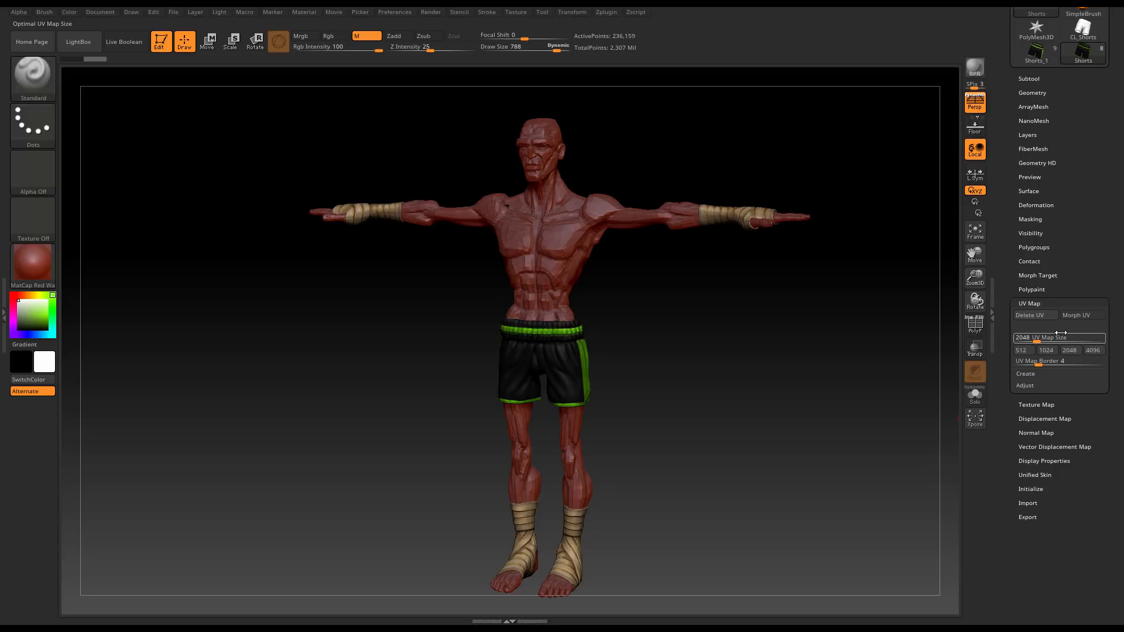
pyautogui.click(1046, 303)
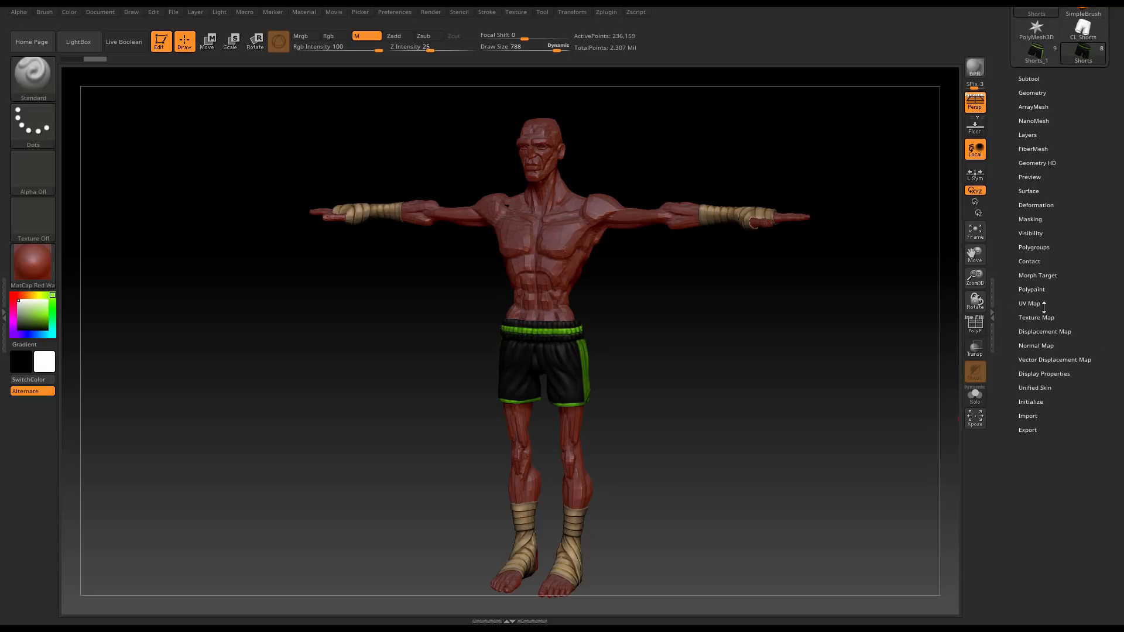
pyautogui.click(1041, 317)
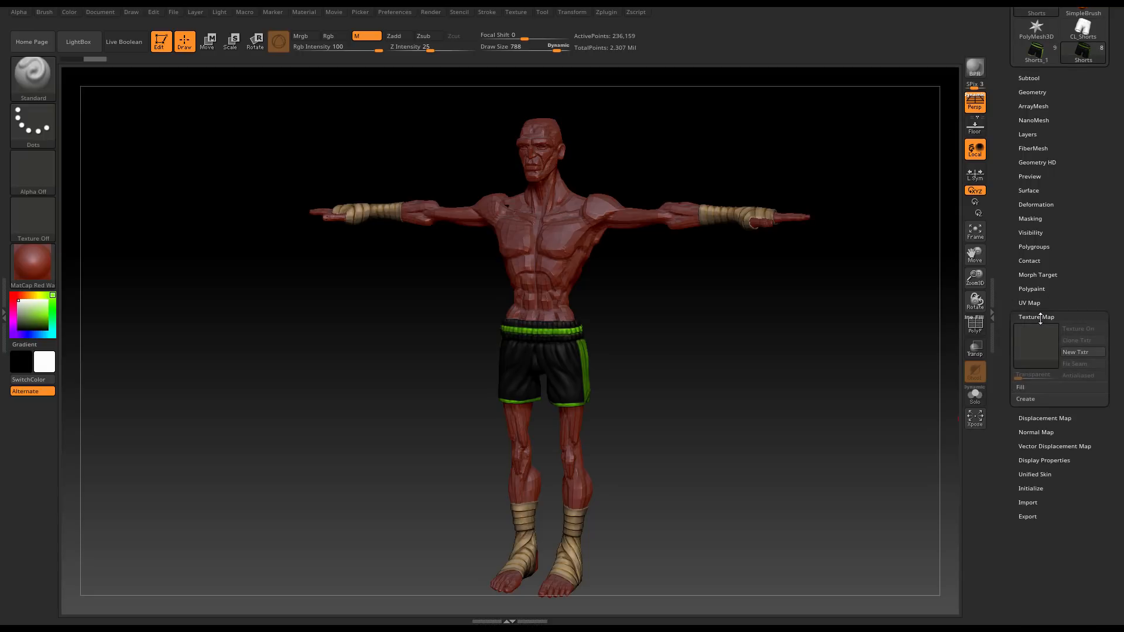
pyautogui.click(1037, 399)
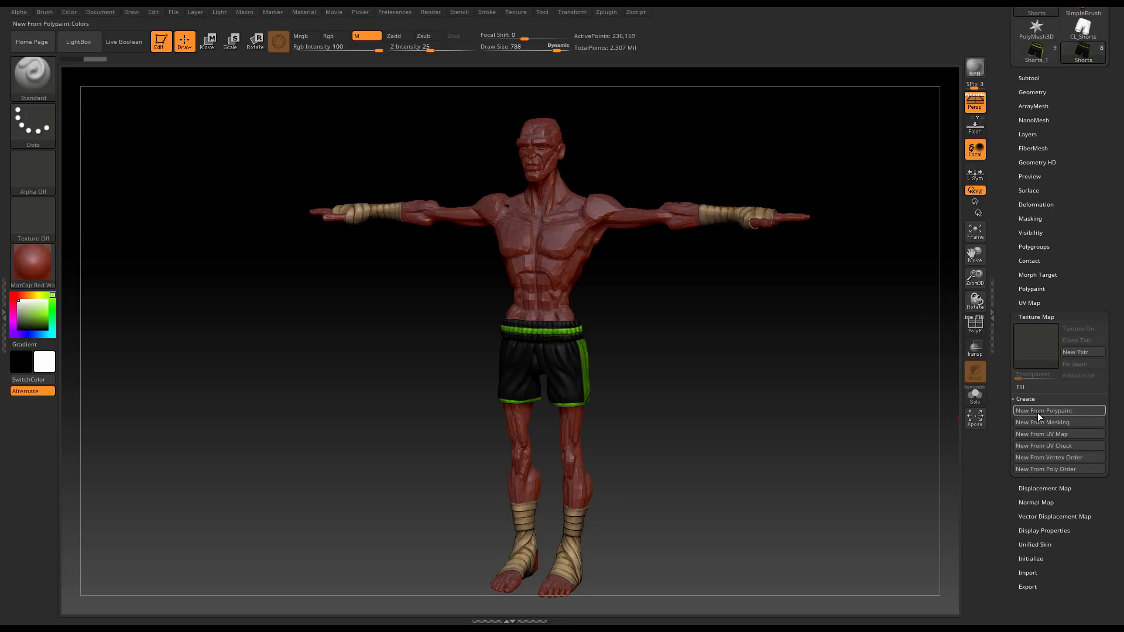
pyautogui.click(1037, 410)
pyautogui.moveTo(1037, 361)
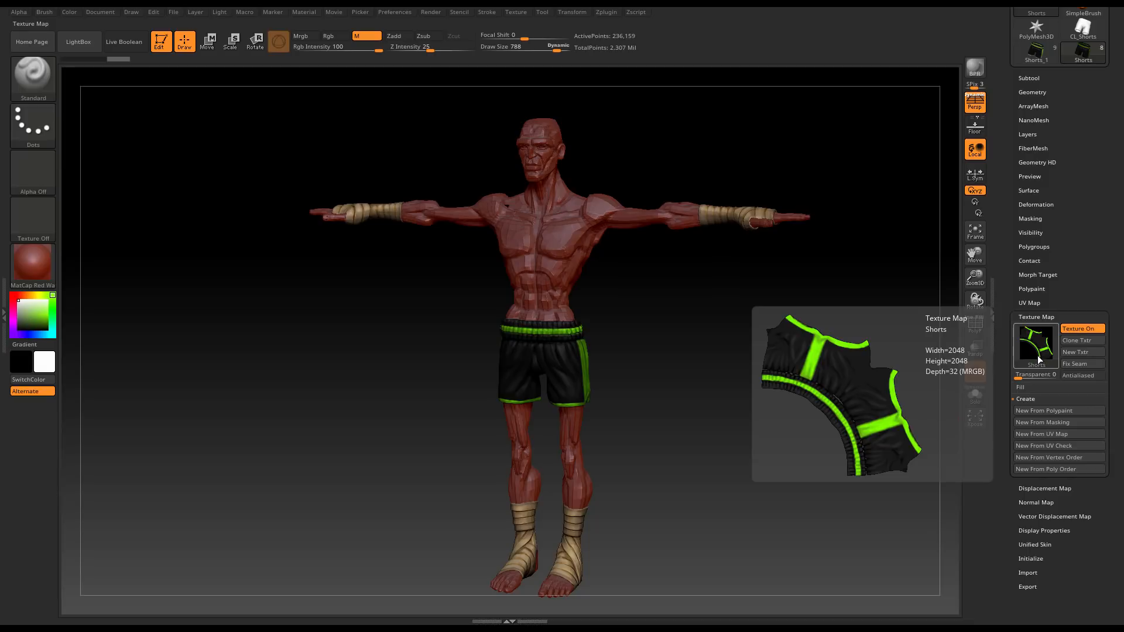
pyautogui.click(1026, 398)
pyautogui.click(1037, 317)
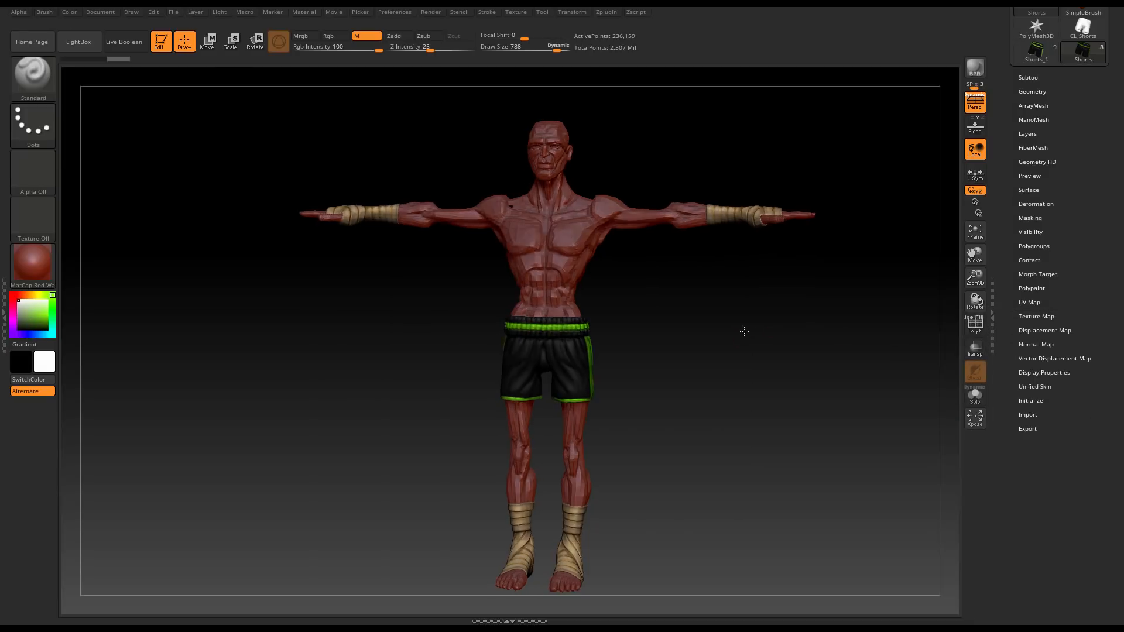
# Turn off Colorize in the shorts' polypaint settings and step the mesh down to its lowest subdivision level
pyautogui.keyDown('alt'); pyautogui.moveTo(745, 332); pyautogui.dragTo(797, 407); pyautogui.keyUp('alt')
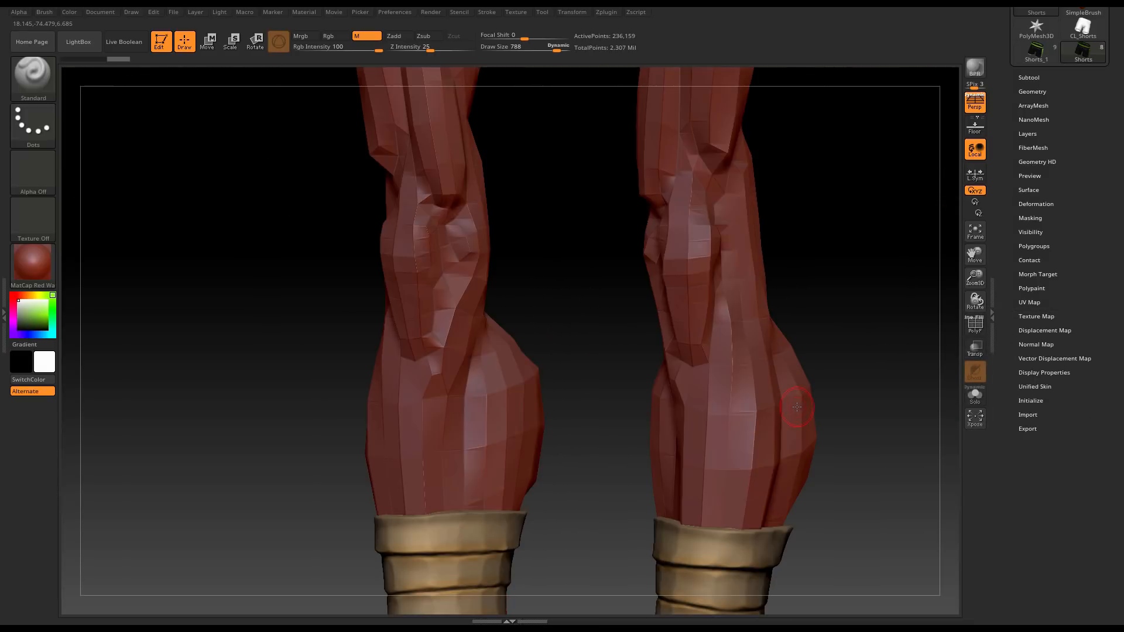
pyautogui.keyDown('alt'); pyautogui.moveTo(835, 227); pyautogui.dragTo(866, 176); pyautogui.keyUp('alt')
pyautogui.click(1045, 287)
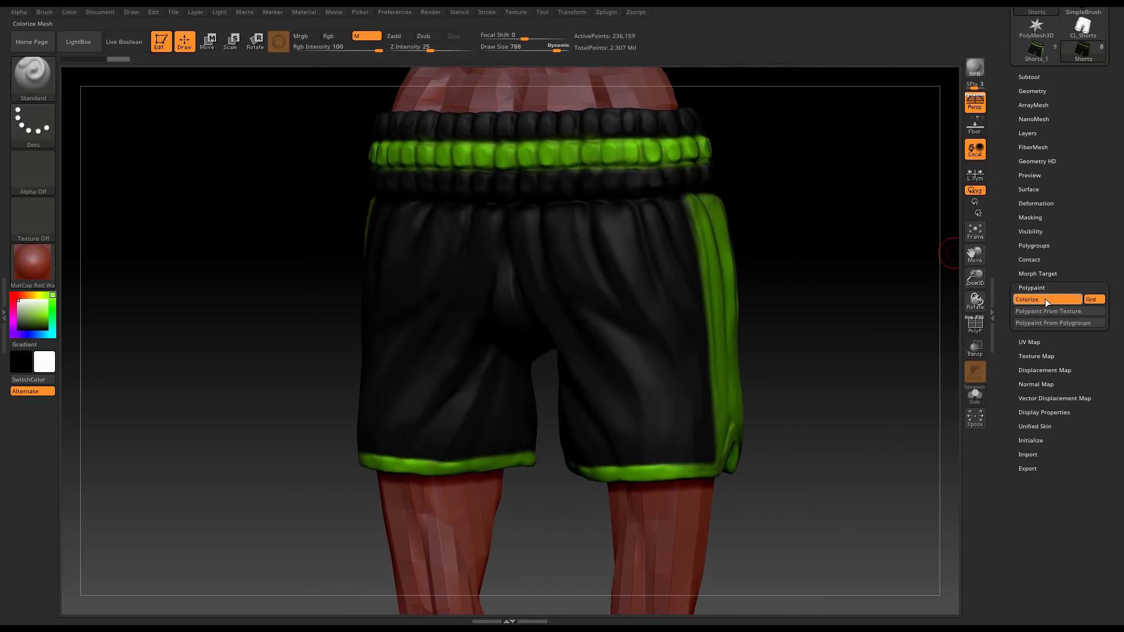
pyautogui.hotkey('shift', 'd')
pyautogui.hotkey('shift', 'd')
pyautogui.hotkey('shift', 'd')
pyautogui.hotkey('shift', 'd')
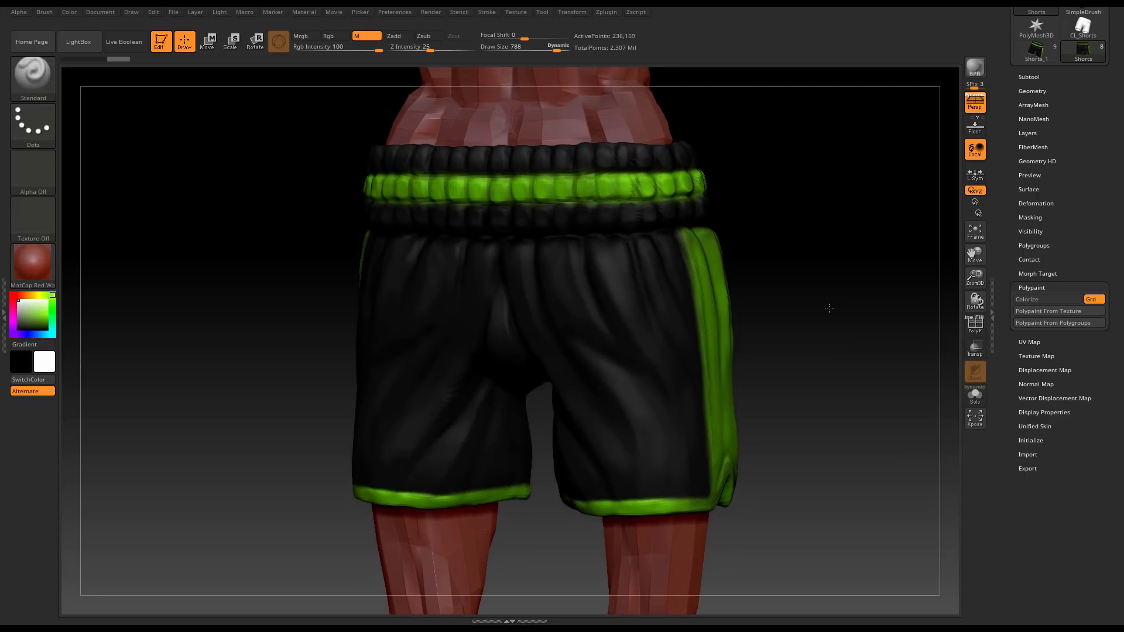
pyautogui.click(1032, 288)
# Create a tangent normal map for the shorts and regenerate it with the green channel flipped (FlipG)
pyautogui.moveTo(1078, 292); pyautogui.dragTo(1078, 268)
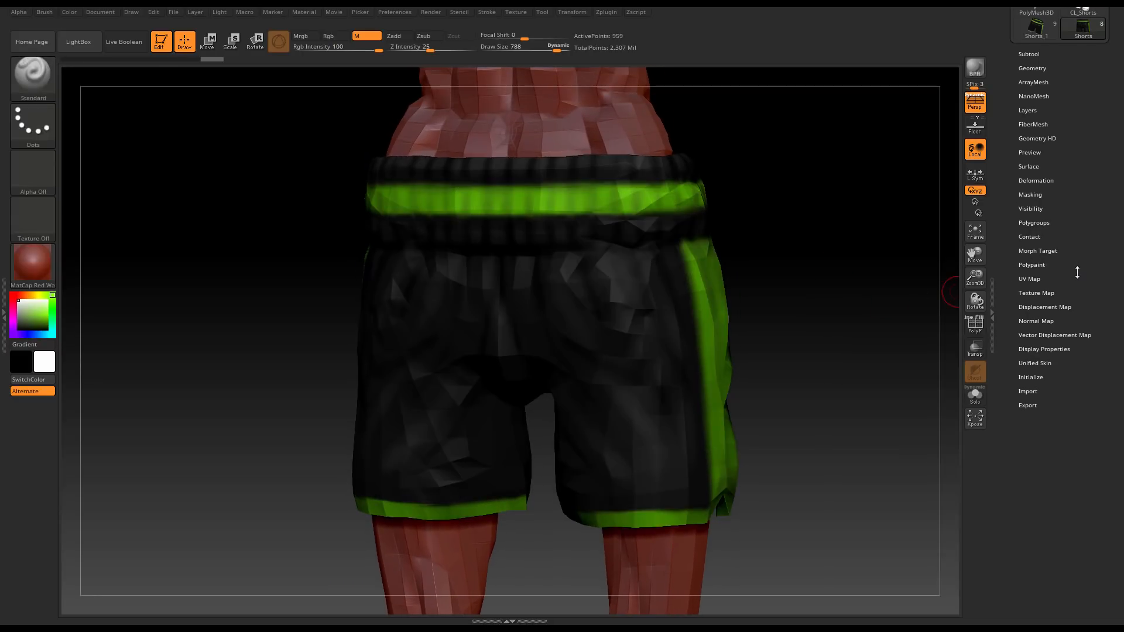
pyautogui.click(1054, 318)
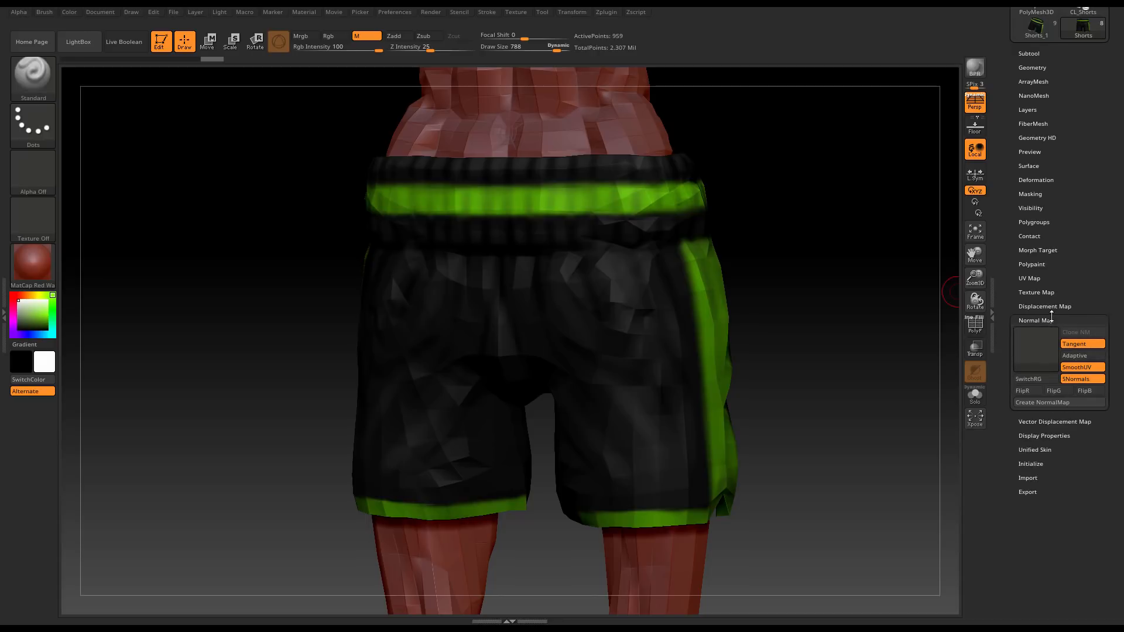
pyautogui.click(1053, 404)
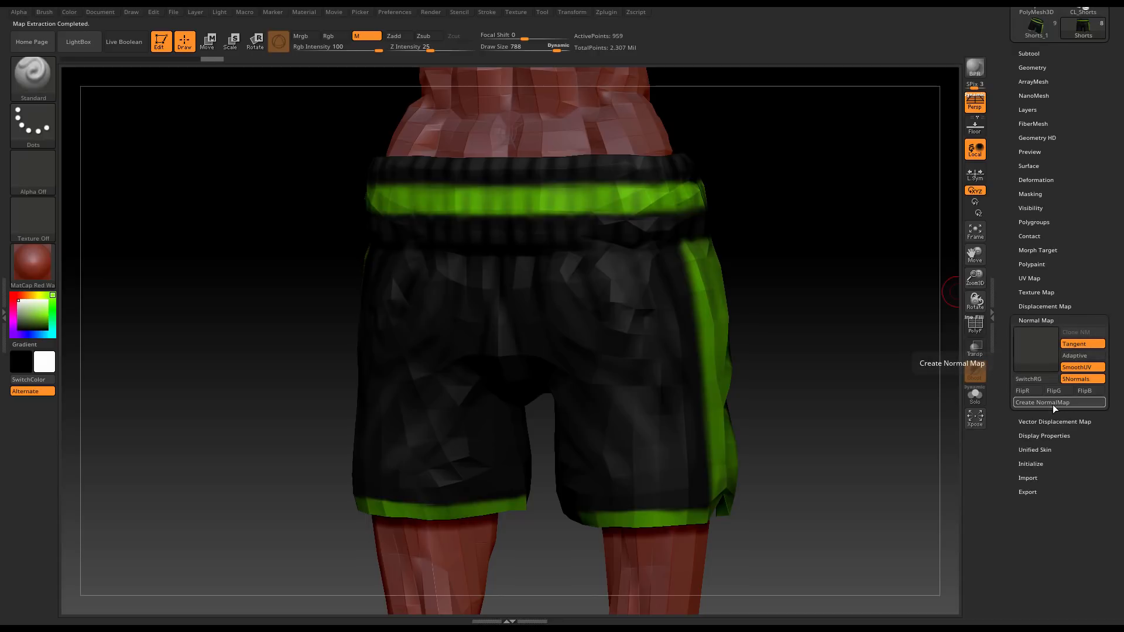
pyautogui.moveTo(1034, 349)
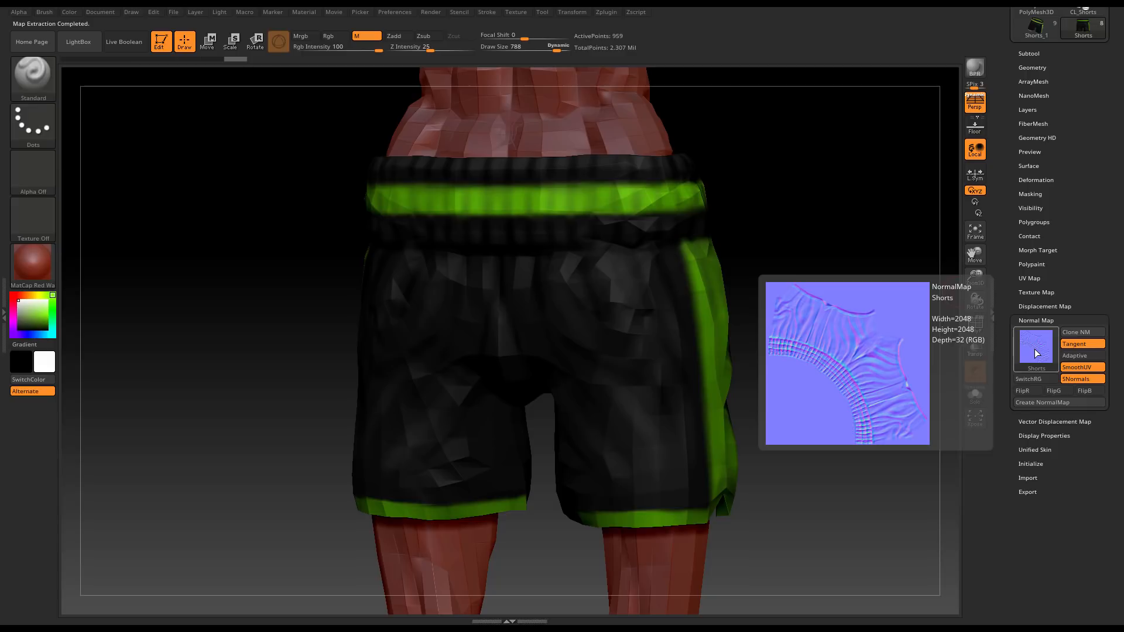
pyautogui.click(1056, 391)
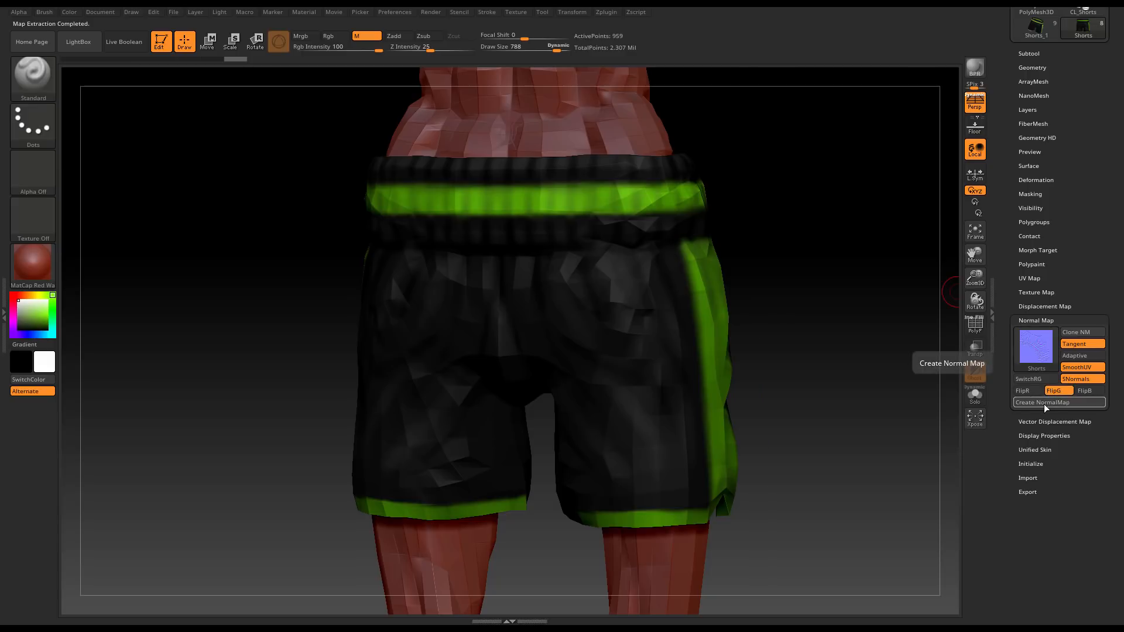
pyautogui.click(1045, 404)
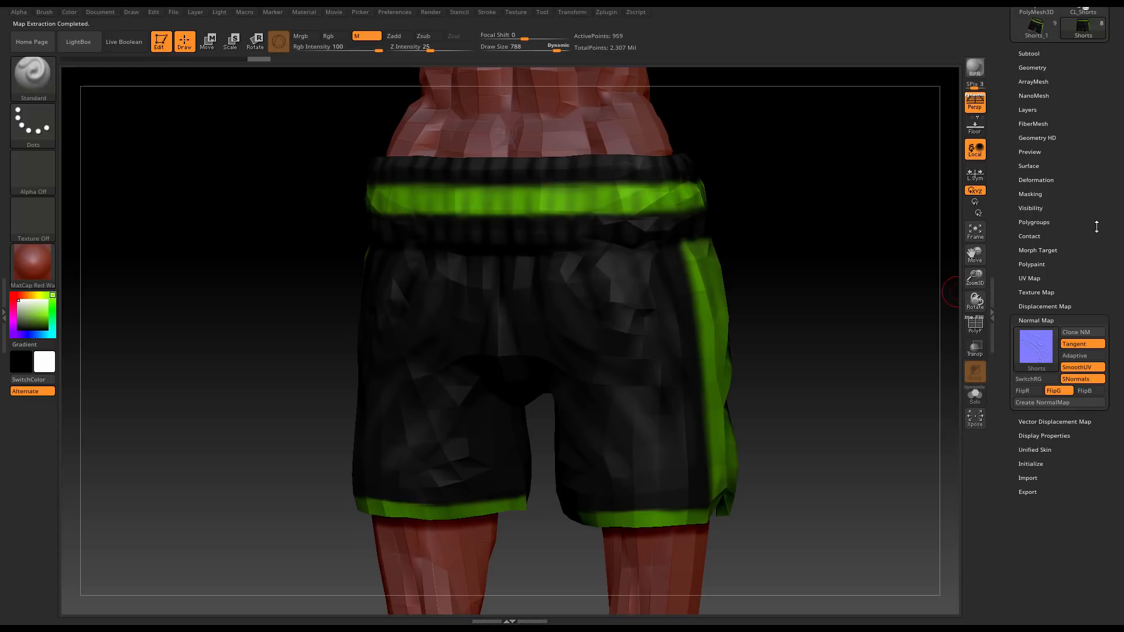
# Send the shorts through GoZ to Character Creator
pyautogui.moveTo(1097, 227); pyautogui.dragTo(1108, 370)
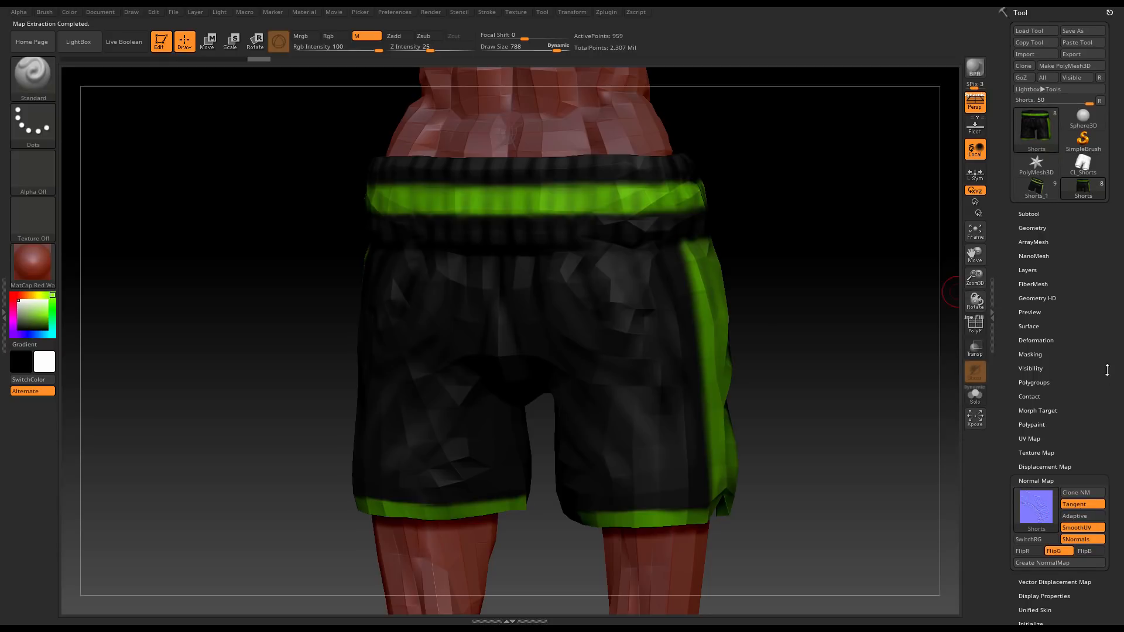
pyautogui.click(1022, 79)
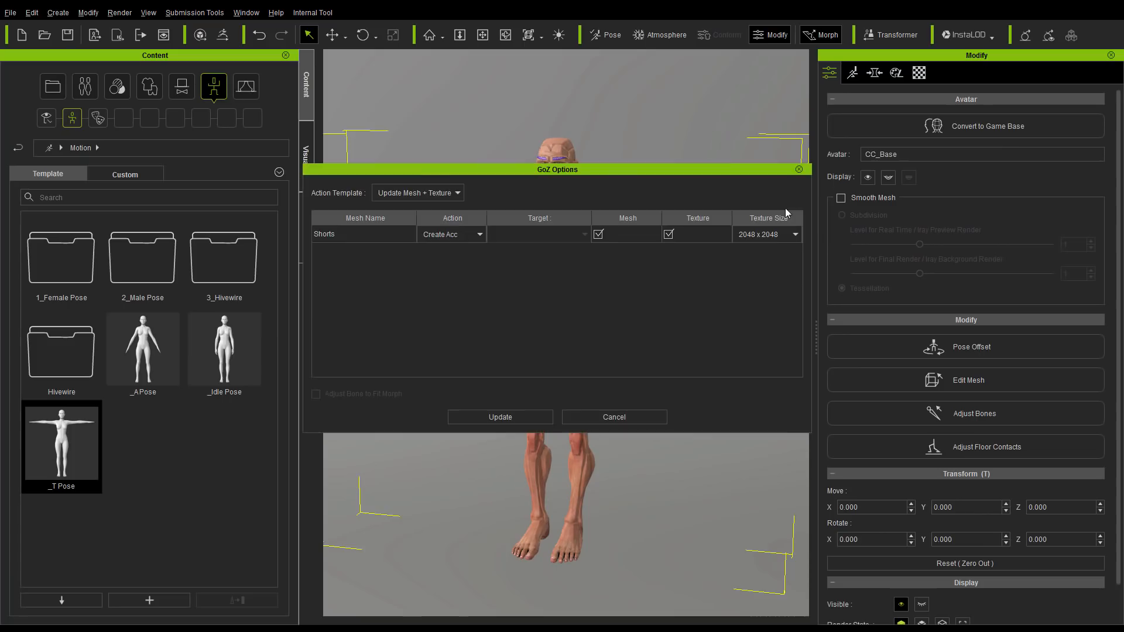
# Bring the shorts in as a new accessory with mesh and 2048 x 2048 texture, and inspect them on the character
pyautogui.click(454, 194)
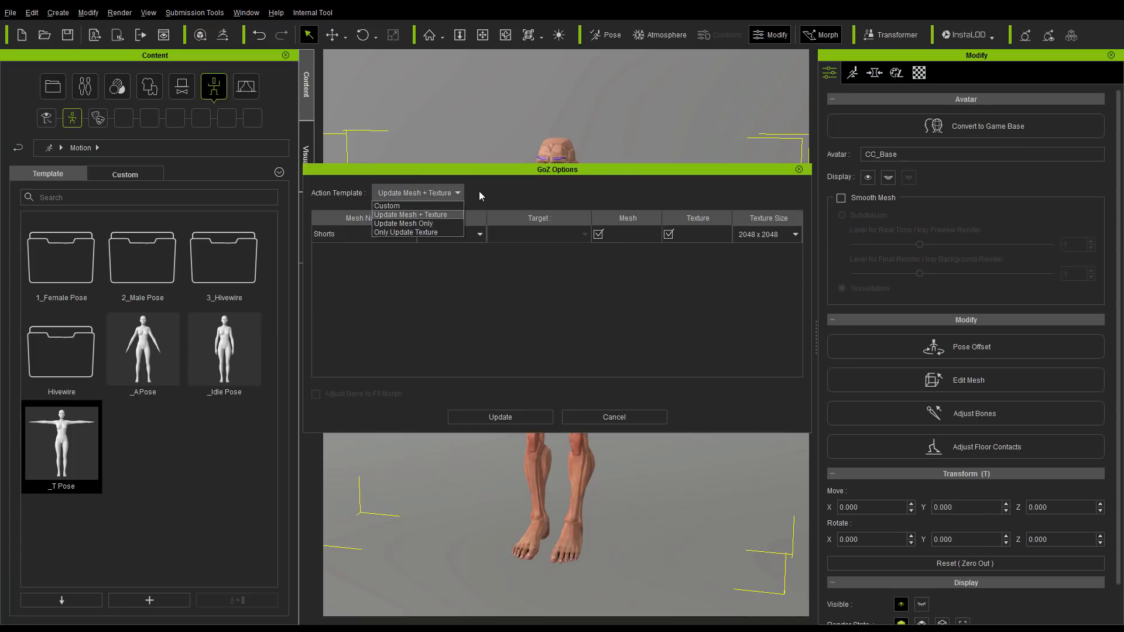
pyautogui.click(480, 192)
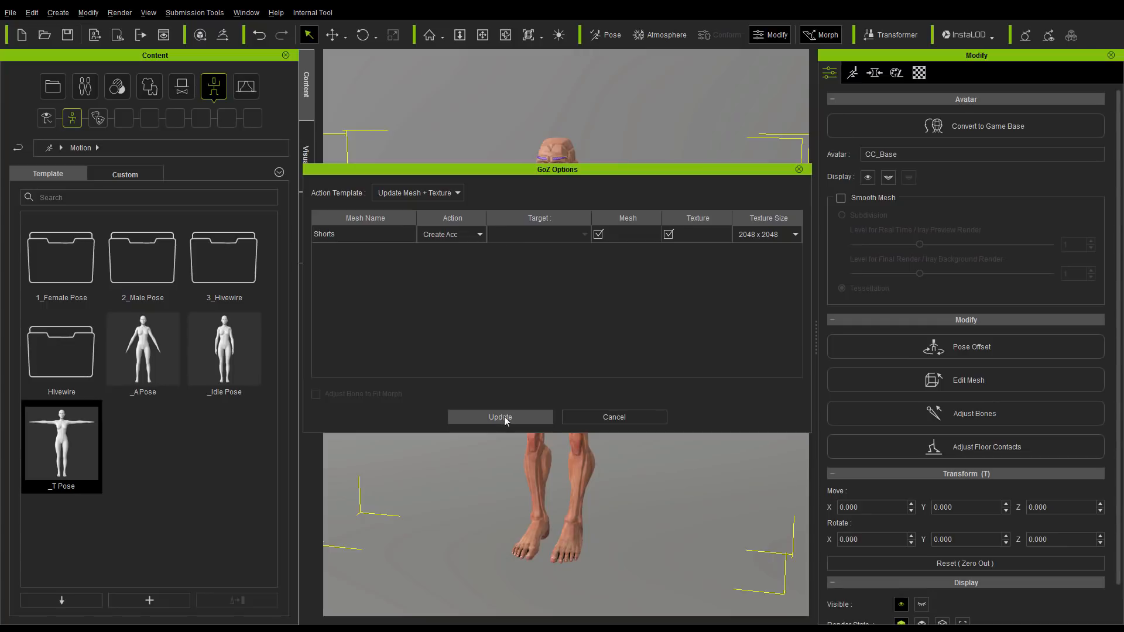
pyautogui.click(490, 418)
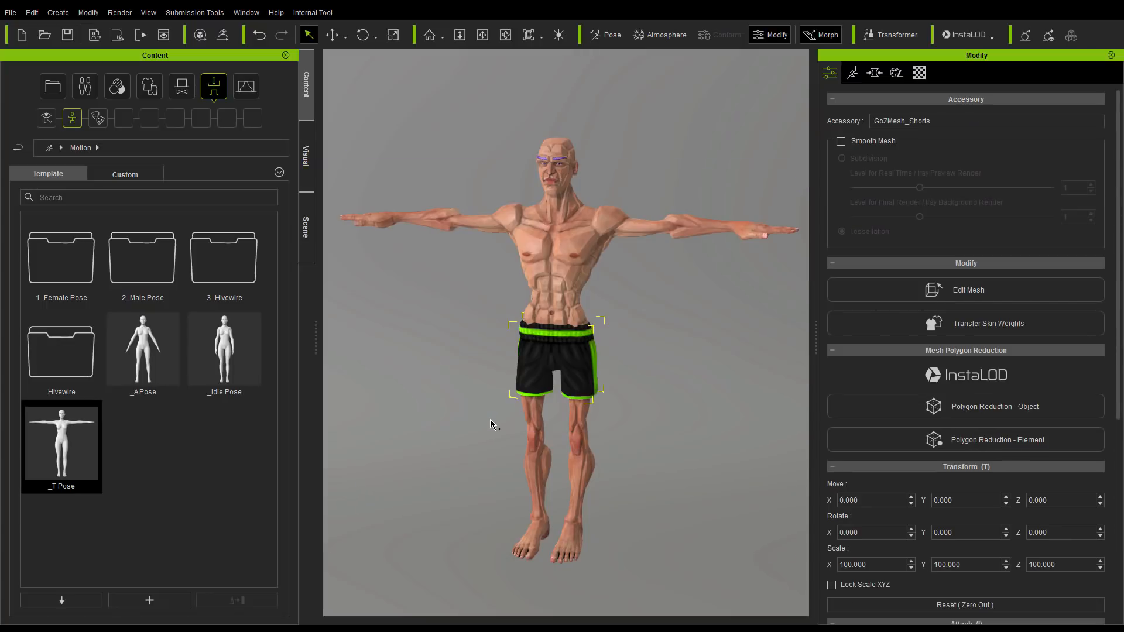
pyautogui.click(481, 408)
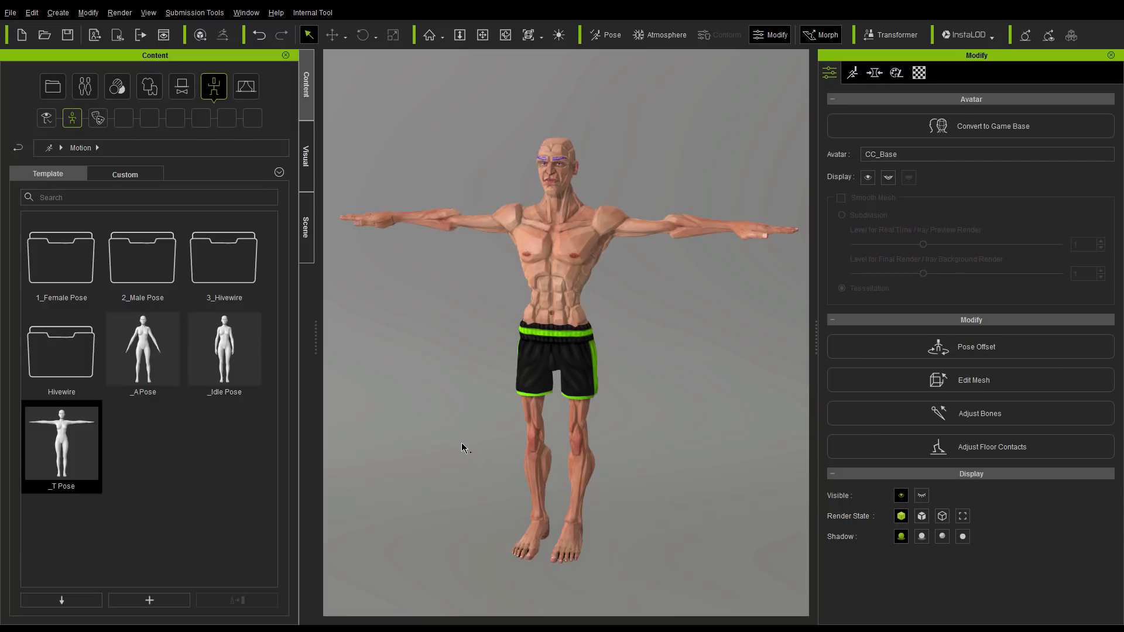
pyautogui.moveTo(463, 448); pyautogui.dragTo(477, 391, button='middle')
pyautogui.moveTo(477, 391); pyautogui.dragTo(665, 322, button='right')
pyautogui.scroll(5, 703, 191)
pyautogui.moveTo(702, 190); pyautogui.dragTo(681, 330, button='right')
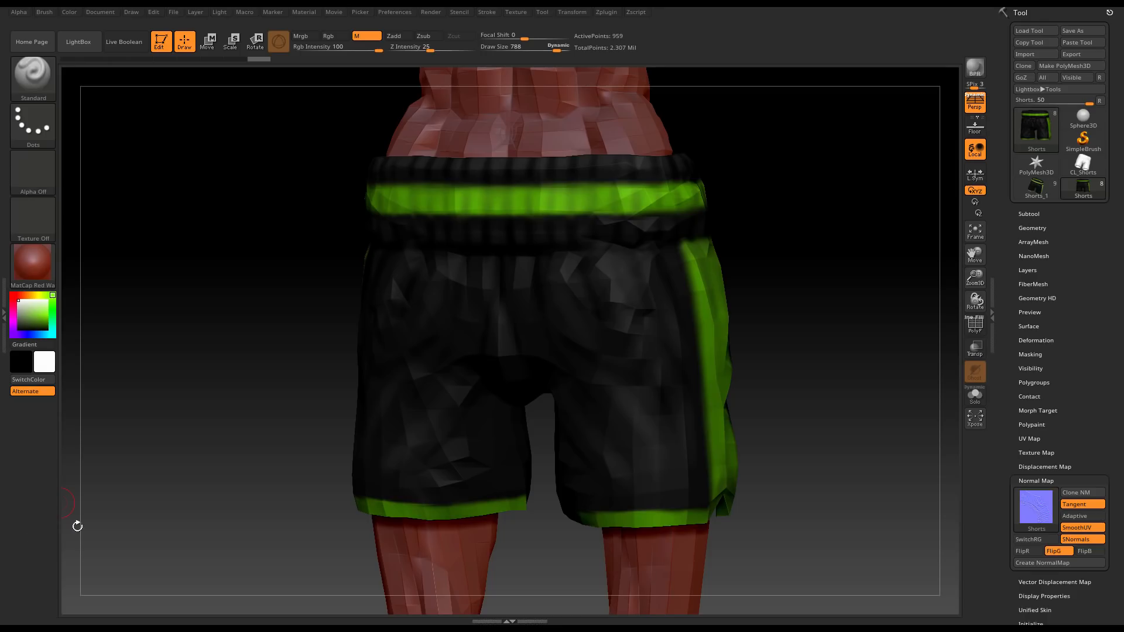
# Raise the shorts mesh four subdivision levels to restore its sculpted detail
pyautogui.click(1034, 481)
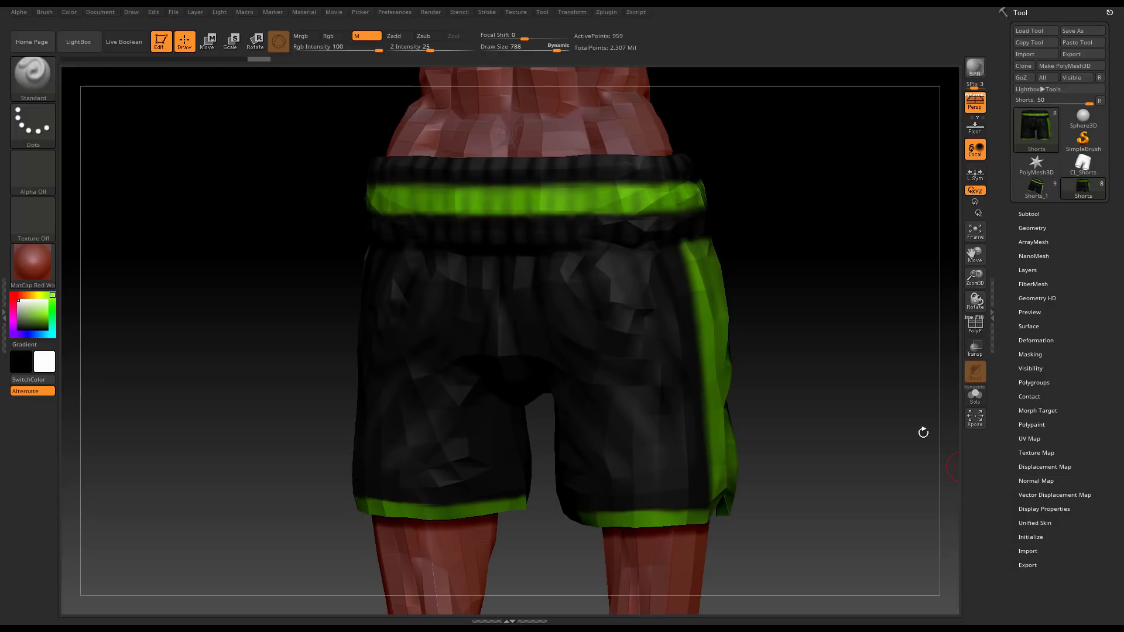
pyautogui.press('d')
pyautogui.press('d')
pyautogui.press('d')
pyautogui.press('d')
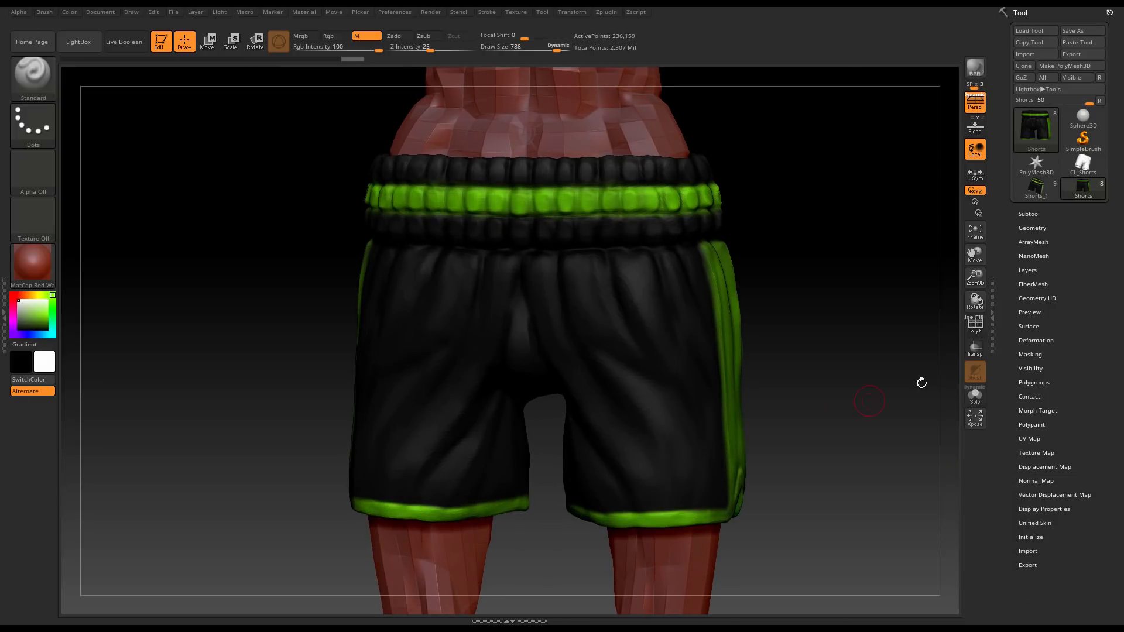
# Mask the shorts by ambient occlusion
pyautogui.click(1031, 355)
pyautogui.moveTo(1087, 330); pyautogui.dragTo(1088, 234)
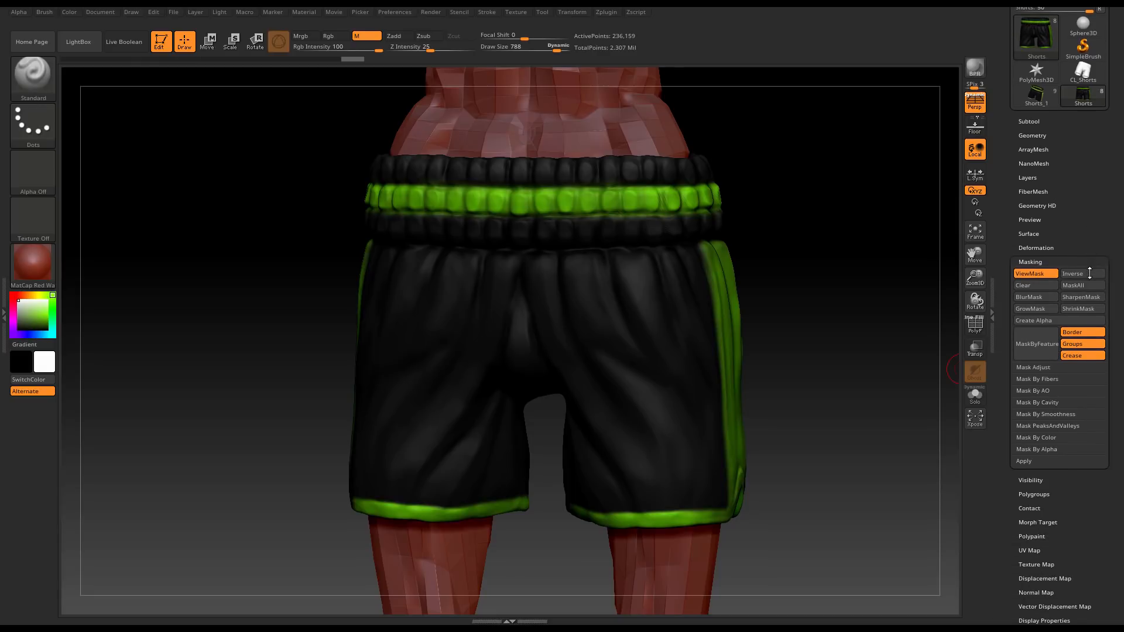
pyautogui.click(1045, 387)
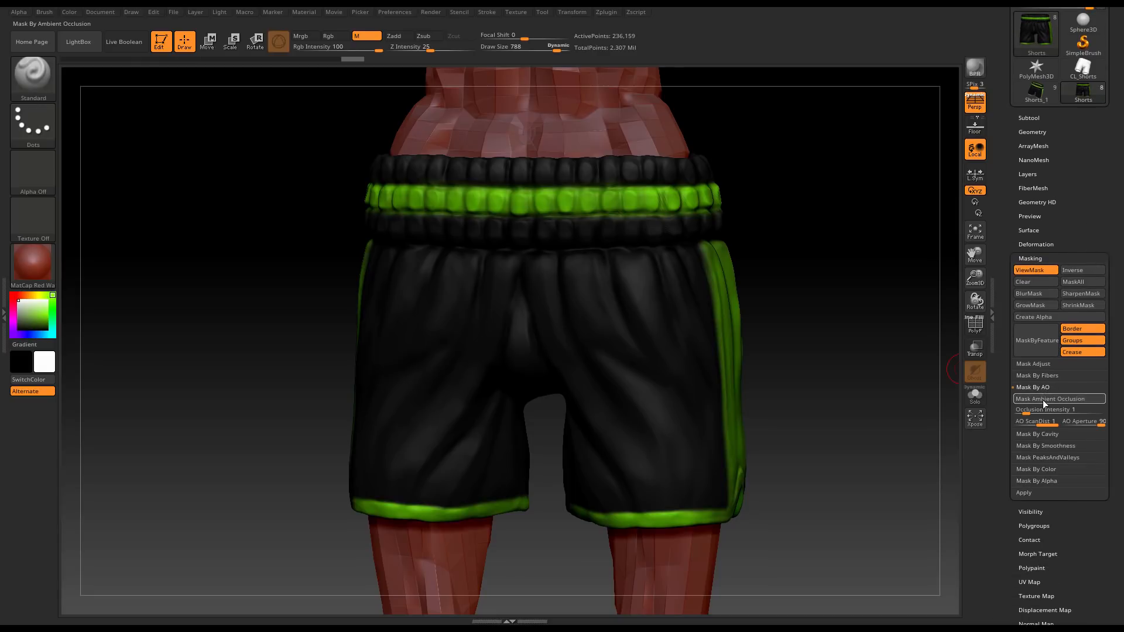
pyautogui.click(1043, 258)
pyautogui.moveTo(1098, 258); pyautogui.dragTo(1094, 216)
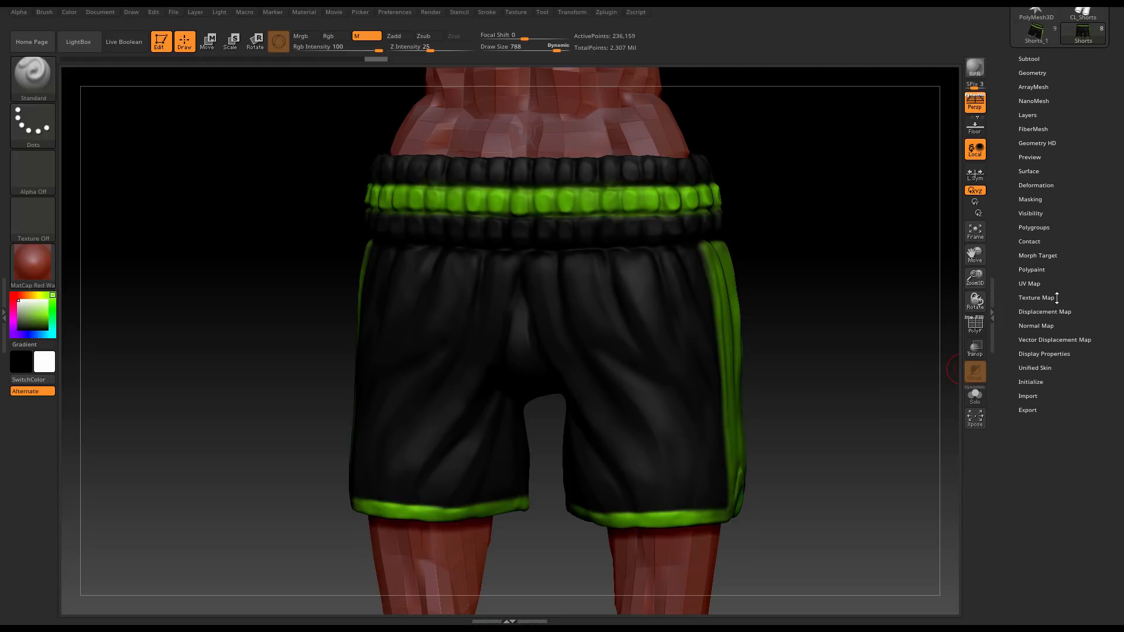
# Create a new texture map for the shorts from their masking and clone it to the texture palette
pyautogui.click(1051, 297)
pyautogui.click(1039, 406)
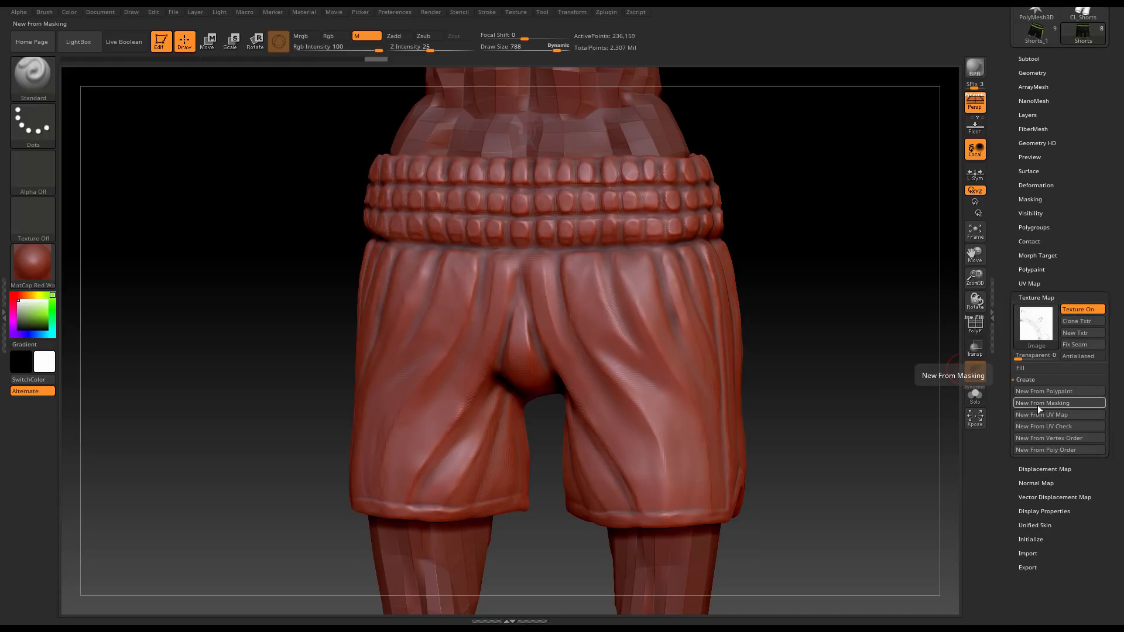
pyautogui.moveTo(1034, 332)
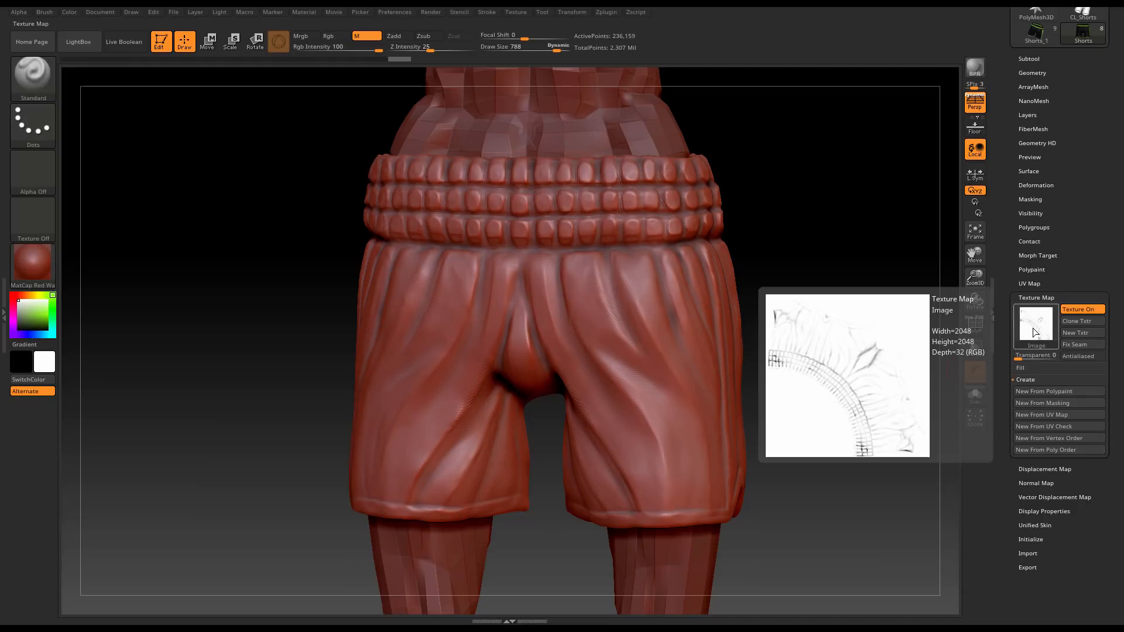
pyautogui.click(1080, 320)
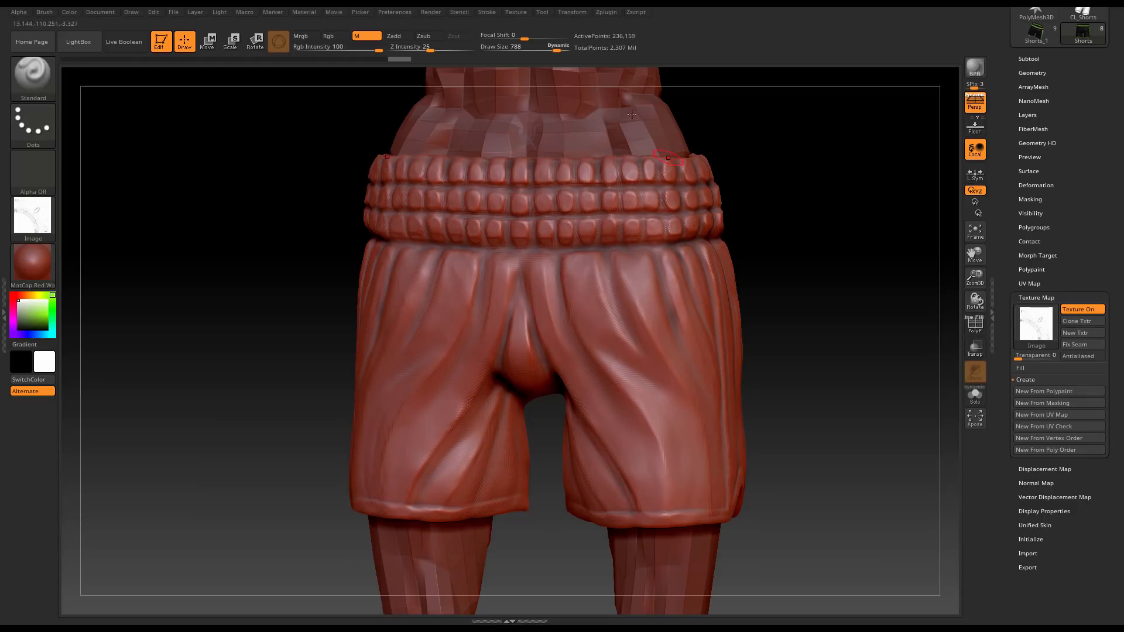
pyautogui.click(520, 13)
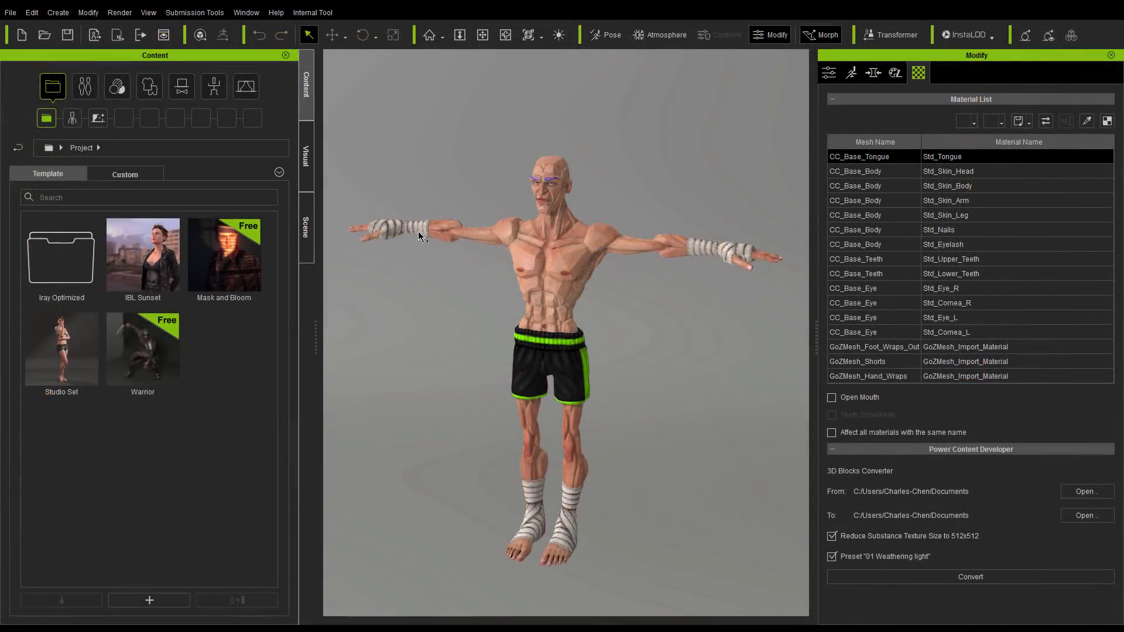
# In Character Creator, examine the texture settings of the hand wraps, shorts and foot wraps materials
pyautogui.click(418, 234)
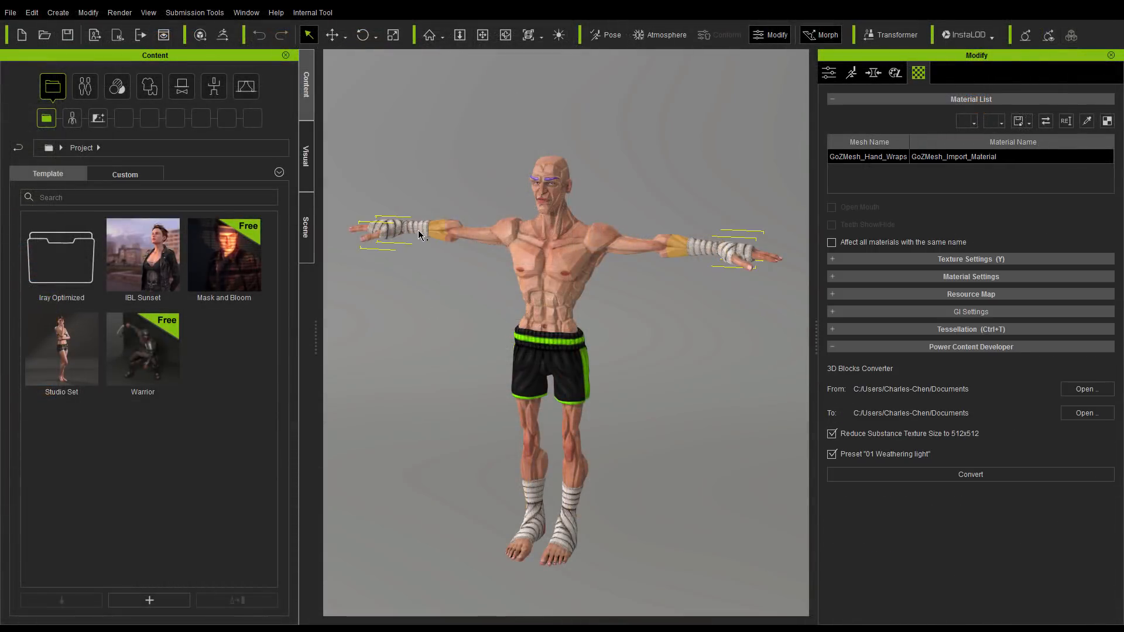
pyautogui.click(859, 259)
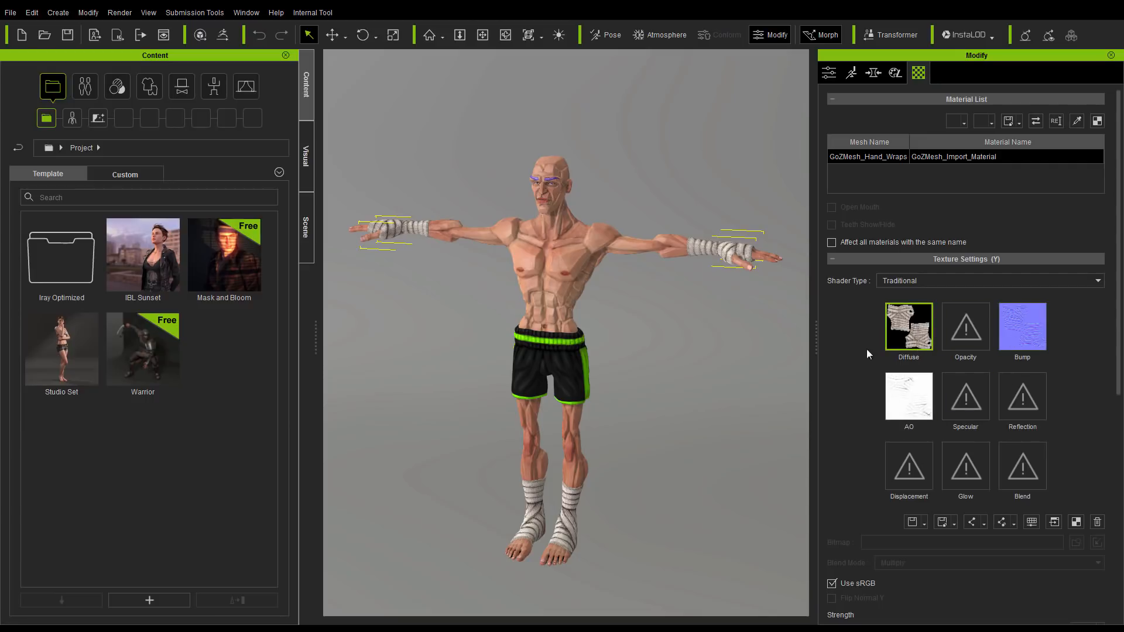
pyautogui.click(586, 368)
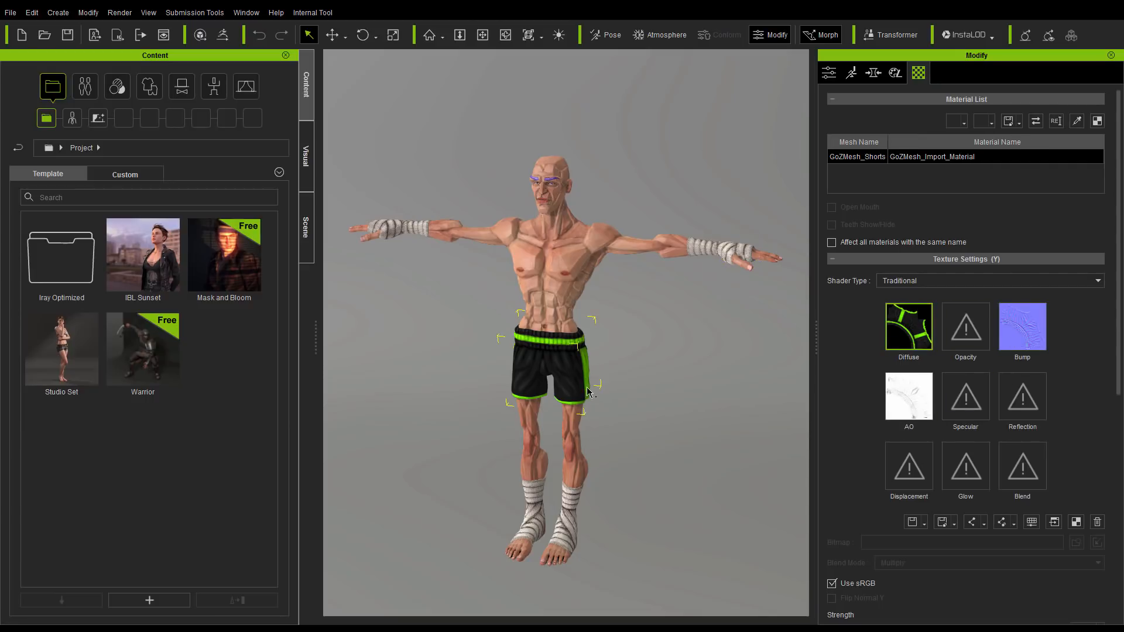
pyautogui.click(569, 512)
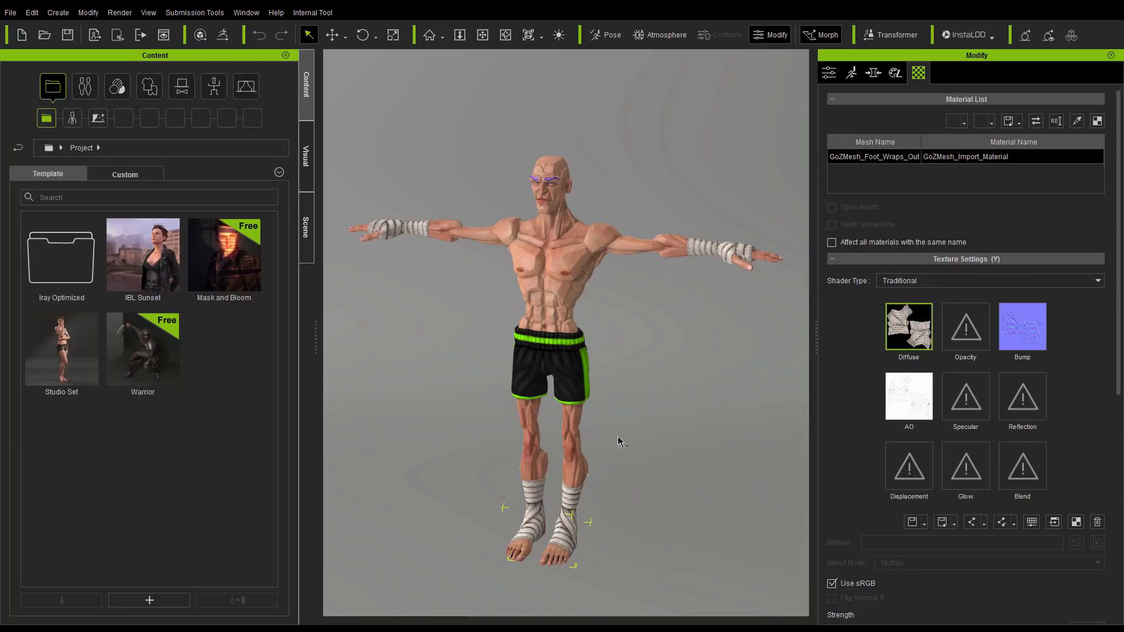
# Test the accessories with the male Await pose and return the character to the T Pose
pyautogui.click(215, 92)
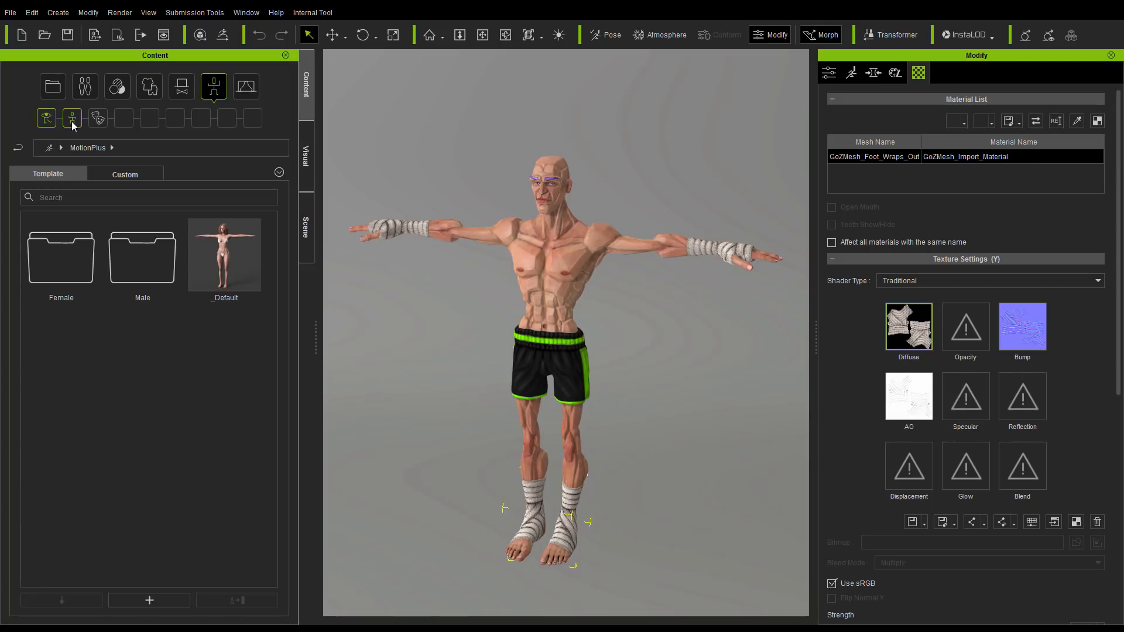
pyautogui.click(72, 120)
pyautogui.click(47, 121)
pyautogui.doubleClick(151, 269)
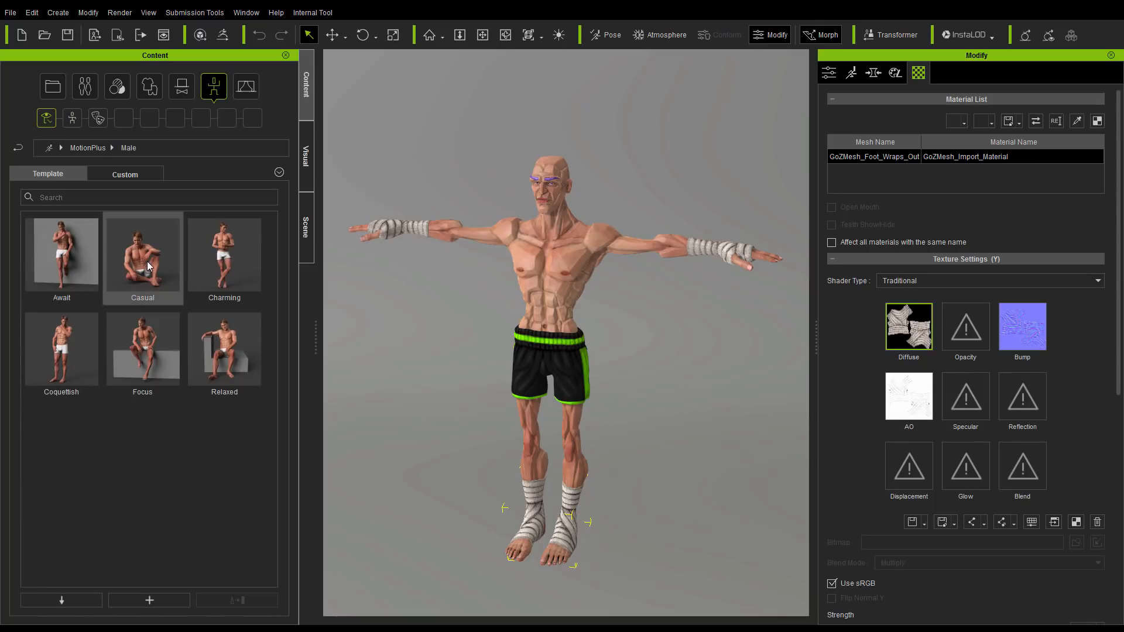
pyautogui.doubleClick(80, 268)
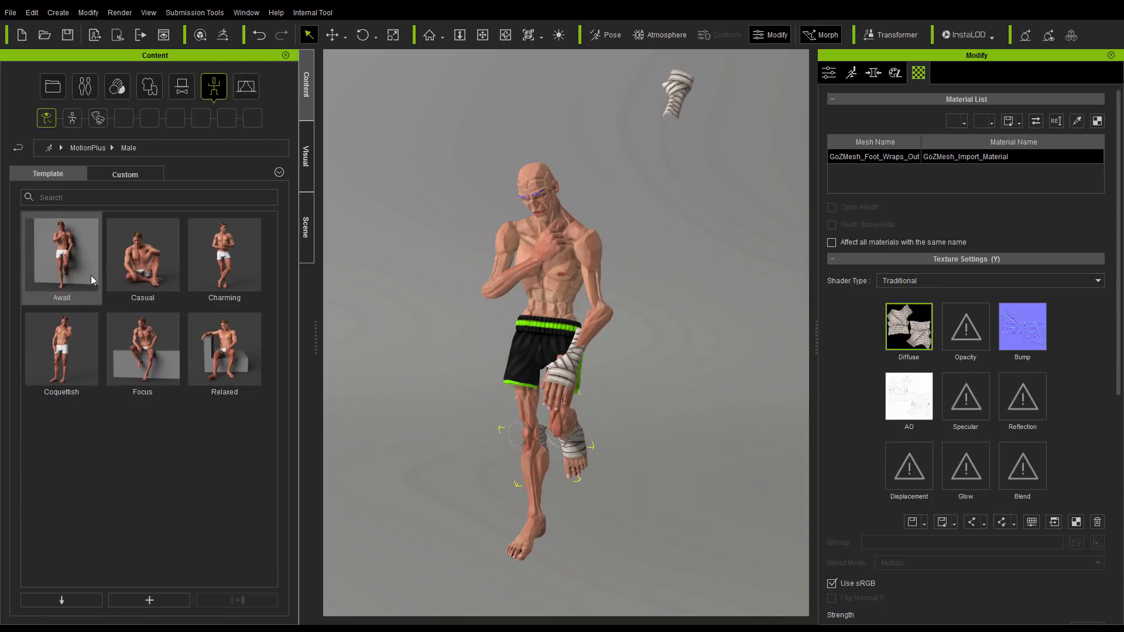
pyautogui.click(72, 118)
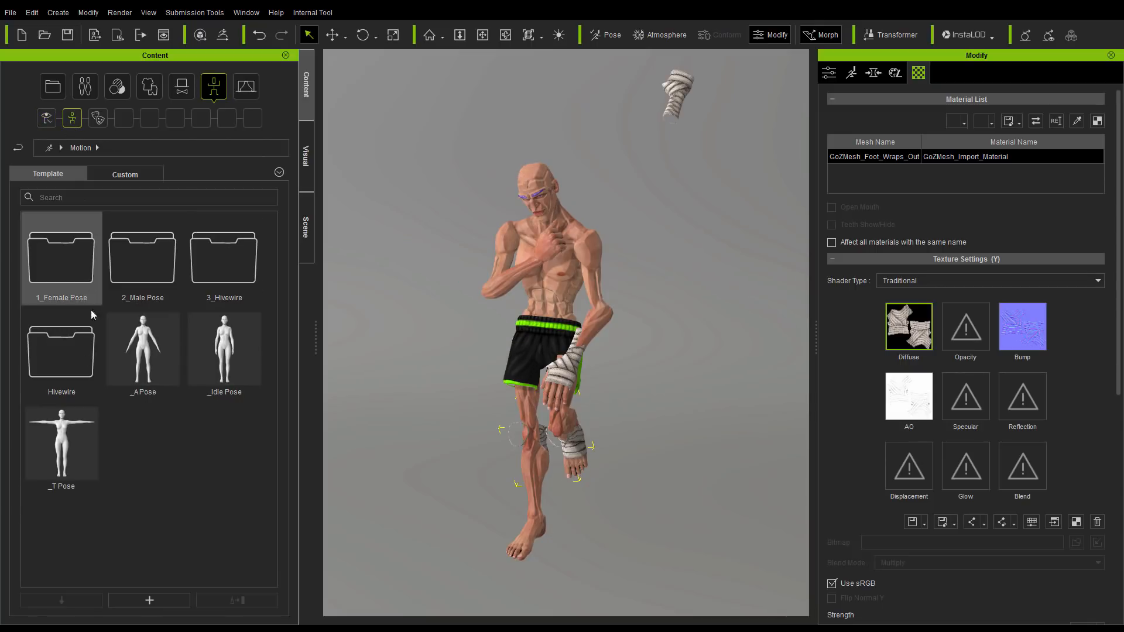
pyautogui.doubleClick(72, 448)
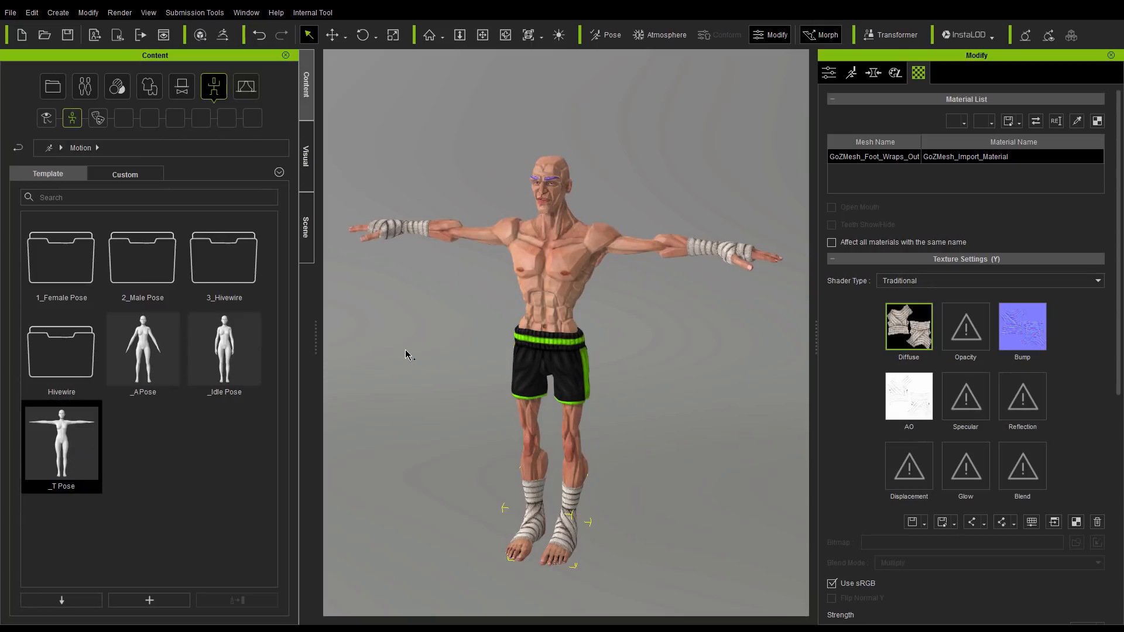
# Transfer skin weights to the hand wraps with the Default template
pyautogui.click(405, 227)
pyautogui.click(829, 73)
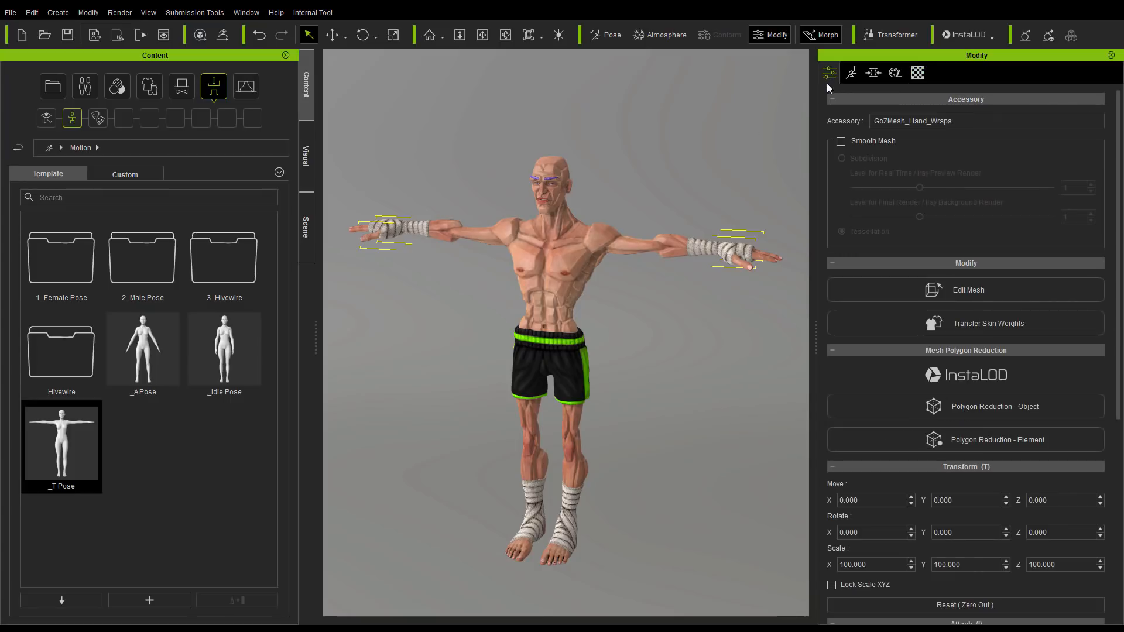
pyautogui.click(934, 323)
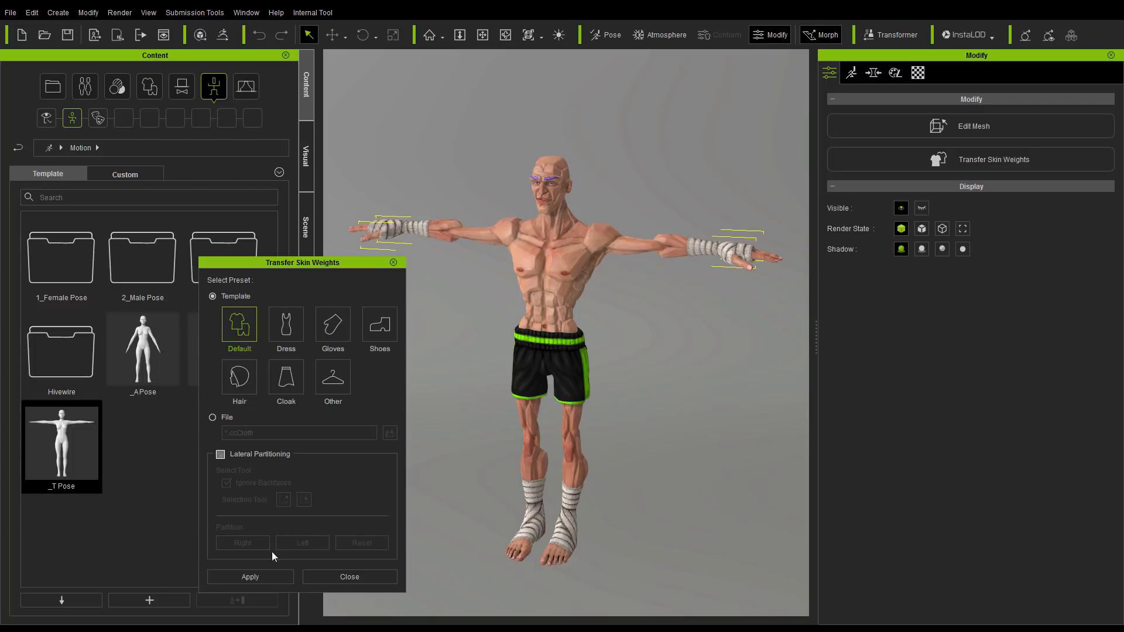
pyautogui.click(273, 577)
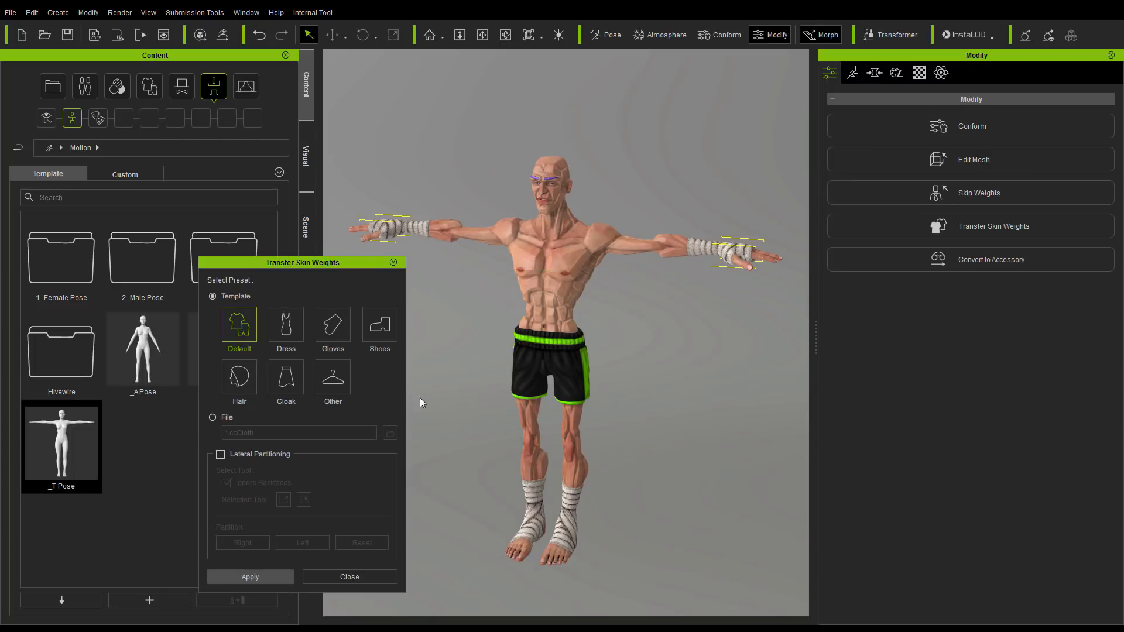
pyautogui.click(347, 577)
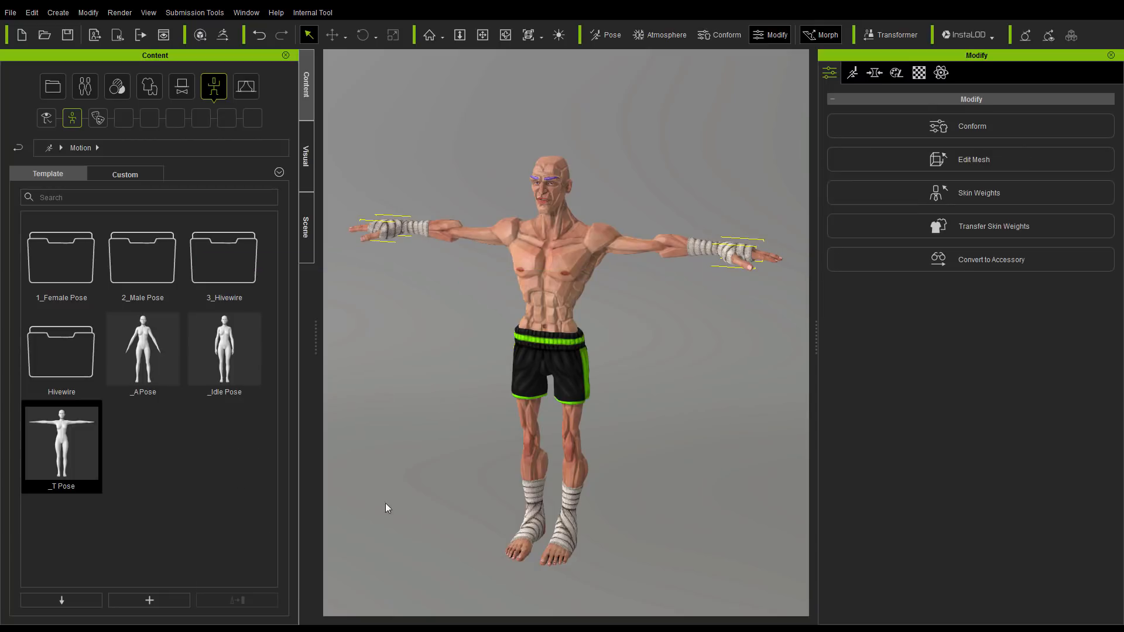
# Transfer skin weights to the shorts with the Default template
pyautogui.click(533, 372)
pyautogui.click(947, 329)
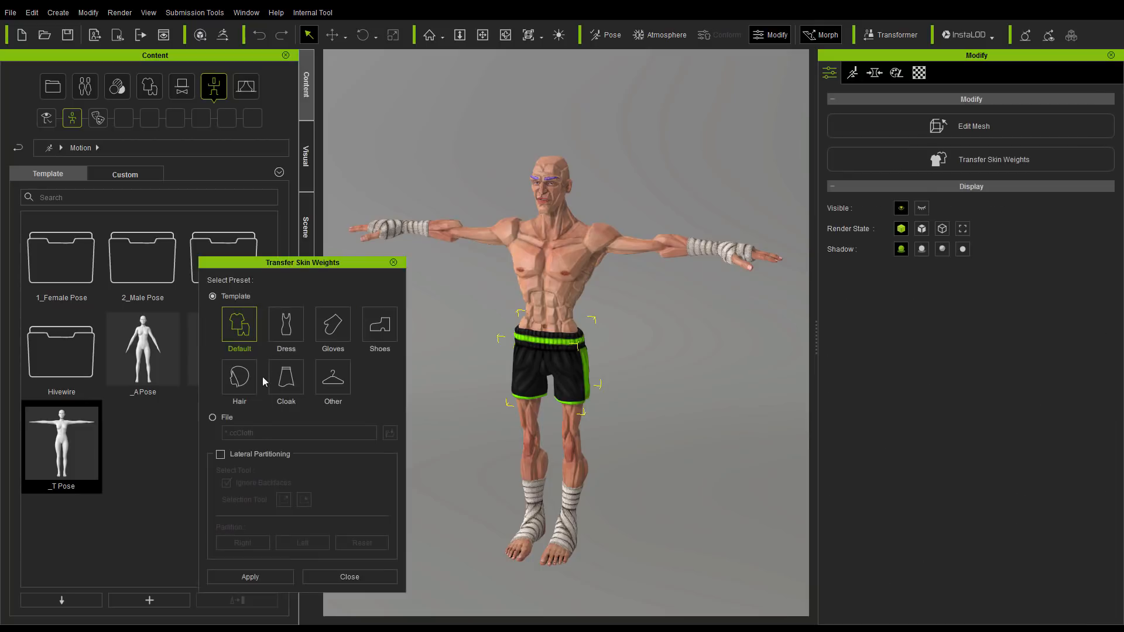
pyautogui.click(250, 577)
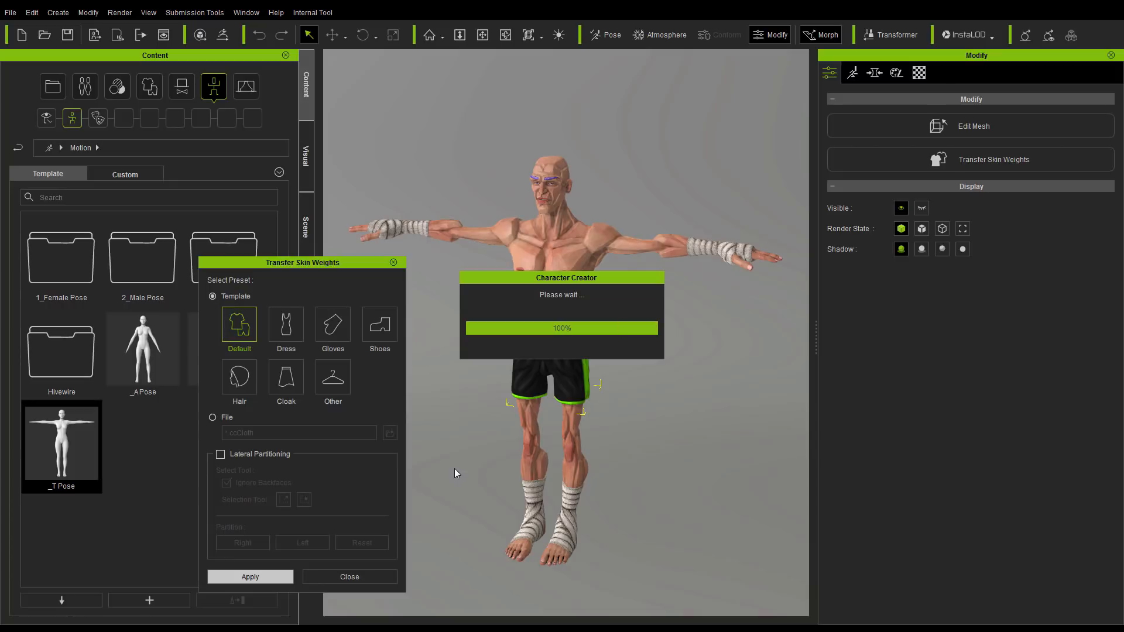
pyautogui.click(328, 577)
# Transfer skin weights to the foot wraps with the Shoes template
pyautogui.click(534, 494)
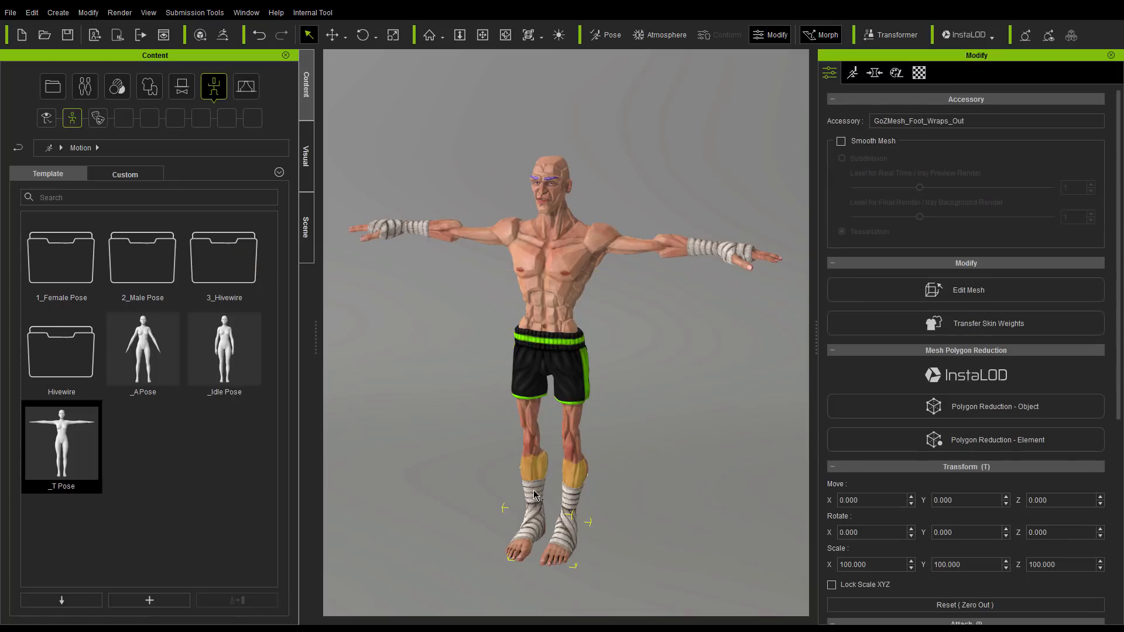
pyautogui.click(954, 328)
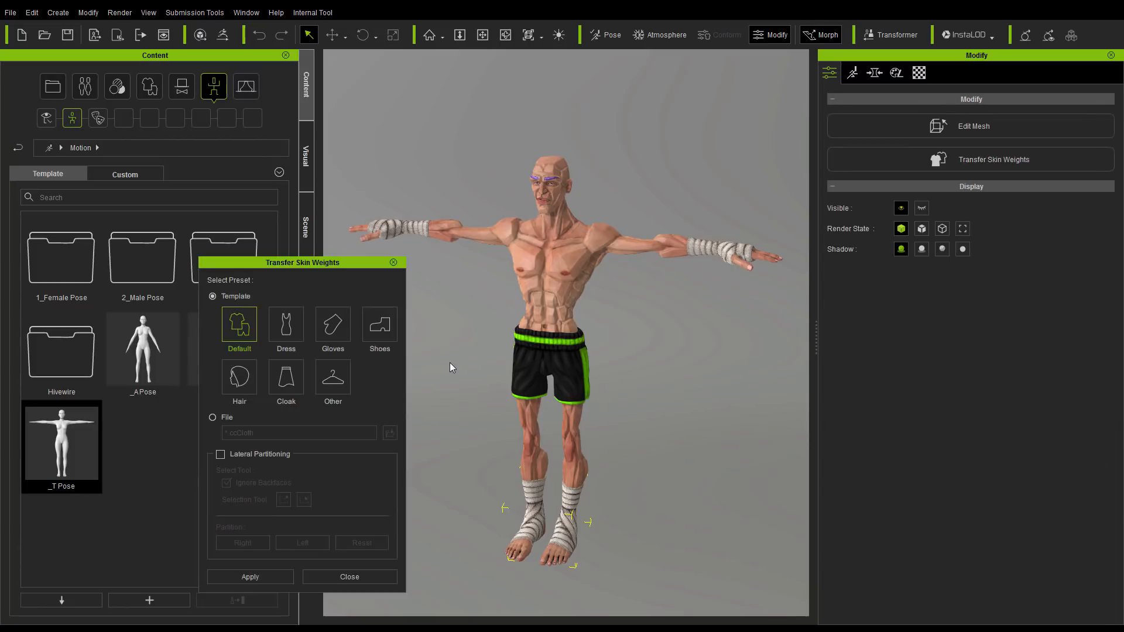
pyautogui.click(376, 335)
pyautogui.click(255, 578)
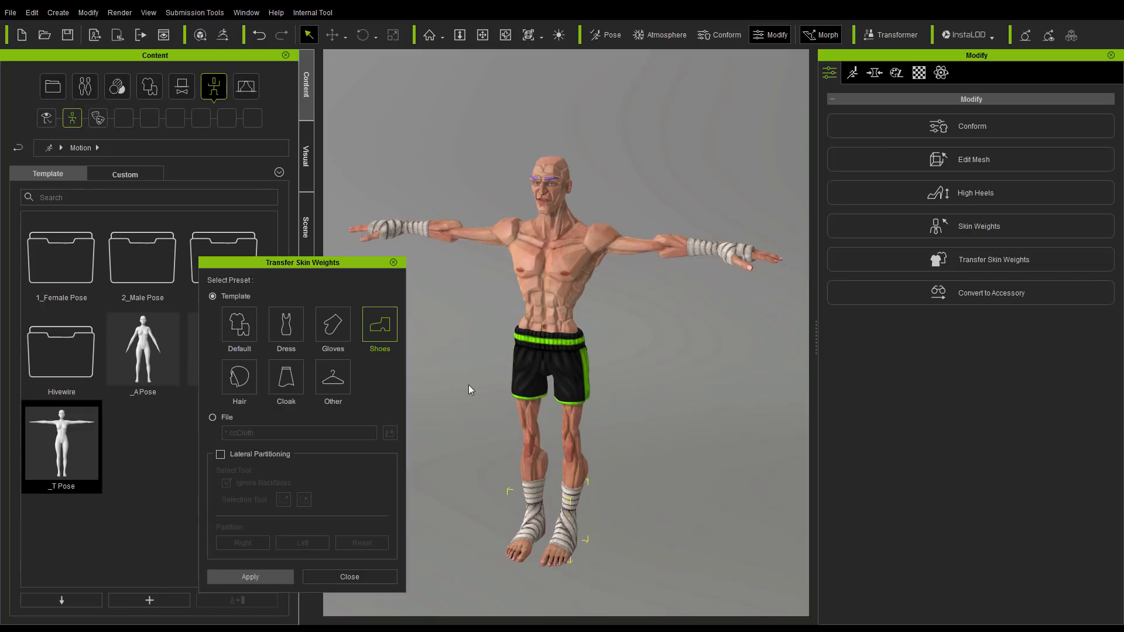
pyautogui.click(394, 262)
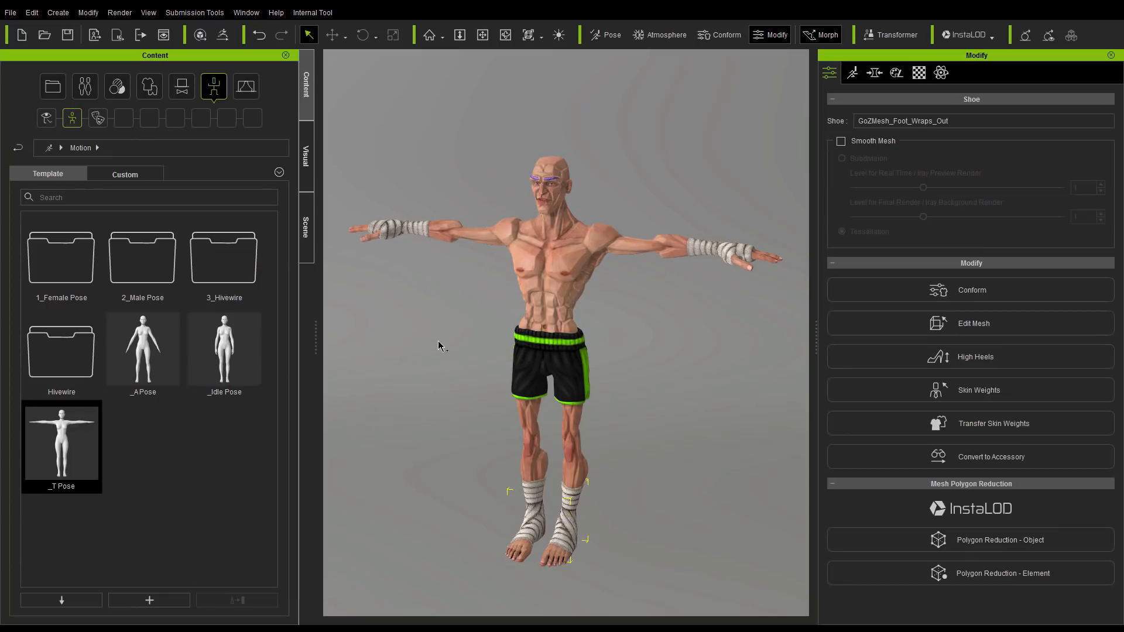
# Check the material textures, including the AO maps, of the shorts and the foot wraps
pyautogui.click(526, 351)
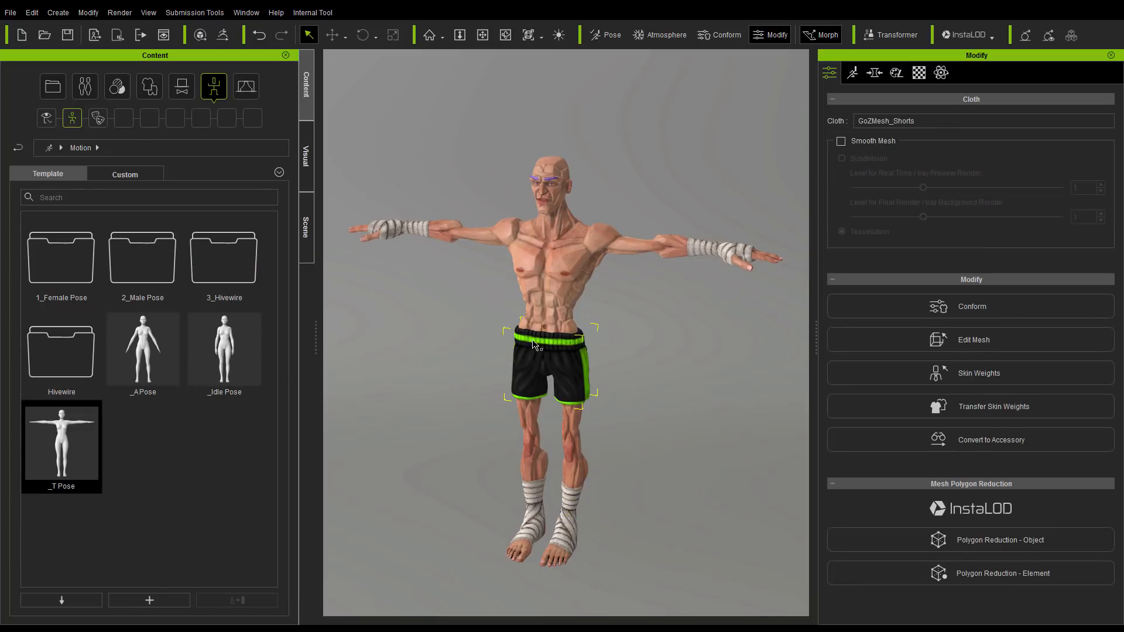
pyautogui.click(919, 74)
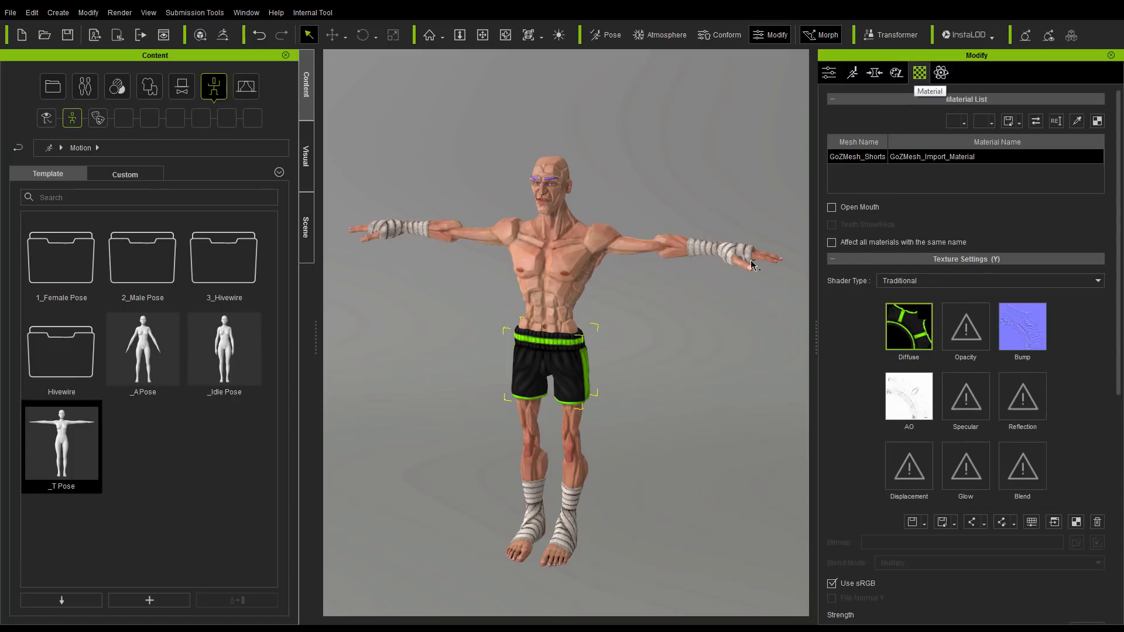
pyautogui.click(568, 504)
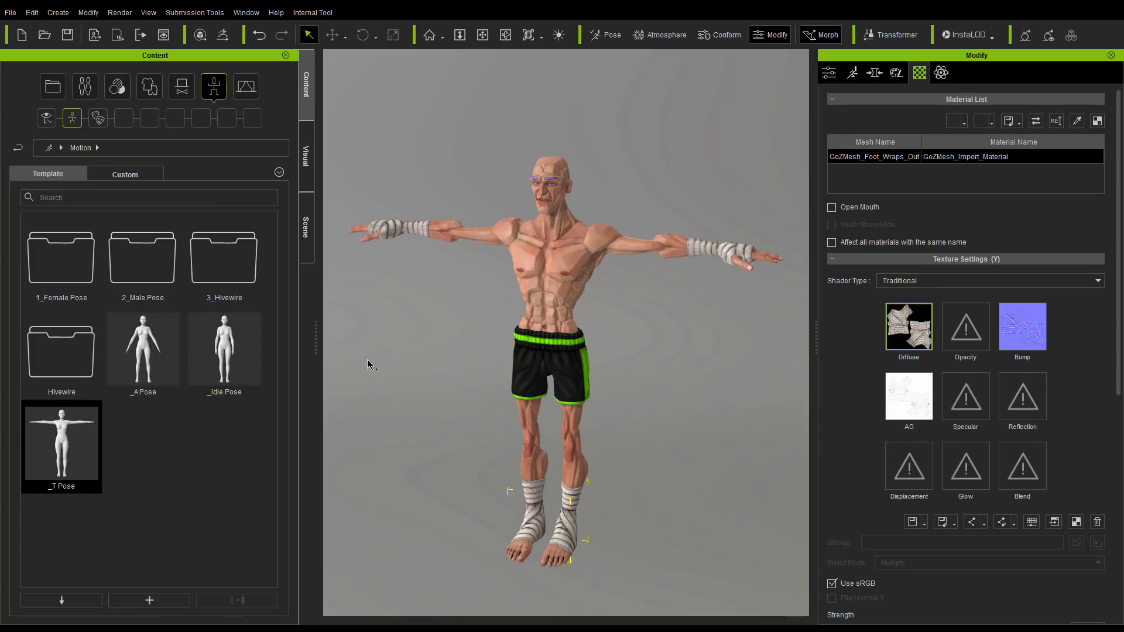
# Apply the male Relaxed pose to the character to test the transferred skin weights
pyautogui.click(47, 118)
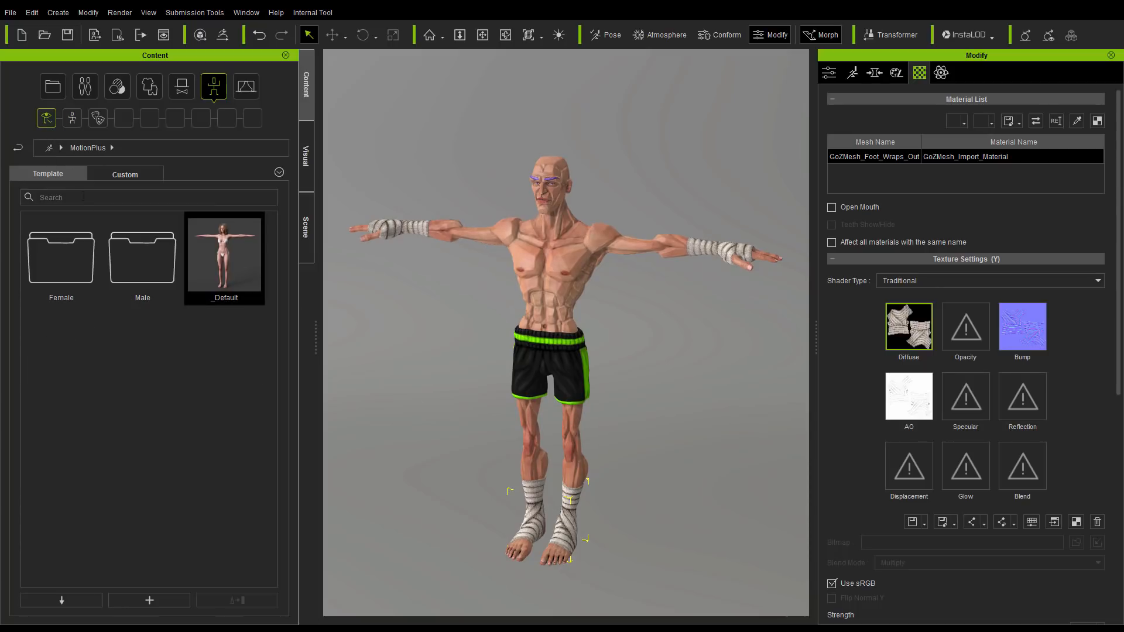
pyautogui.doubleClick(125, 247)
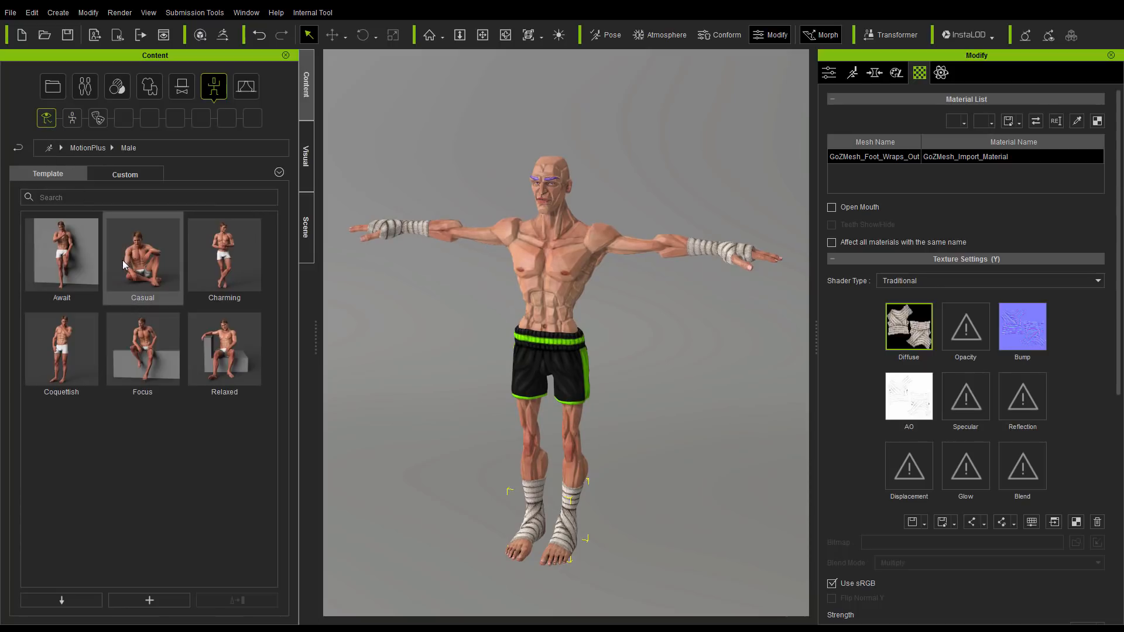
pyautogui.click(122, 260)
pyautogui.doubleClick(208, 349)
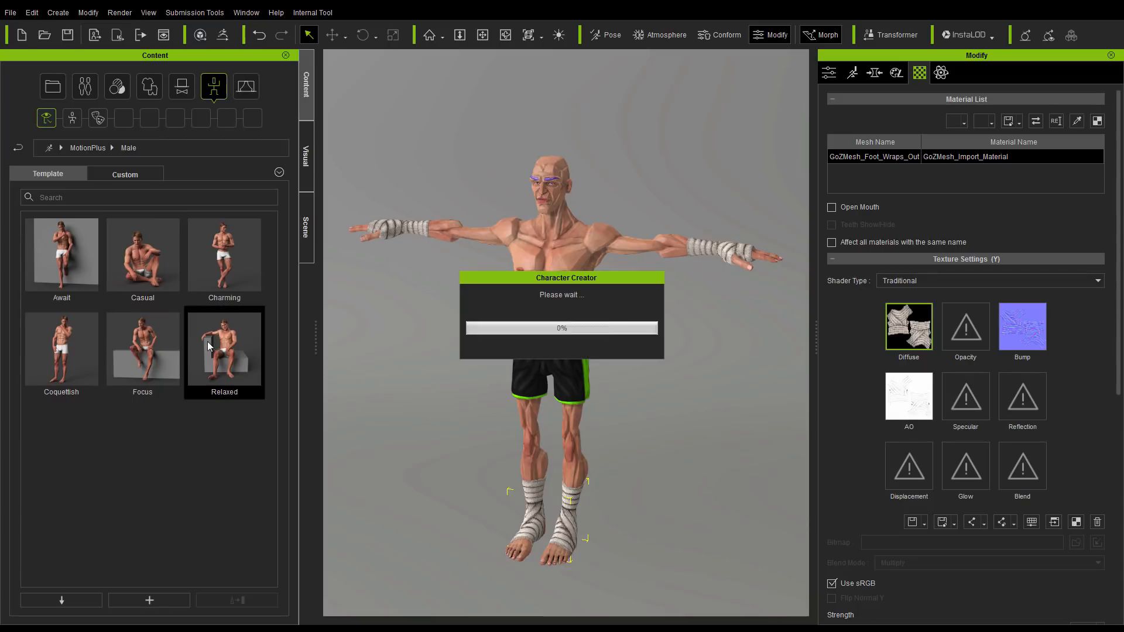
pyautogui.moveTo(471, 304); pyautogui.dragTo(468, 196, button='middle')
pyautogui.moveTo(469, 196); pyautogui.dragTo(540, 289, button='right')
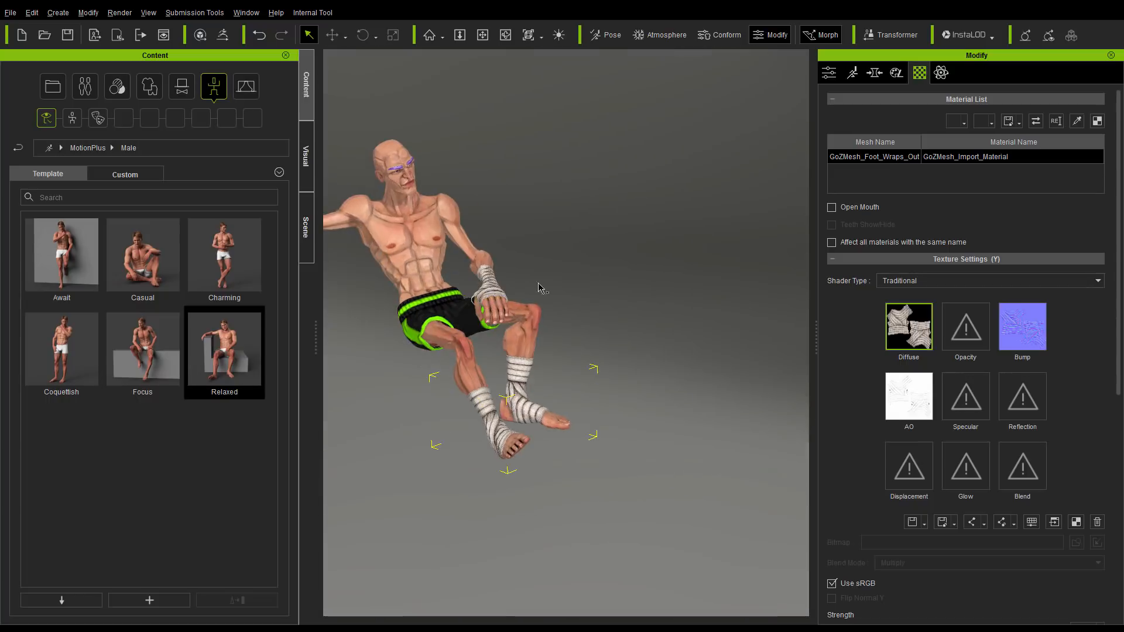
# Examine how the shorts, foot wraps and hand wraps deform in the Relaxed pose, finishing close up on the hand and wrist
pyautogui.moveTo(540, 289); pyautogui.dragTo(716, 273, button='middle')
pyautogui.scroll(3, 673, 240)
pyautogui.moveTo(633, 204); pyautogui.dragTo(621, 264, button='middle')
pyautogui.moveTo(620, 263); pyautogui.dragTo(477, 279, button='right')
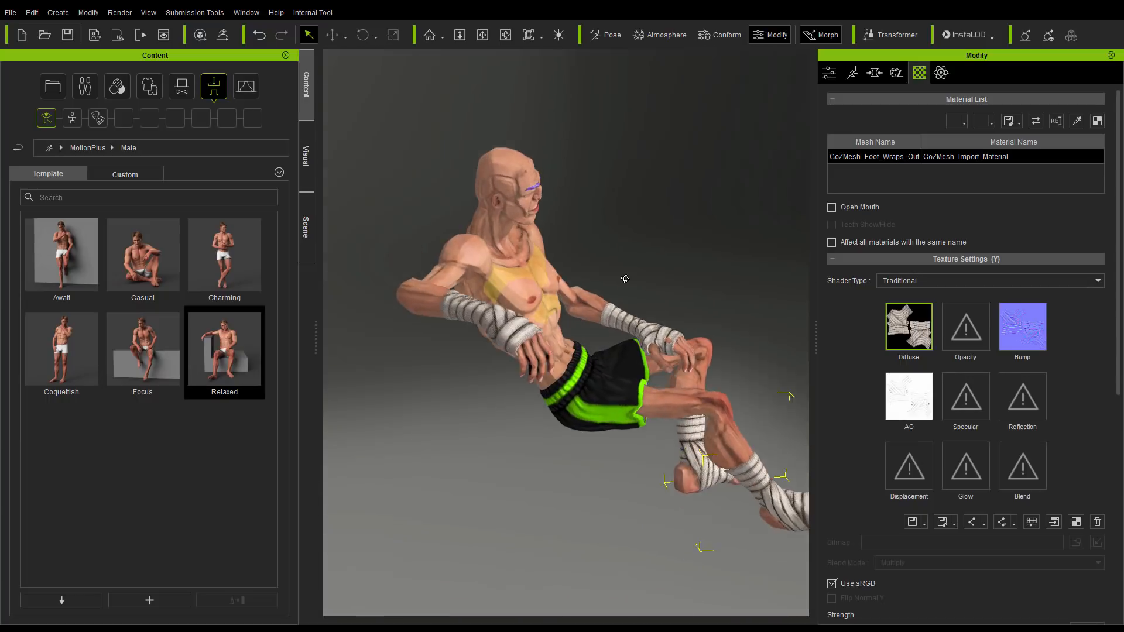
pyautogui.scroll(3, 609, 258)
pyautogui.moveTo(591, 235); pyautogui.dragTo(680, 221, button='middle')
pyautogui.moveTo(445, 311); pyautogui.dragTo(594, 275, button='right')
pyautogui.moveTo(603, 277); pyautogui.dragTo(602, 282, button='middle')
pyautogui.moveTo(602, 282); pyautogui.dragTo(377, 288, button='right')
pyautogui.moveTo(650, 202); pyautogui.dragTo(542, 199, button='middle')
pyautogui.scroll(4, 542, 199)
pyautogui.moveTo(543, 199); pyautogui.dragTo(552, 221, button='right')
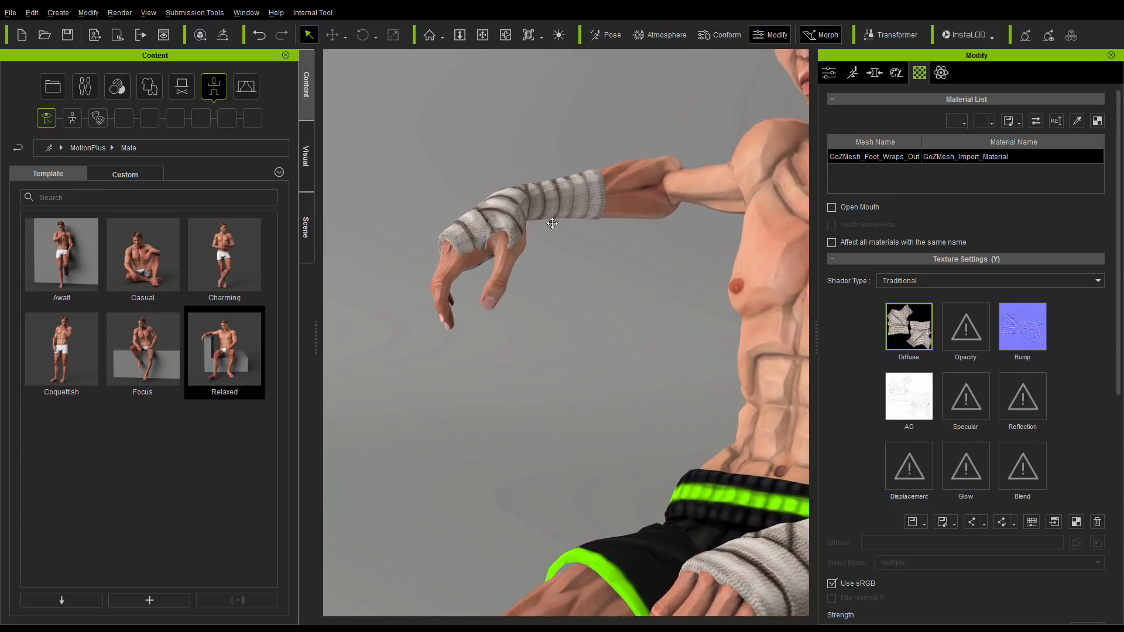
pyautogui.moveTo(552, 221); pyautogui.dragTo(579, 271, button='middle')
pyautogui.scroll(5, 580, 272)
pyautogui.moveTo(580, 271); pyautogui.dragTo(585, 258, button='right')
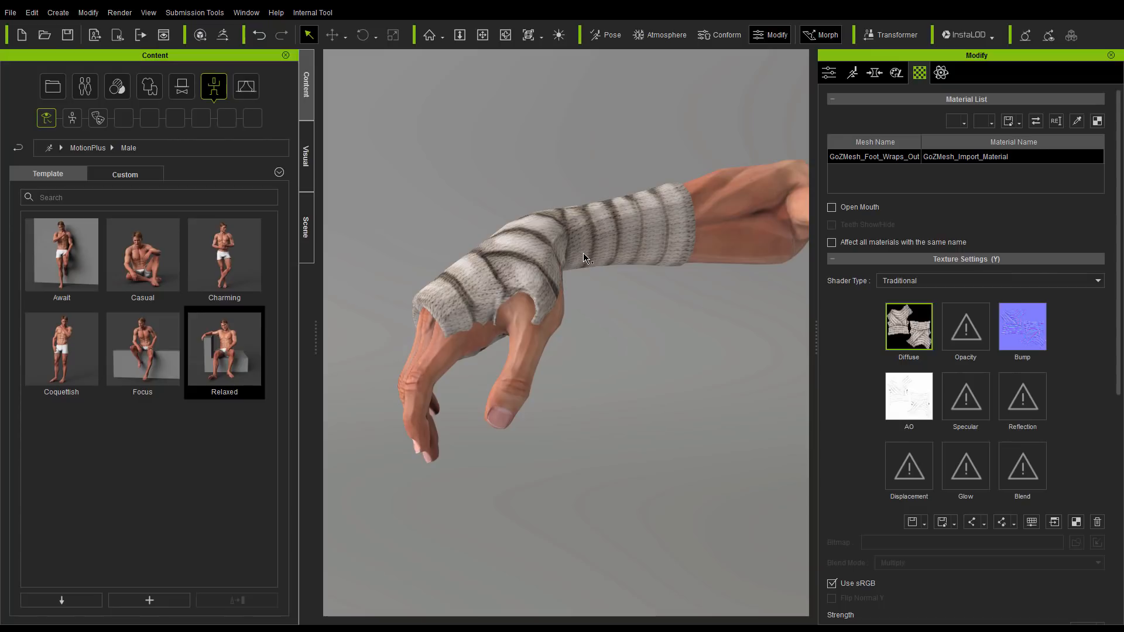
# Transfer skin weights to the hand wraps again with the Gloves template
pyautogui.click(586, 258)
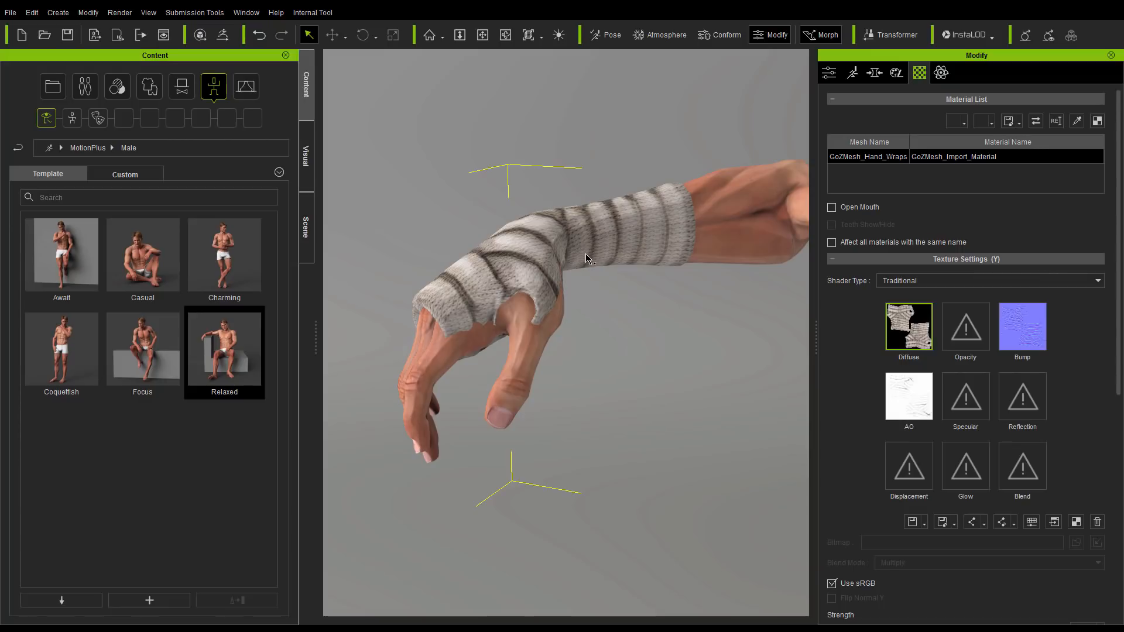
pyautogui.click(830, 74)
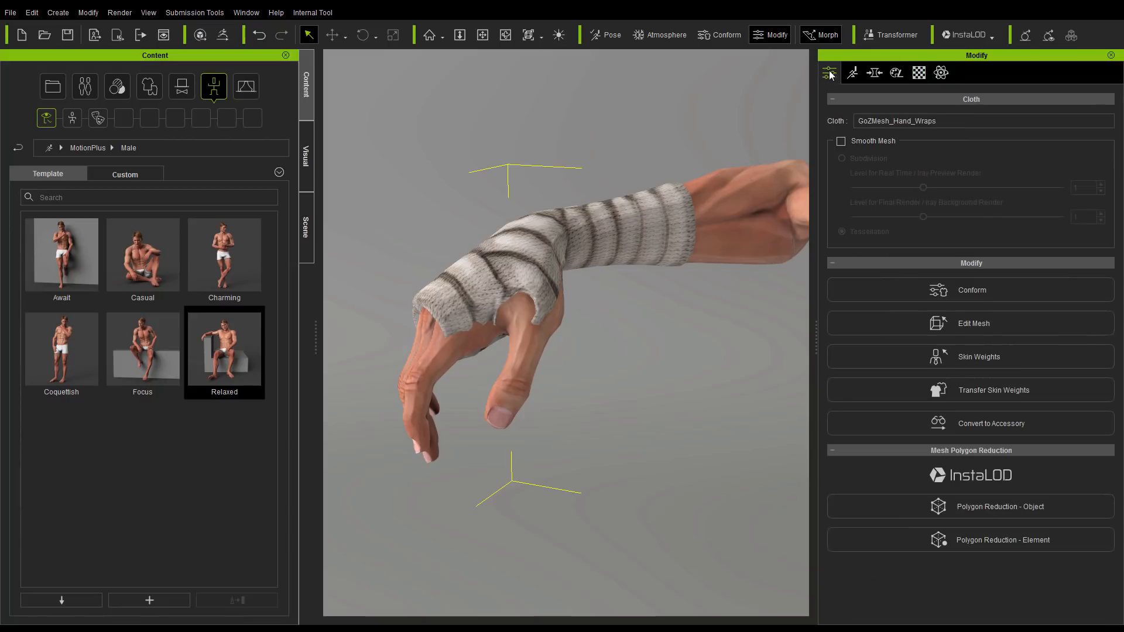
pyautogui.click(956, 389)
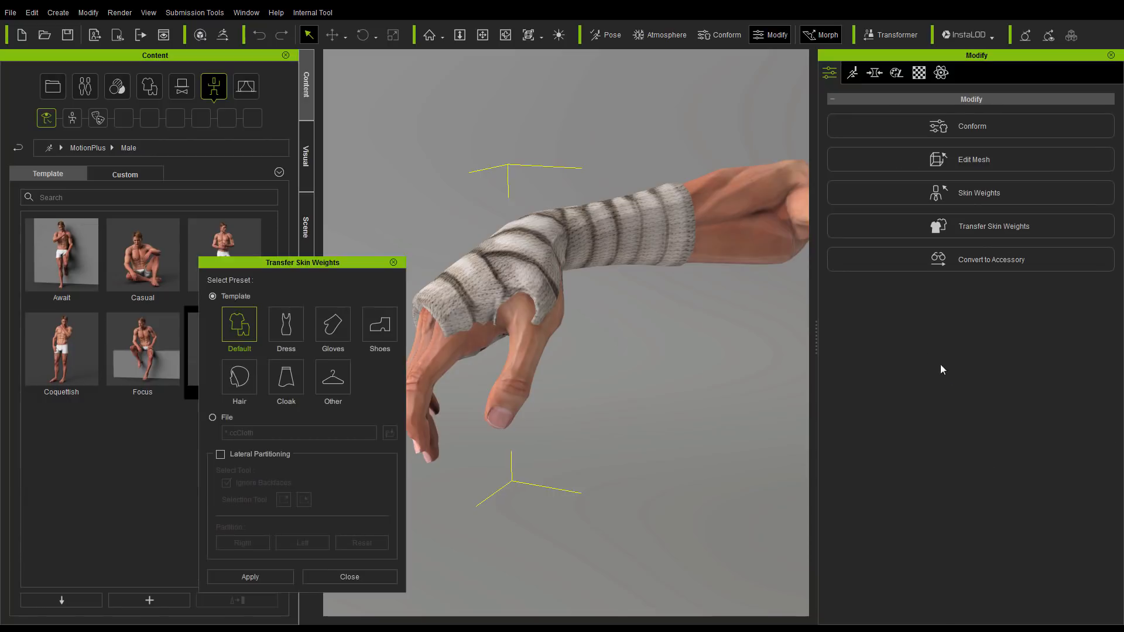
pyautogui.click(332, 332)
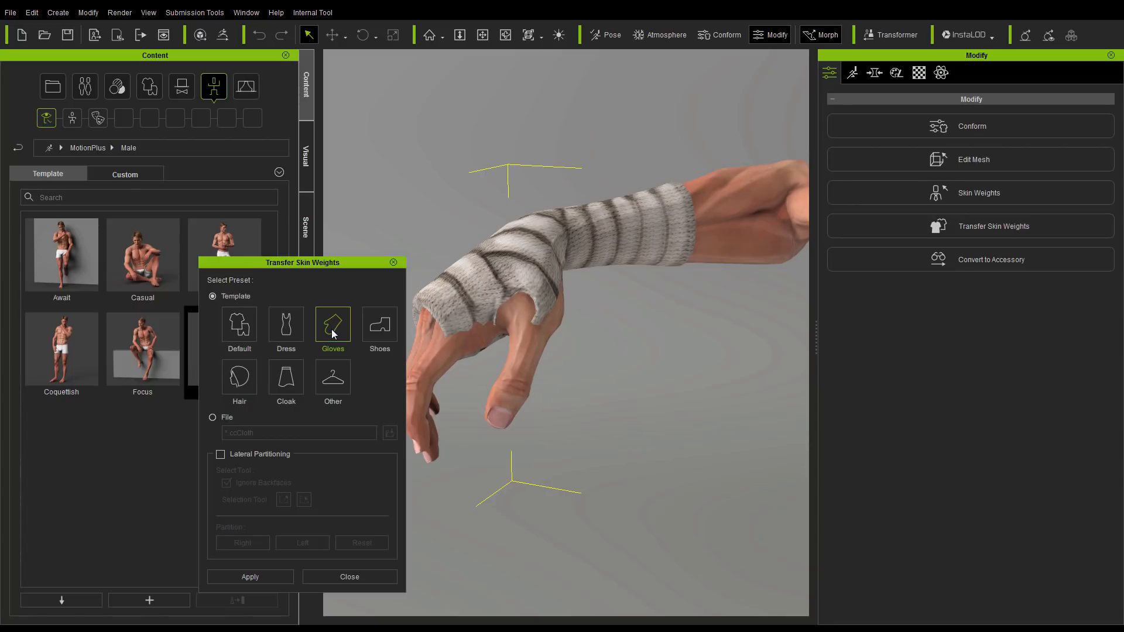
pyautogui.click(270, 576)
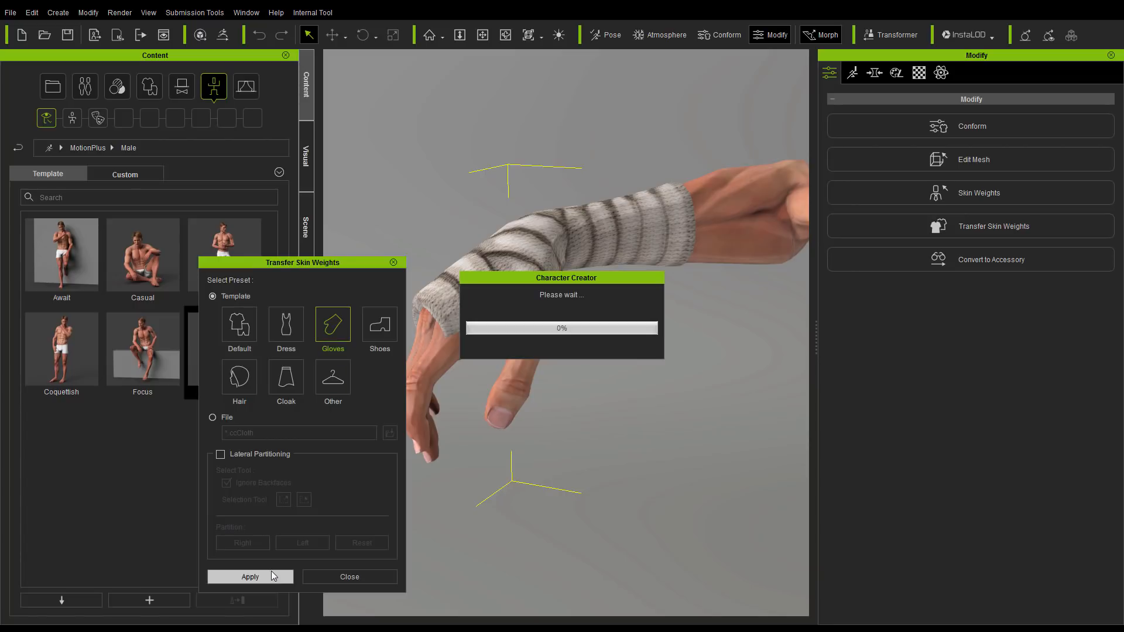
pyautogui.click(371, 576)
# Examine the hand wraps around the wrist, palm and thumb in the Relaxed pose
pyautogui.moveTo(564, 401); pyautogui.dragTo(633, 377, button='right')
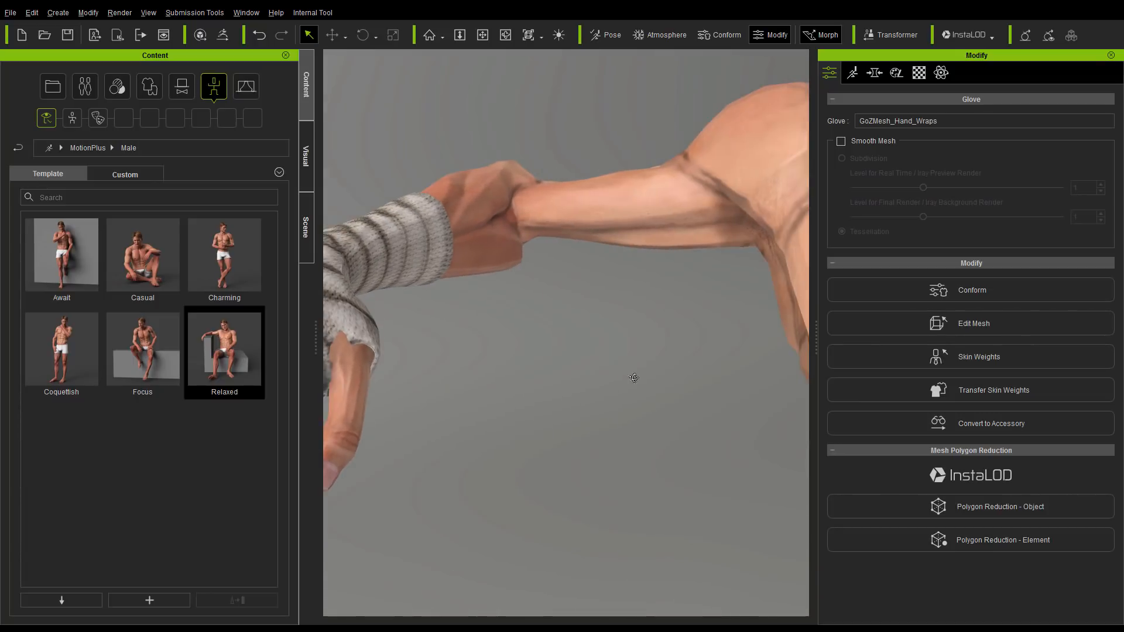
pyautogui.scroll(-3, 632, 377)
pyautogui.moveTo(527, 440); pyautogui.dragTo(573, 333, button='right')
pyautogui.moveTo(669, 330); pyautogui.dragTo(629, 423, button='right')
pyautogui.scroll(1, 670, 295)
pyautogui.scroll(3, 670, 295)
pyautogui.moveTo(695, 248); pyautogui.dragTo(563, 451, button='middle')
pyautogui.moveTo(650, 362); pyautogui.dragTo(618, 358, button='middle')
# Return the character to the T Pose and frame it in the viewport
pyautogui.click(72, 118)
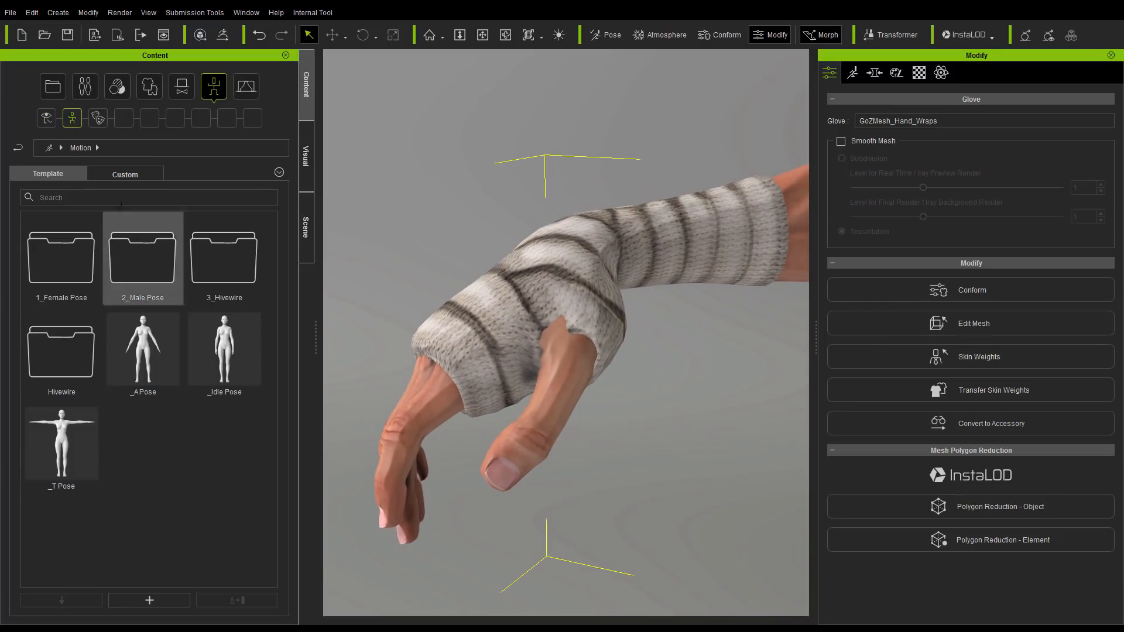
pyautogui.doubleClick(67, 447)
pyautogui.press('f')
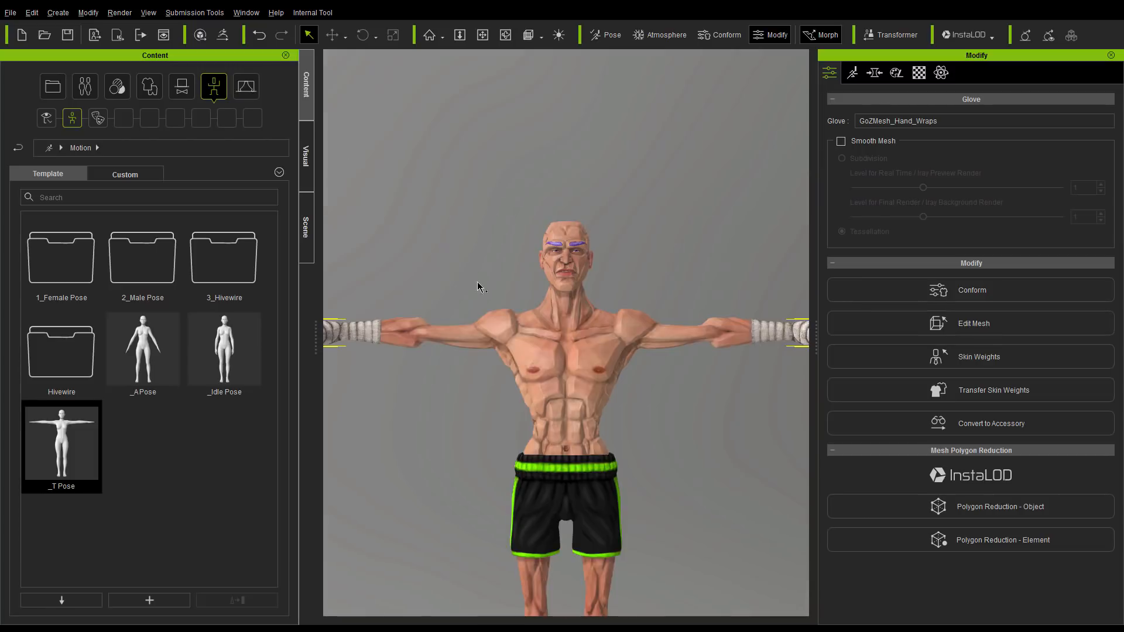
# Open the hand wraps mesh for vertex editing around the thumb opening
pyautogui.moveTo(374, 418); pyautogui.dragTo(630, 449, button='middle')
pyautogui.scroll(5, 635, 410)
pyautogui.moveTo(668, 339); pyautogui.dragTo(580, 205, button='middle')
pyautogui.scroll(3, 607, 321)
pyautogui.scroll(-3, 607, 321)
pyautogui.moveTo(599, 325); pyautogui.dragTo(582, 279, button='middle')
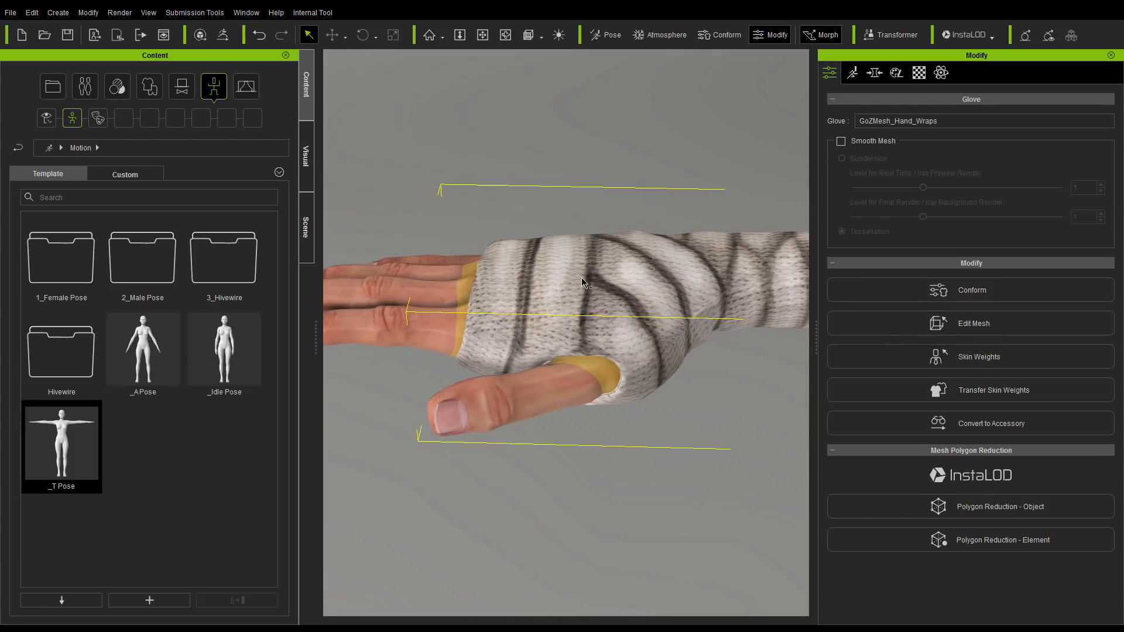
pyautogui.moveTo(594, 260); pyautogui.dragTo(574, 216, button='right')
pyautogui.moveTo(574, 217); pyautogui.dragTo(585, 382, button='middle')
pyautogui.scroll(5, 583, 362)
pyautogui.click(954, 325)
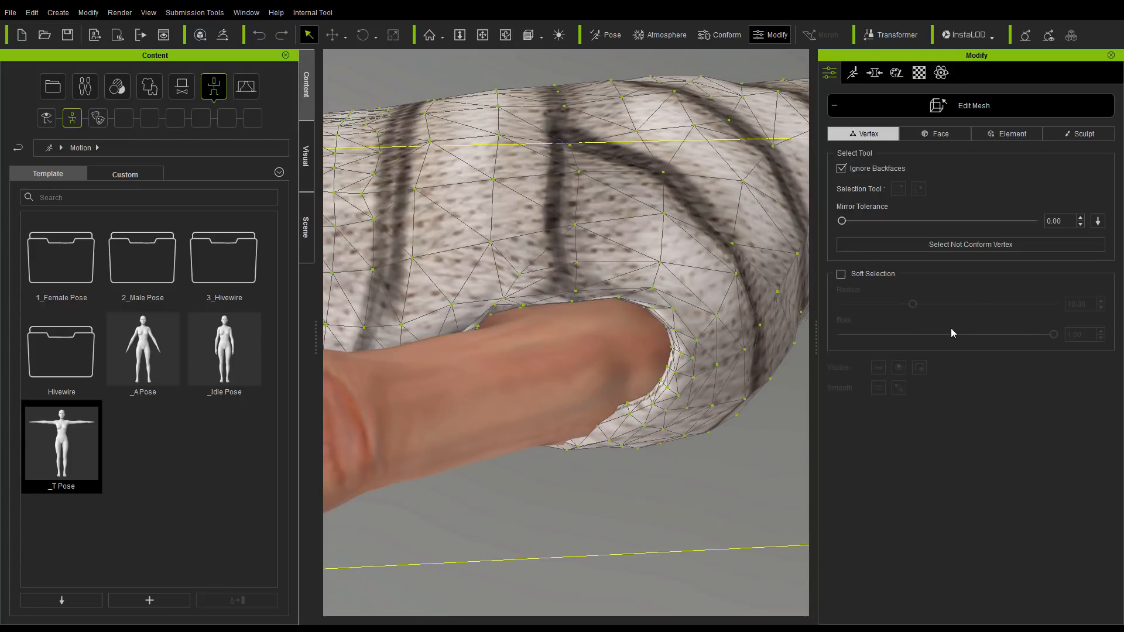
# Raise the vertices along the upper edge of the thumb opening, using soft selection with a radius of 2.33
pyautogui.click(576, 291)
pyautogui.press('w')
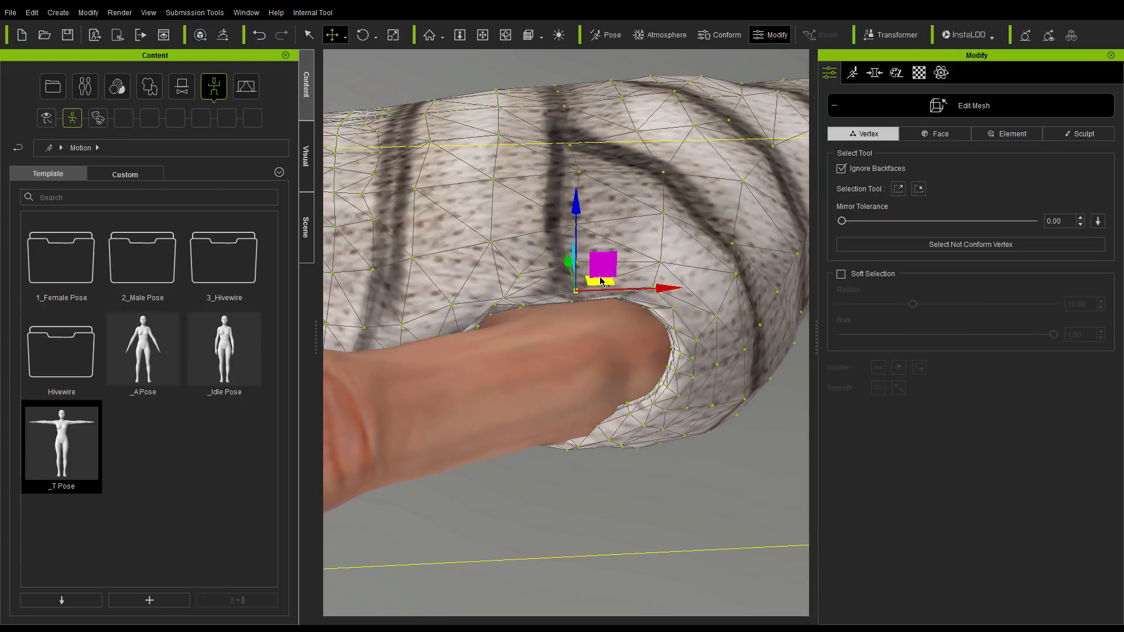
pyautogui.click(841, 275)
pyautogui.moveTo(913, 304); pyautogui.dragTo(859, 305)
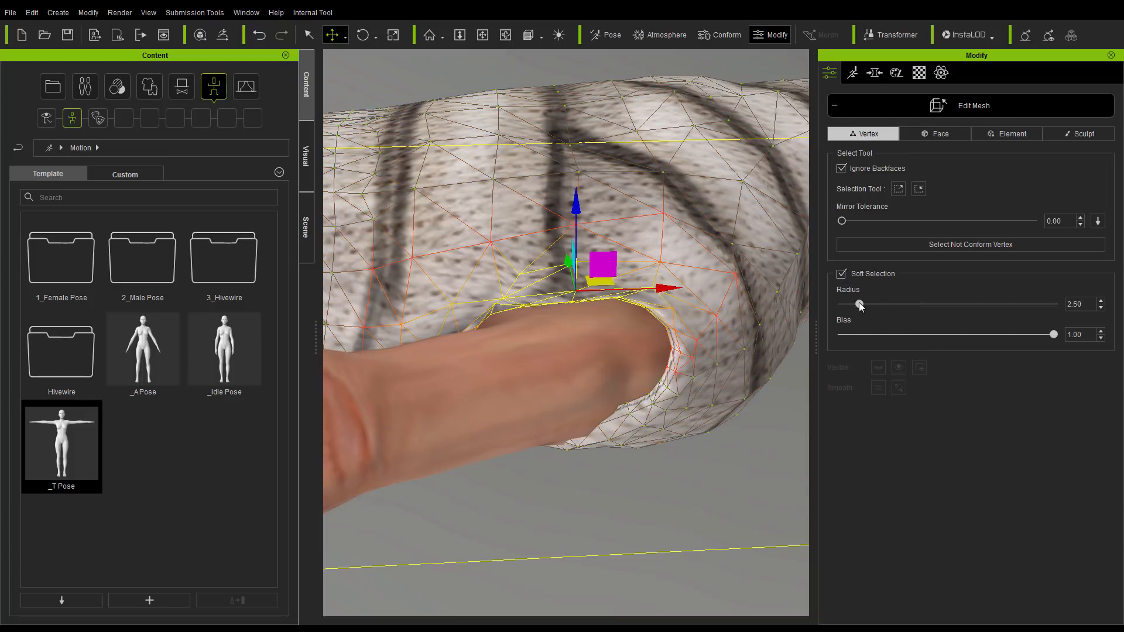
pyautogui.moveTo(581, 203); pyautogui.dragTo(580, 179)
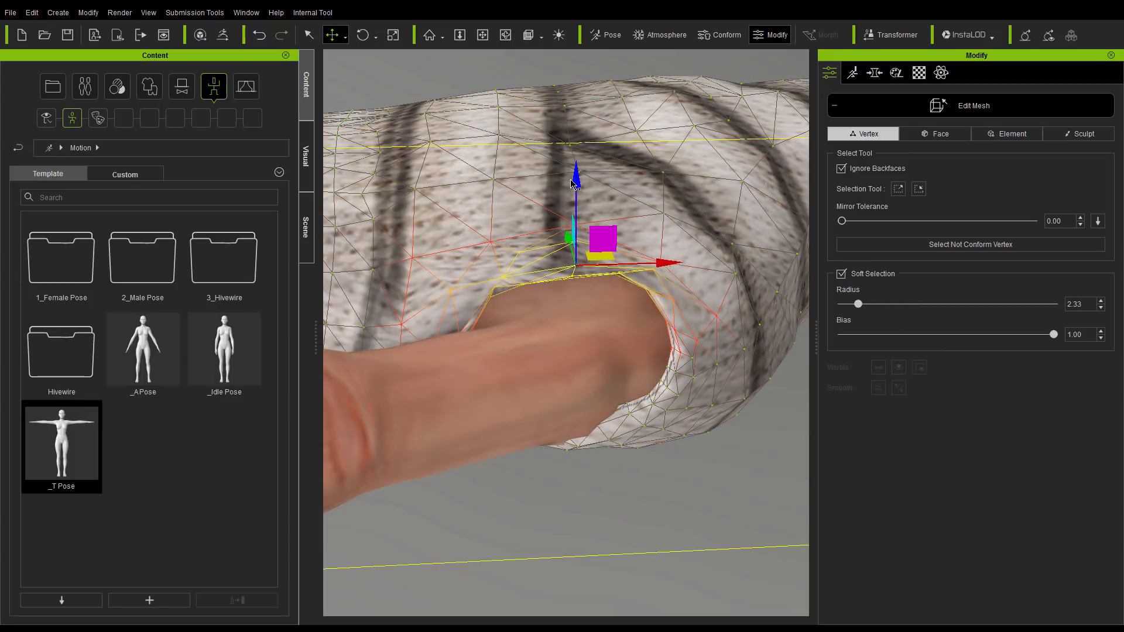
# Turn off soft selection and reposition a single hand wrap vertex just above the thumb opening
pyautogui.click(495, 291)
pyautogui.click(842, 274)
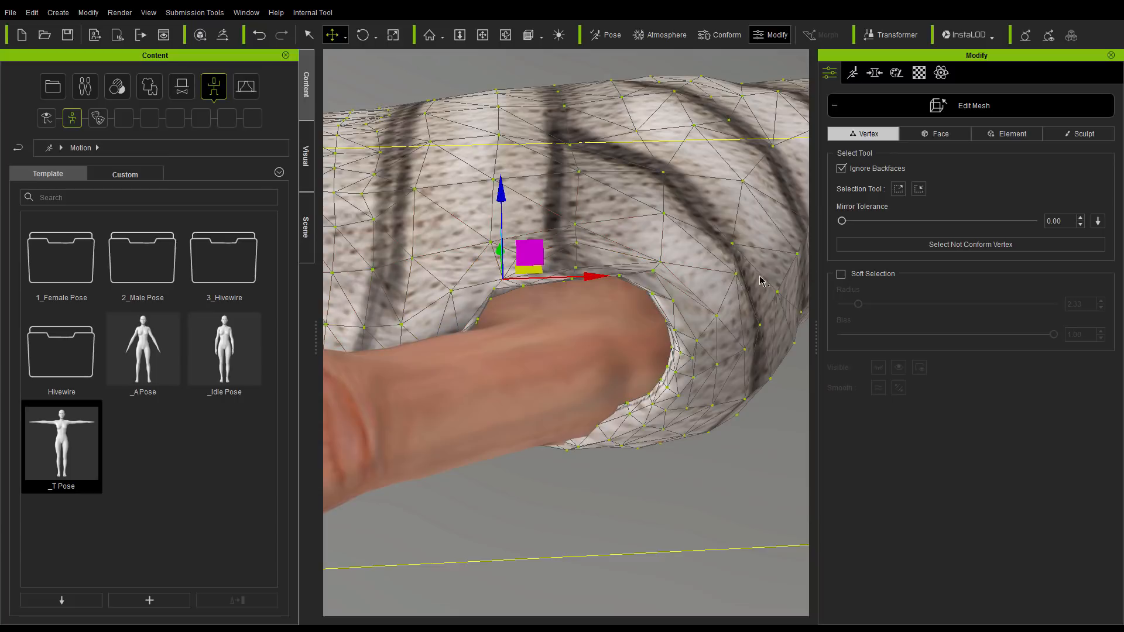
pyautogui.moveTo(499, 295); pyautogui.dragTo(643, 296, button='right')
pyautogui.moveTo(642, 296); pyautogui.dragTo(577, 275, button='middle')
pyautogui.scroll(3, 564, 343)
pyautogui.press('q')
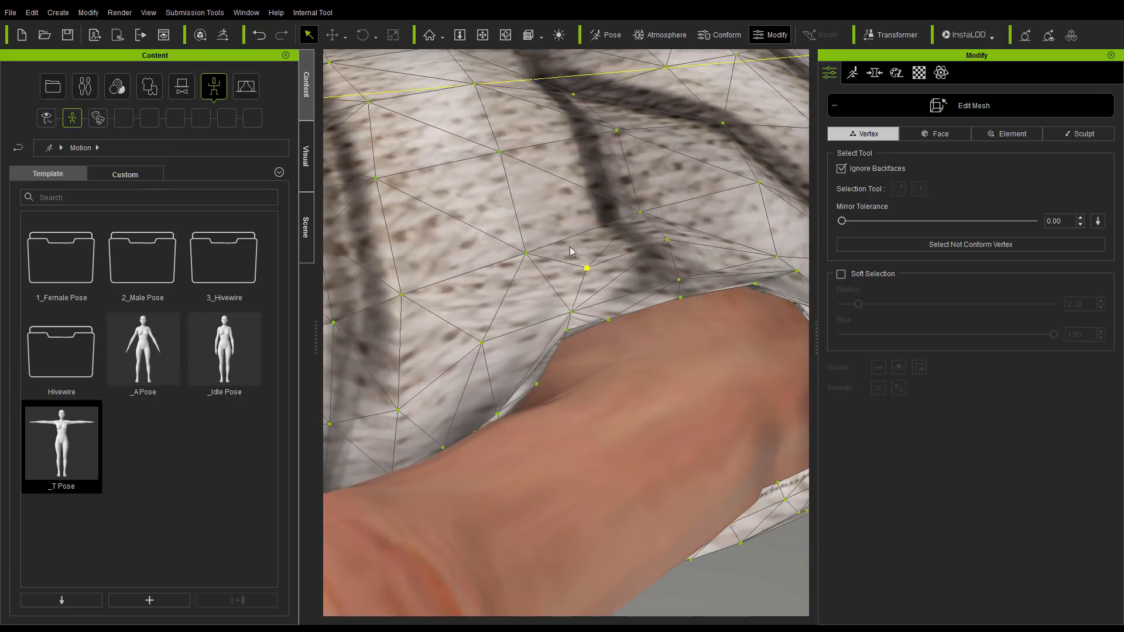
pyautogui.press('w')
pyautogui.moveTo(569, 259); pyautogui.dragTo(571, 279)
pyautogui.press('q')
# Nudge individual vertices near the dark stripe above the thumb opening upward to even out the wrap surface
pyautogui.click(610, 321)
pyautogui.scroll(-3, 659, 278)
pyautogui.moveTo(660, 278); pyautogui.dragTo(615, 290, button='middle')
pyautogui.click(584, 315)
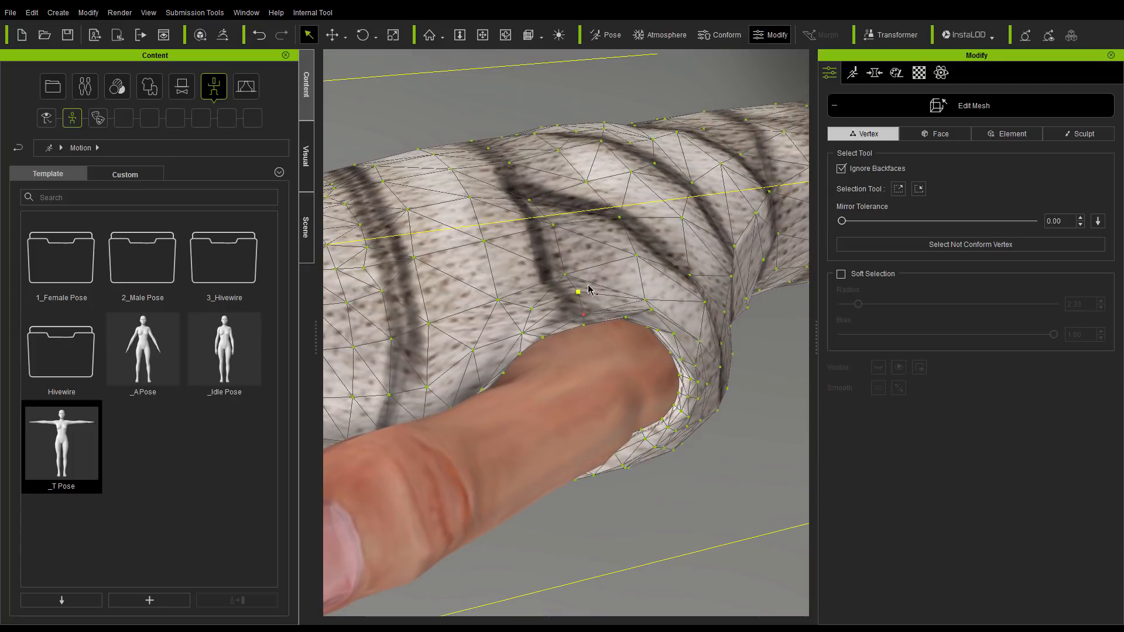
pyautogui.press('w')
pyautogui.moveTo(602, 286); pyautogui.dragTo(602, 279)
pyautogui.click(533, 304)
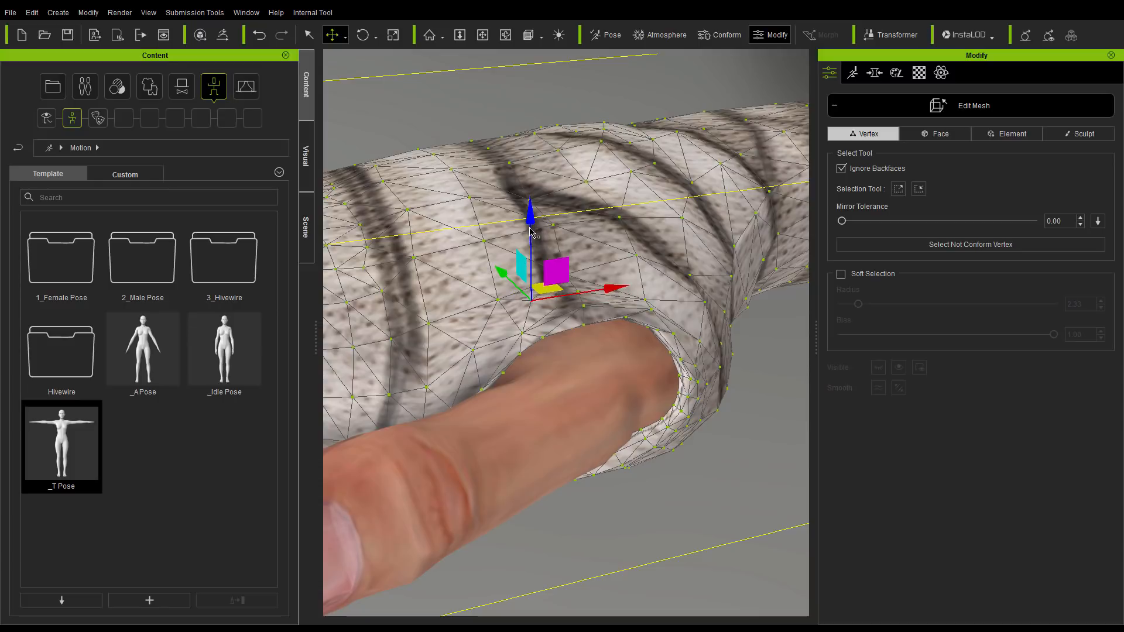
pyautogui.press('q')
# Adjust more single vertices between the thumb opening and the back of the hand to smooth the stretched area
pyautogui.moveTo(651, 298); pyautogui.dragTo(622, 291, button='middle')
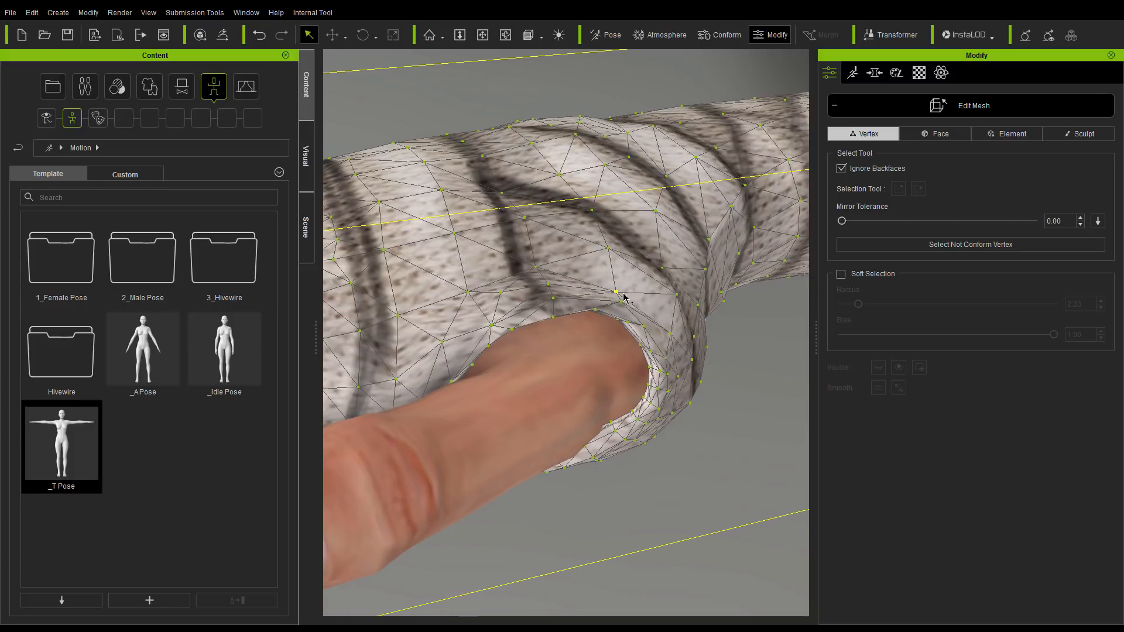
pyautogui.click(617, 292)
pyautogui.press('w')
pyautogui.moveTo(617, 209); pyautogui.dragTo(618, 193)
pyautogui.click(537, 270)
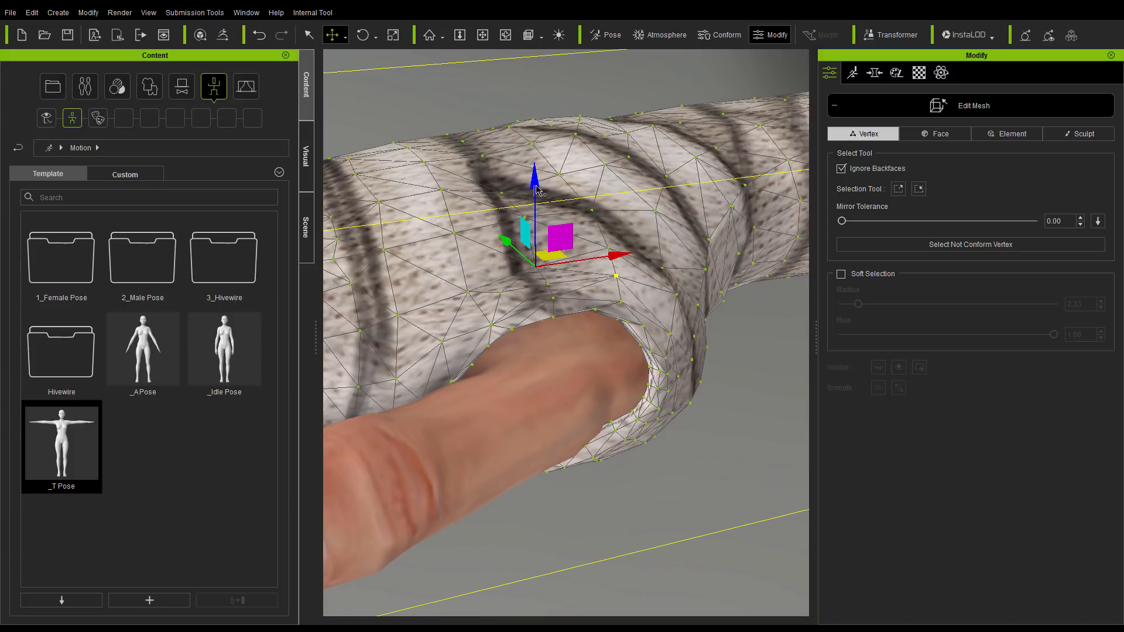
pyautogui.press('q')
pyautogui.press('w')
pyautogui.moveTo(545, 257); pyautogui.dragTo(476, 262)
pyautogui.click(502, 193)
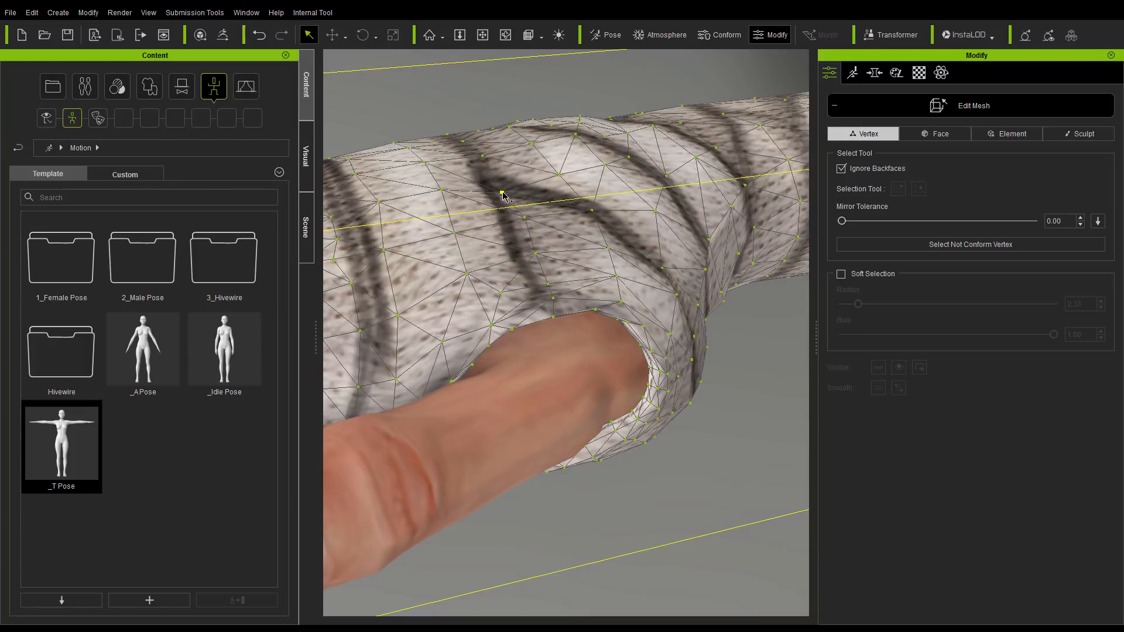
pyautogui.press('w')
pyautogui.moveTo(499, 118); pyautogui.dragTo(500, 103)
# Finish editing the hand wraps mesh and bring the whole character back into view
pyautogui.keyDown('alt'); pyautogui.moveTo(500, 103); pyautogui.dragTo(537, 168, button='right'); pyautogui.keyUp('alt')
pyautogui.click(896, 109)
pyautogui.keyDown('alt'); pyautogui.moveTo(657, 305); pyautogui.dragTo(682, 469, button='right'); pyautogui.keyUp('alt')
pyautogui.keyDown('alt'); pyautogui.moveTo(682, 468); pyautogui.dragTo(510, 357, button='middle'); pyautogui.keyUp('alt')
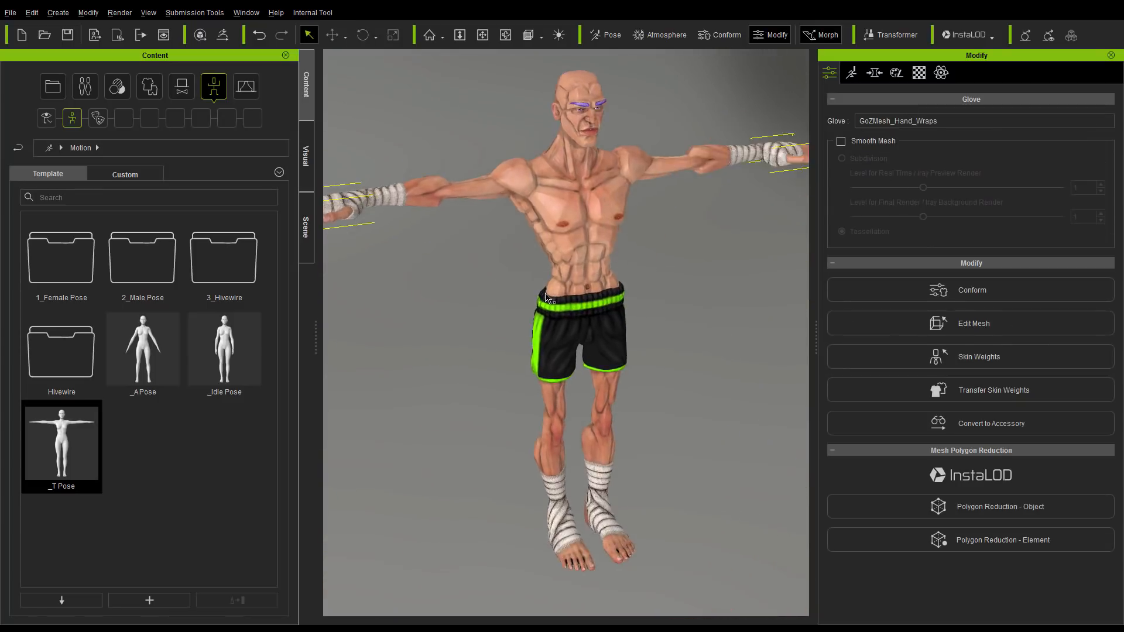
pyautogui.keyDown('alt'); pyautogui.moveTo(510, 357); pyautogui.dragTo(447, 346); pyautogui.keyUp('alt')
# Test the clothing with the male Charming pose
pyautogui.click(48, 118)
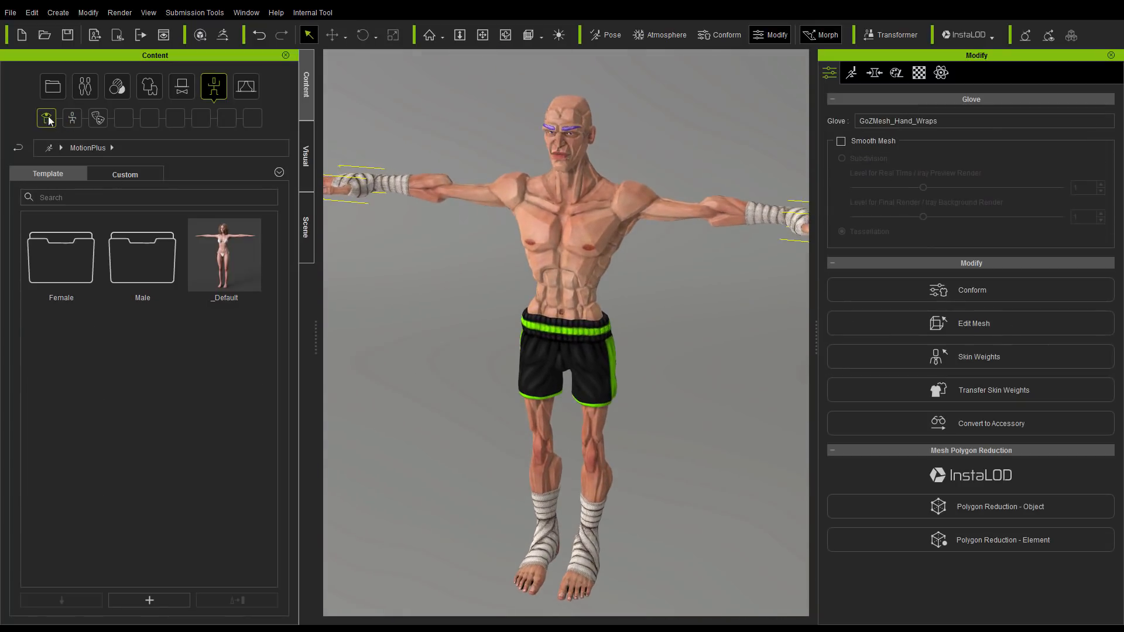
pyautogui.doubleClick(140, 268)
pyautogui.doubleClick(219, 262)
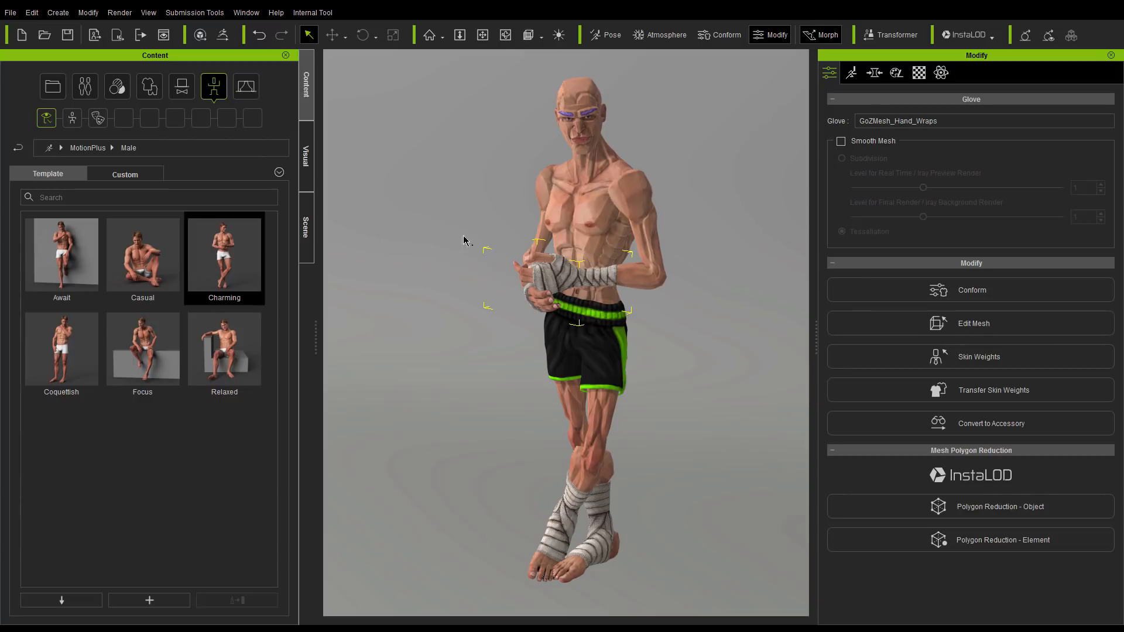
# Apply the Sports_Surfing male pose to the character
pyautogui.click(73, 121)
pyautogui.doubleClick(133, 269)
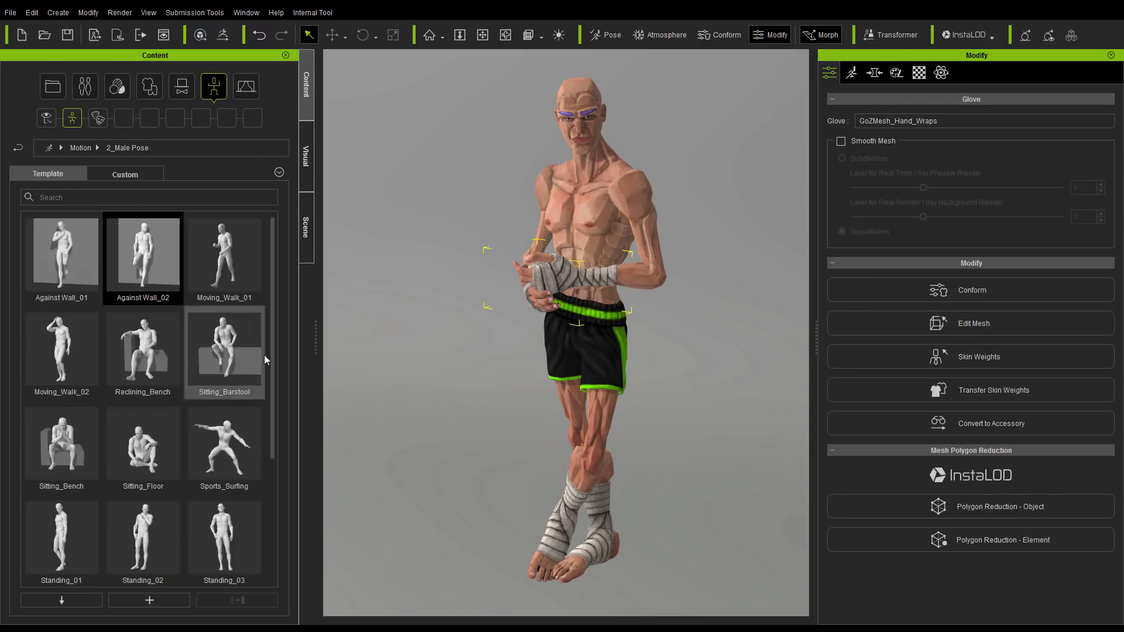
pyautogui.scroll(-1, 273, 359)
pyautogui.moveTo(276, 362); pyautogui.dragTo(282, 448)
pyautogui.doubleClick(224, 278)
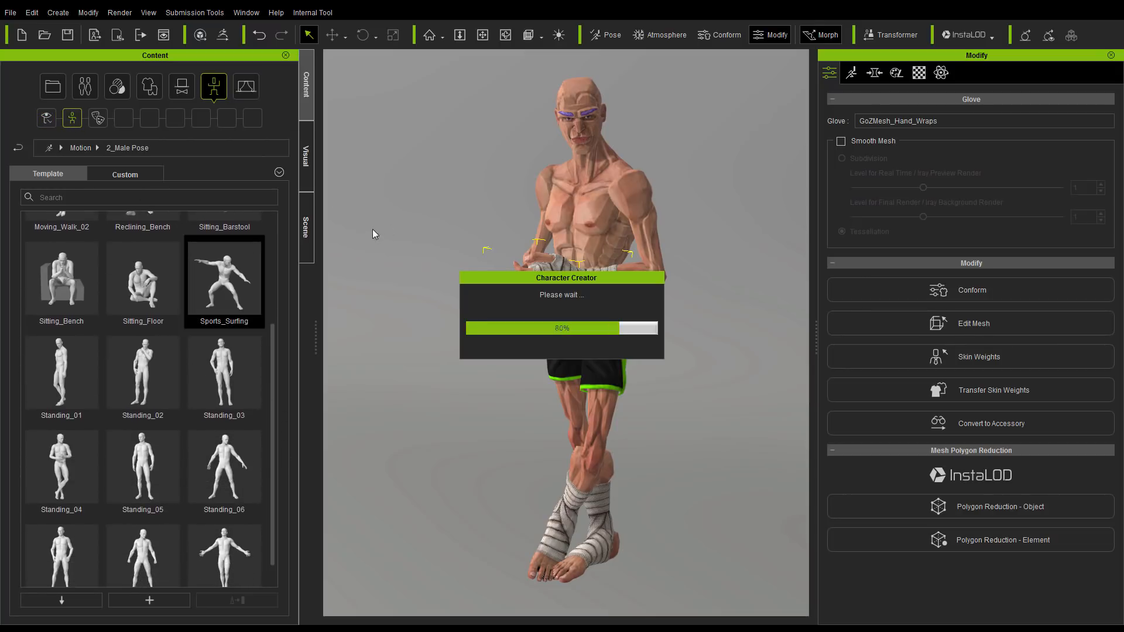
# Save the shorts to the custom Pants clothing library under the name MT Trunks
pyautogui.moveTo(442, 248); pyautogui.dragTo(590, 260, button='right')
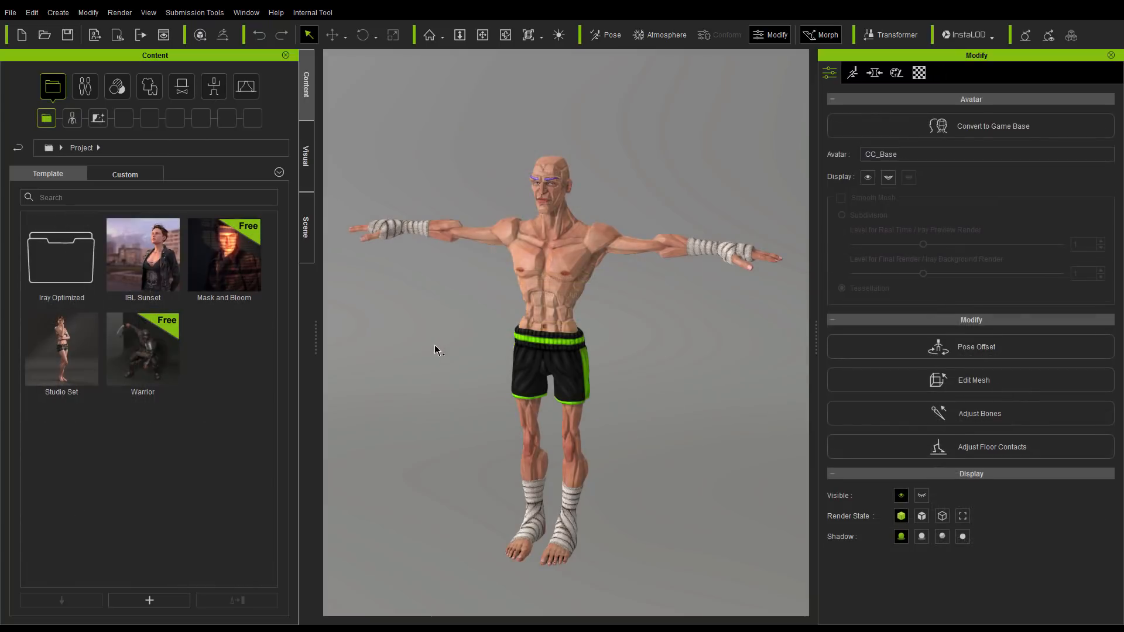
pyautogui.click(545, 350)
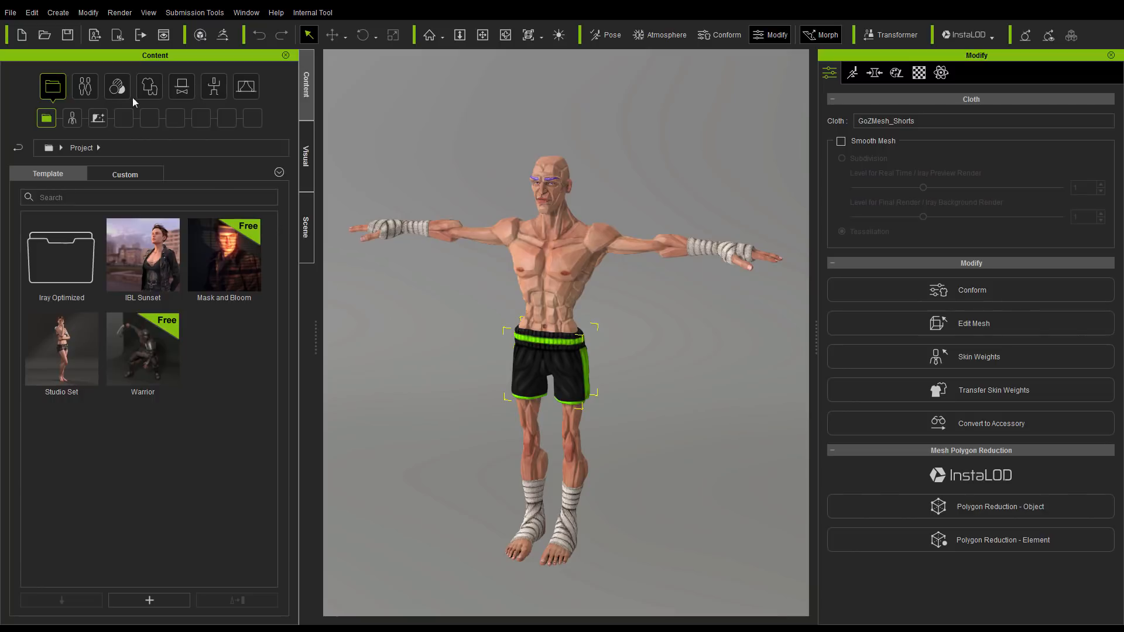
pyautogui.click(149, 92)
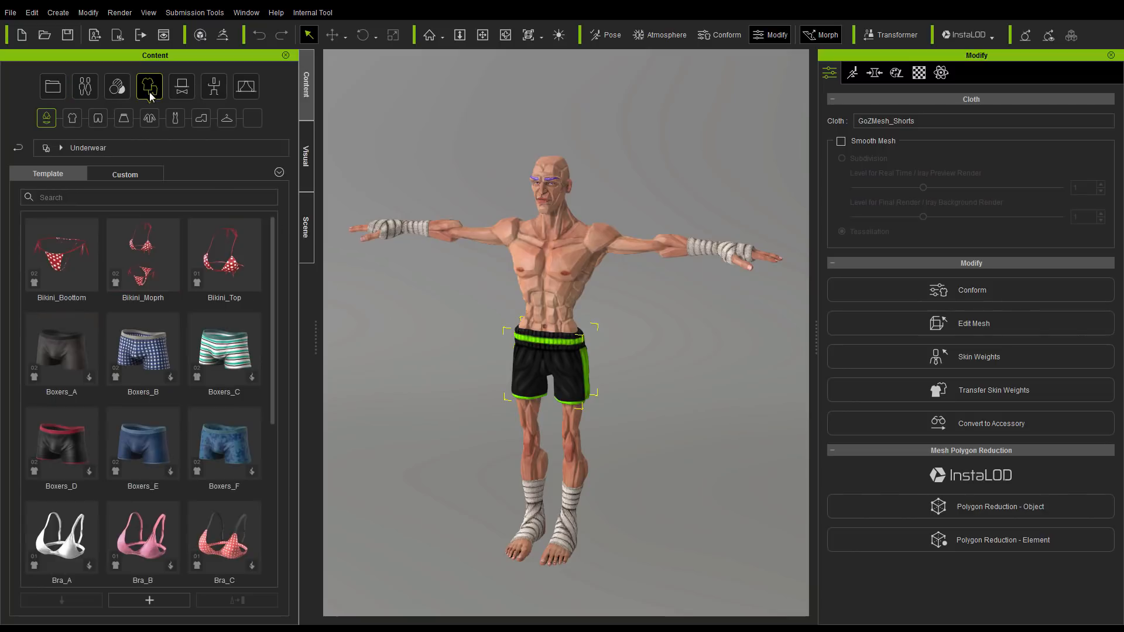
pyautogui.click(96, 122)
pyautogui.click(108, 175)
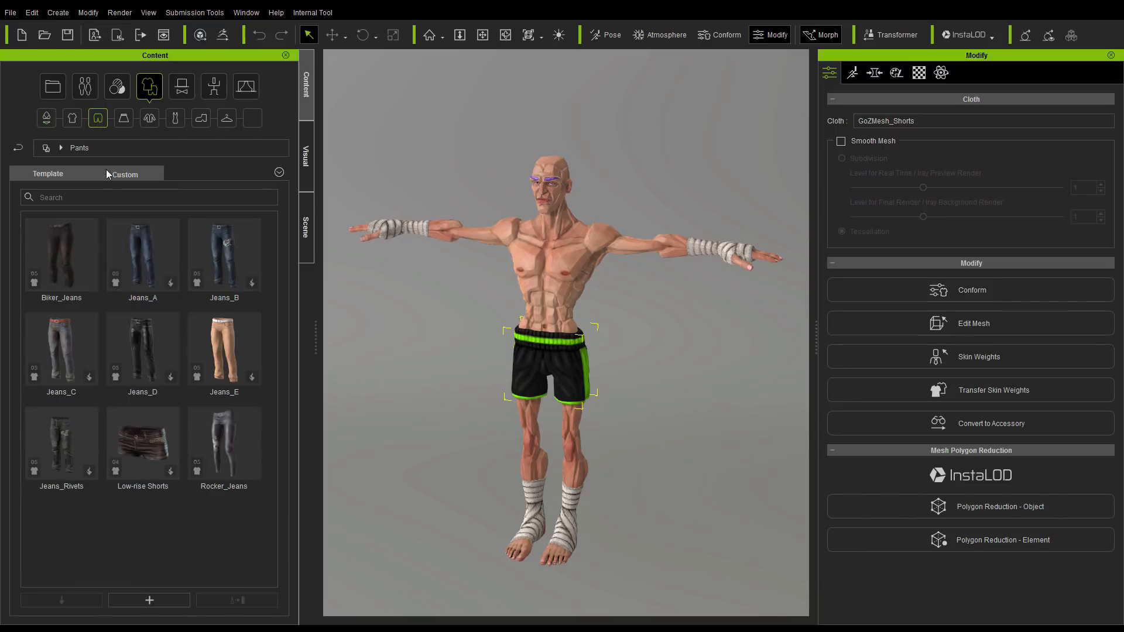
pyautogui.click(156, 601)
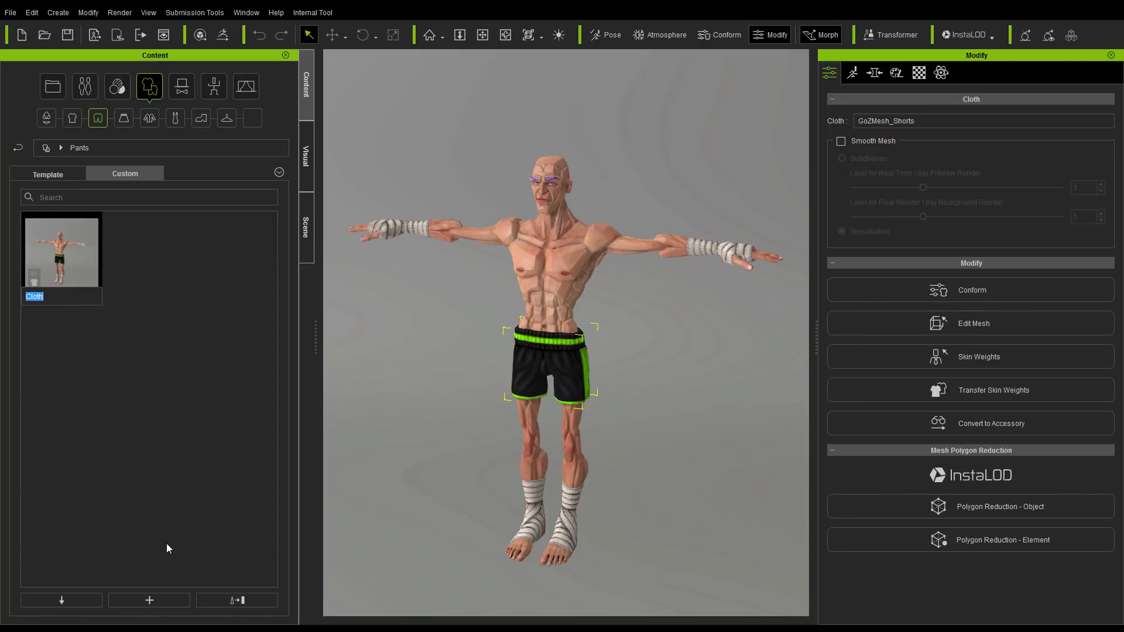
pyautogui.write('MT Trunks')
pyautogui.press('Return')
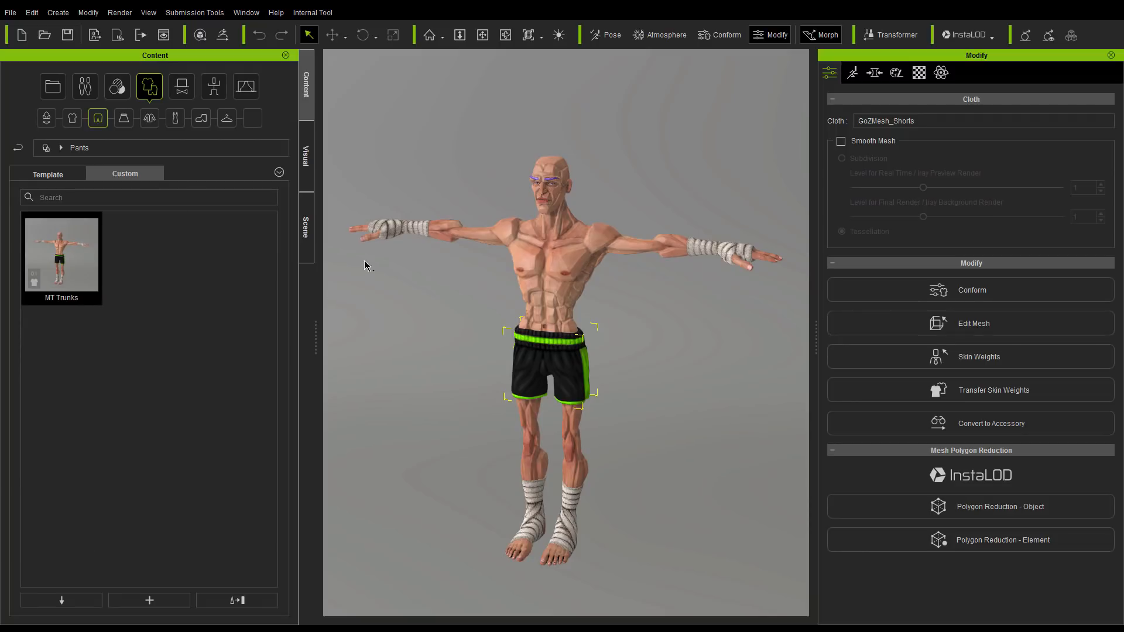
# Save the hand wraps to the custom Others clothing library under the name MT Hand Wraps
pyautogui.click(399, 230)
pyautogui.click(225, 120)
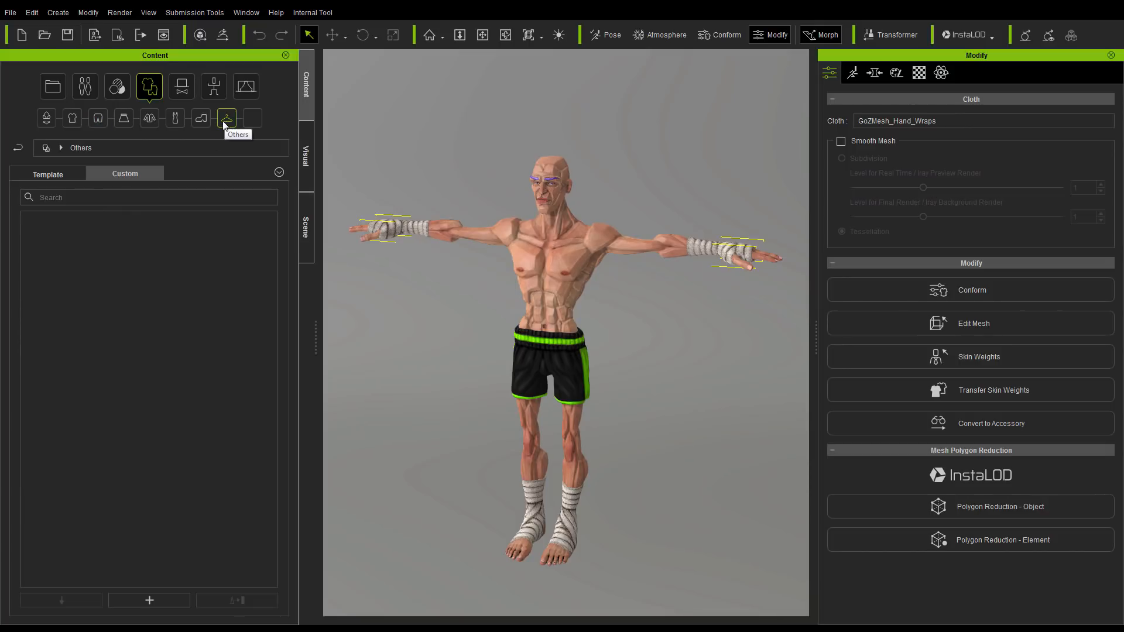
pyautogui.click(149, 600)
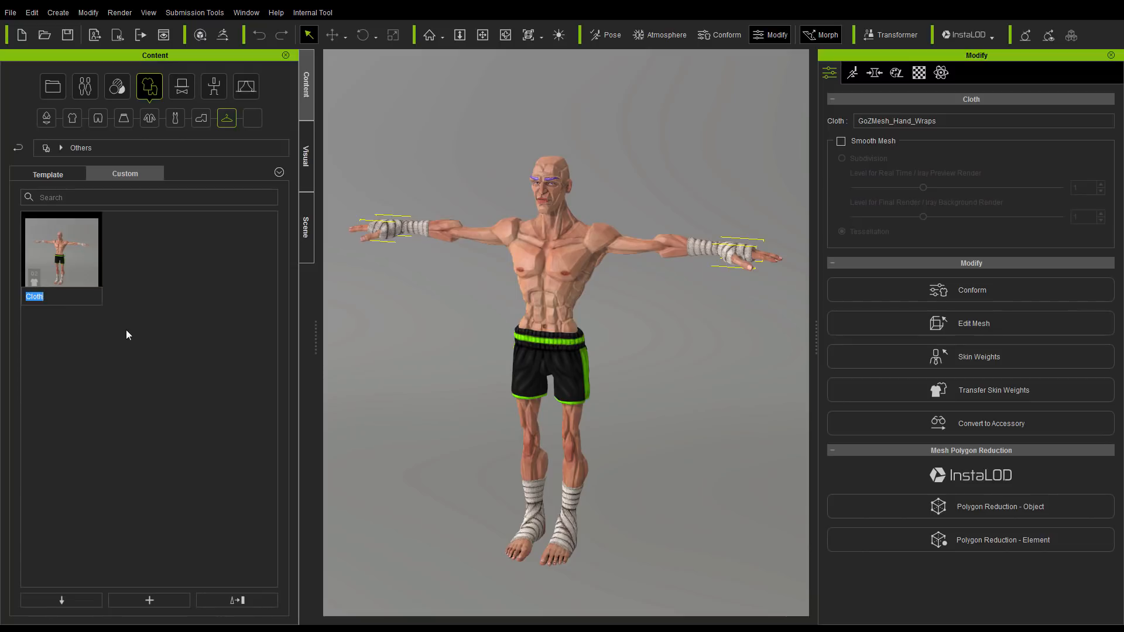
pyautogui.write('MT Hand Wraps')
pyautogui.press('Return')
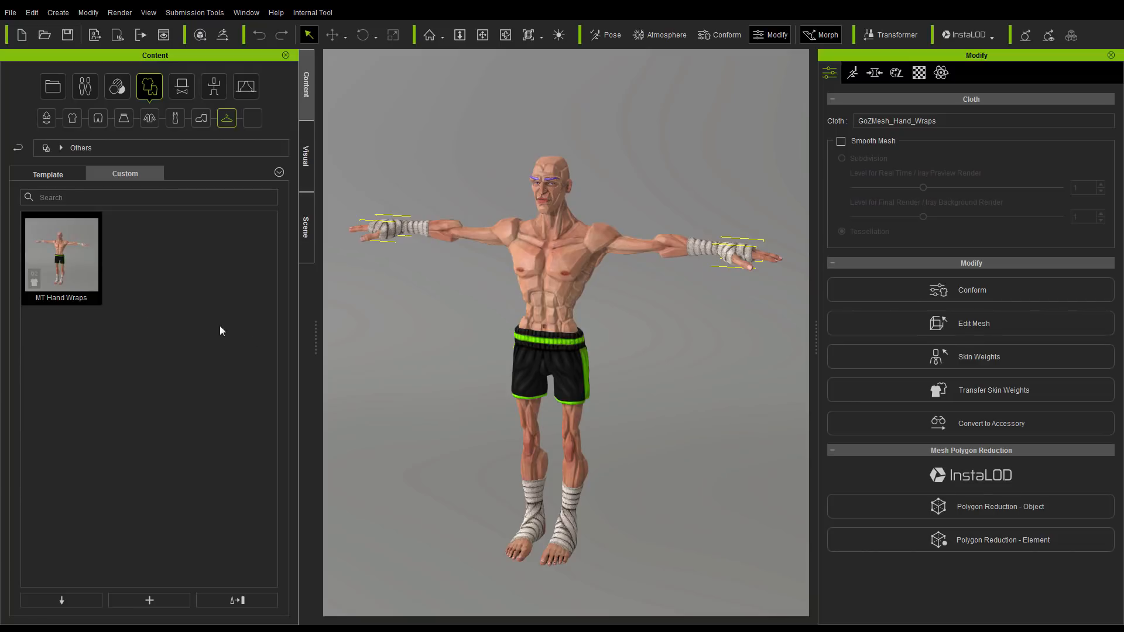
# Save the foot wraps to the custom Shoes library under the name MT Foot Wraps
pyautogui.click(530, 500)
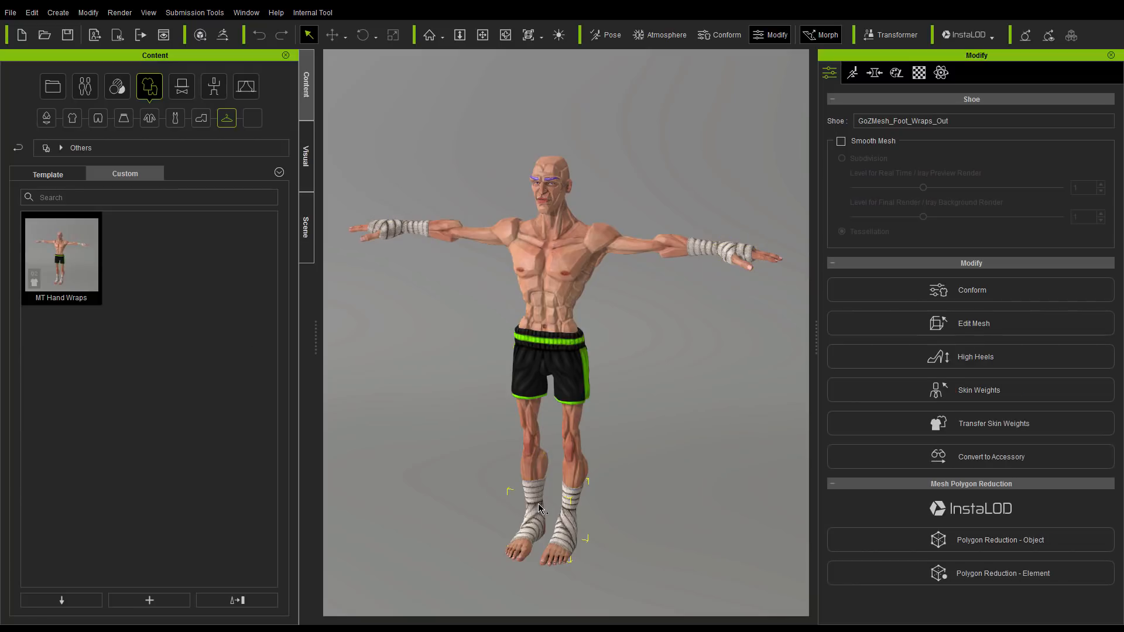
pyautogui.click(202, 121)
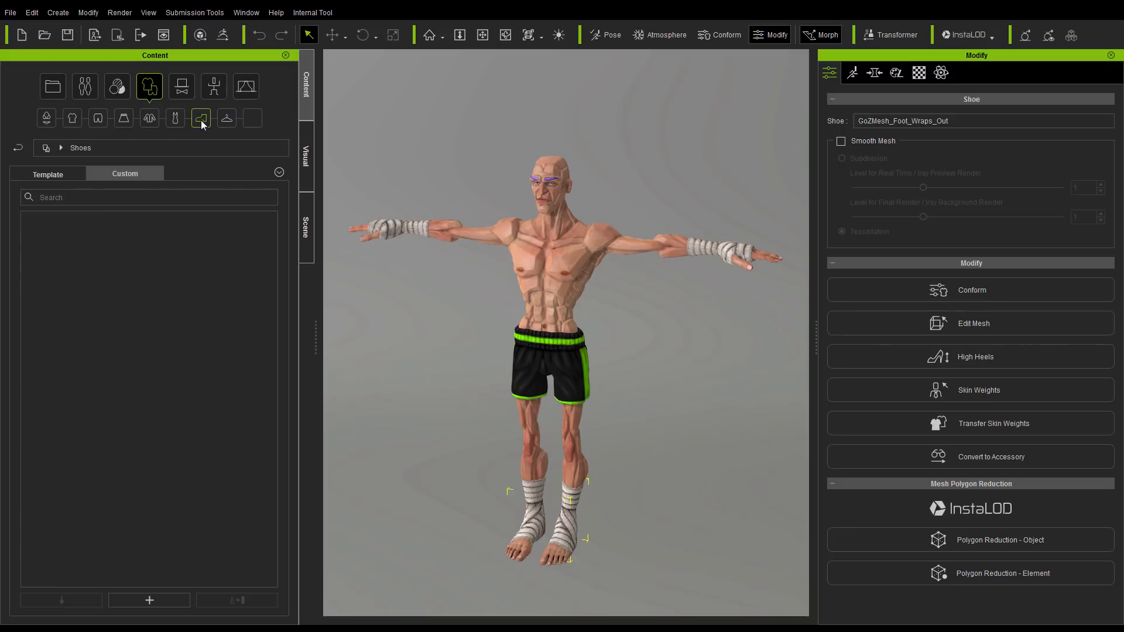
pyautogui.click(163, 601)
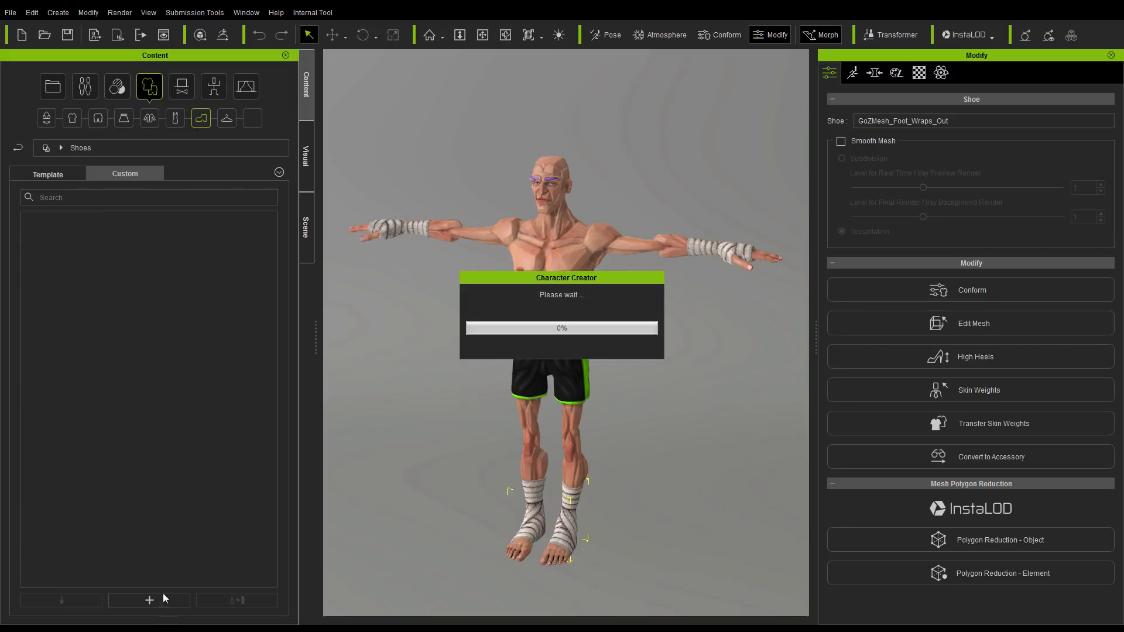
pyautogui.write('M')
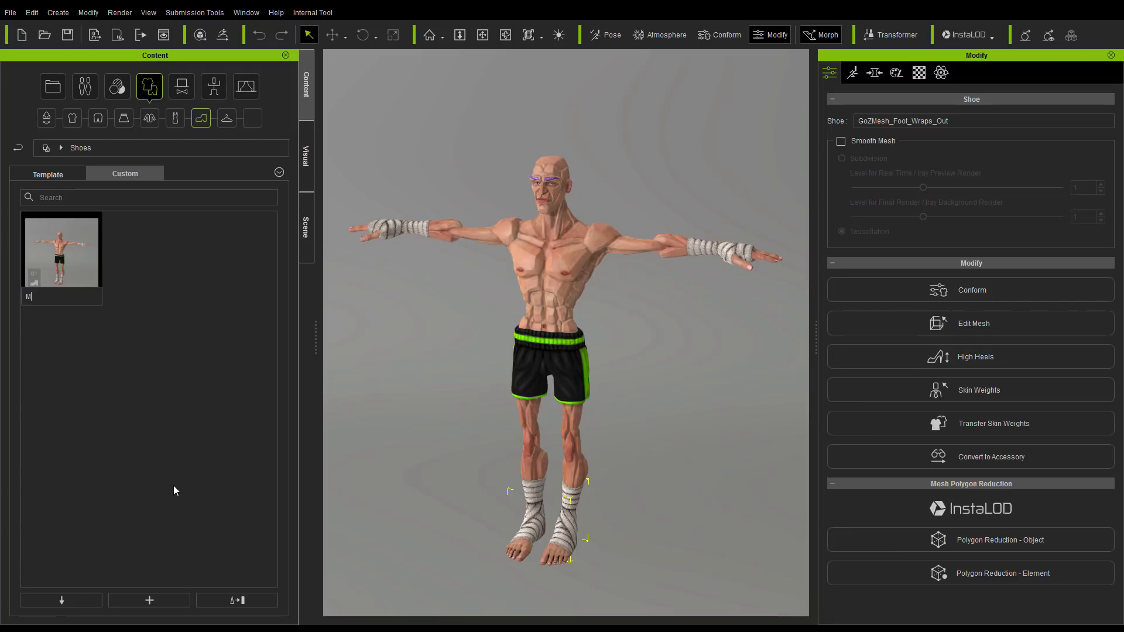
pyautogui.write('T Foot Wraps')
pyautogui.press('Return')
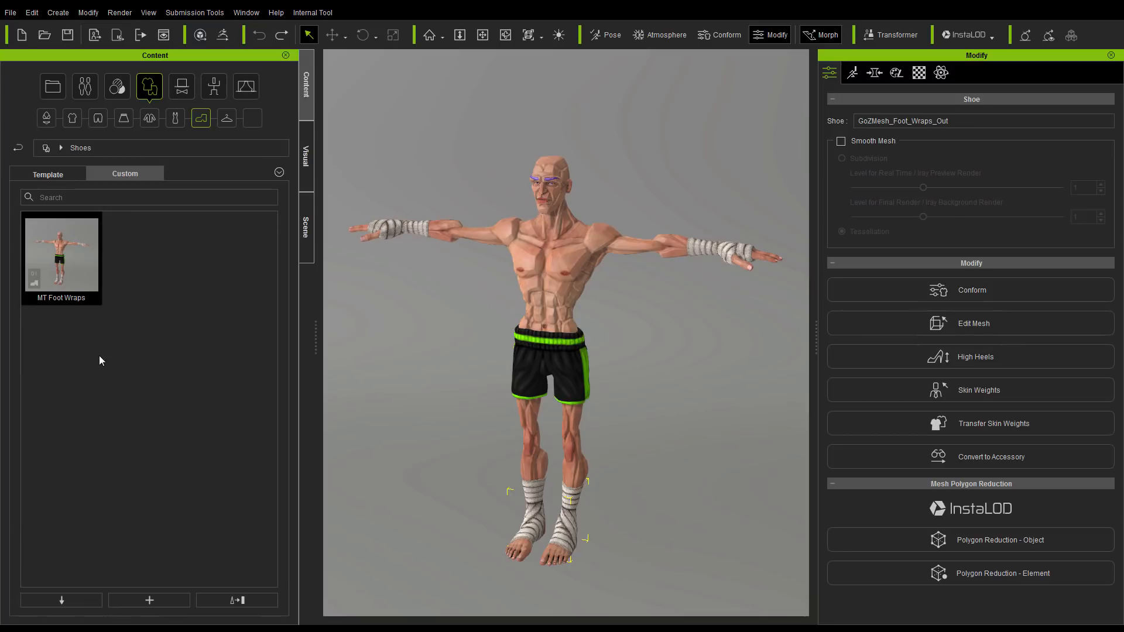
# Replace the current character by loading the full CC3_Base Male avatar from the Base templates
pyautogui.click(53, 89)
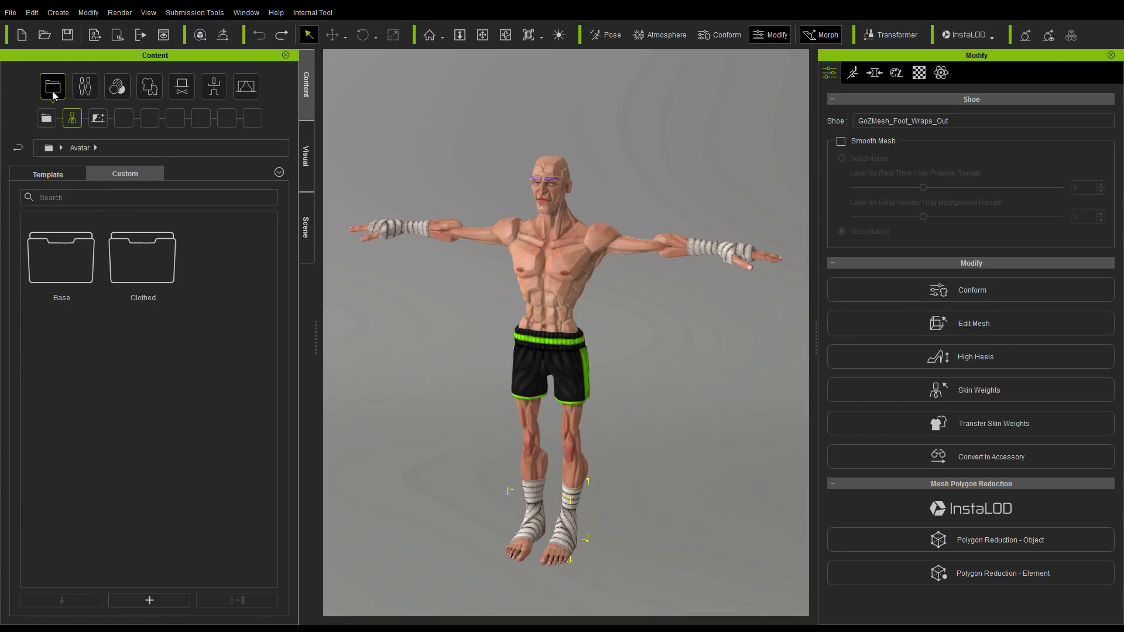
pyautogui.doubleClick(67, 268)
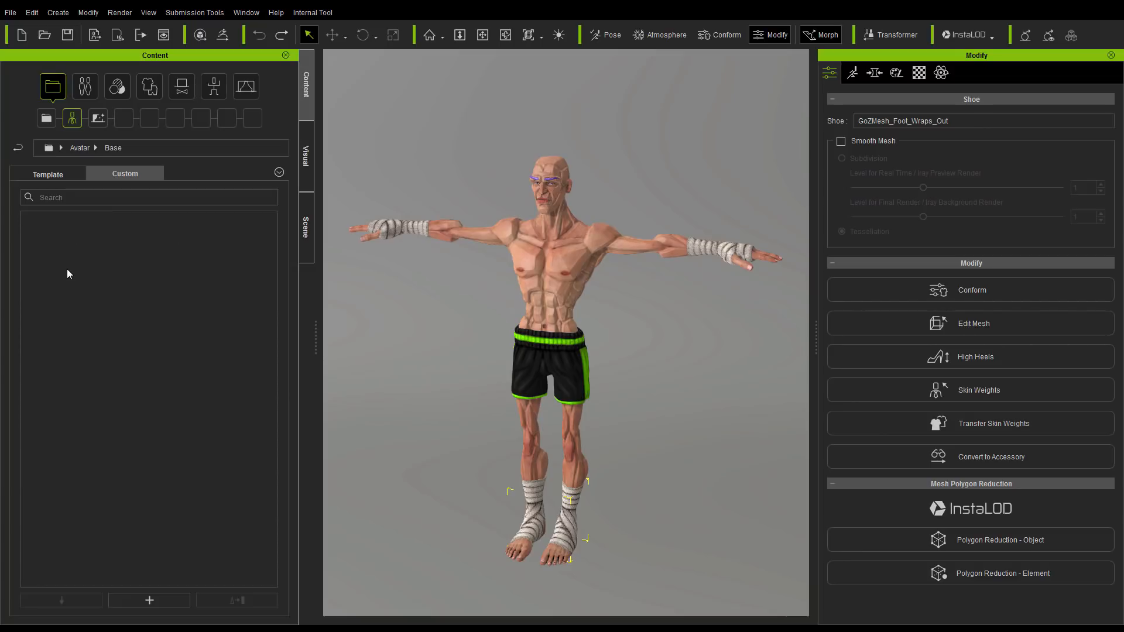
pyautogui.click(58, 178)
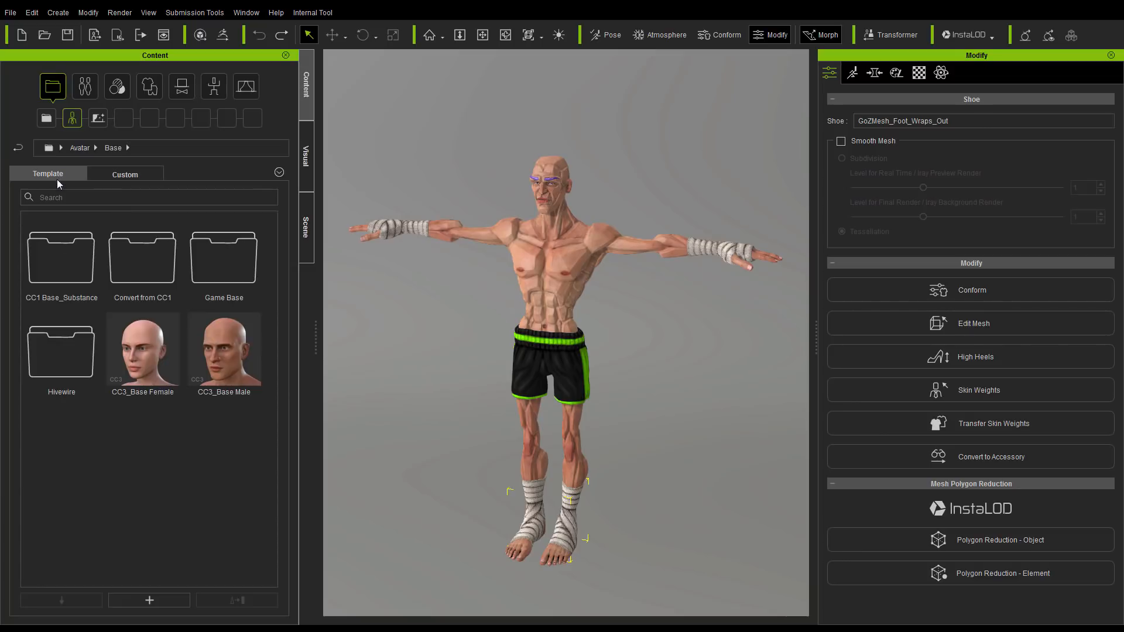
pyautogui.doubleClick(223, 351)
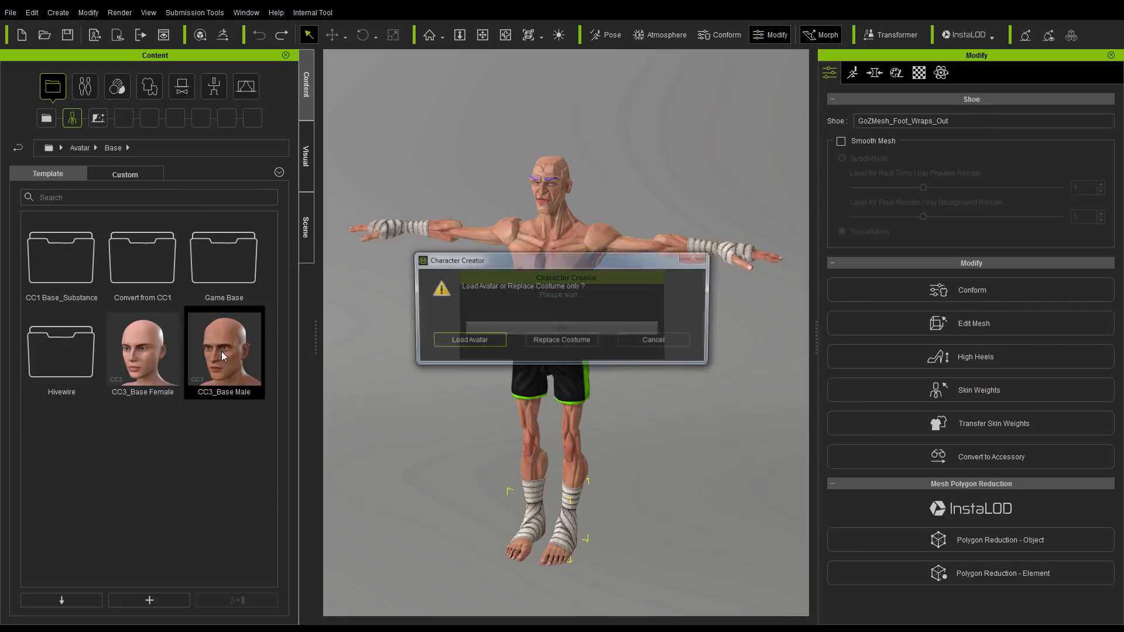
pyautogui.click(448, 342)
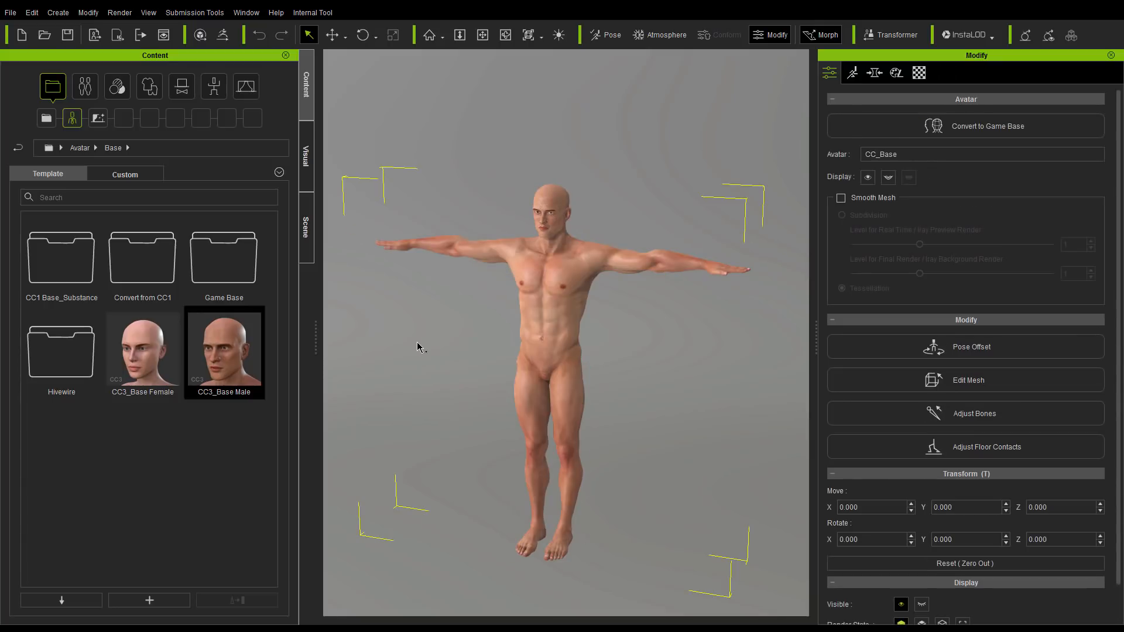
# Dress the base male avatar in the saved MT Trunks and check their fit around the hips
pyautogui.click(148, 88)
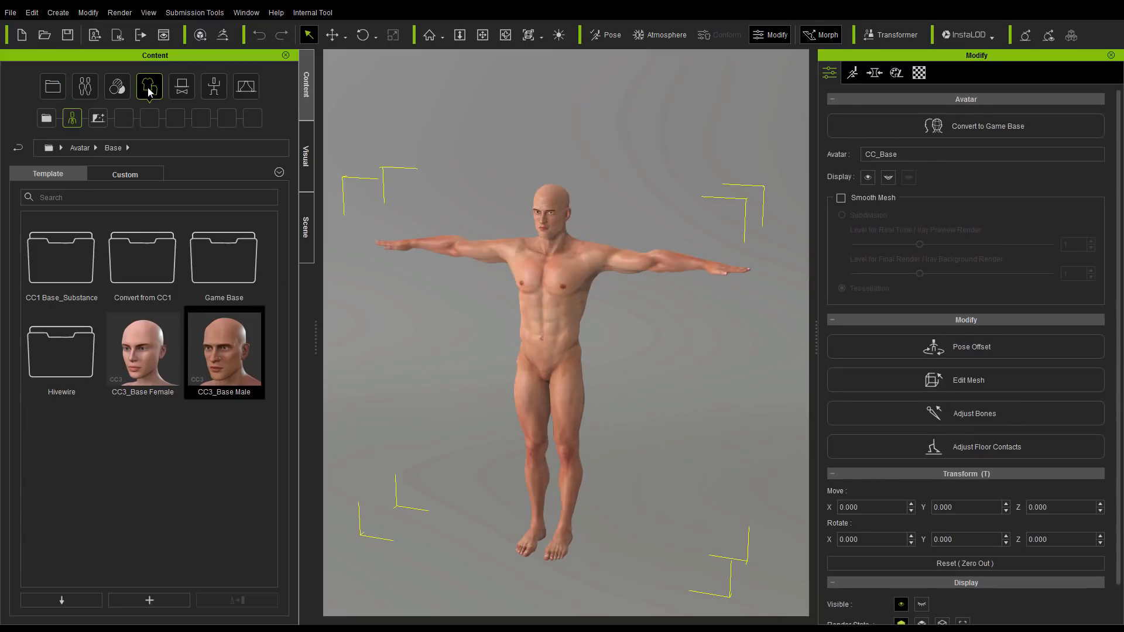
pyautogui.click(98, 118)
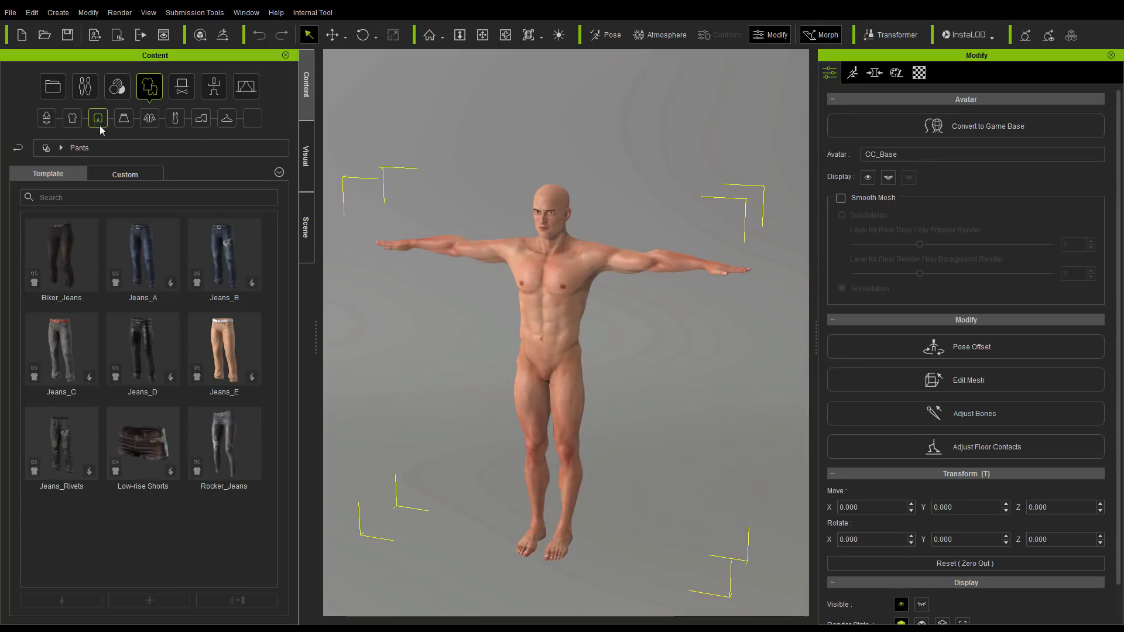
pyautogui.click(117, 178)
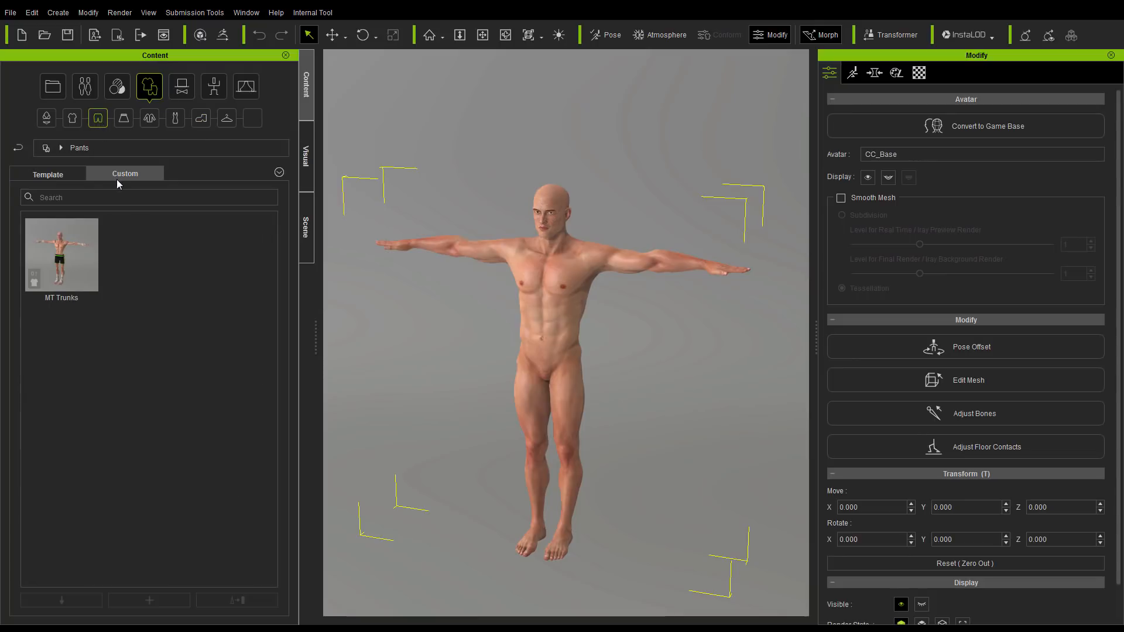
pyautogui.doubleClick(75, 271)
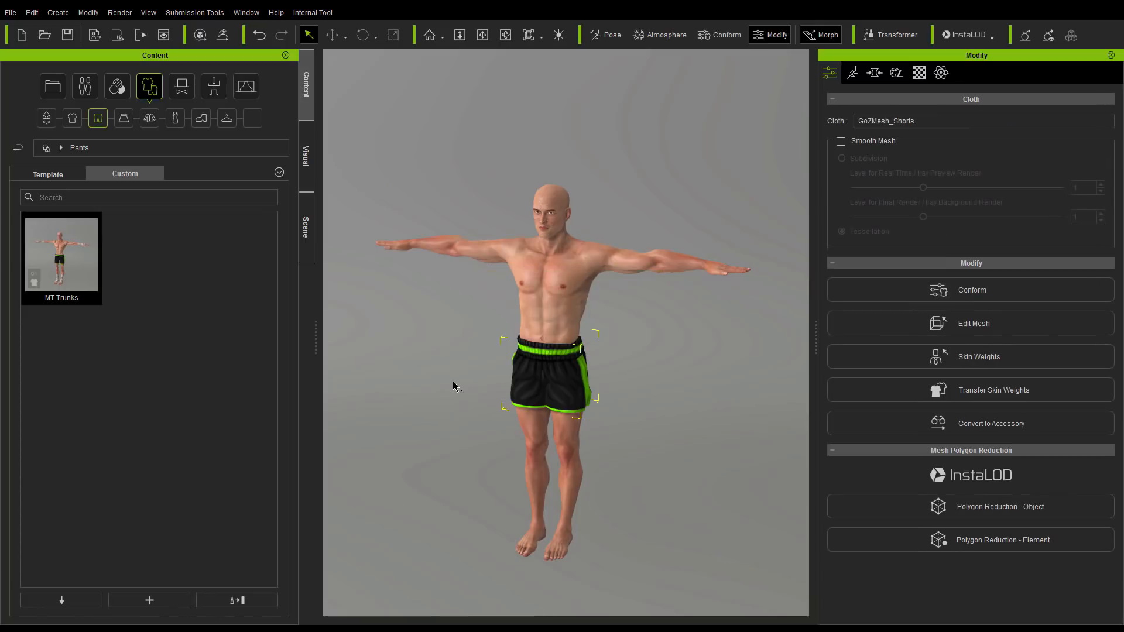
pyautogui.moveTo(455, 384); pyautogui.dragTo(455, 331, button='middle')
pyautogui.moveTo(454, 381); pyautogui.dragTo(680, 295, button='right')
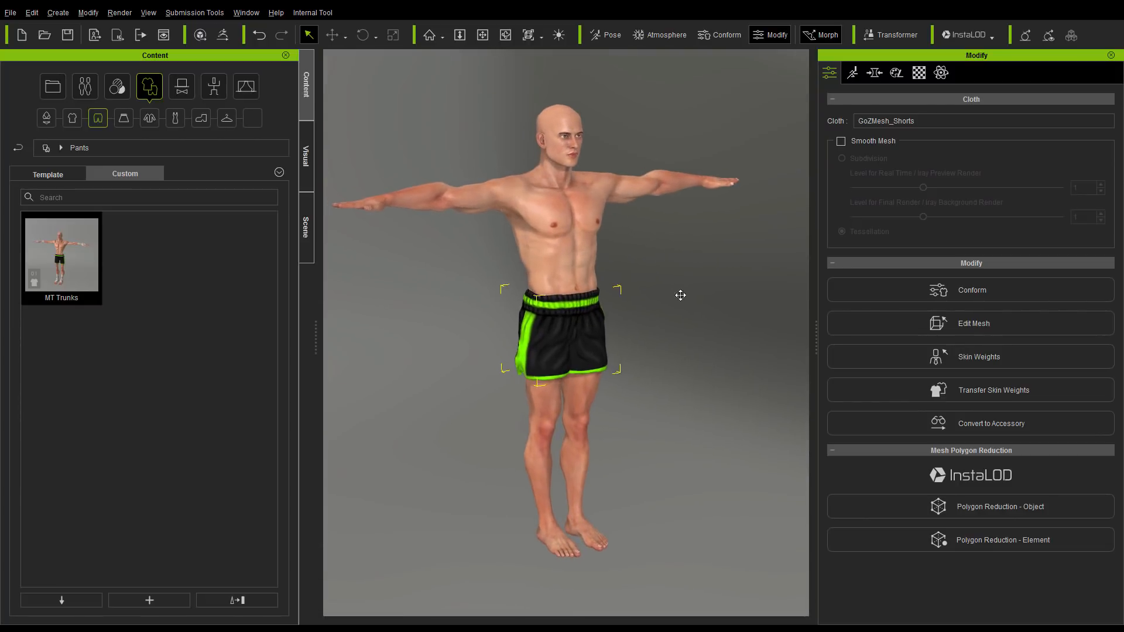
# Calculate the conform collision for the trunks to clear the skin poking through at the crotch, and check the fit
pyautogui.scroll(10, 681, 295)
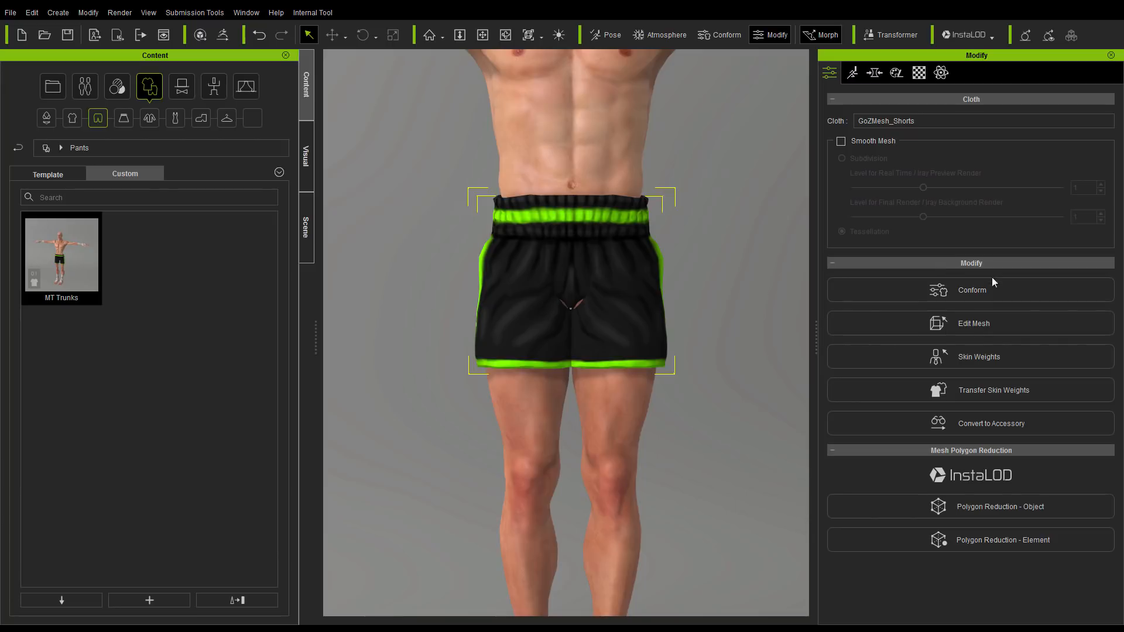
pyautogui.click(994, 293)
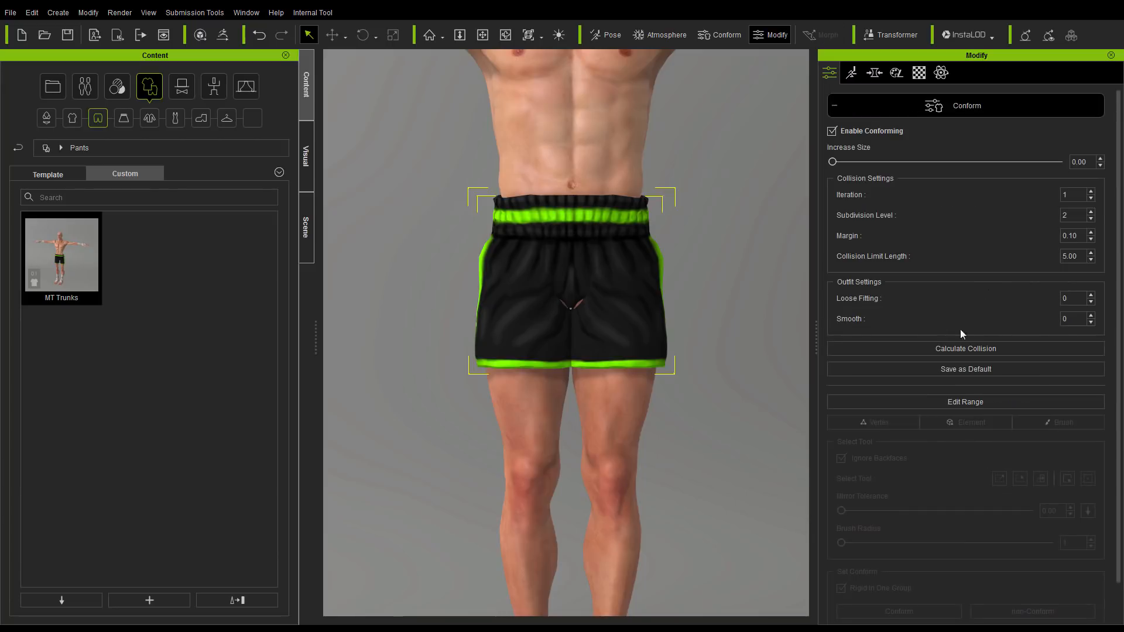
pyautogui.click(955, 349)
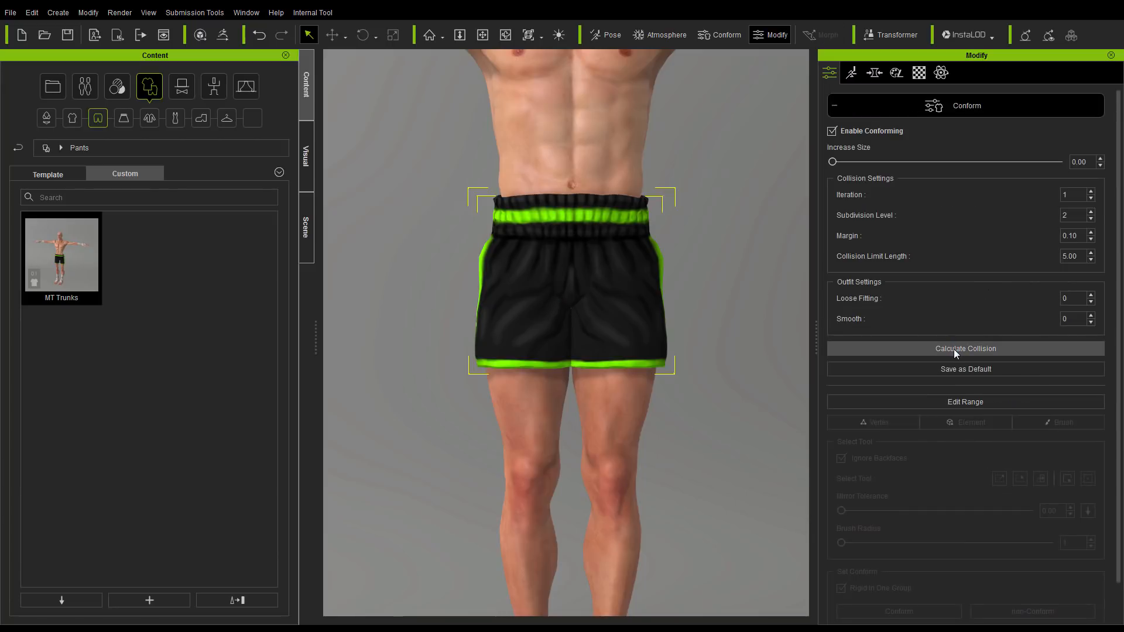
pyautogui.moveTo(731, 246); pyautogui.dragTo(726, 326, button='middle')
pyautogui.moveTo(584, 343); pyautogui.dragTo(703, 398, button='right')
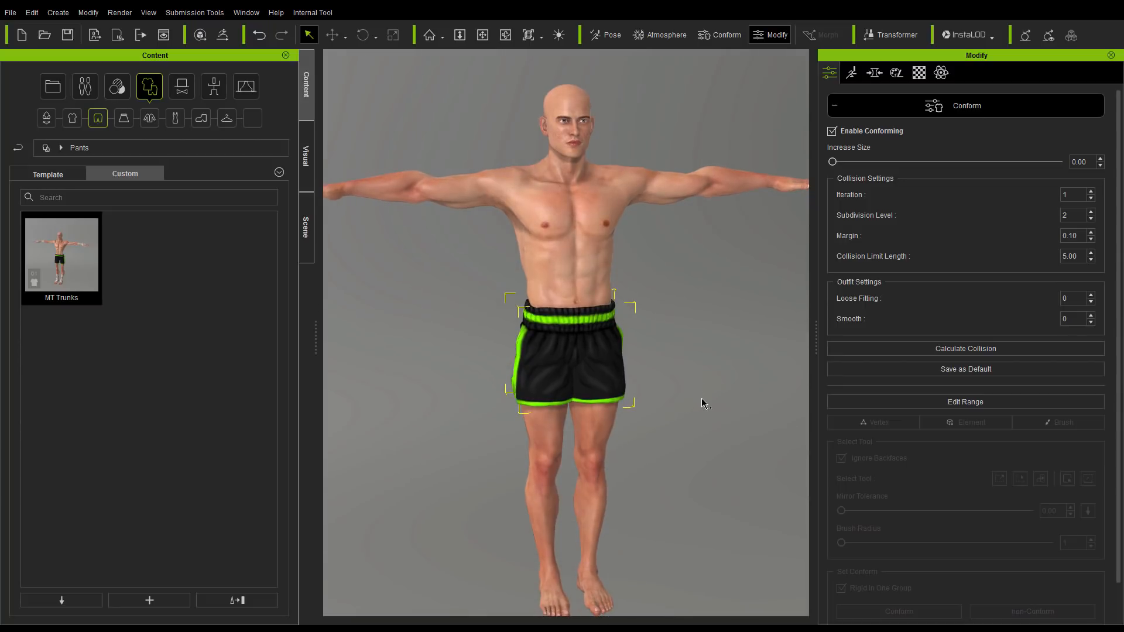